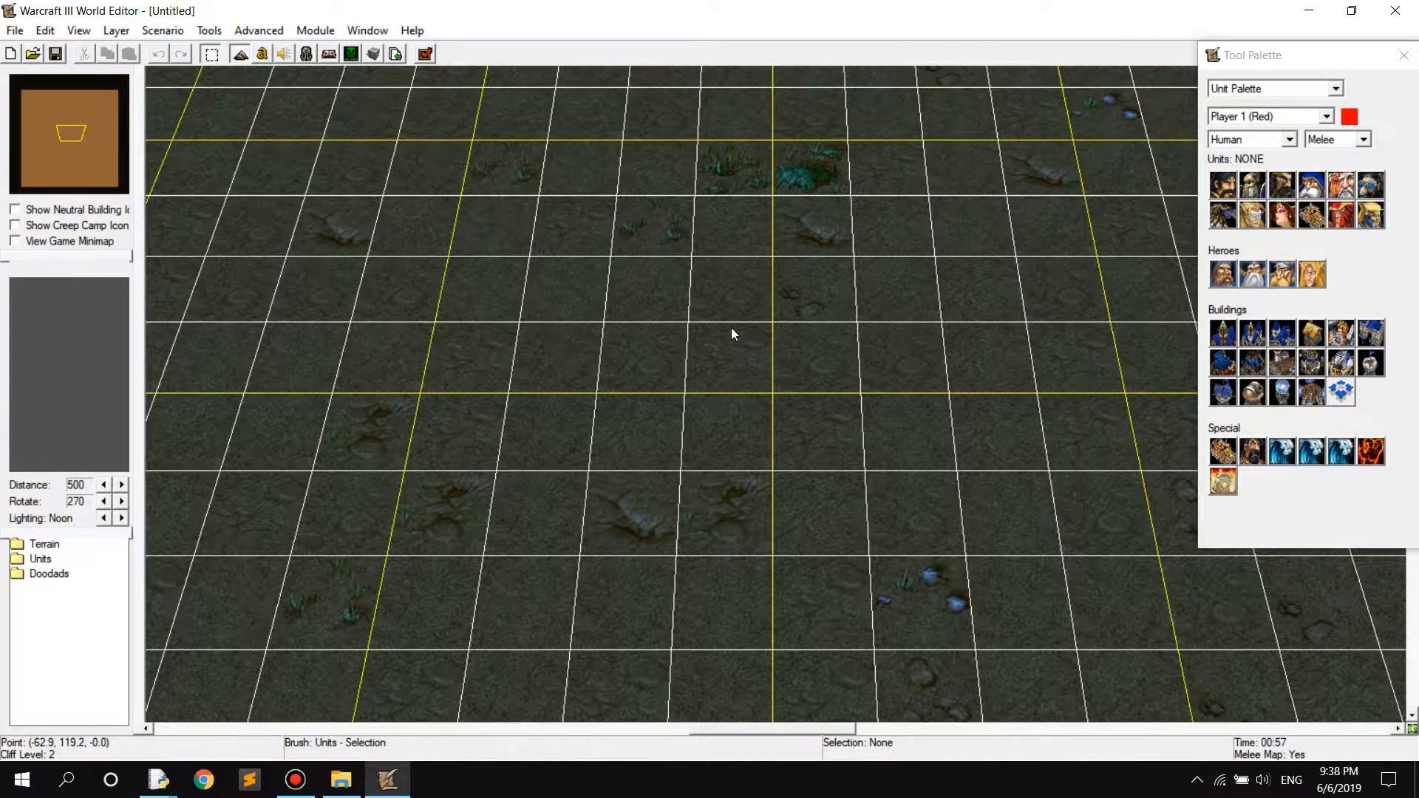
scroll(731, 326, "down", 5)
right_click_drag(729, 406, 741, 440)
right_click_drag(805, 485, 279, 241, "ctrl")
right_click_drag(700, 322, 435, 364, "ctrl")
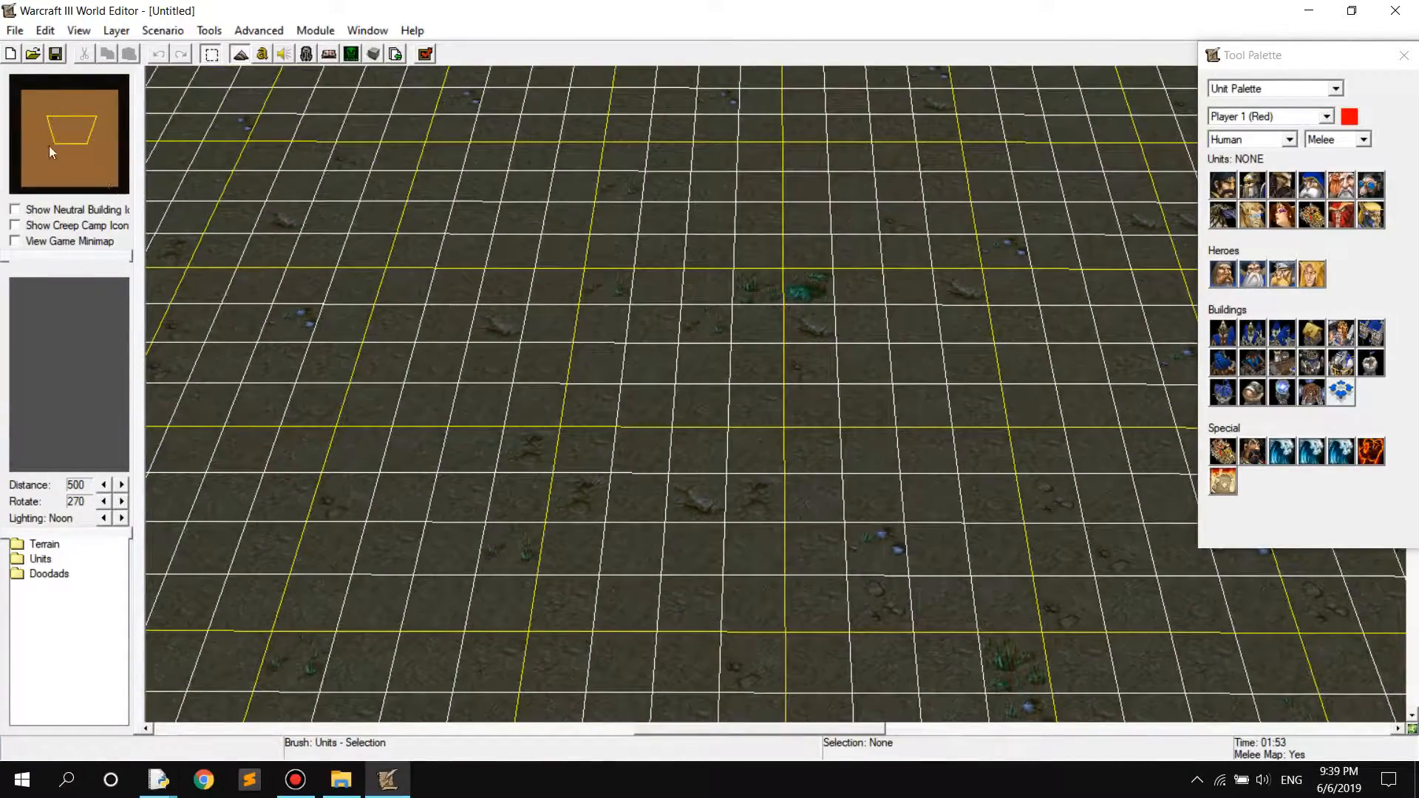
left_click_drag(45, 122, 73, 146)
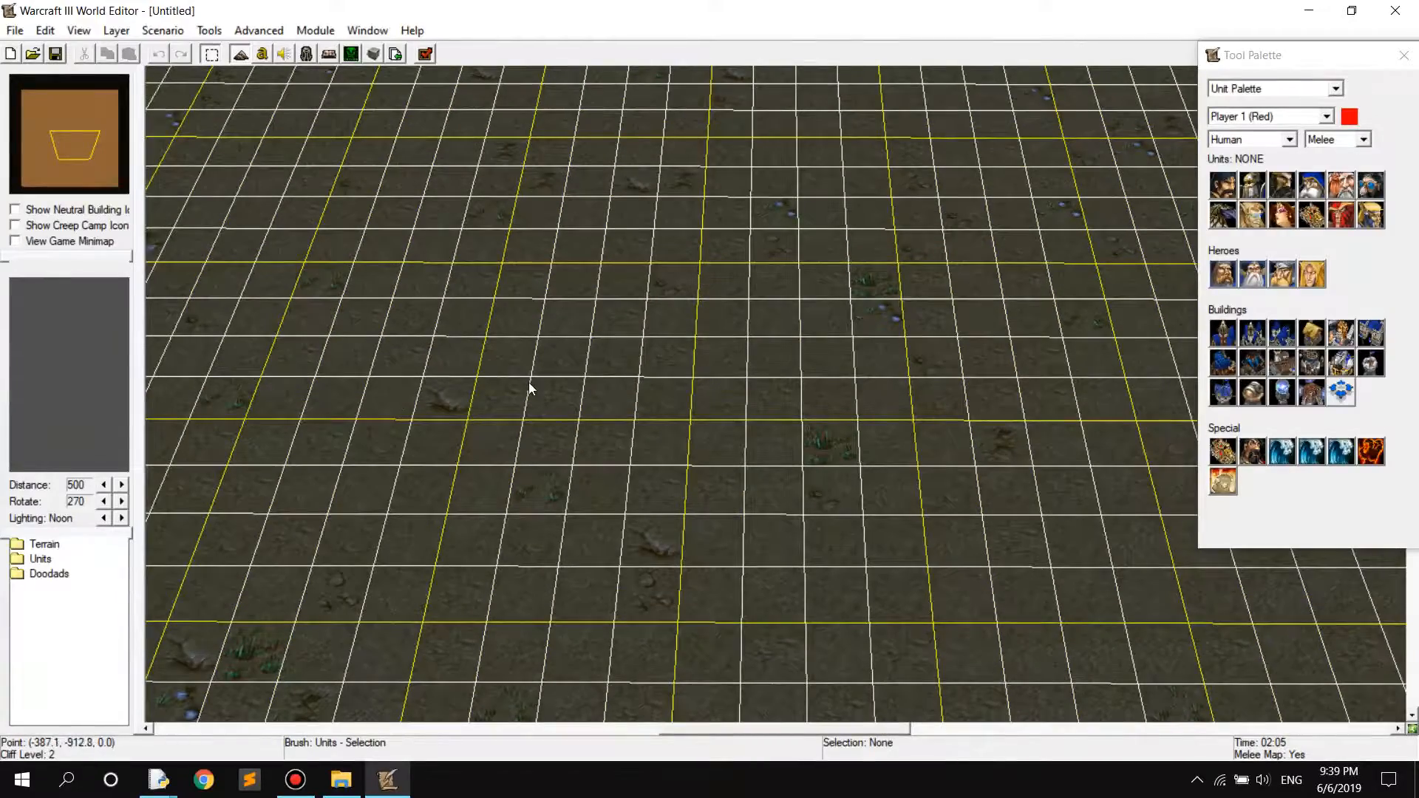
right_click_drag(676, 315, 767, 575, "ctrl")
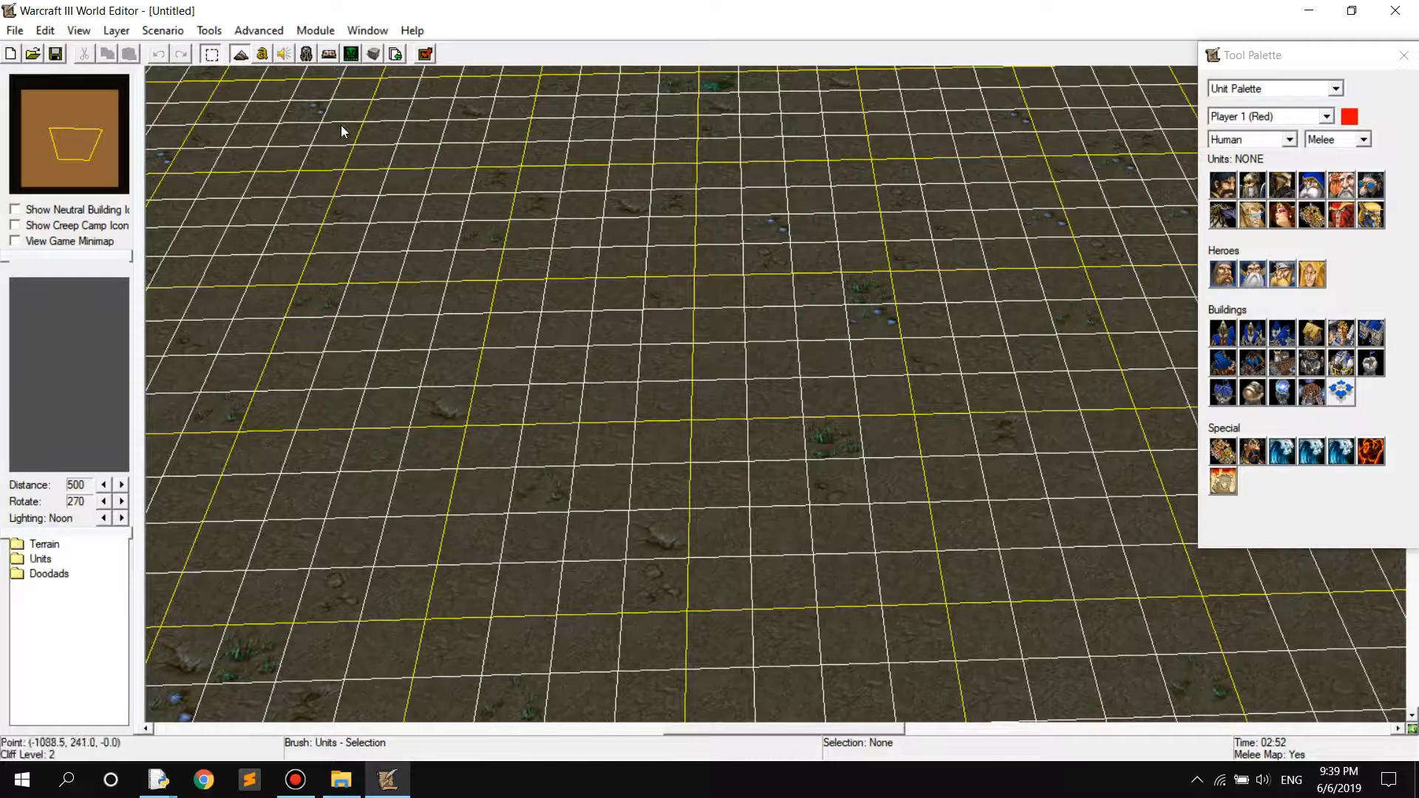
Turn off creating a new map on start-up in the general preferences, and restart World Editor
left_click(15, 31)
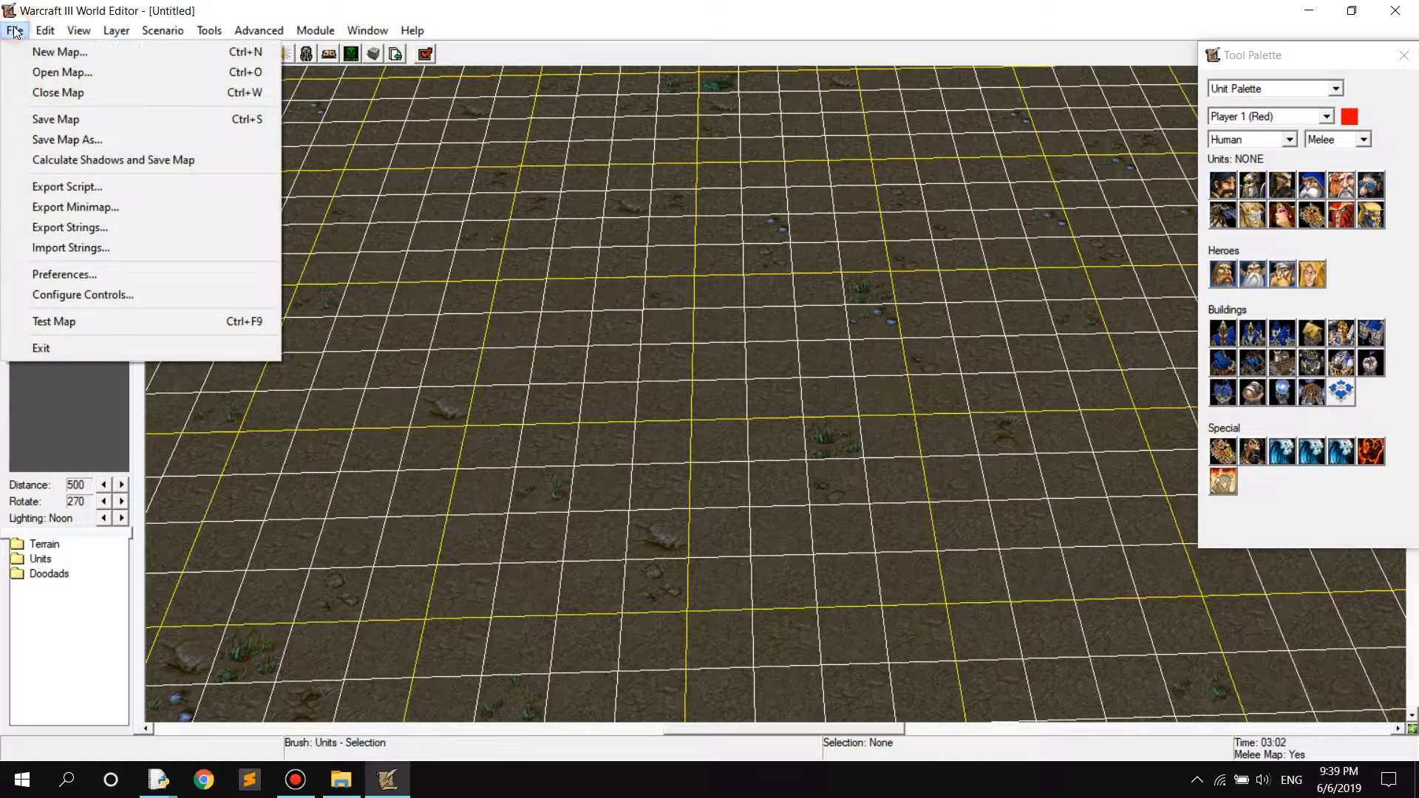
left_click(65, 276)
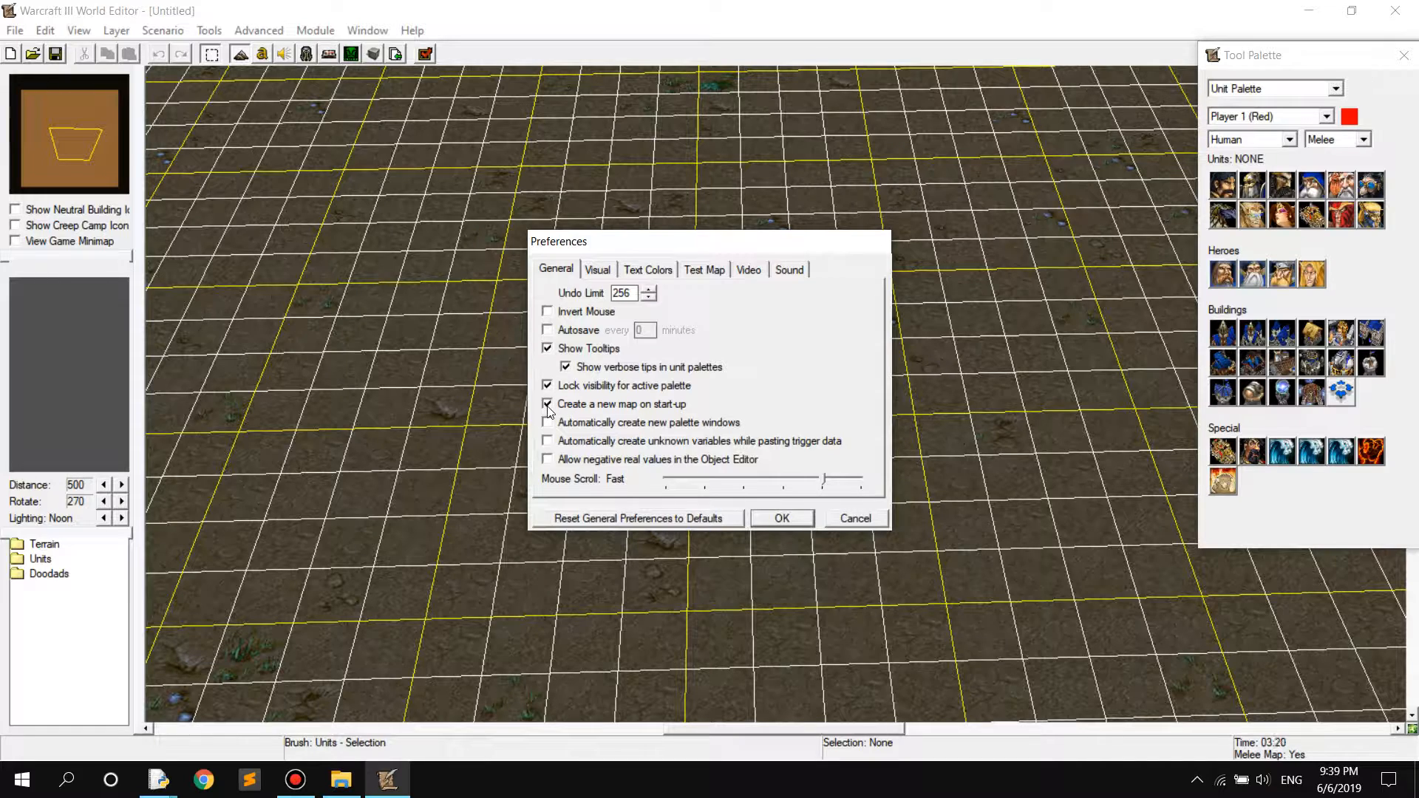
left_click(547, 405)
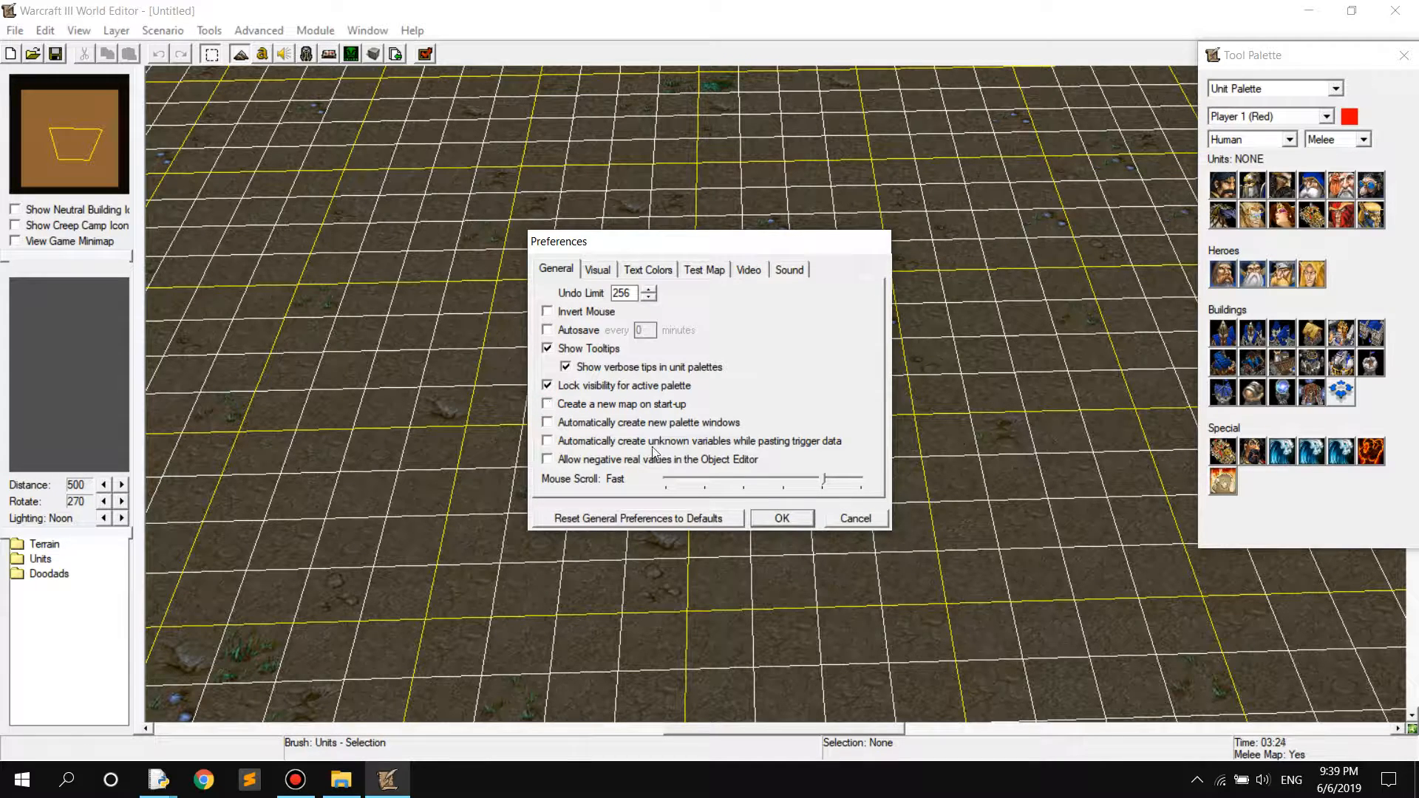
left_click(794, 523)
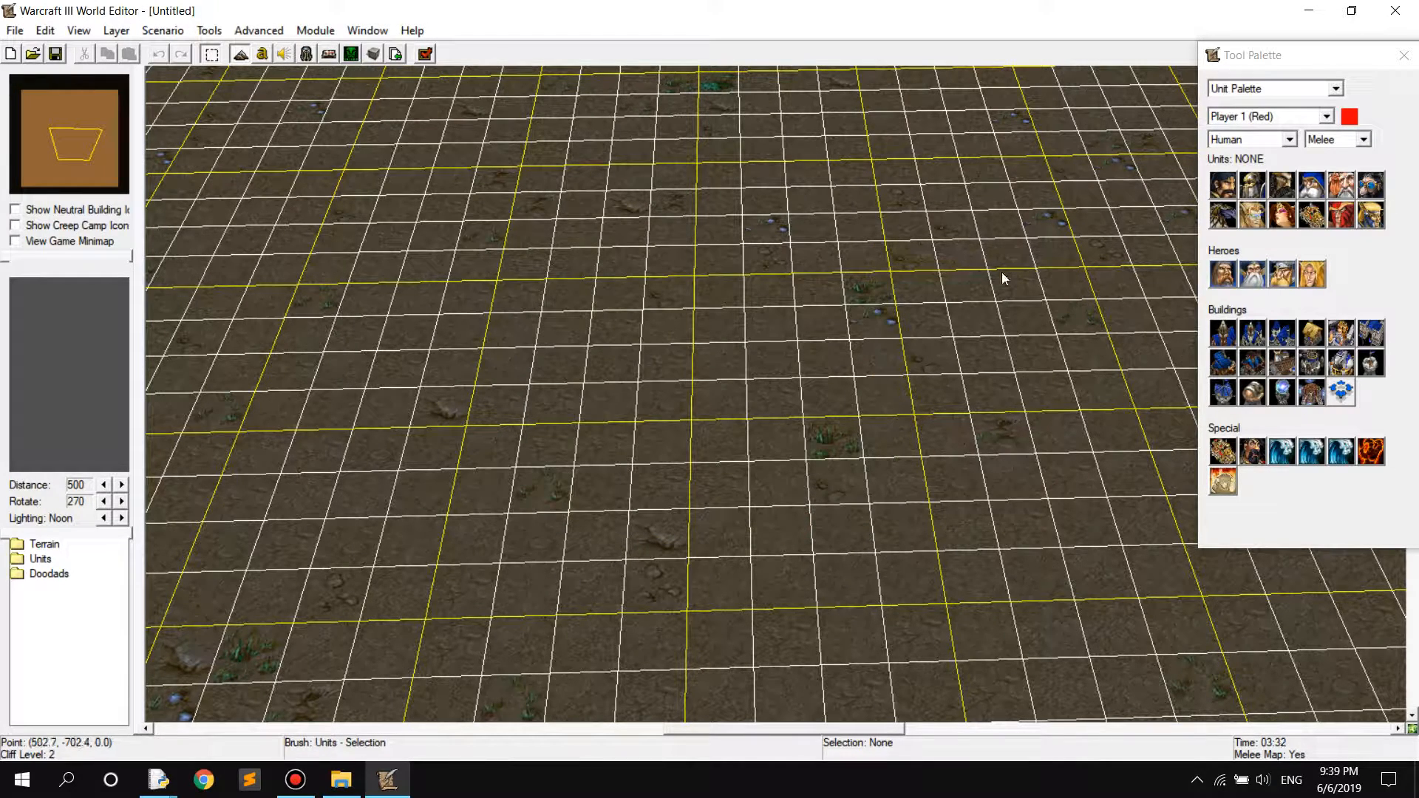
left_click(1395, 10)
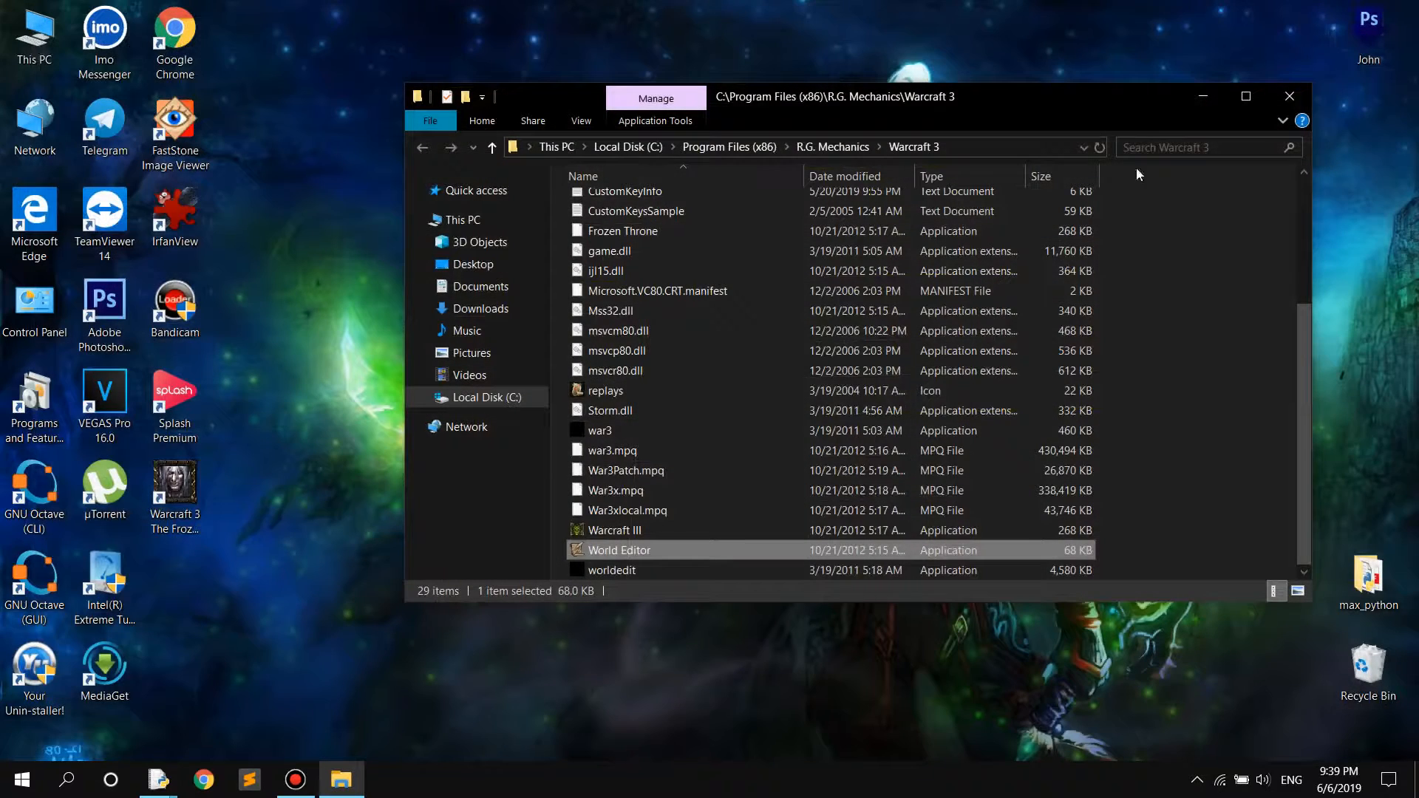
double_click(633, 552)
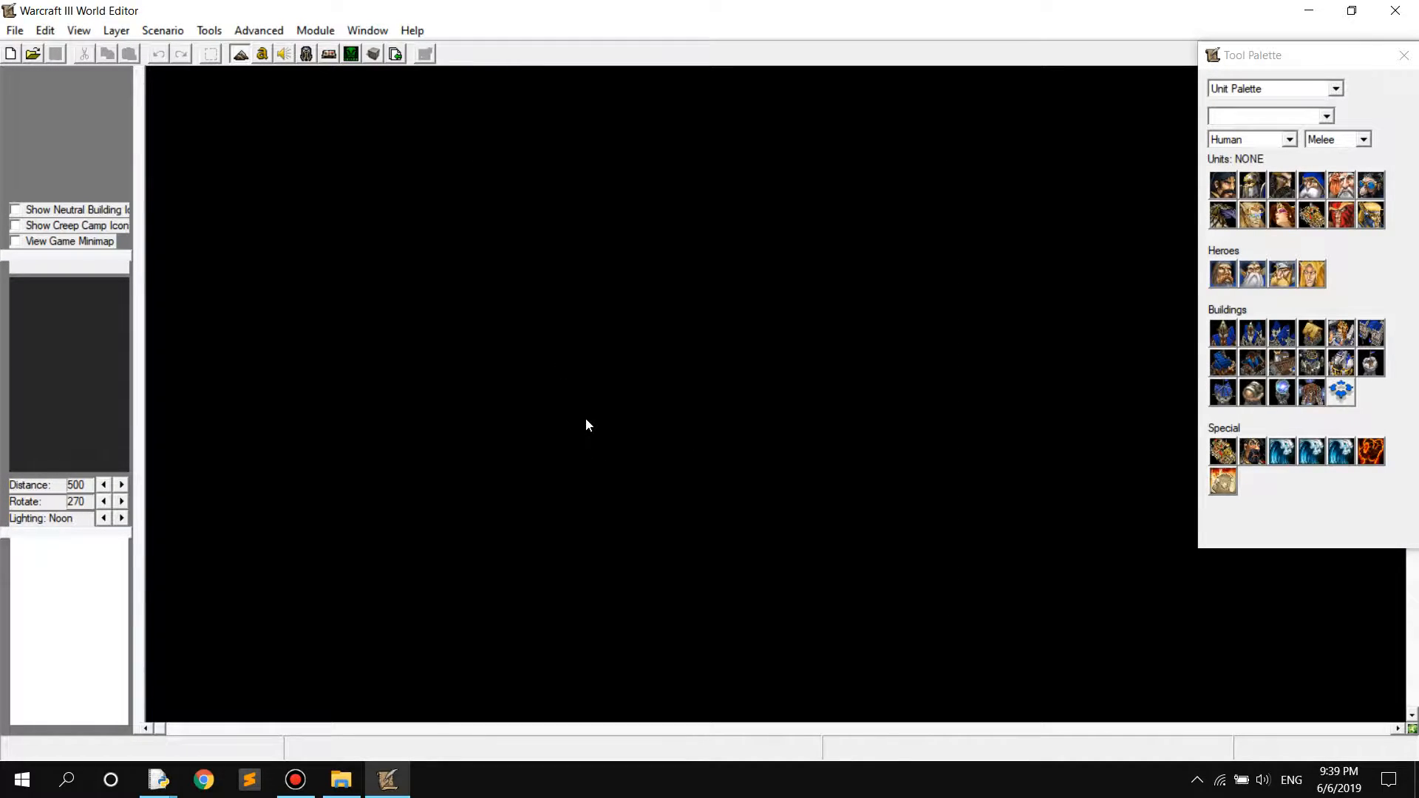
Start a new map and examine the available width, height, tileset and initial cliff level choices
left_click(10, 56)
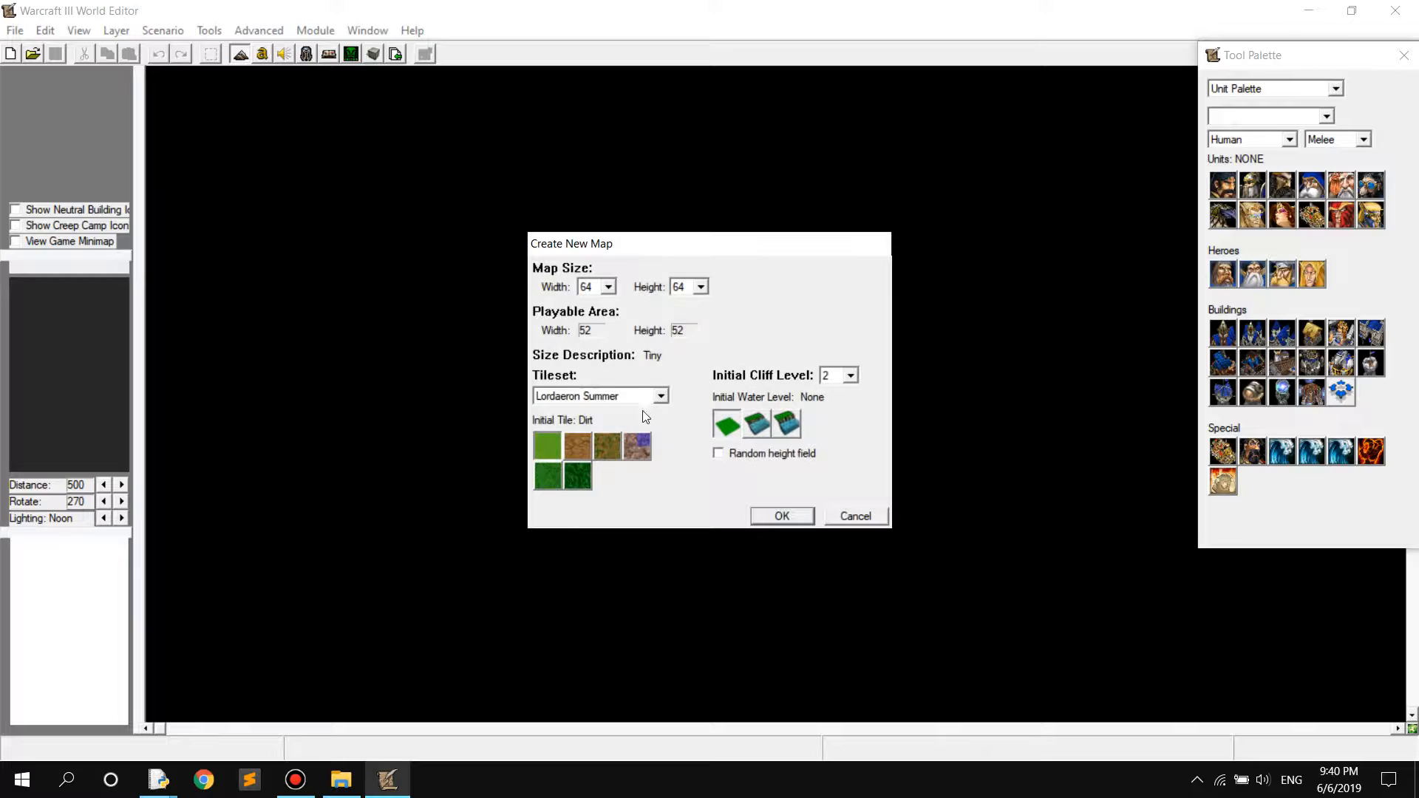
left_click(609, 287)
left_click(611, 288)
left_click(703, 289)
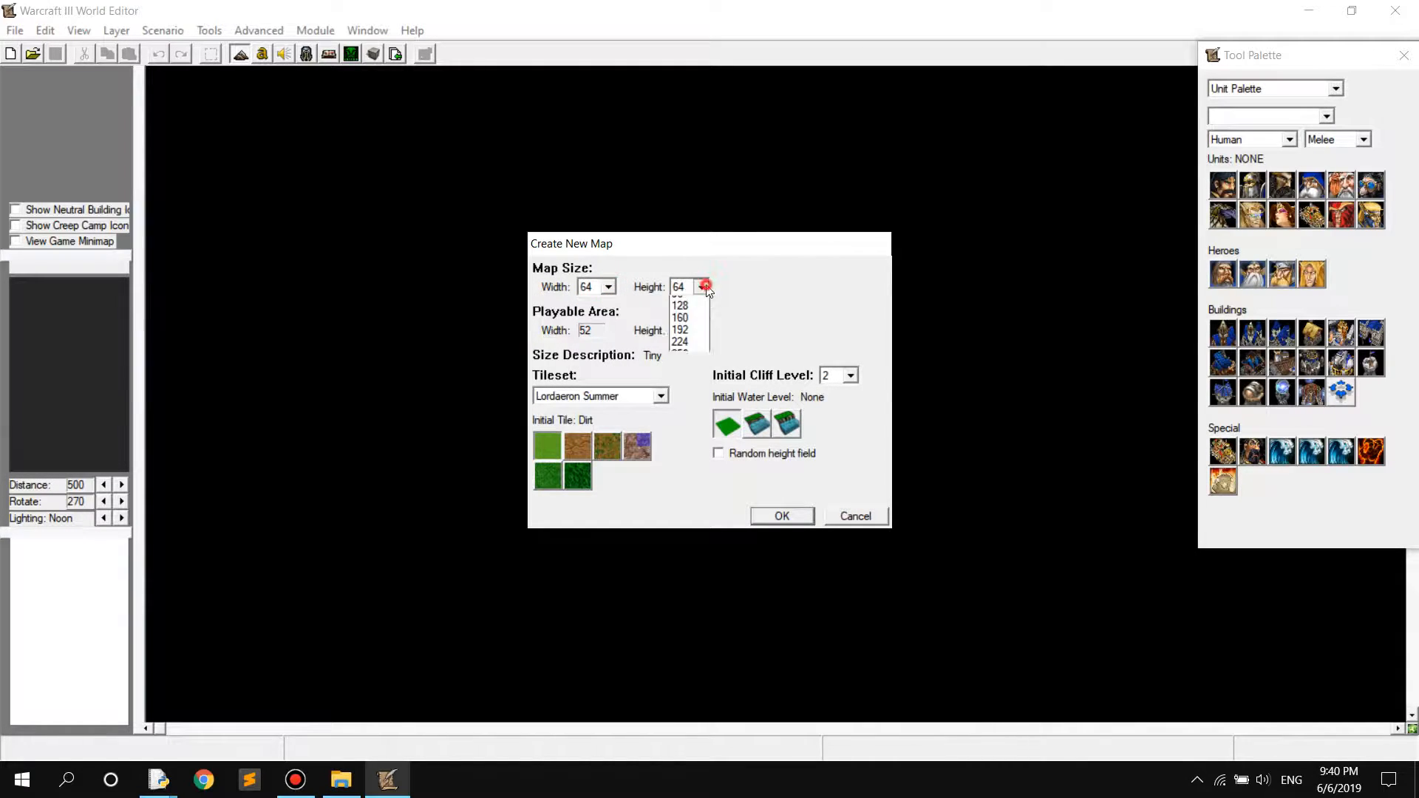
left_click(707, 286)
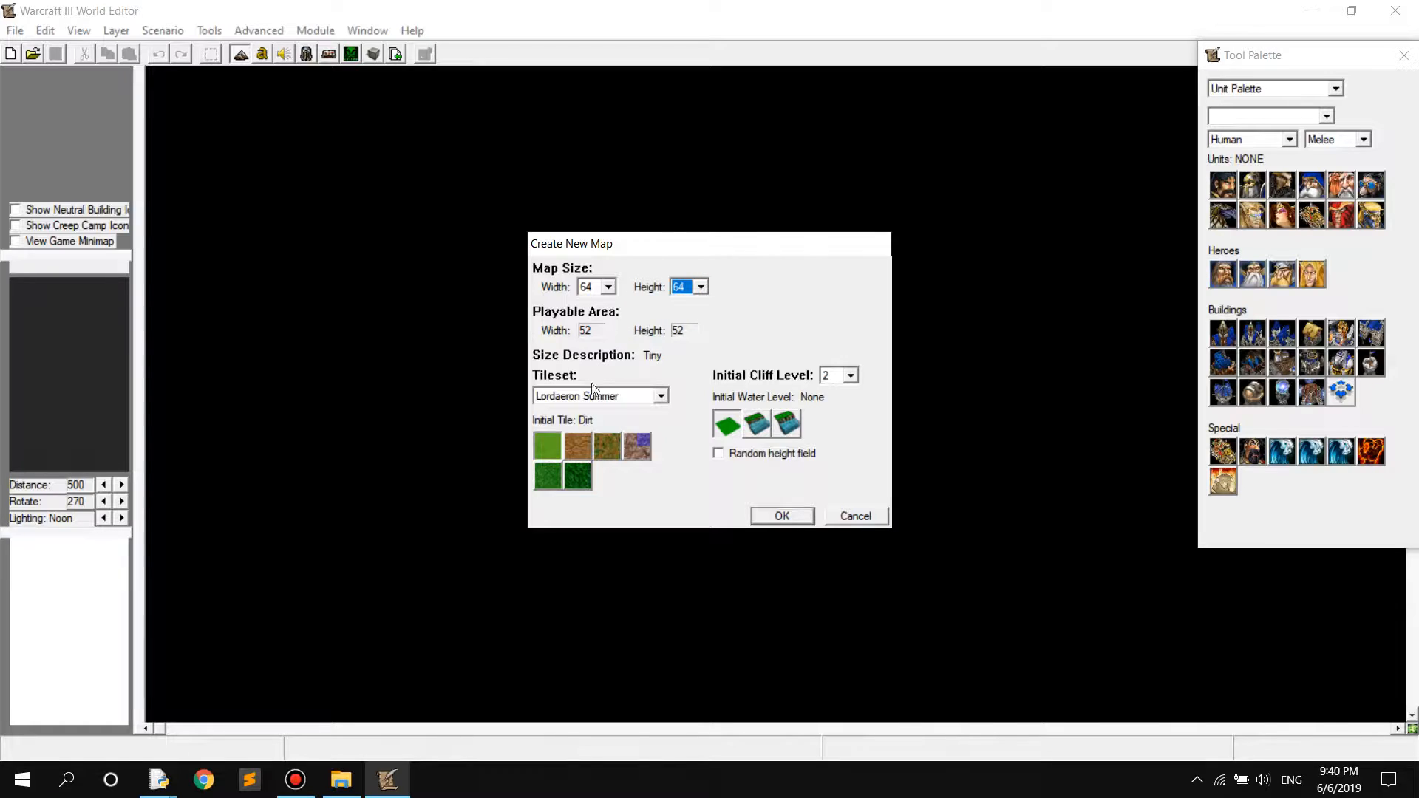
left_click(662, 397)
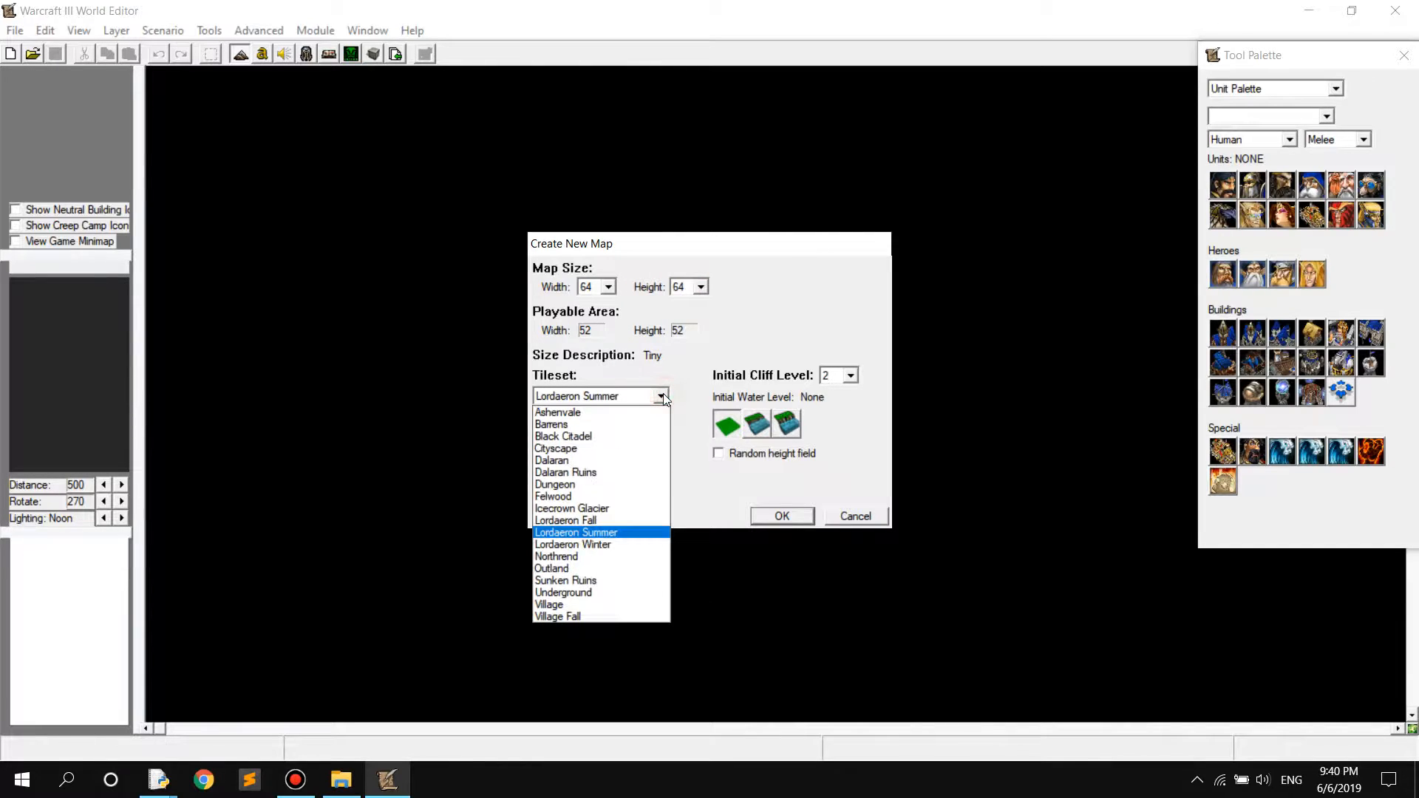
left_click(663, 397)
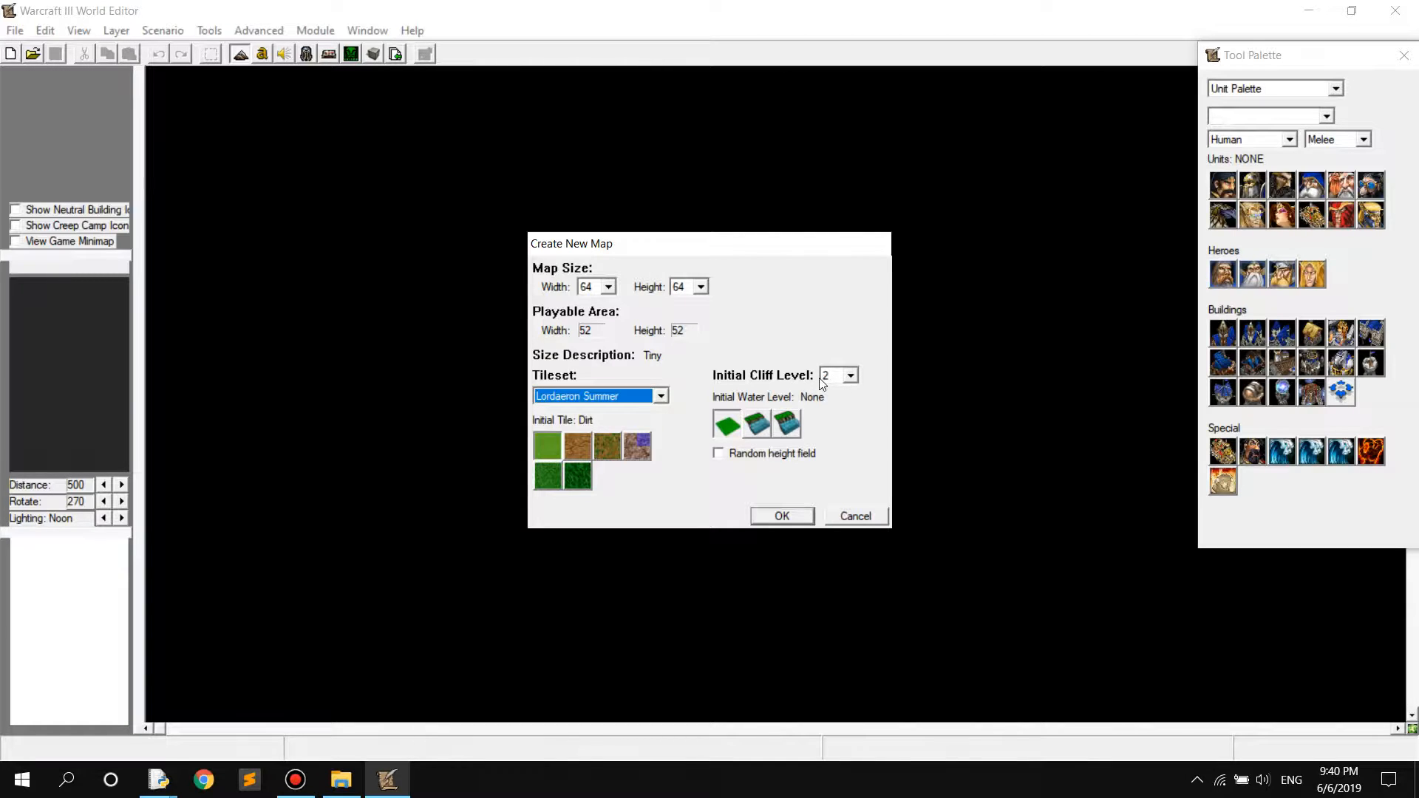
left_click(850, 376)
left_click(850, 375)
left_click(851, 375)
left_click(834, 415)
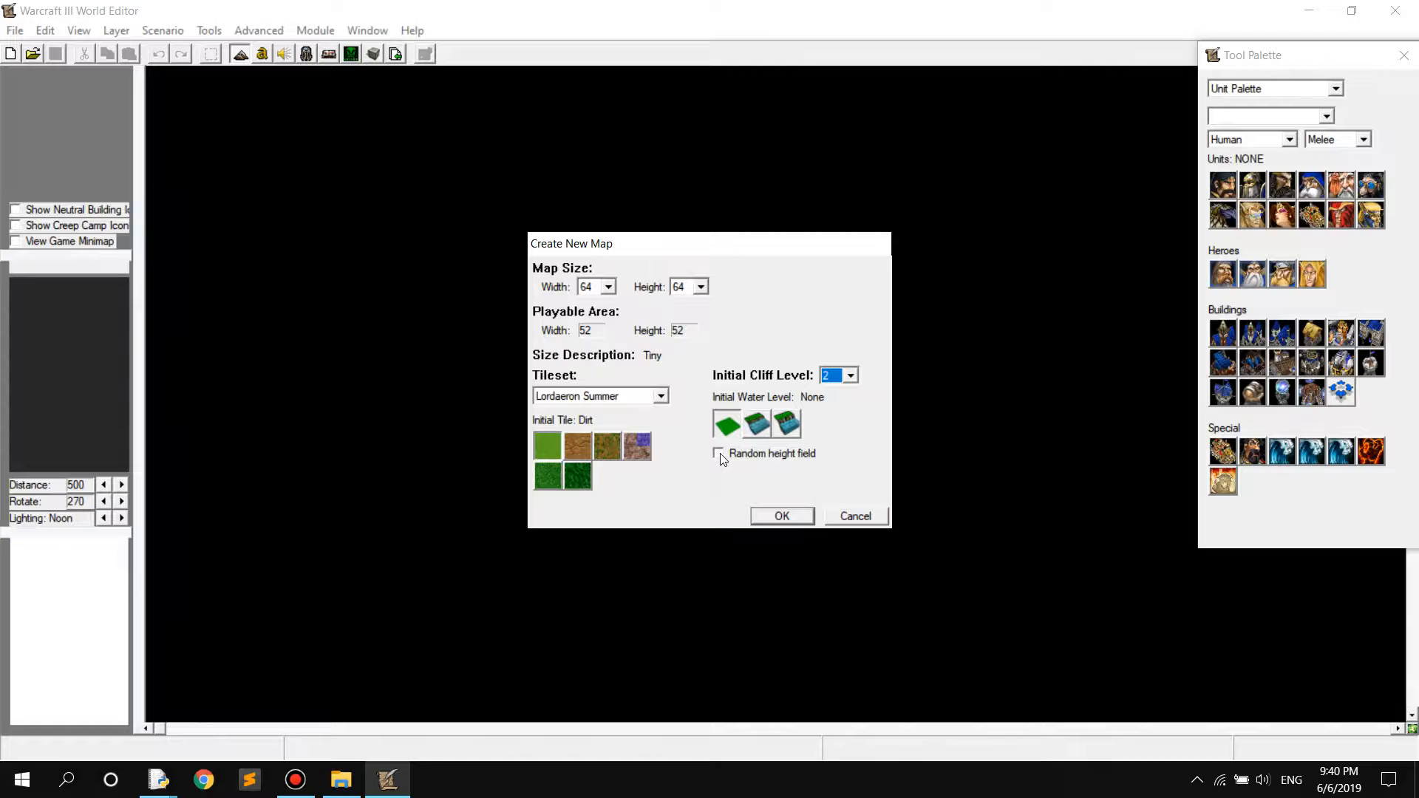
Choose Rough Dirt as the initial tile and set the map size to 128 wide by 128 high
left_click(590, 449)
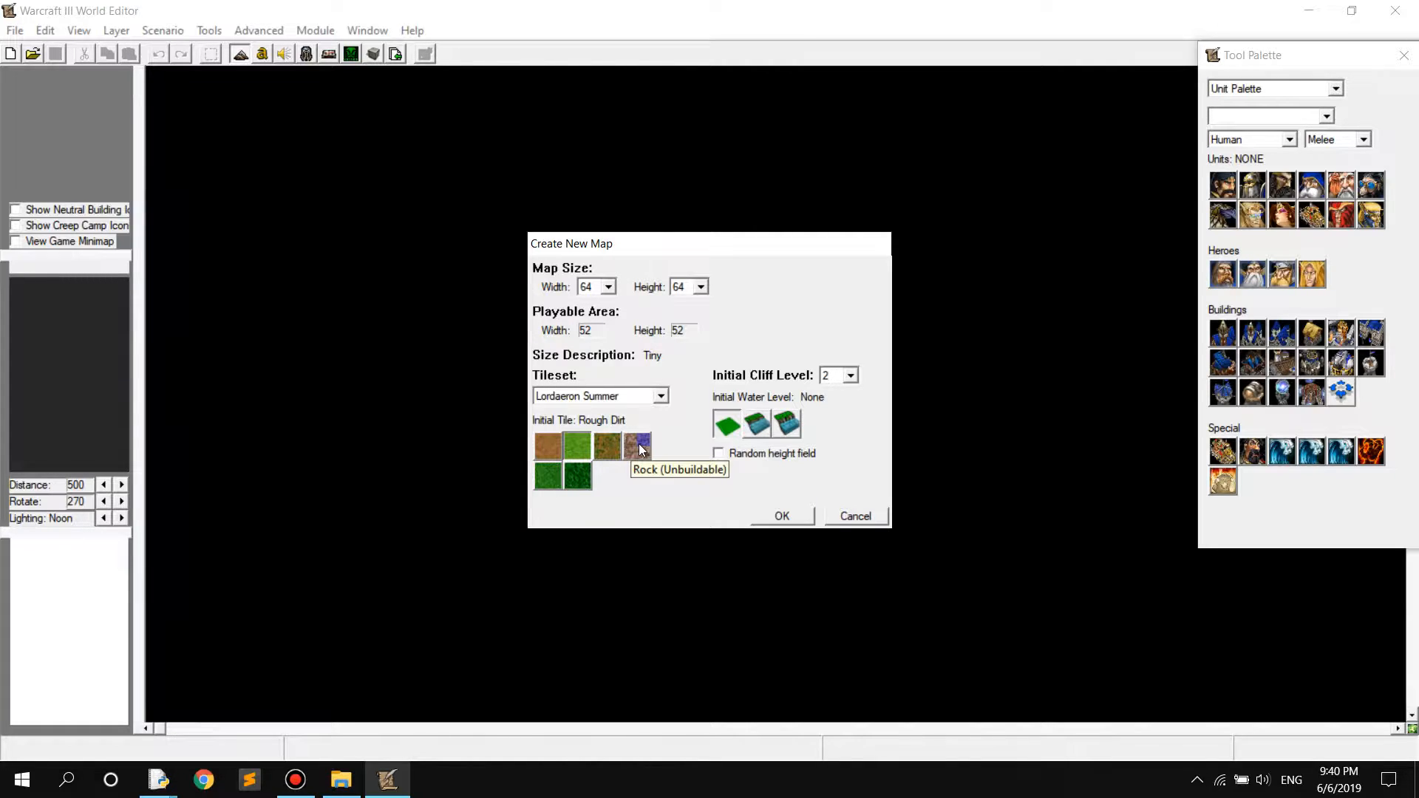
left_click(660, 396)
left_click(608, 287)
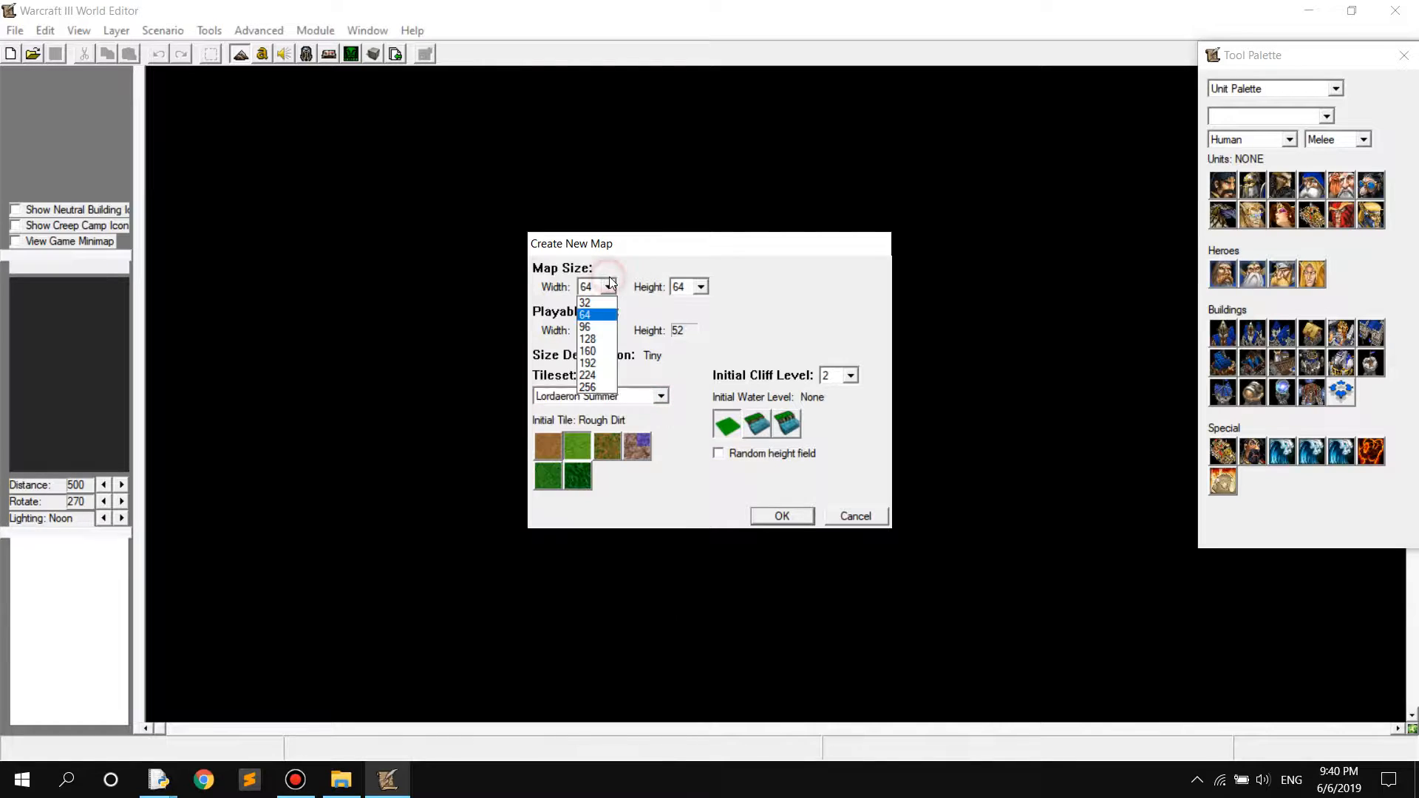
left_click(606, 340)
left_click(700, 286)
left_click(687, 339)
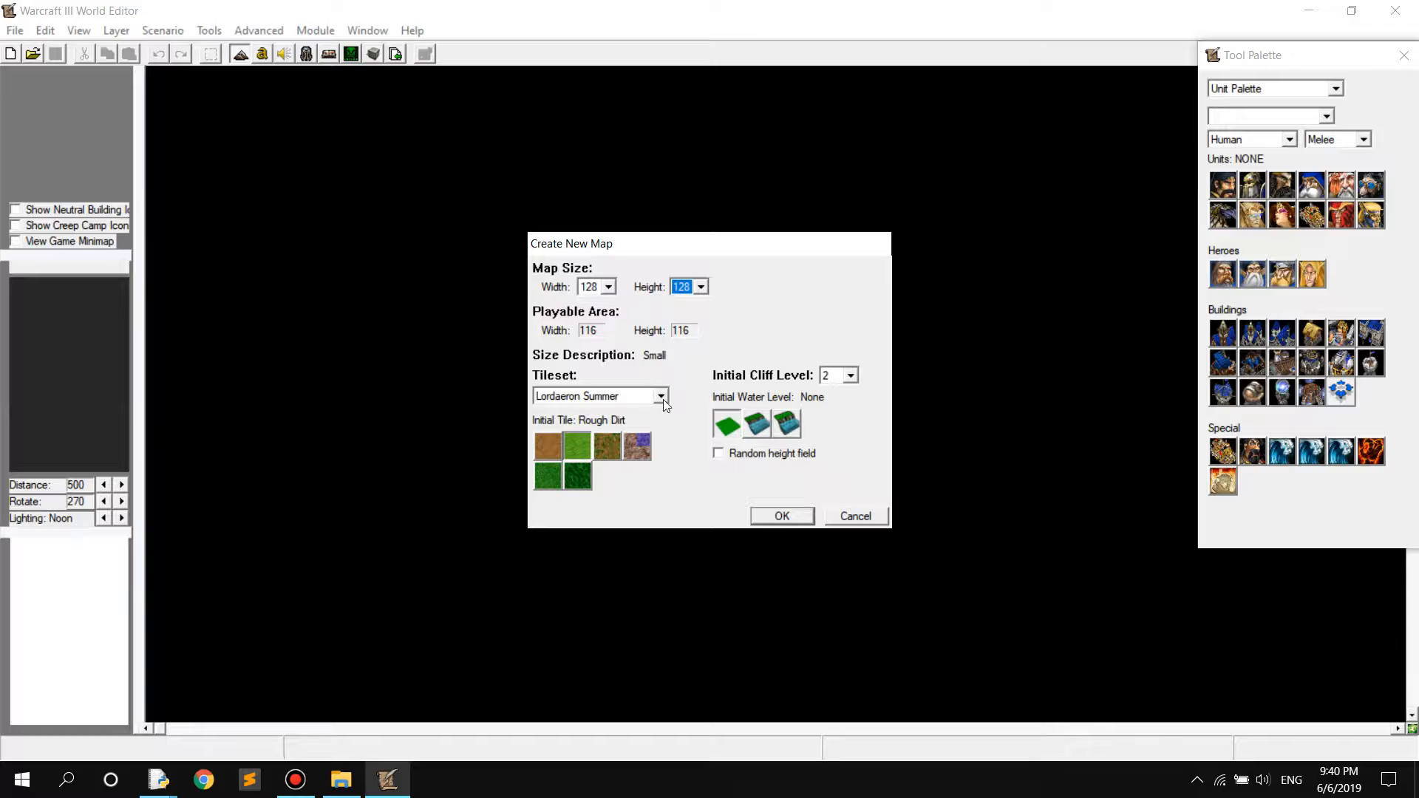
Change the tileset to Cityscape and create the new map
left_click(626, 403)
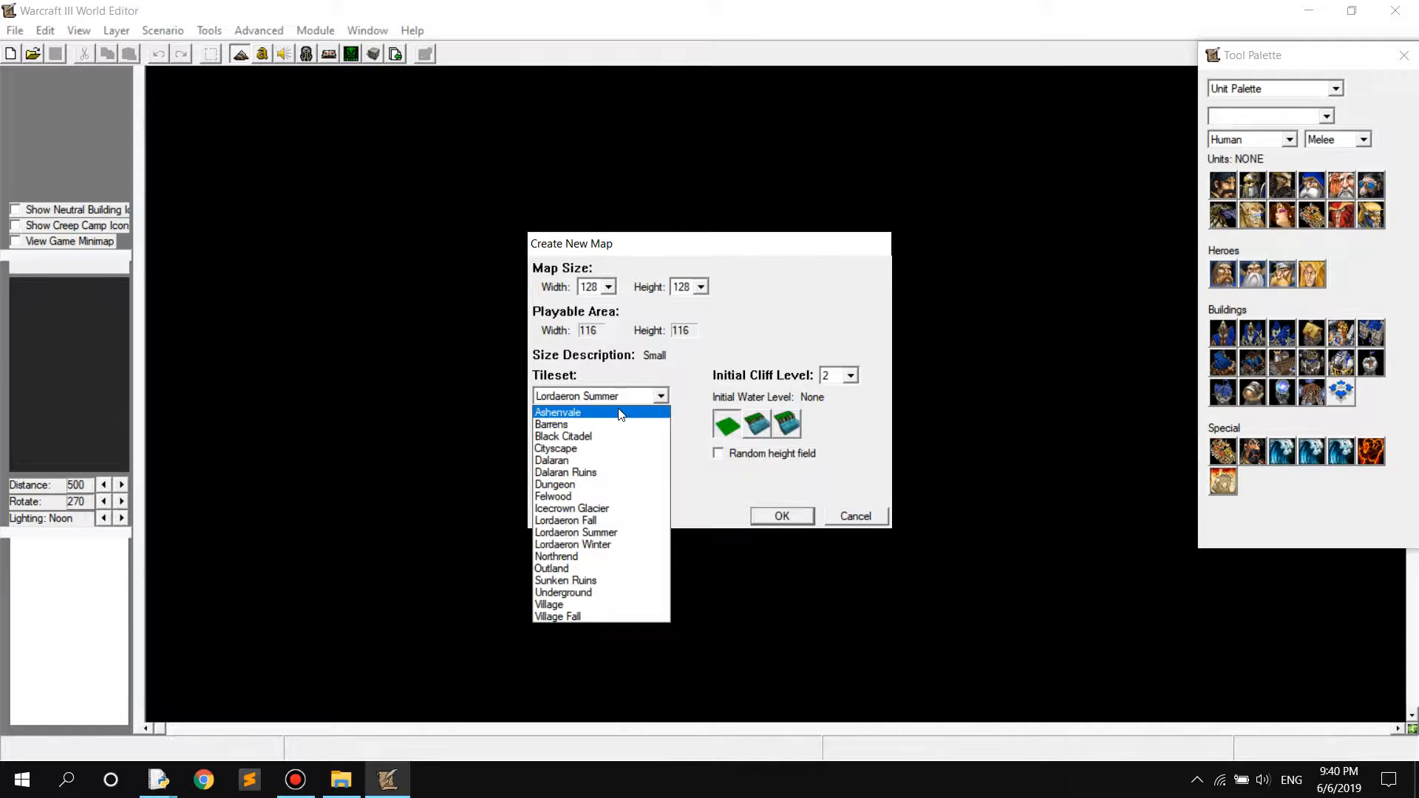
left_click(592, 451)
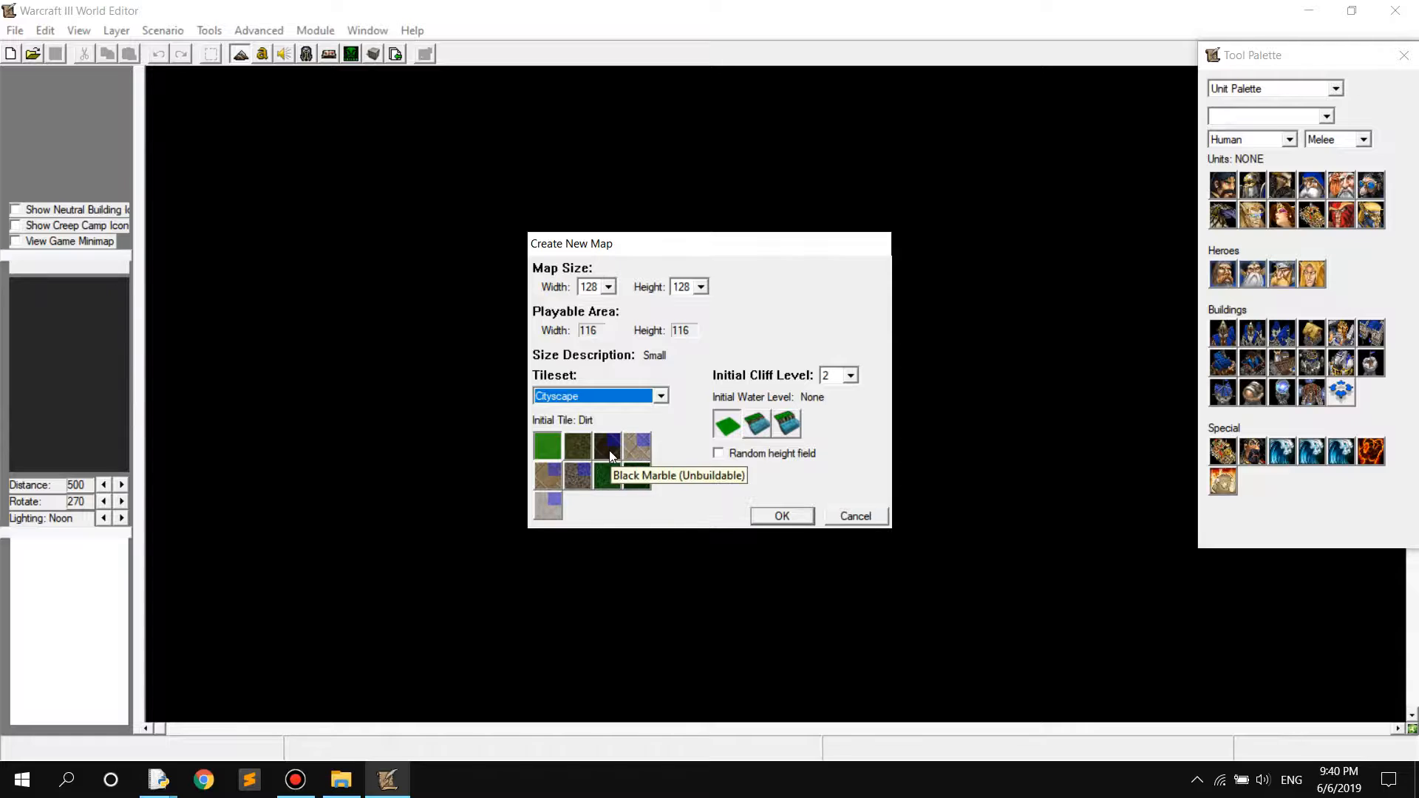
left_click(785, 516)
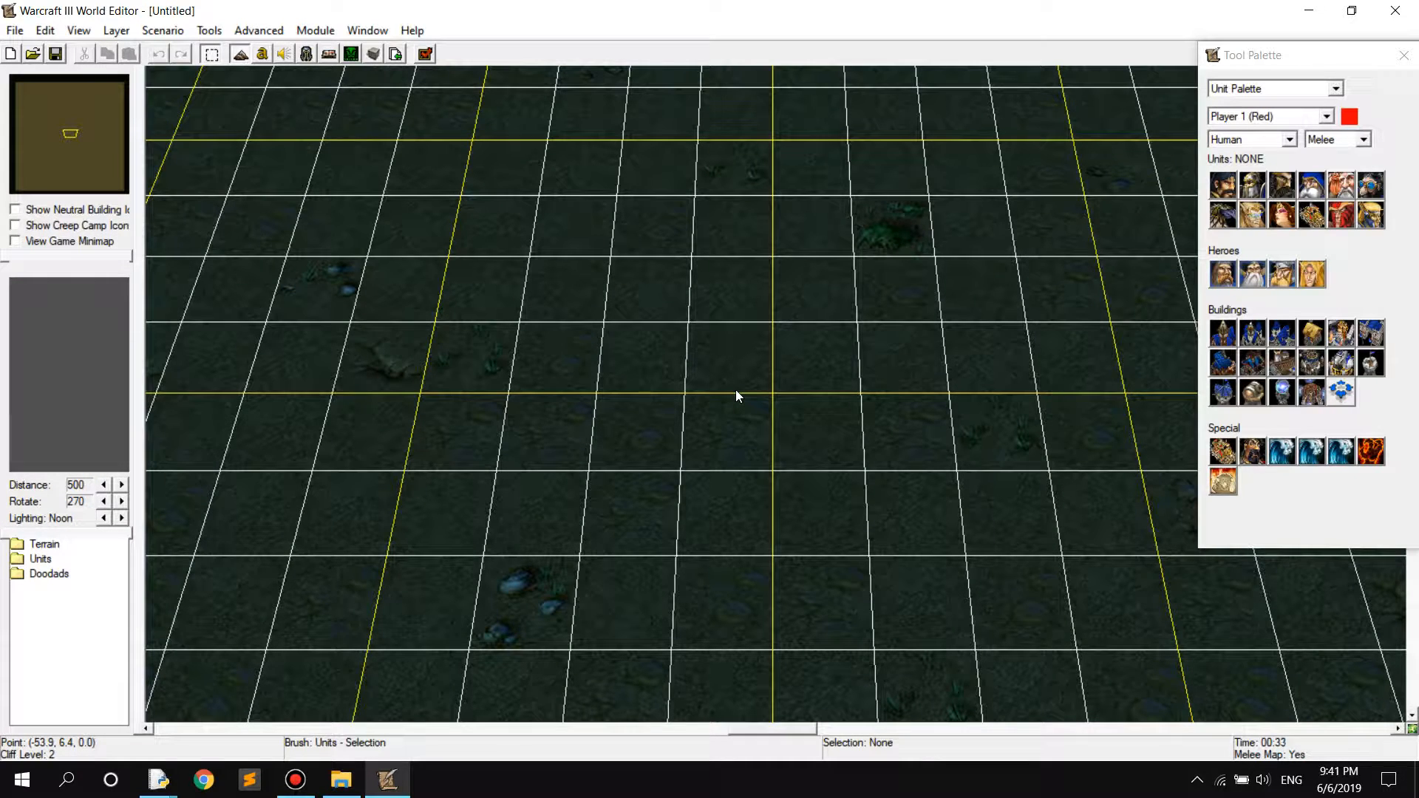
Hide the terrain grid and turn off the time-of-day lighting in the map view
scroll(736, 392, "down", 5)
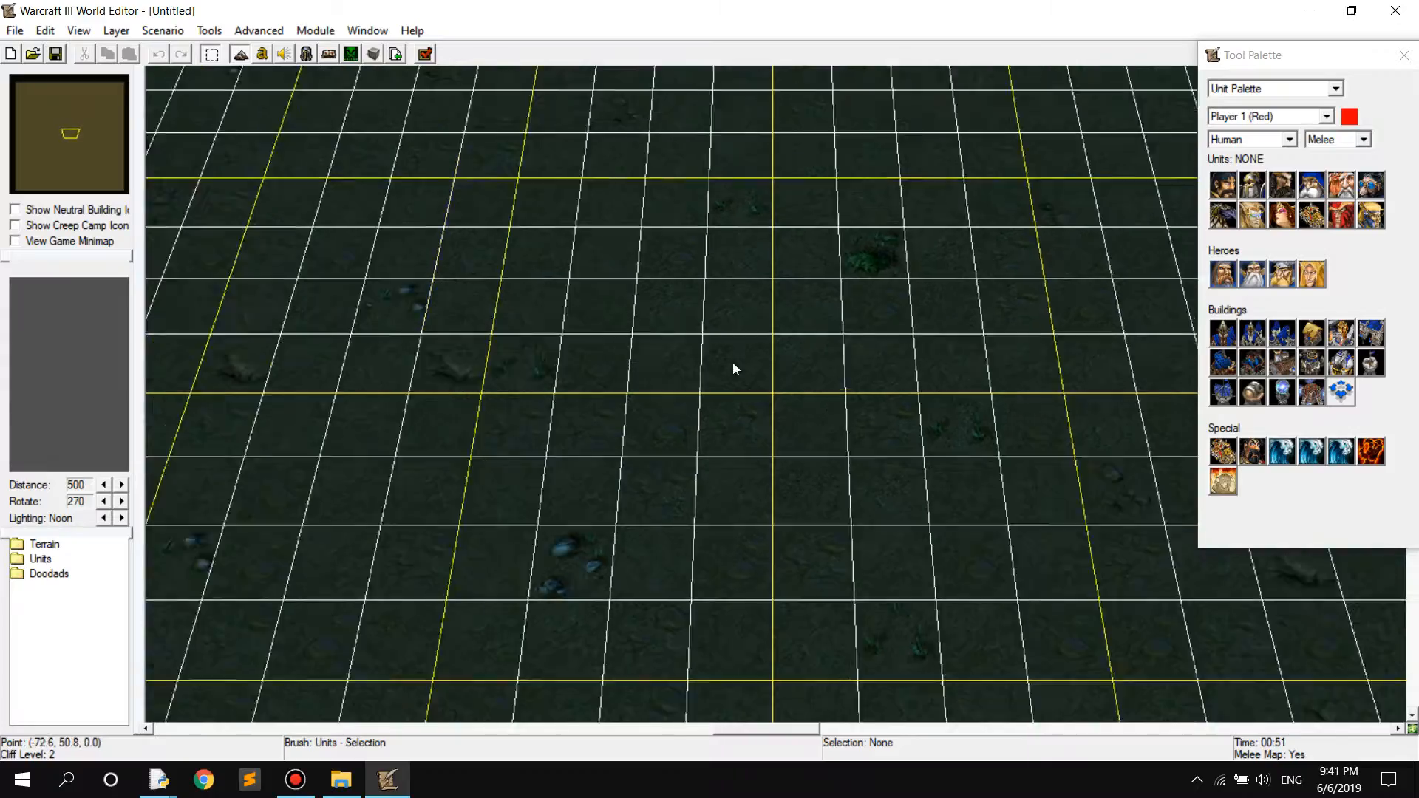
right_click_drag(760, 384, 747, 464, "ctrl")
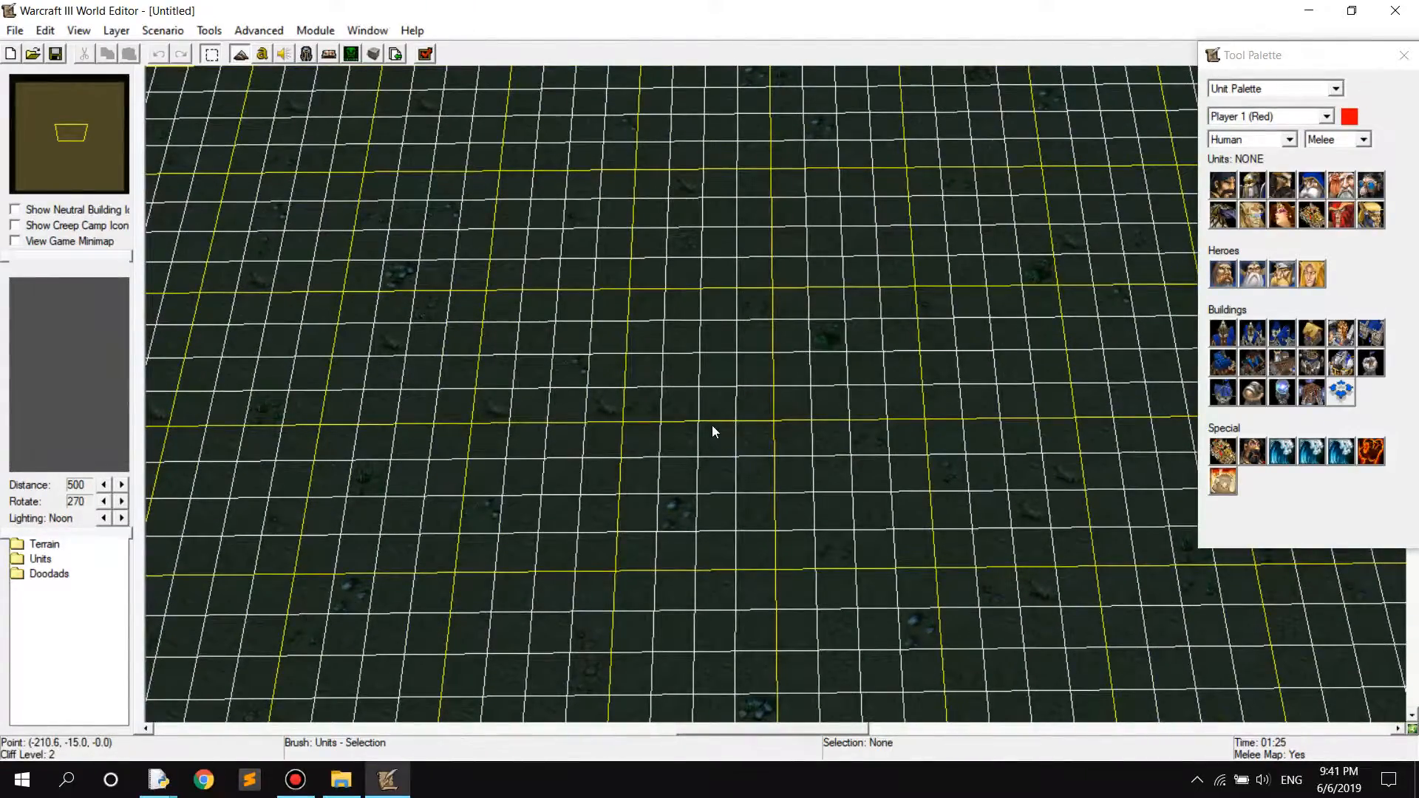
key("g")
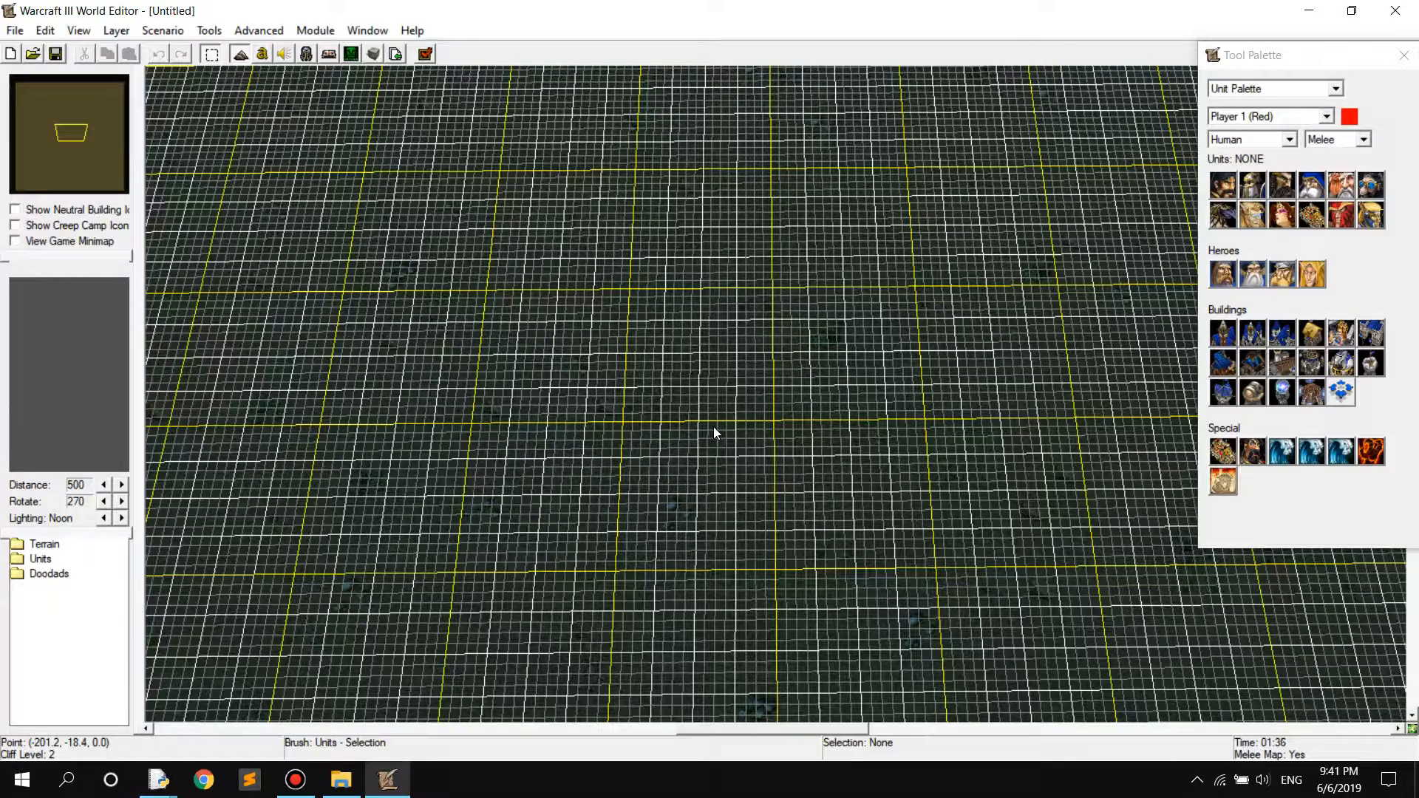
key("g")
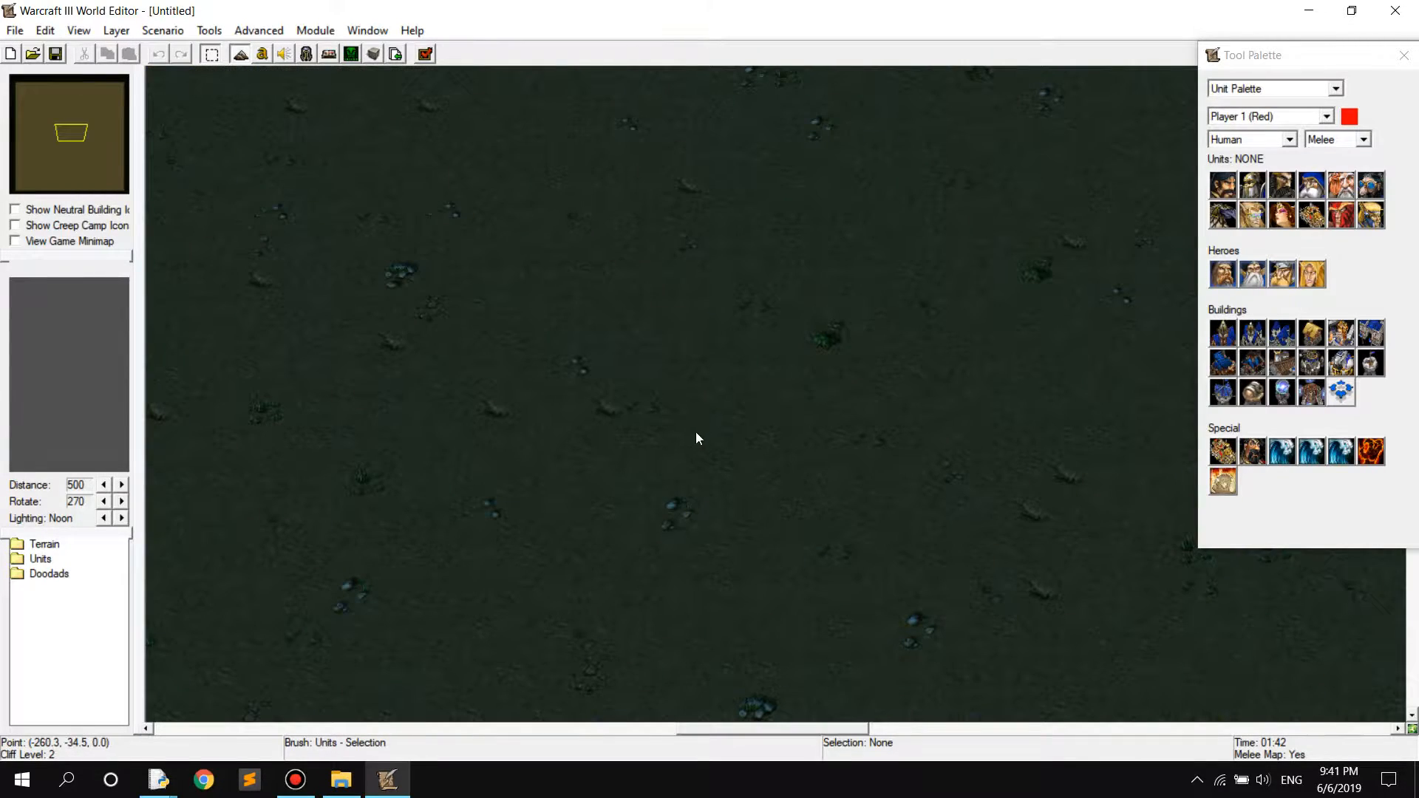
right_click_drag(686, 349, 663, 330, "ctrl")
key("l")
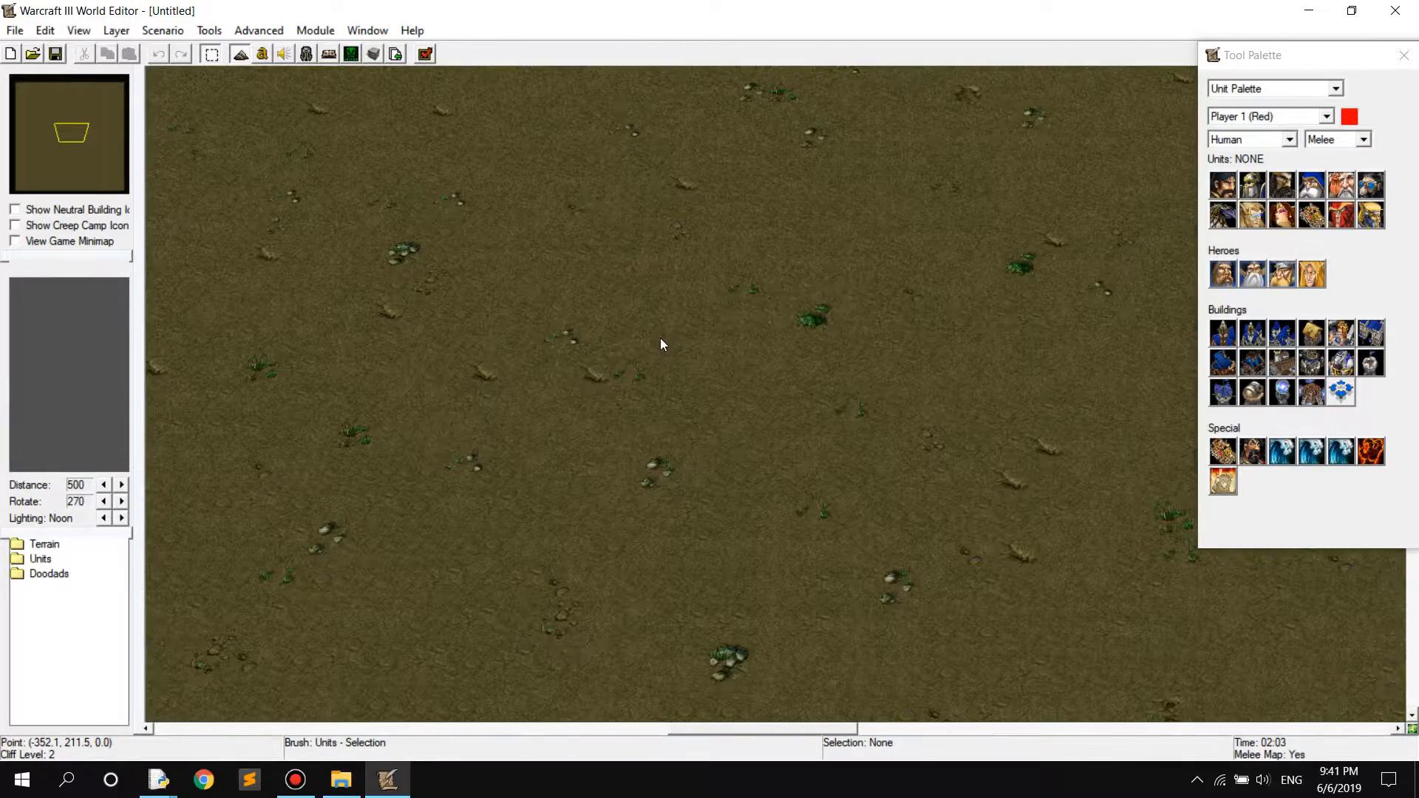
Switch to the Terrain Palette and paint small patches of Dirt and Rough Dirt with the size 1 circle brush in the map's northwest
right_click_drag(456, 235, 809, 353)
right_click_drag(474, 148, 914, 522)
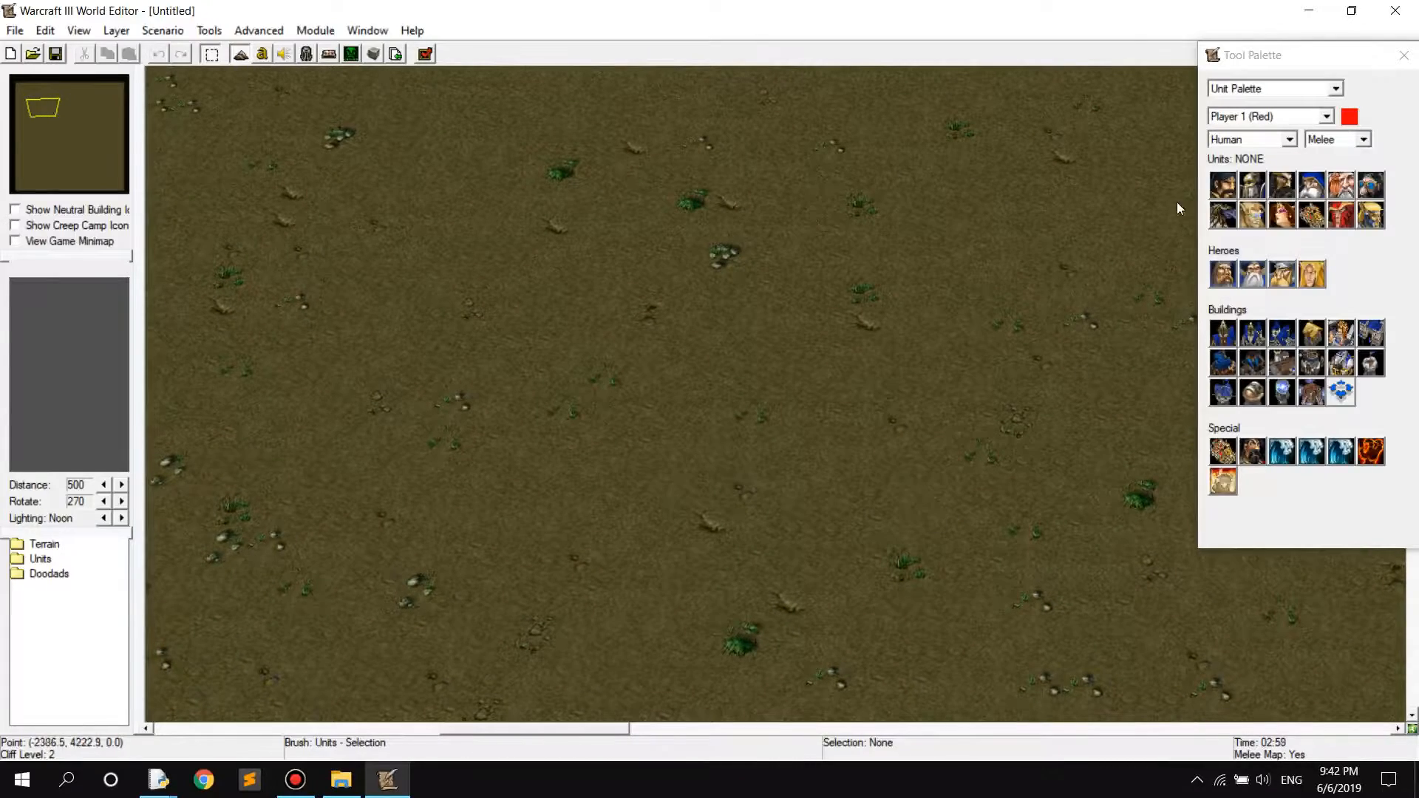
left_click(1257, 88)
left_click(1240, 108)
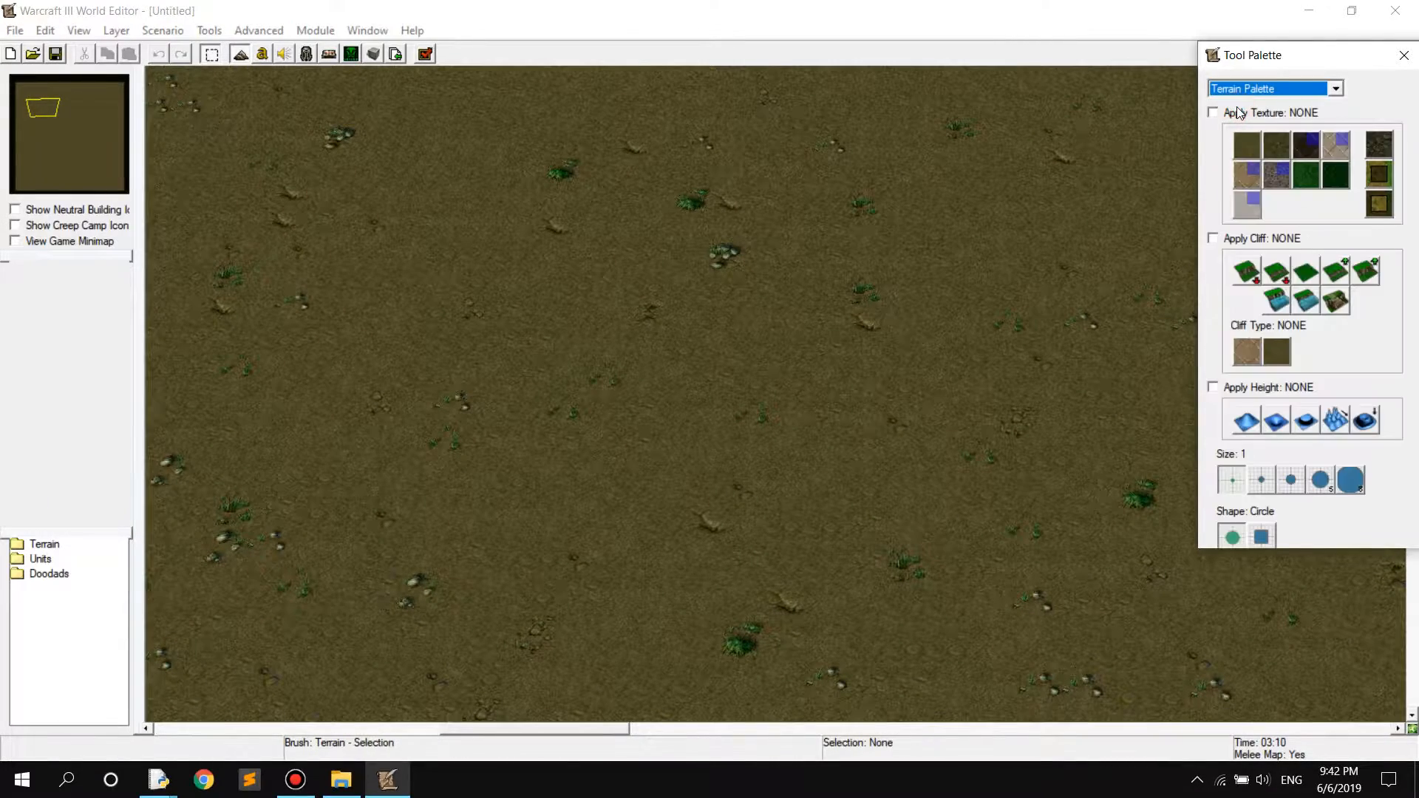
left_click(1248, 150)
left_click(658, 334)
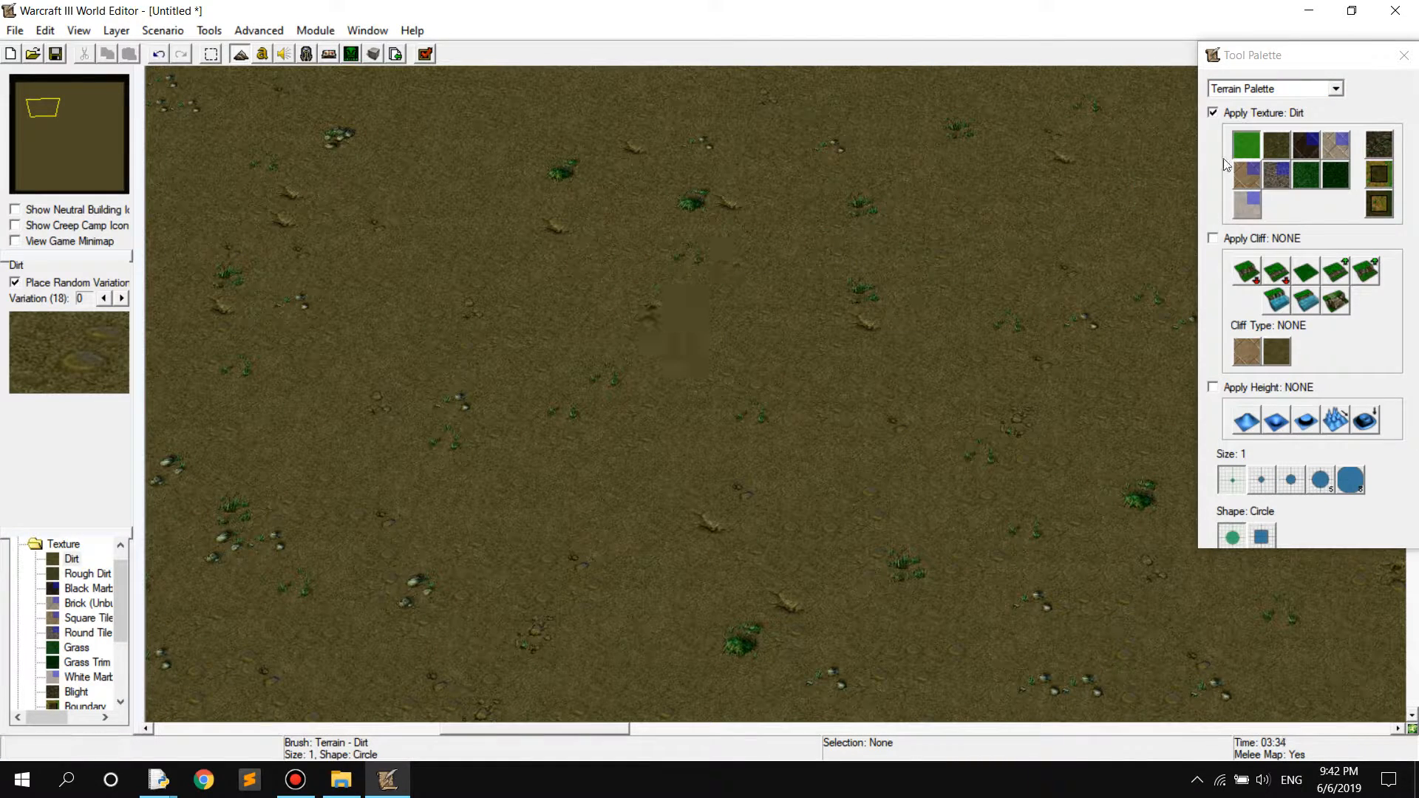
left_click(1277, 145)
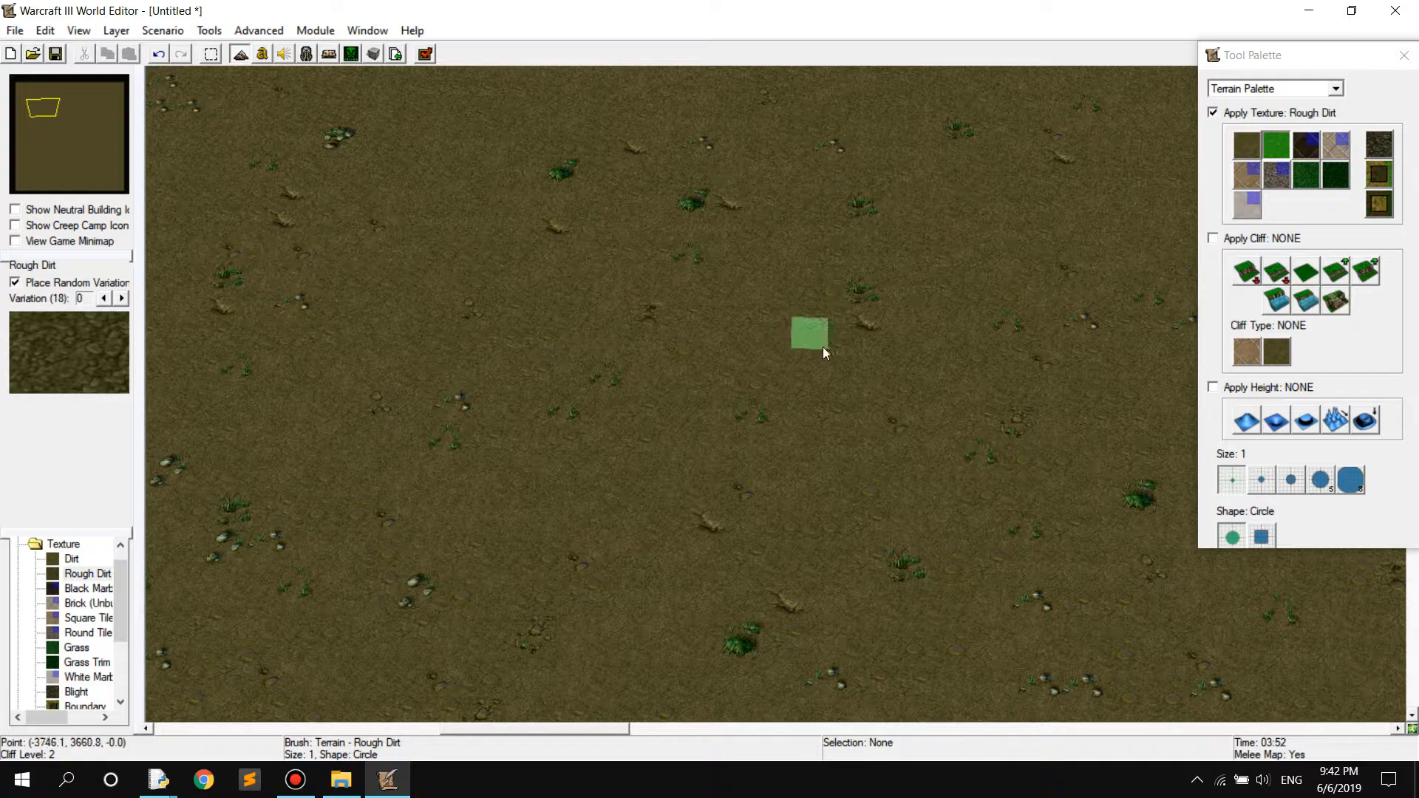
mouse_move(820, 340)
left_mouse_down()
mouse_move(795, 353)
mouse_move(817, 429)
left_mouse_up()
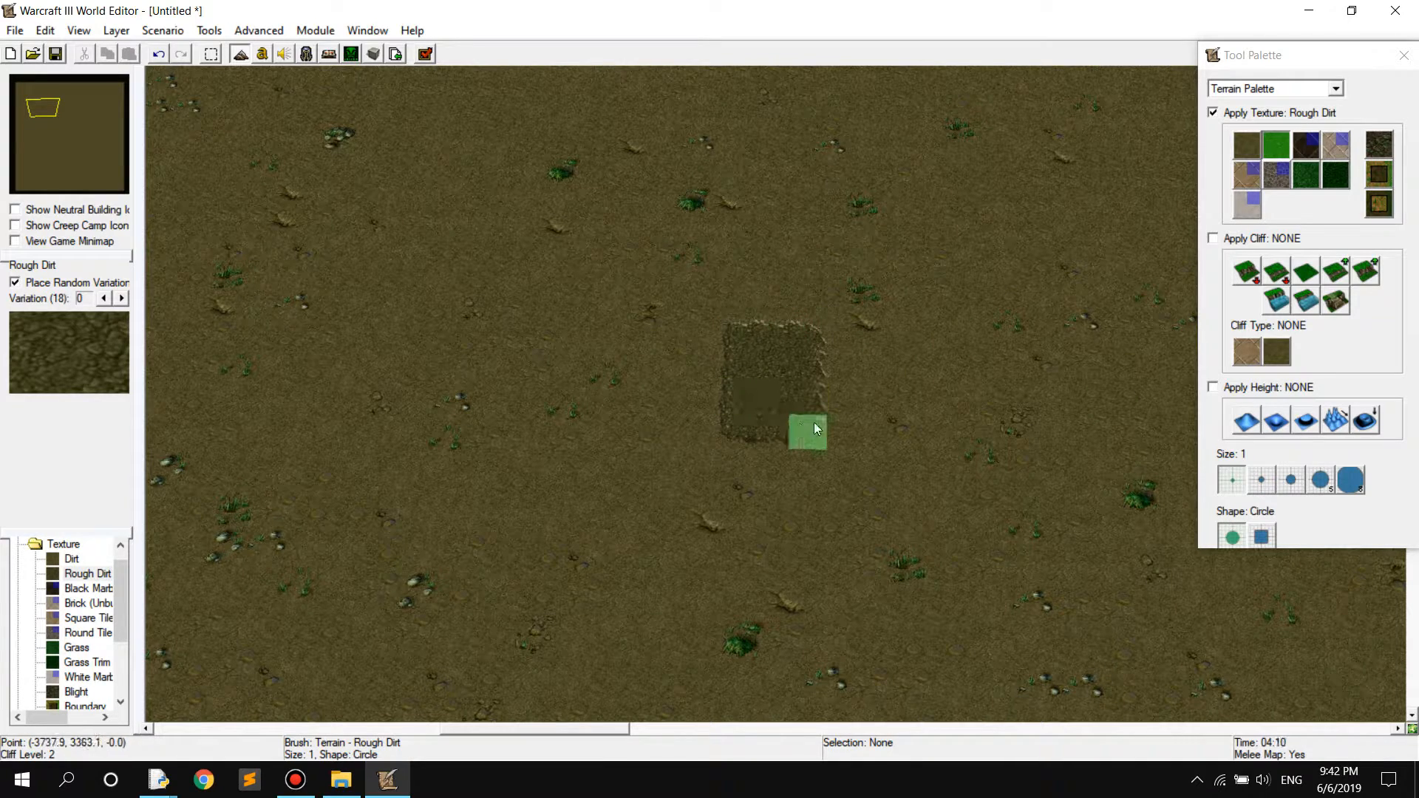
Set the brush to size 8 and square shape, and paint a large Rough Dirt area over the small patch
left_click(1321, 481)
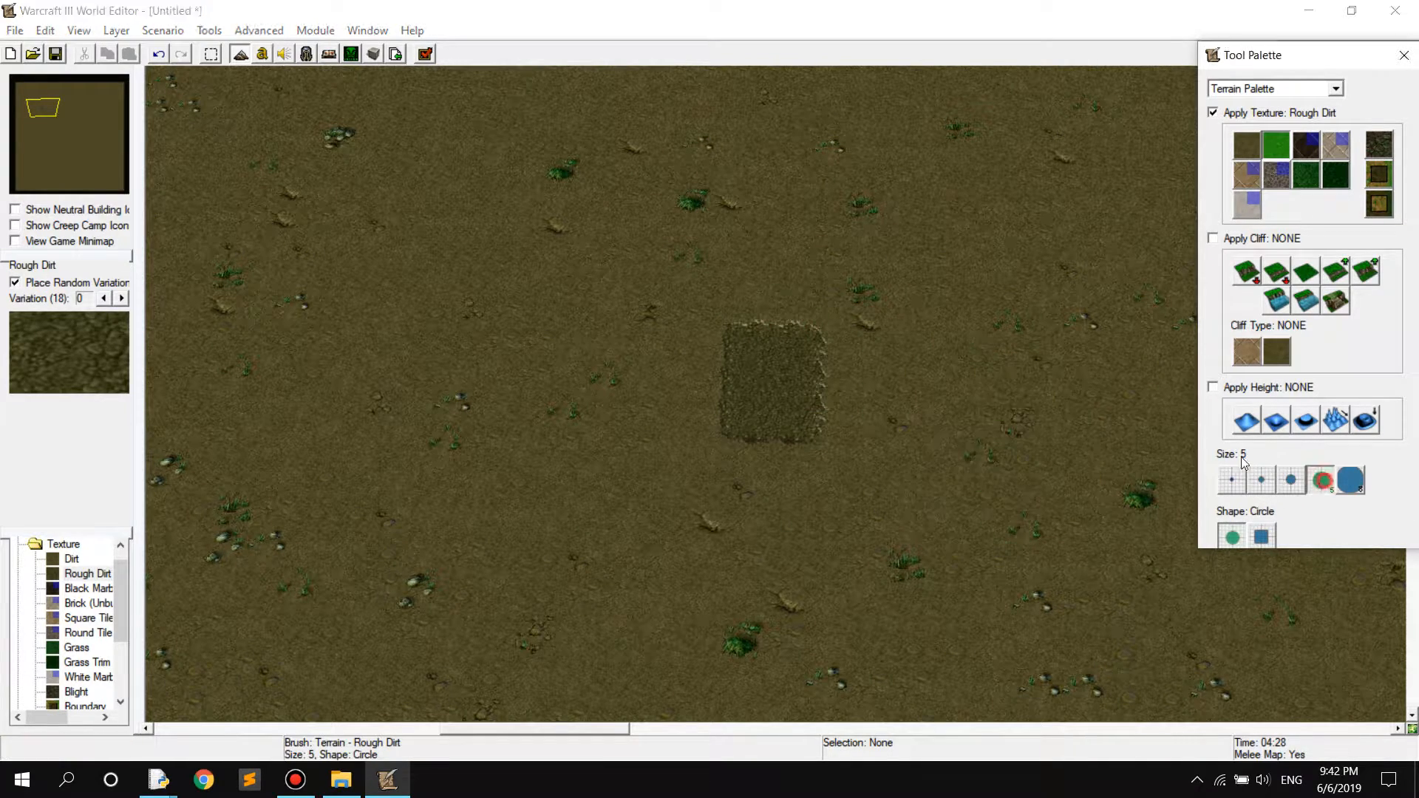
left_click(1350, 480)
left_click(1262, 538)
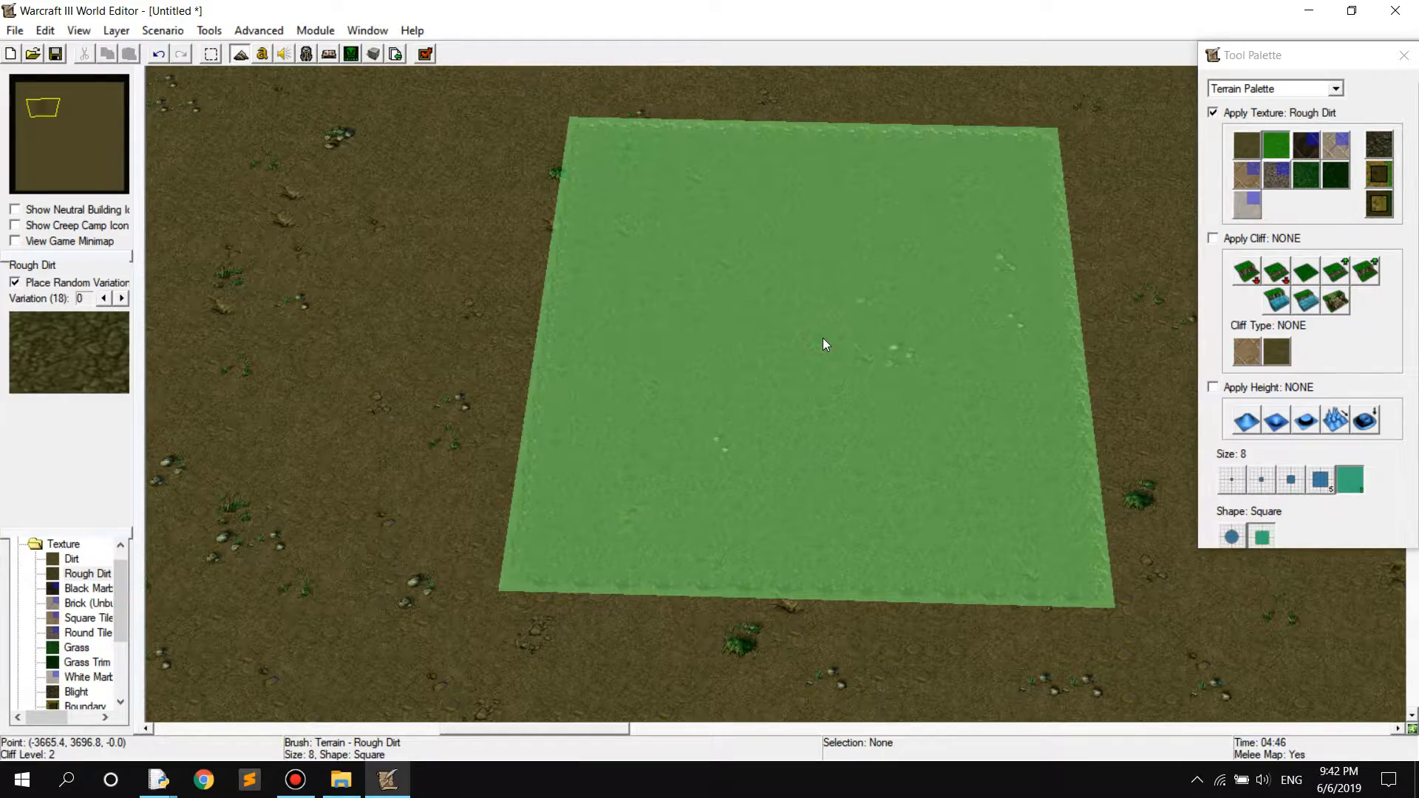
left_click(826, 344)
Paint a large Black Marble square partly over the Rough Dirt area, plus a Brick square overlapping both
left_click(1306, 145)
left_click(875, 297)
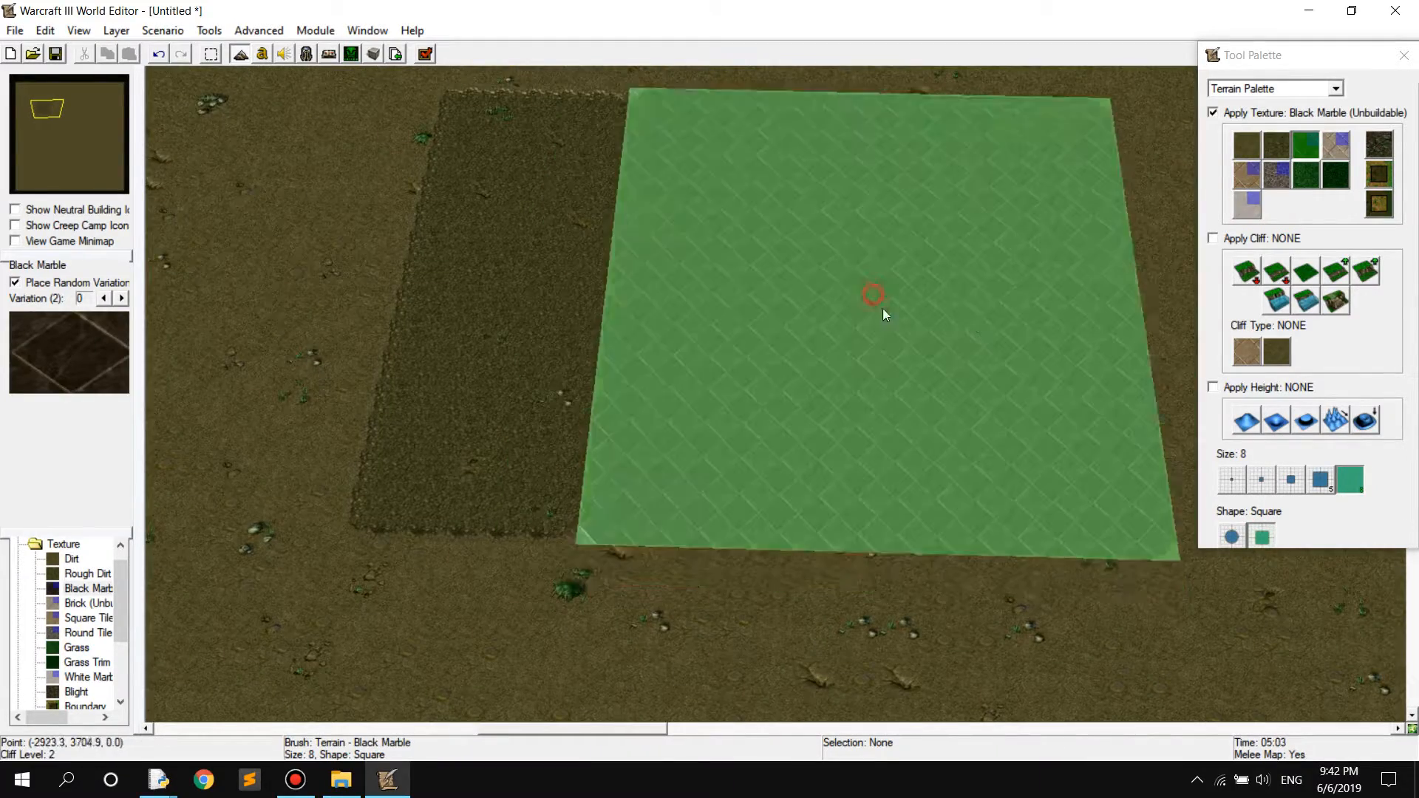
left_click(1335, 145)
left_click(710, 460)
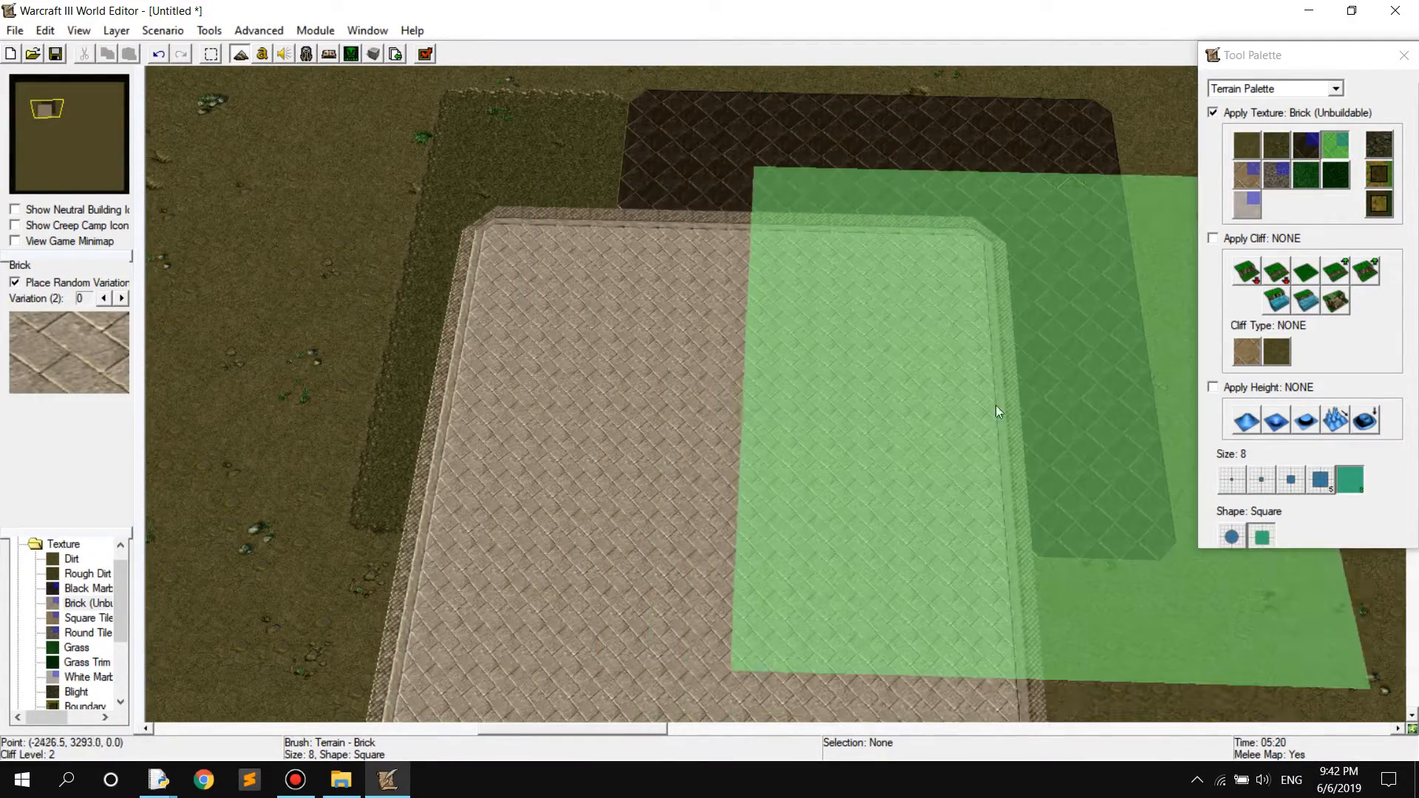
key("Left")
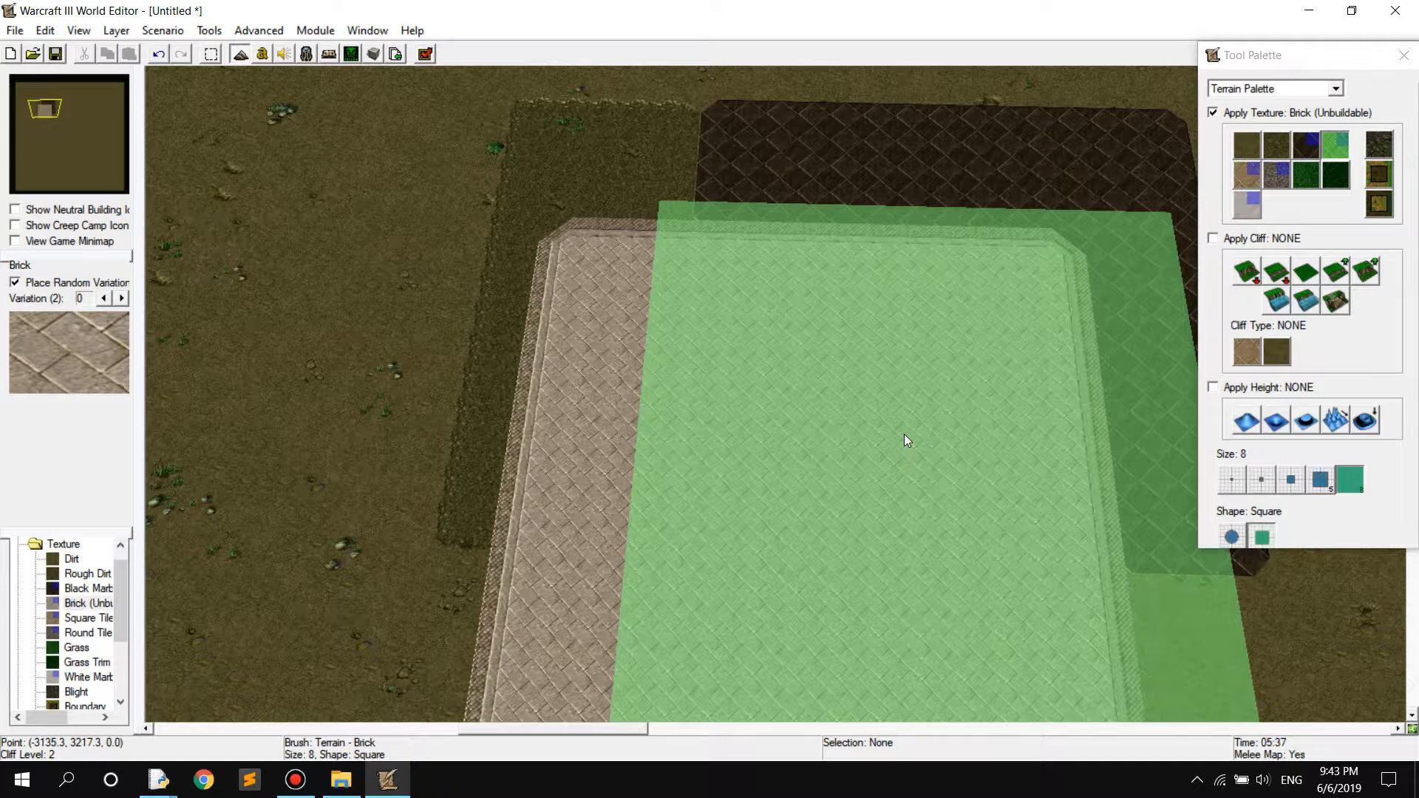
Undo the painted texture squares and raise a size 5 square Brick platform with Tiled Walls using the Increase One cliff
key("ctrl+z")
key("ctrl+z")
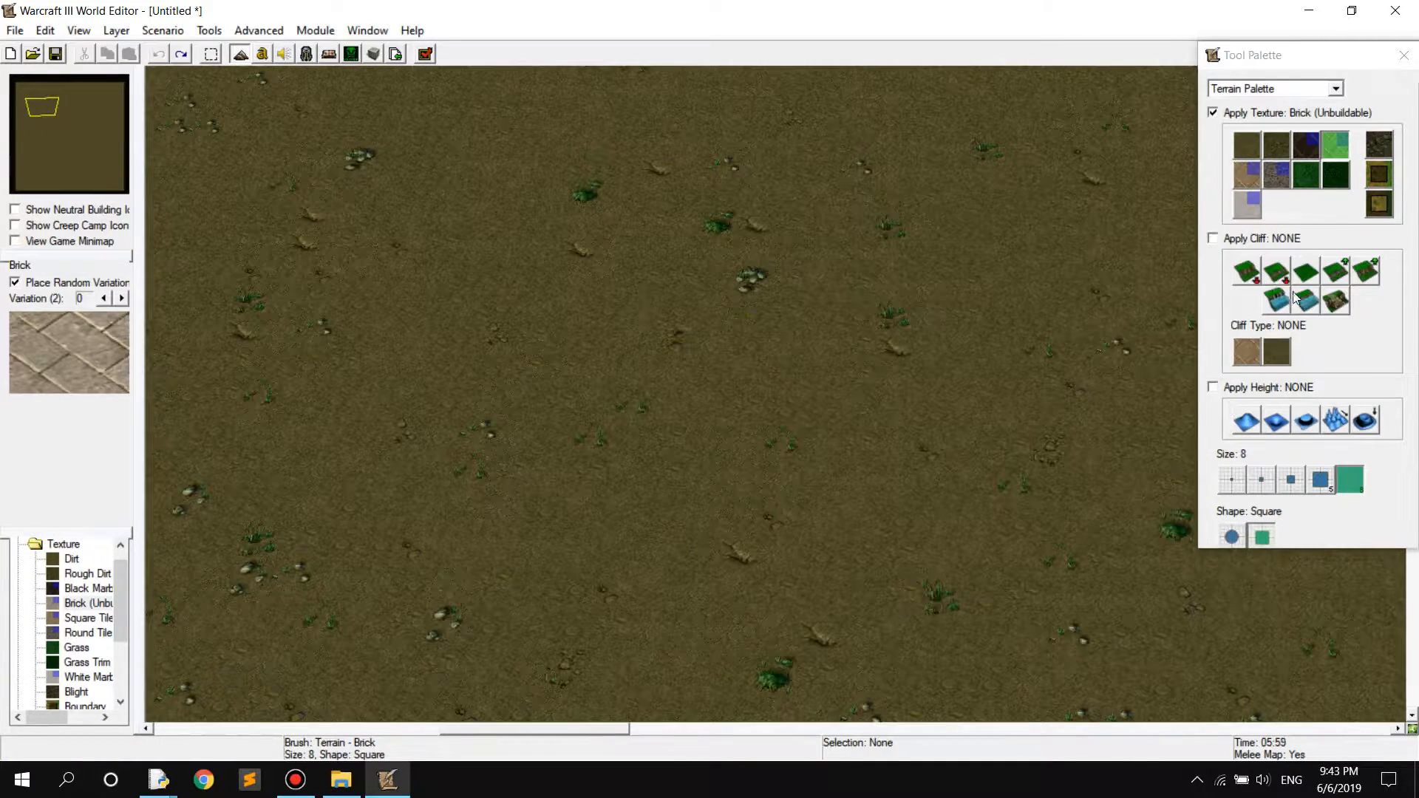
left_click(1334, 273)
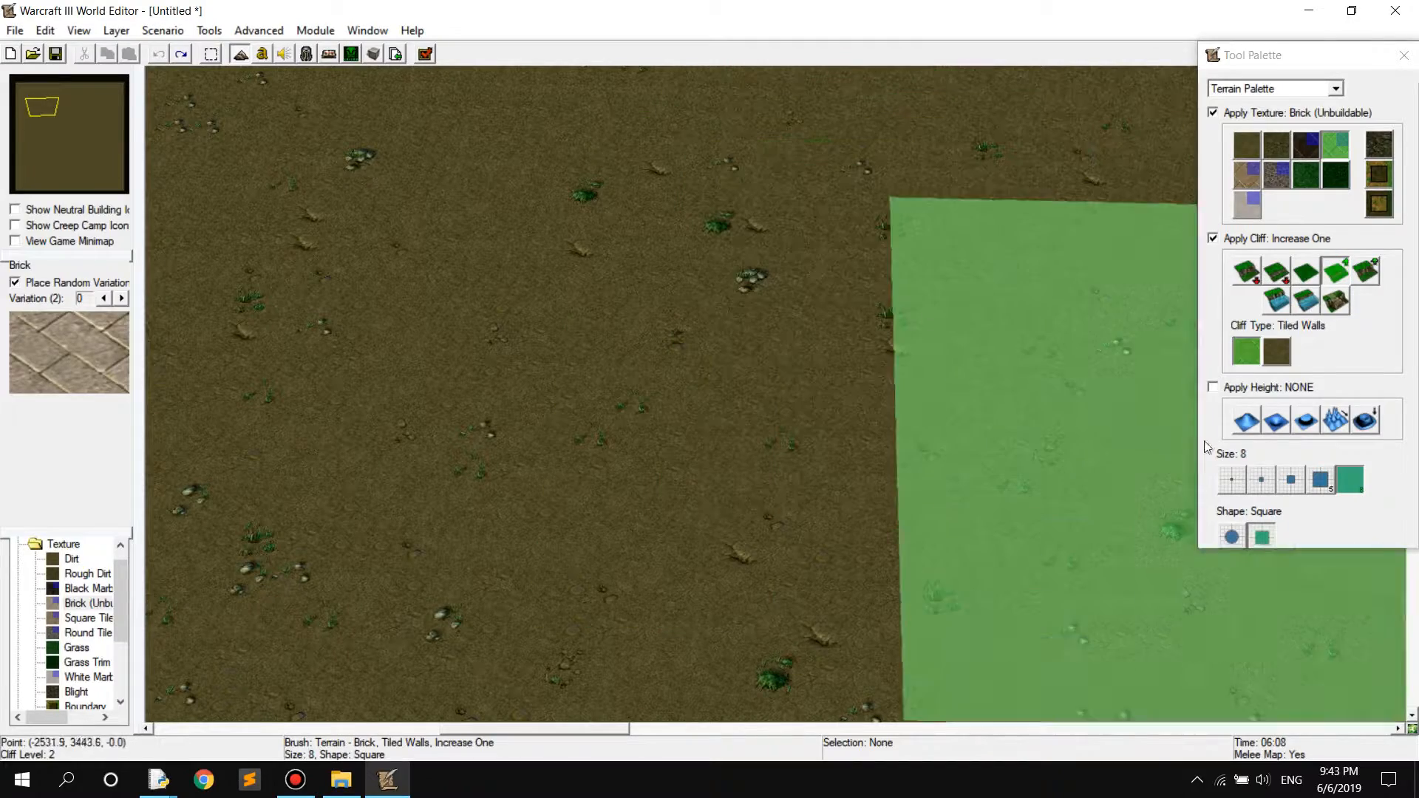
left_click(1321, 480)
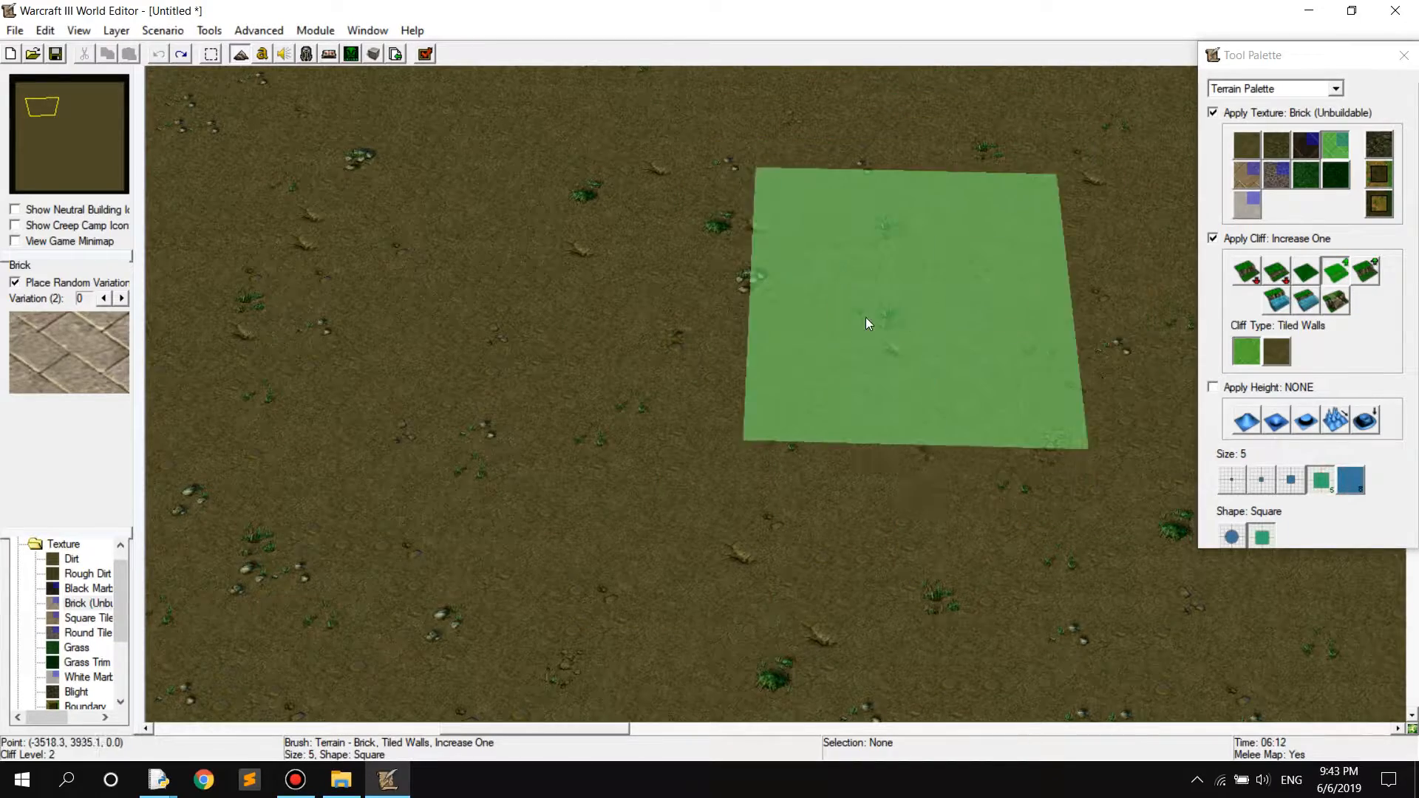
right_click_drag(867, 320, 762, 346)
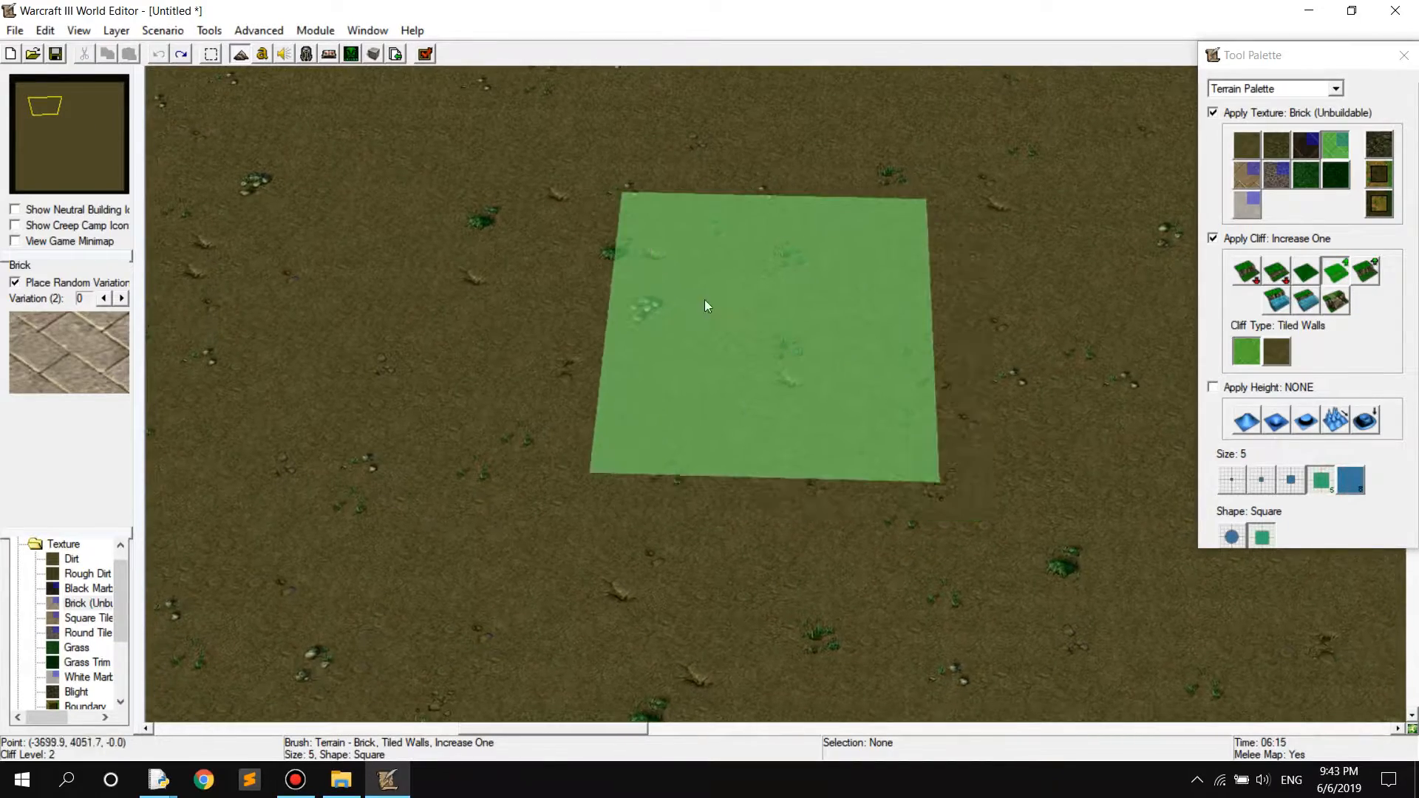
left_click(641, 294)
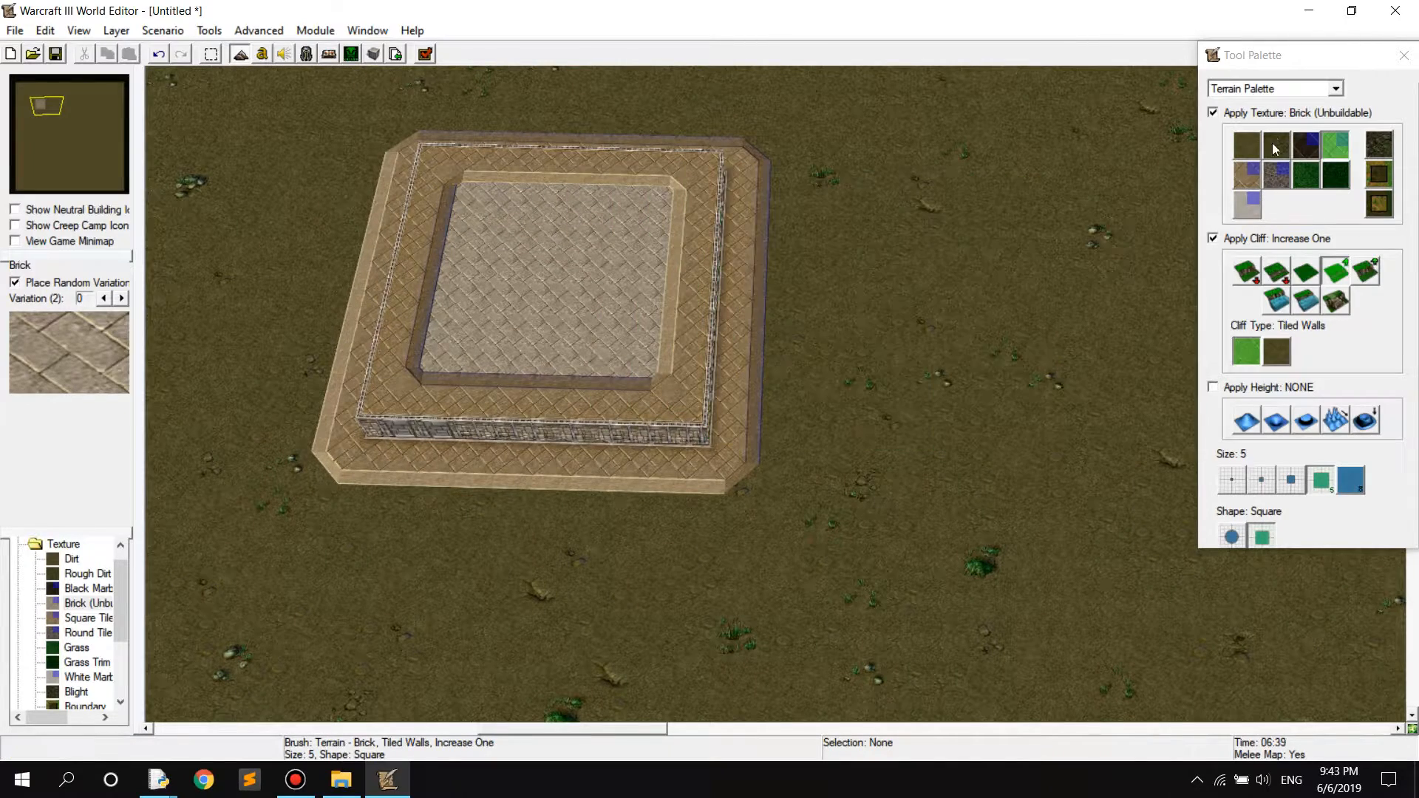
Raise a Grass plateau just east of the Brick platform with size 3 and size 5 square brushes, using Increase One
left_click(1310, 179)
left_click(1292, 481)
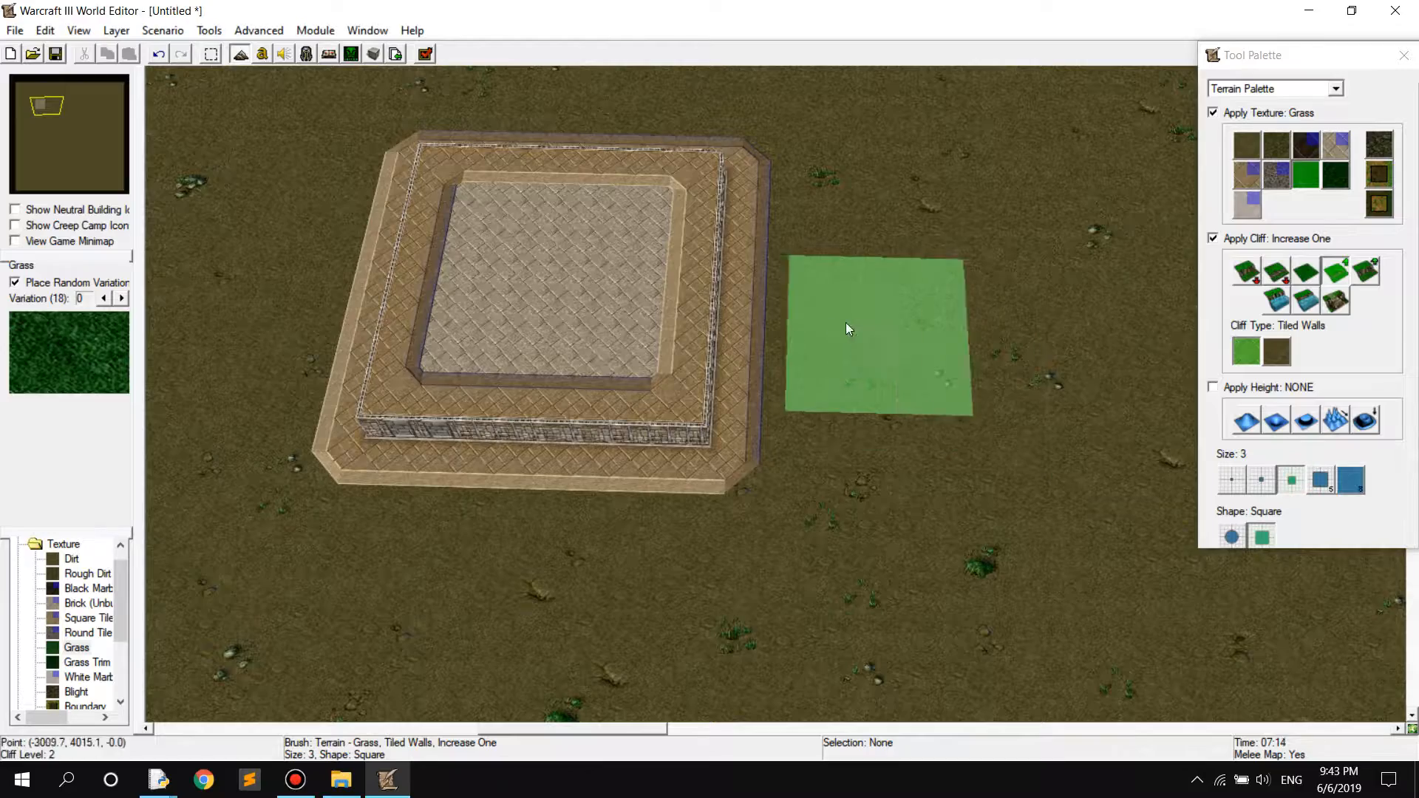
left_click(847, 315)
left_click(1325, 485)
mouse_move(1090, 344)
right_mouse_down()
mouse_move(878, 305)
mouse_move(957, 403)
right_mouse_up()
left_click(969, 310)
Raise the Brick platform by another cliff level and keep its surface textured in Brick
left_click(469, 273)
left_click(1335, 147)
left_click(485, 297)
mouse_move(920, 353)
right_mouse_down()
mouse_move(853, 324)
mouse_move(869, 374)
right_mouse_up()
mouse_move(961, 399)
right_mouse_down()
mouse_move(933, 328)
mouse_move(924, 222)
right_mouse_up()
right_click_drag(928, 431, 998, 410)
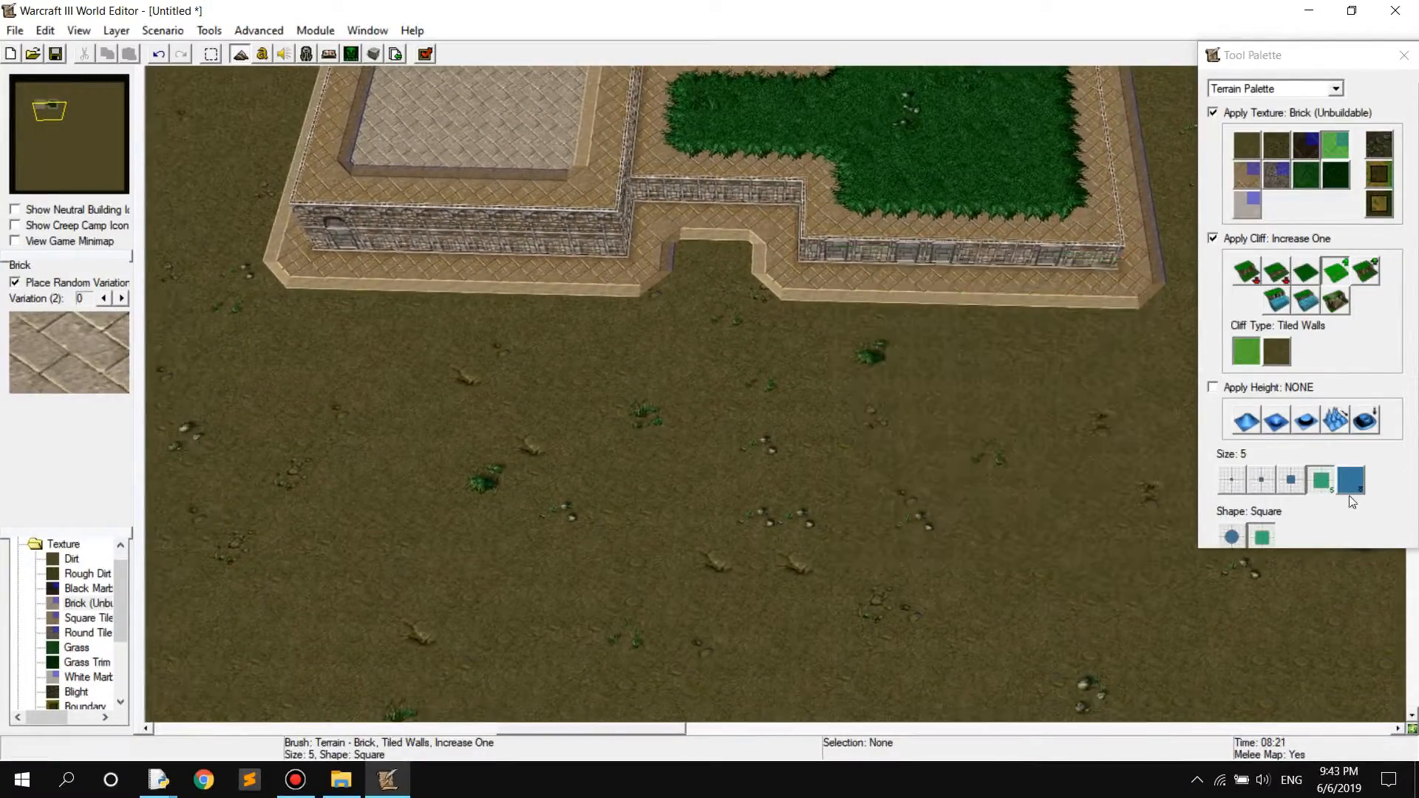
Try a size 3 square Deep Water pool with the Grass texture at the south edge of the Grass plateau
left_click(1277, 300)
left_click(1291, 480)
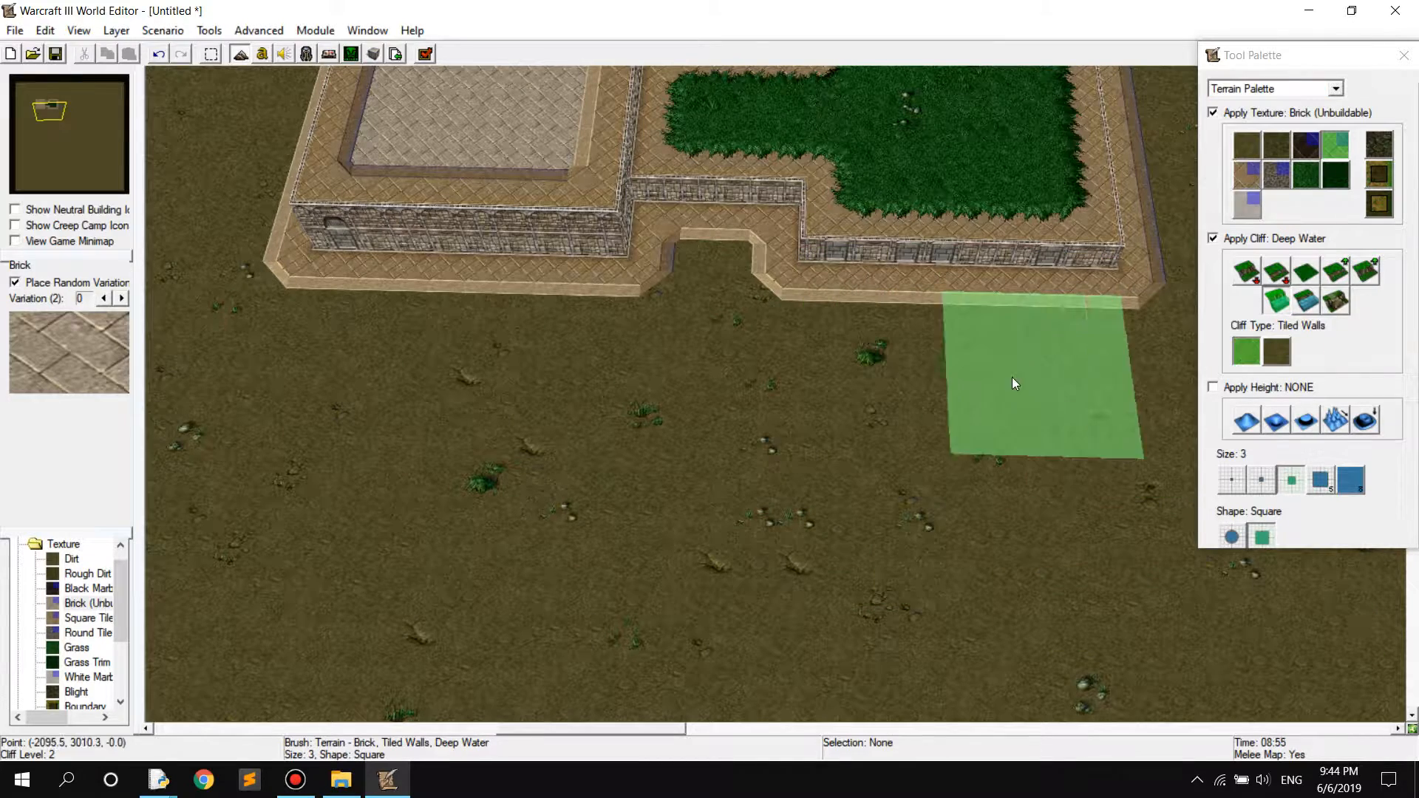
left_click(1306, 175)
left_click(969, 348)
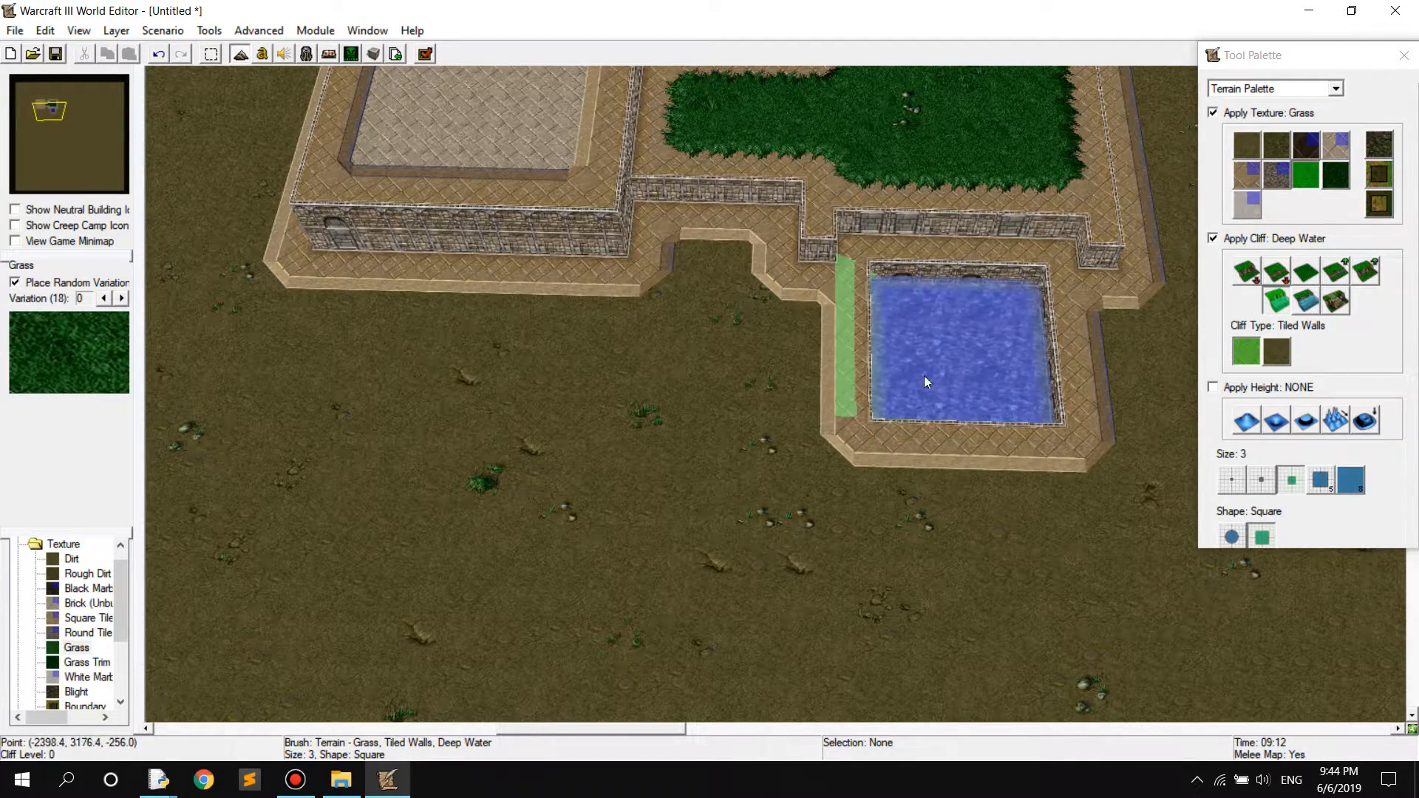
Undo the small pool and lay a flat size 3 Grass square on the ground south of the plateau
key("ctrl+z")
left_click(1306, 272)
left_click(969, 355)
Try a size 8 square Deep Water pool south of the Grass square, and undo it
left_click(1284, 305)
right_click_drag(990, 534, 980, 473)
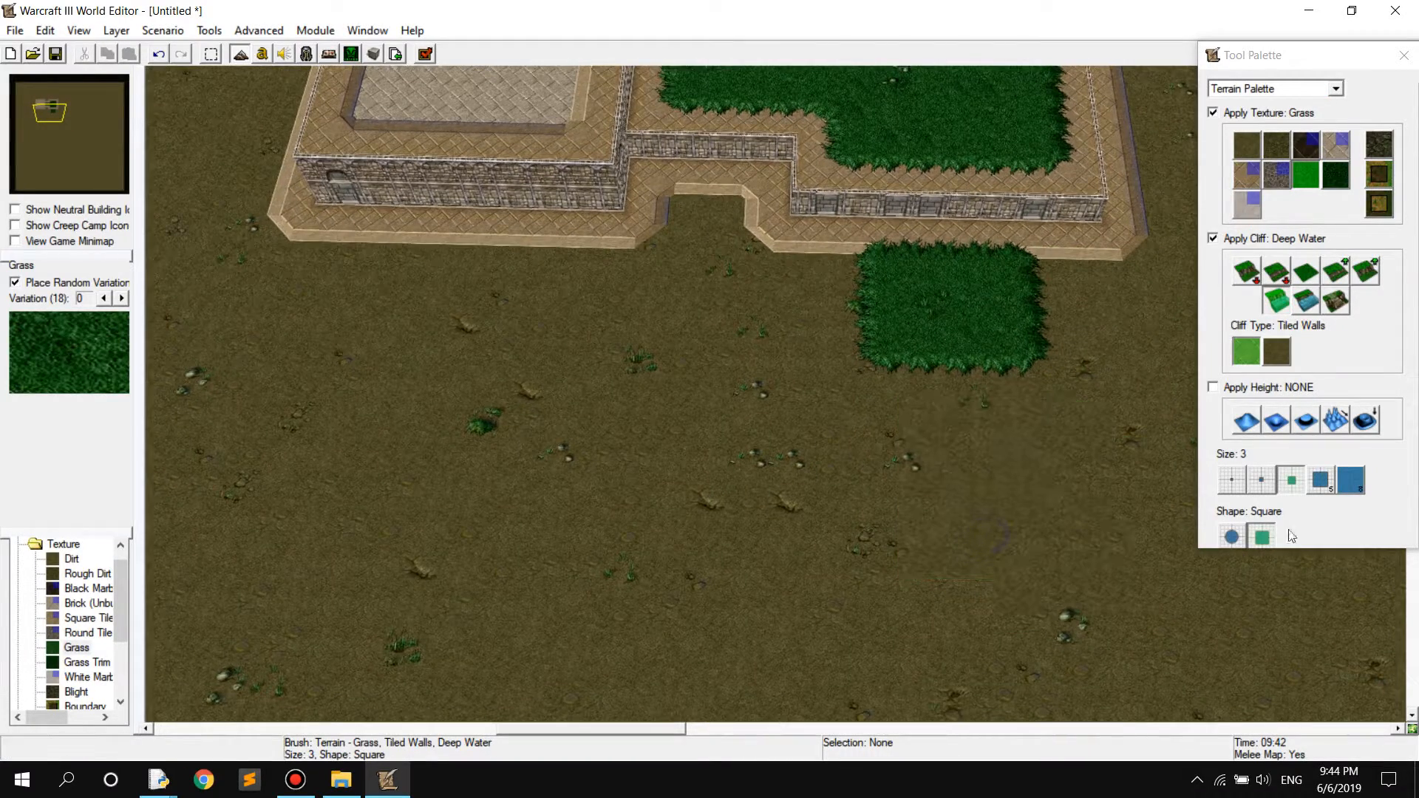
left_click(1352, 481)
mouse_move(1007, 579)
right_mouse_down()
mouse_move(1003, 489)
mouse_move(980, 443)
right_mouse_up()
left_click(952, 433)
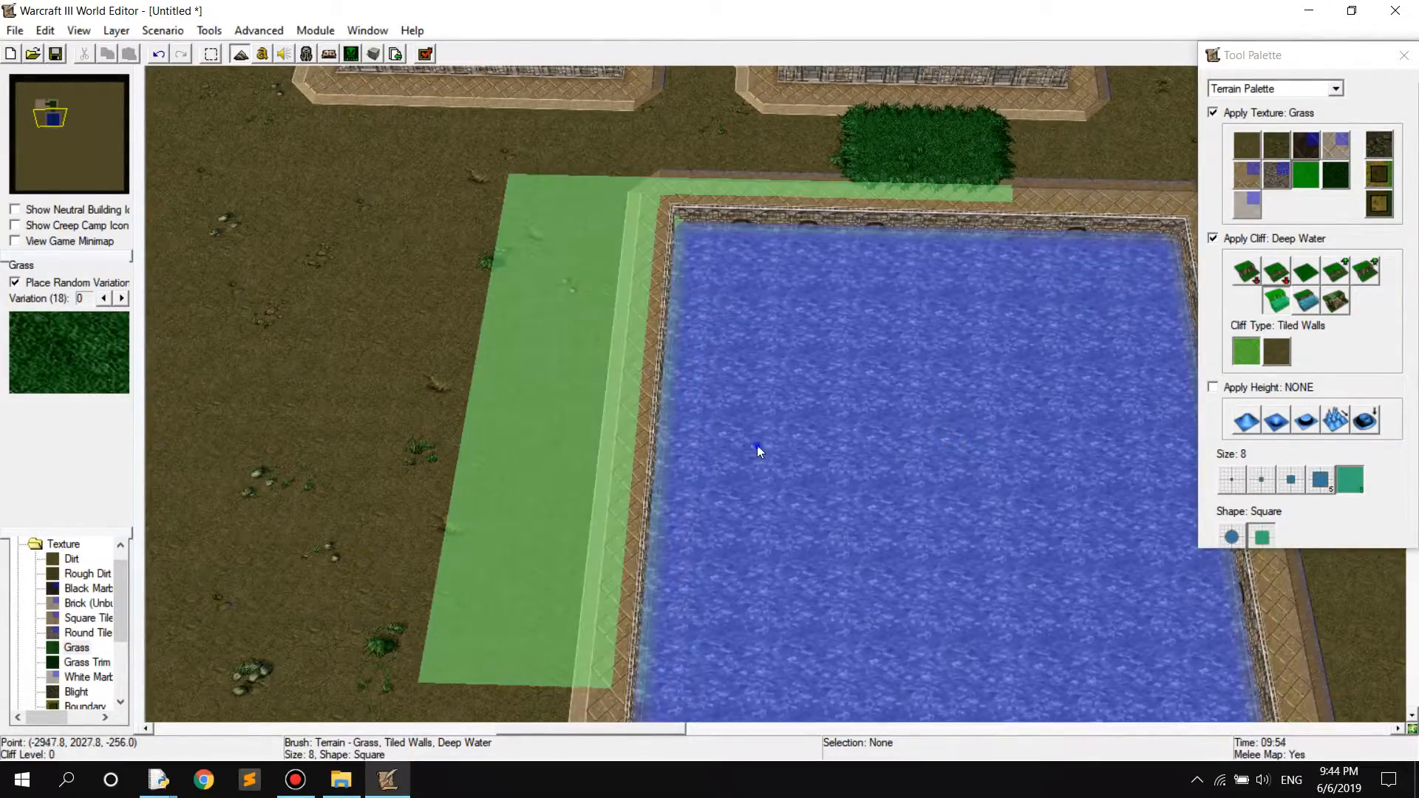
right_click_drag(757, 450, 880, 417)
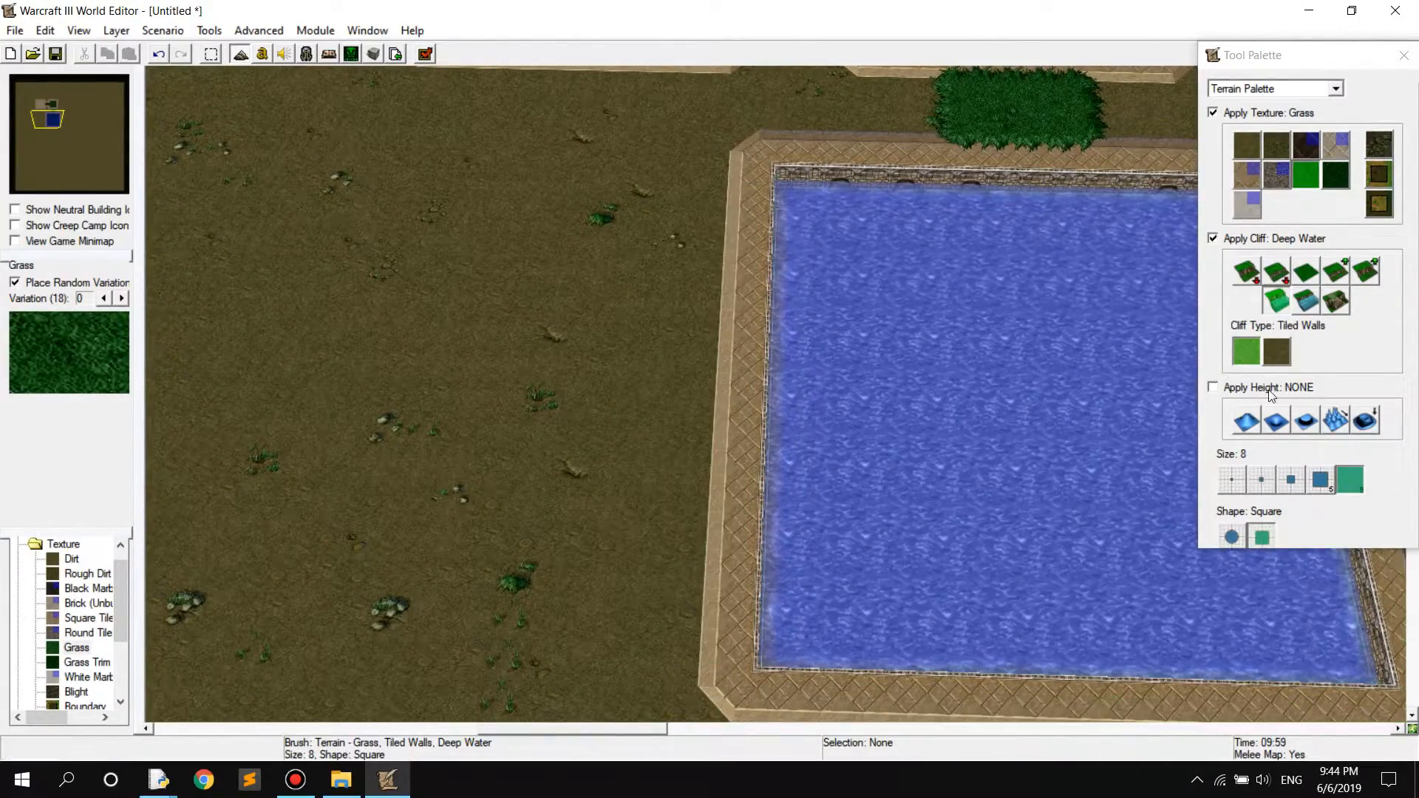
key("ctrl+z")
Place a size 8 square Shallow Water pool south of the Grass square and a Deep Water pool adjoining its west side
left_click(1277, 301)
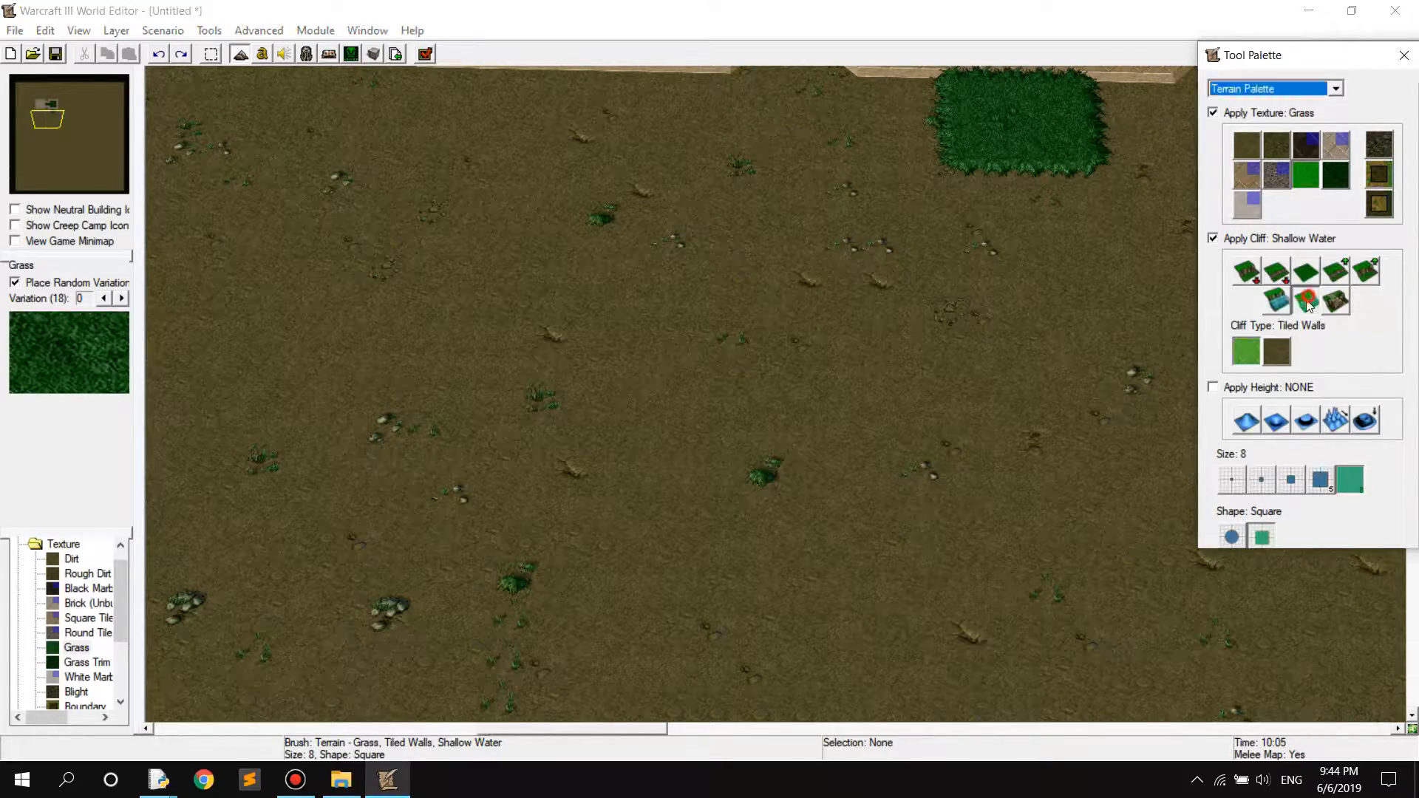
left_click(1034, 387)
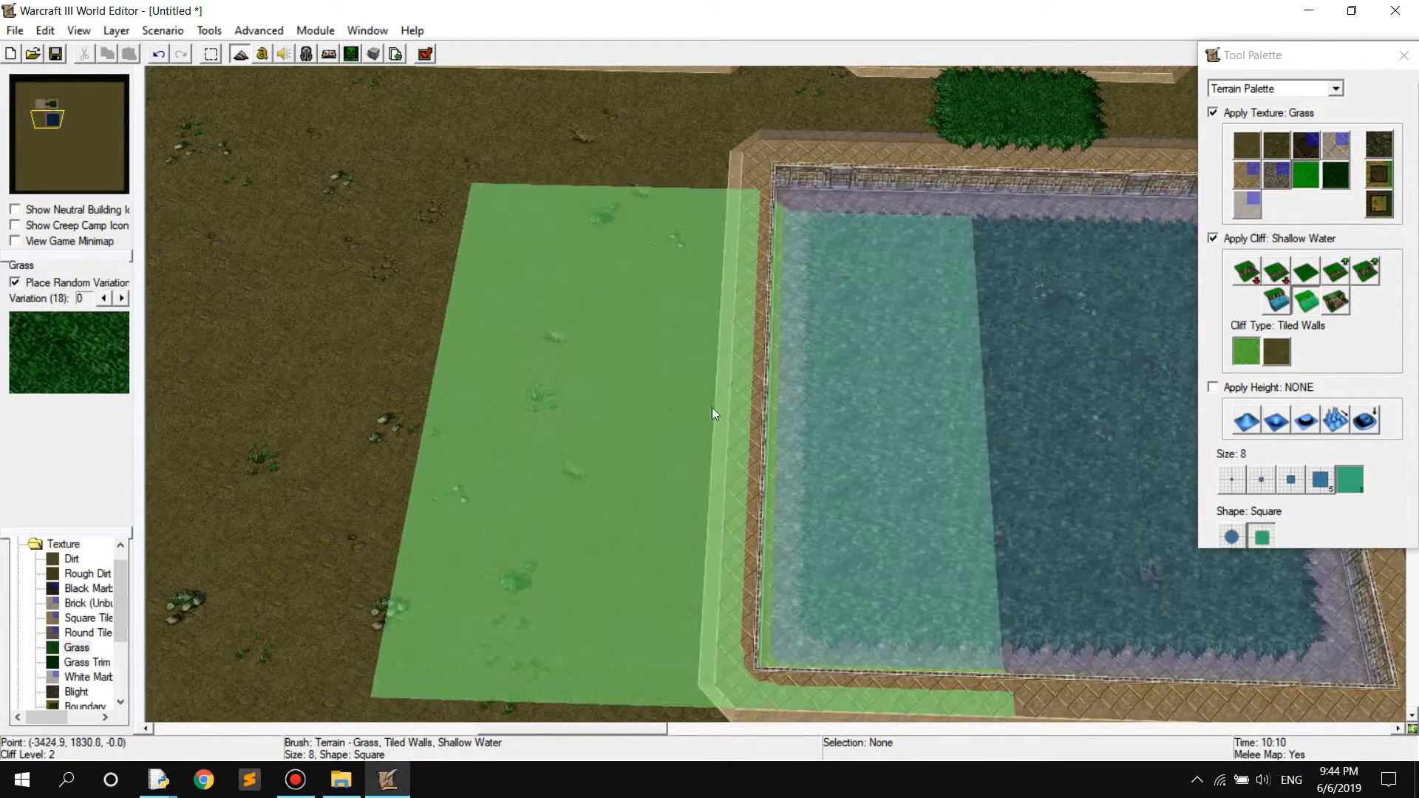
left_click(1306, 301)
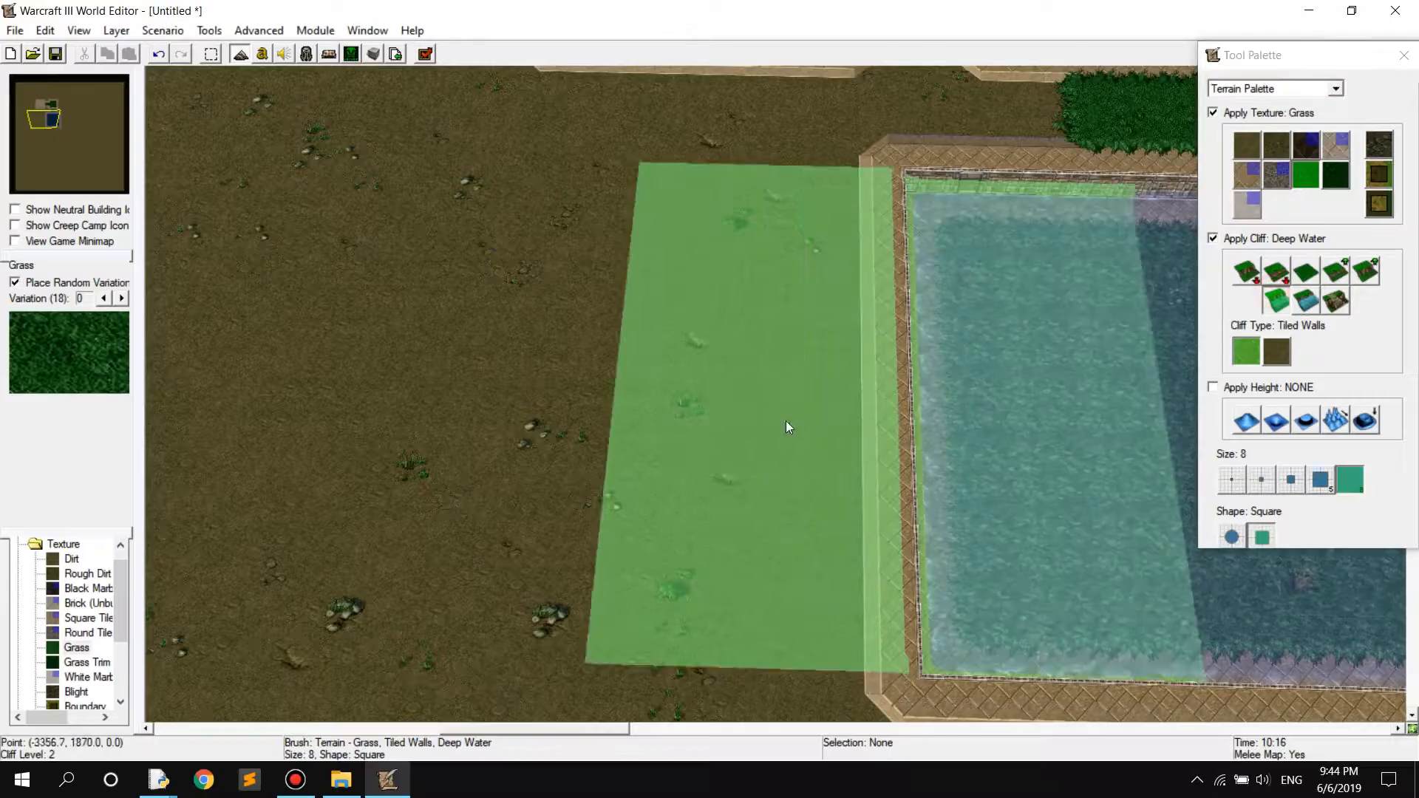
left_click(699, 380)
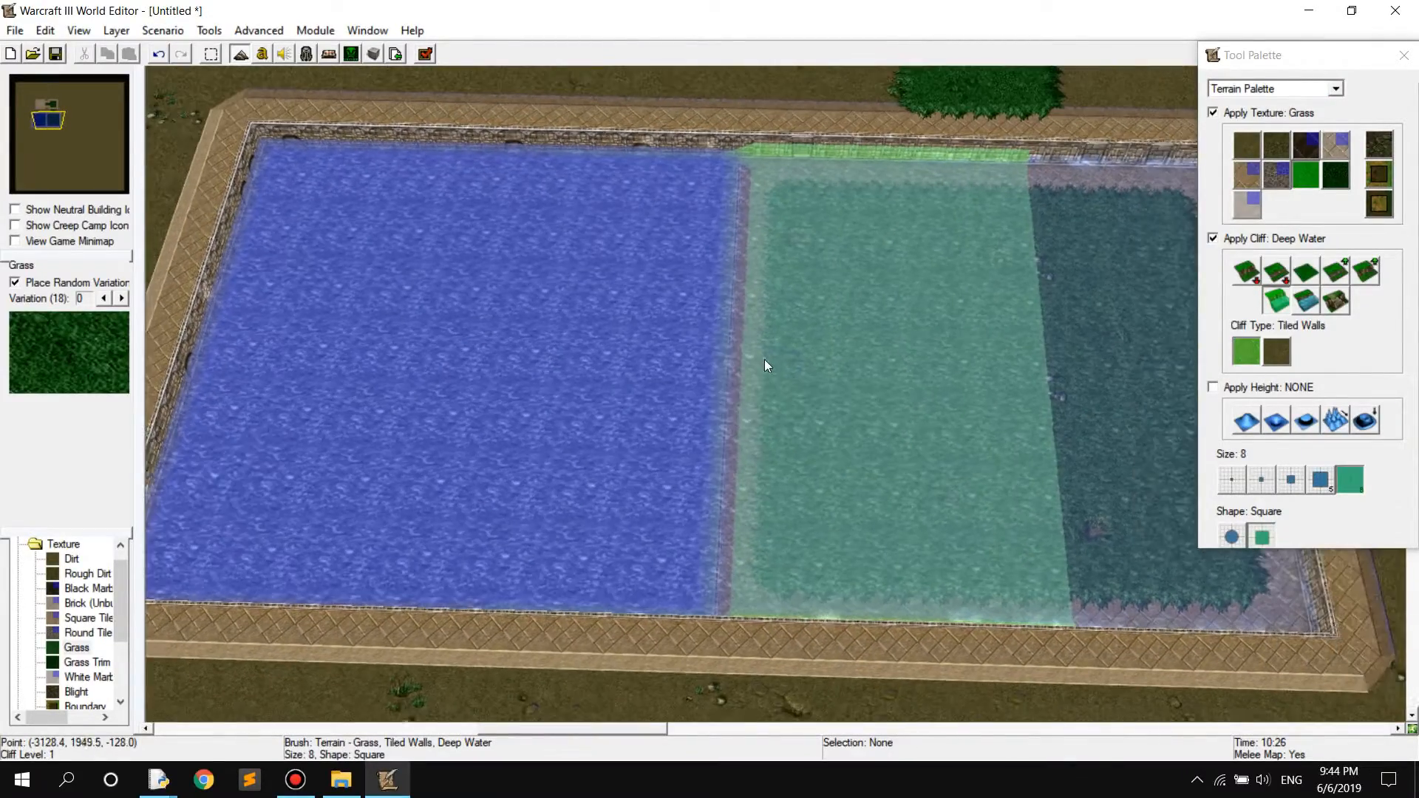
mouse_move(767, 361)
right_mouse_down()
mouse_move(885, 392)
mouse_move(891, 544)
right_mouse_up()
mouse_move(655, 423)
right_mouse_down()
mouse_move(783, 326)
mouse_move(806, 183)
right_mouse_up()
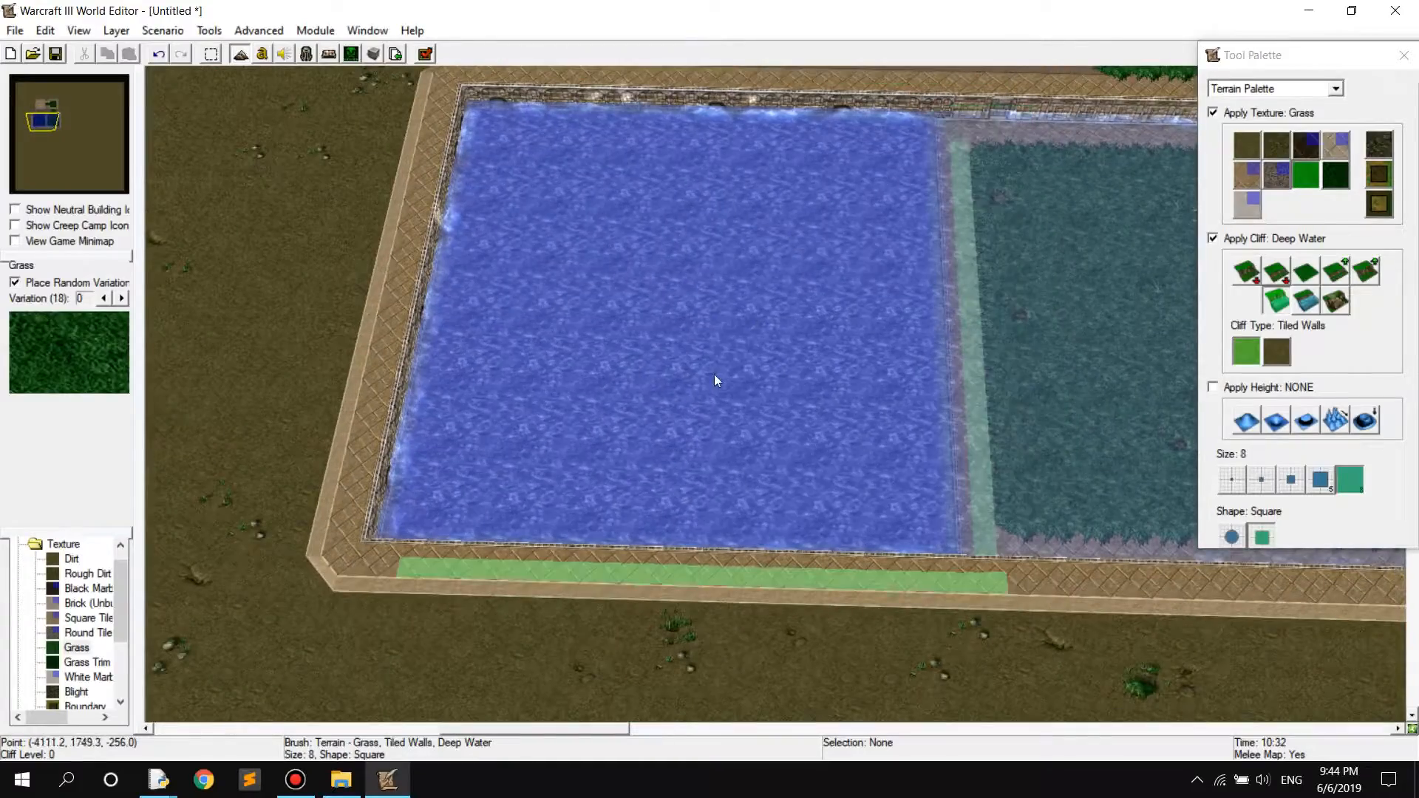
mouse_move(862, 361)
right_mouse_down()
mouse_move(792, 365)
mouse_move(754, 447)
mouse_move(811, 413)
right_mouse_up()
scroll(788, 410, "down", 4)
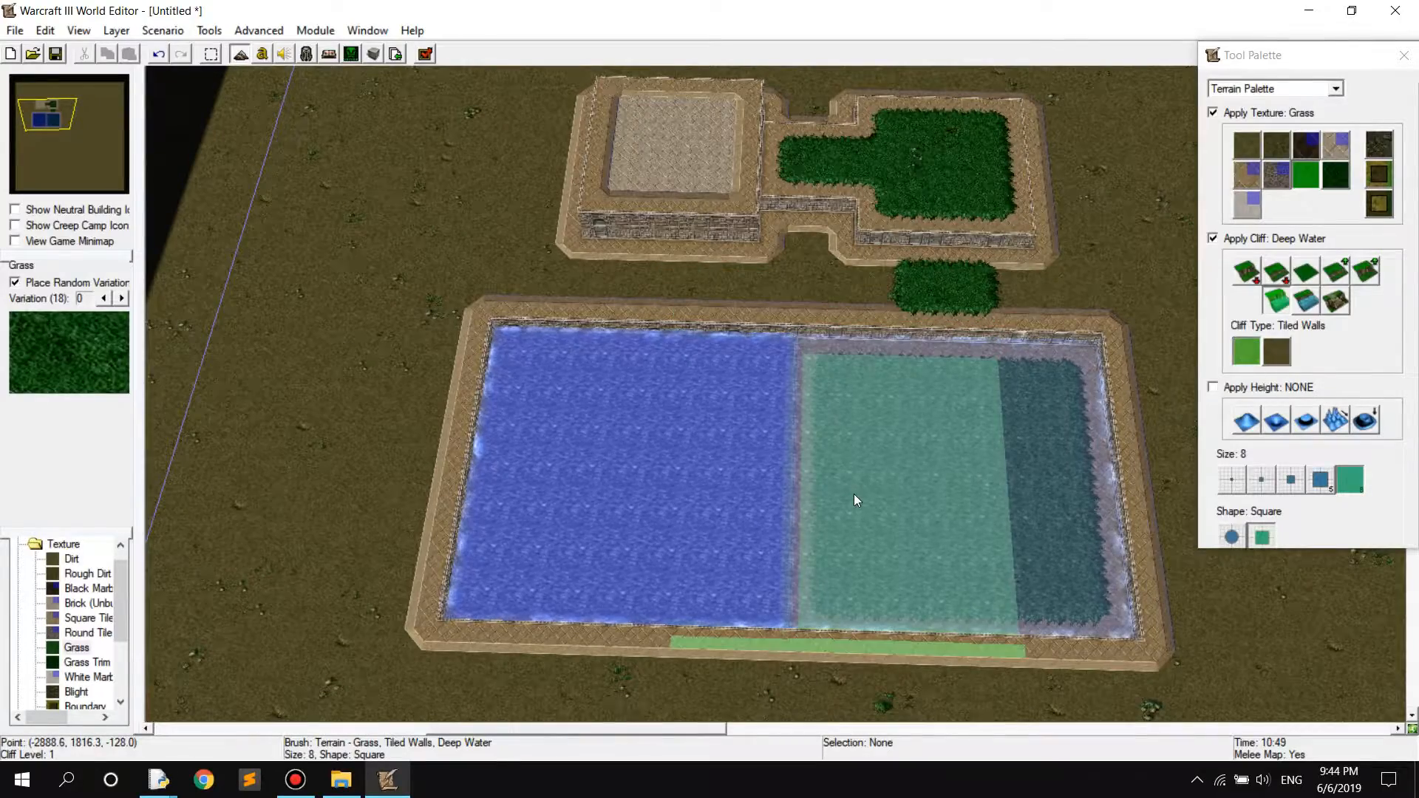
right_click_drag(963, 428, 963, 445)
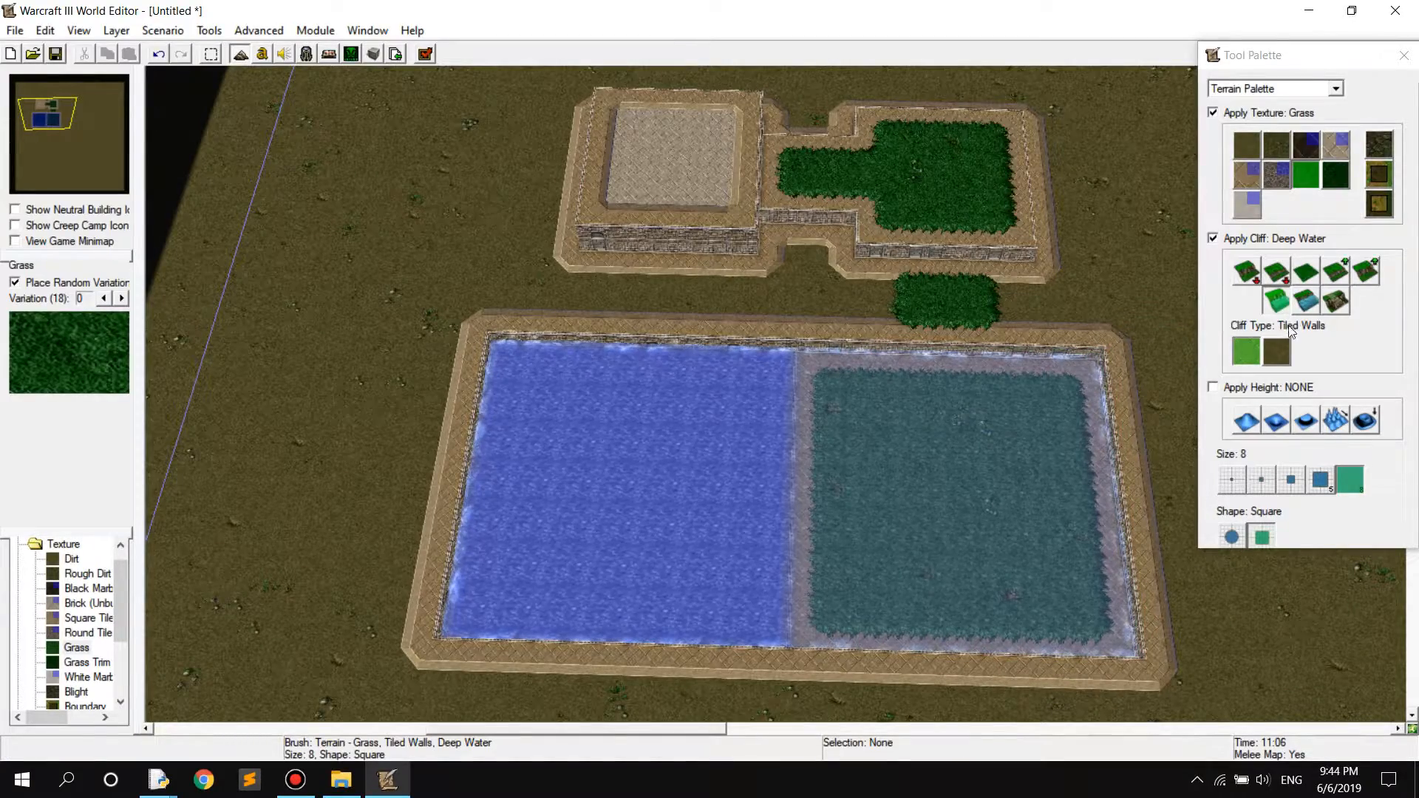
Build a ramp from the flat Grass square down into the shallow pool with the size 1 Ramp cliff brush
left_click(1336, 303)
left_click(1232, 479)
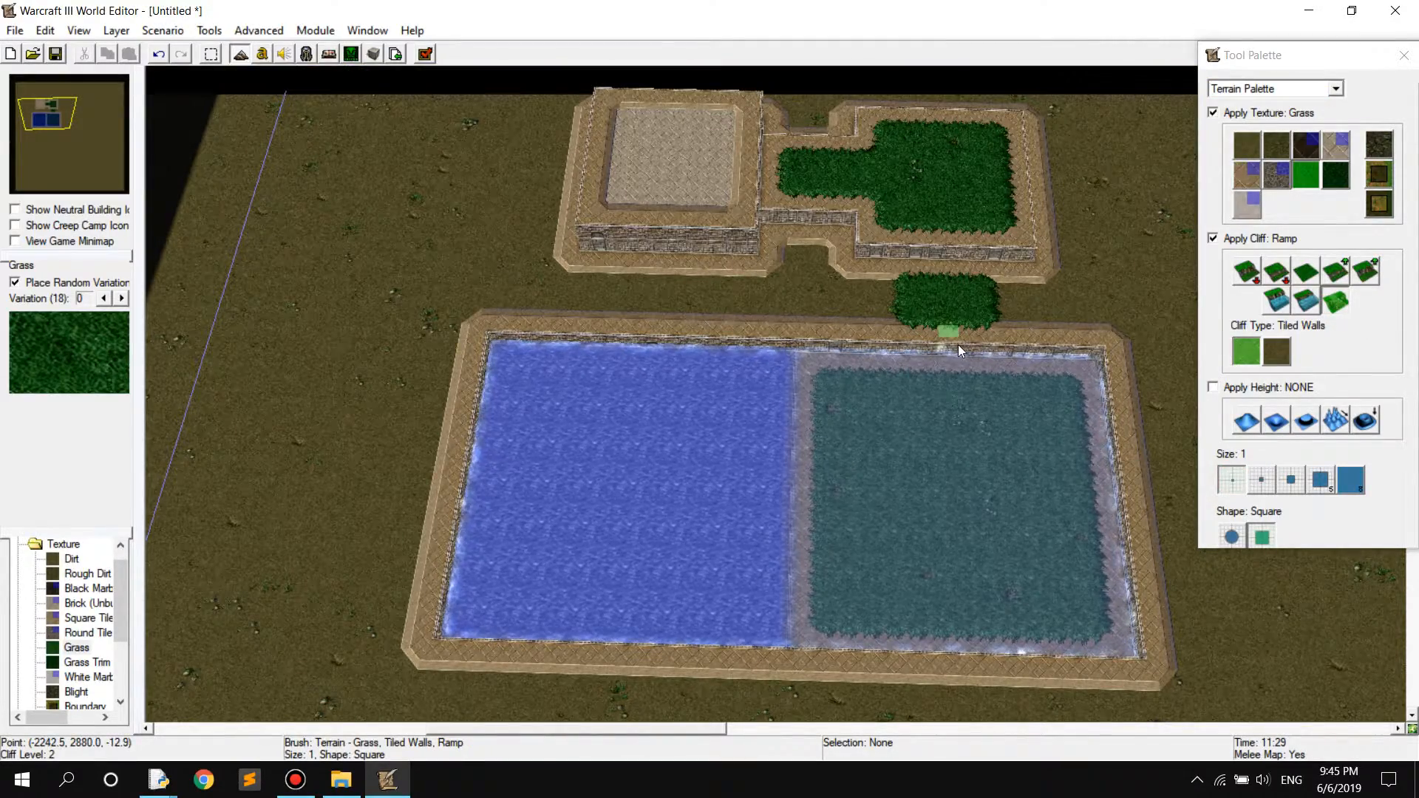
scroll(958, 345, "up", 3)
scroll(991, 338, "up", 2)
right_click_drag(1026, 335, 854, 367)
right_click_drag(967, 303, 828, 417)
left_click_drag(813, 411, 977, 414)
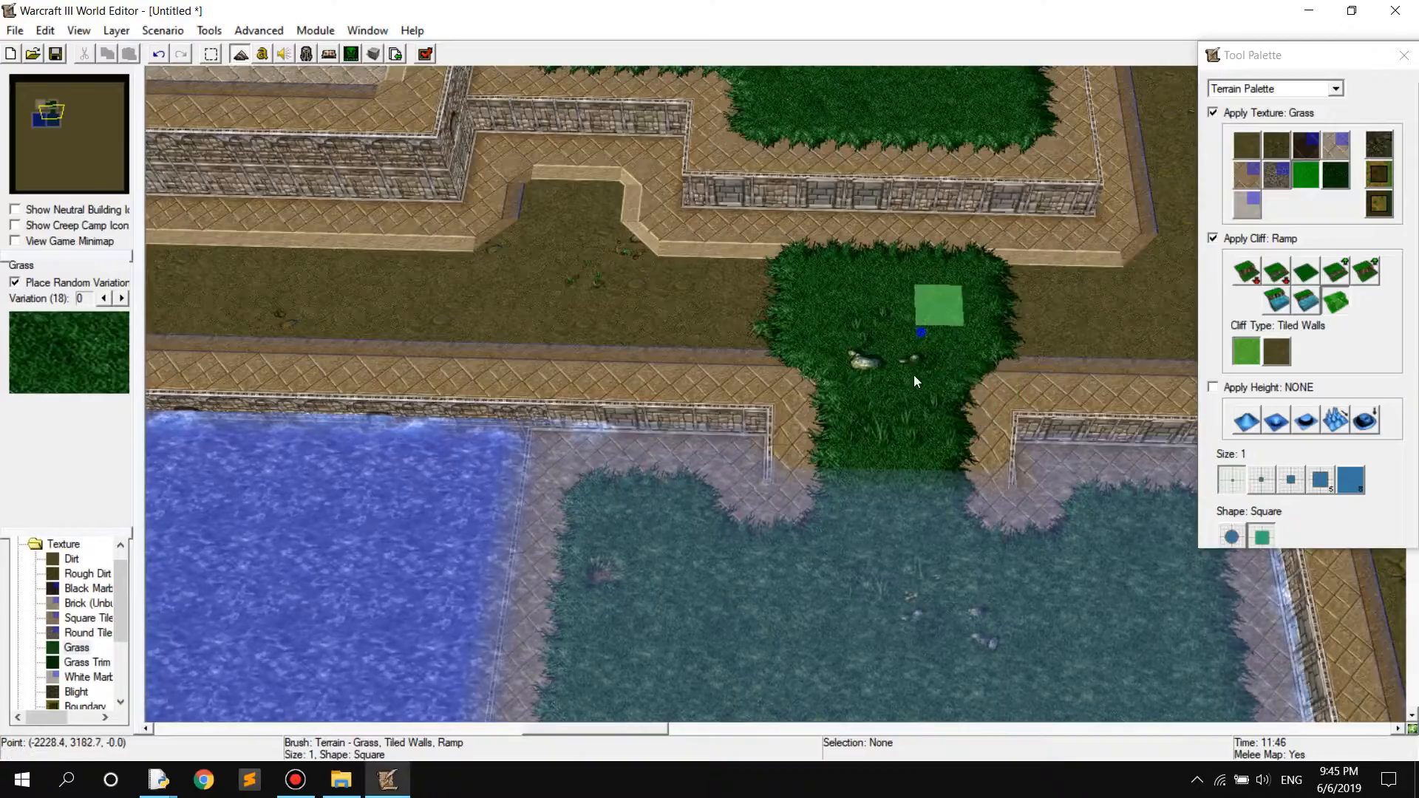
Extend the ramps from the Grass square up to the Grass plateau and from the plateau up to the Brick platform
right_click_drag(870, 198, 854, 387)
left_click_drag(802, 381, 967, 392)
right_click_drag(828, 258, 941, 445)
left_click_drag(533, 316, 511, 406)
right_click_drag(811, 421, 825, 244)
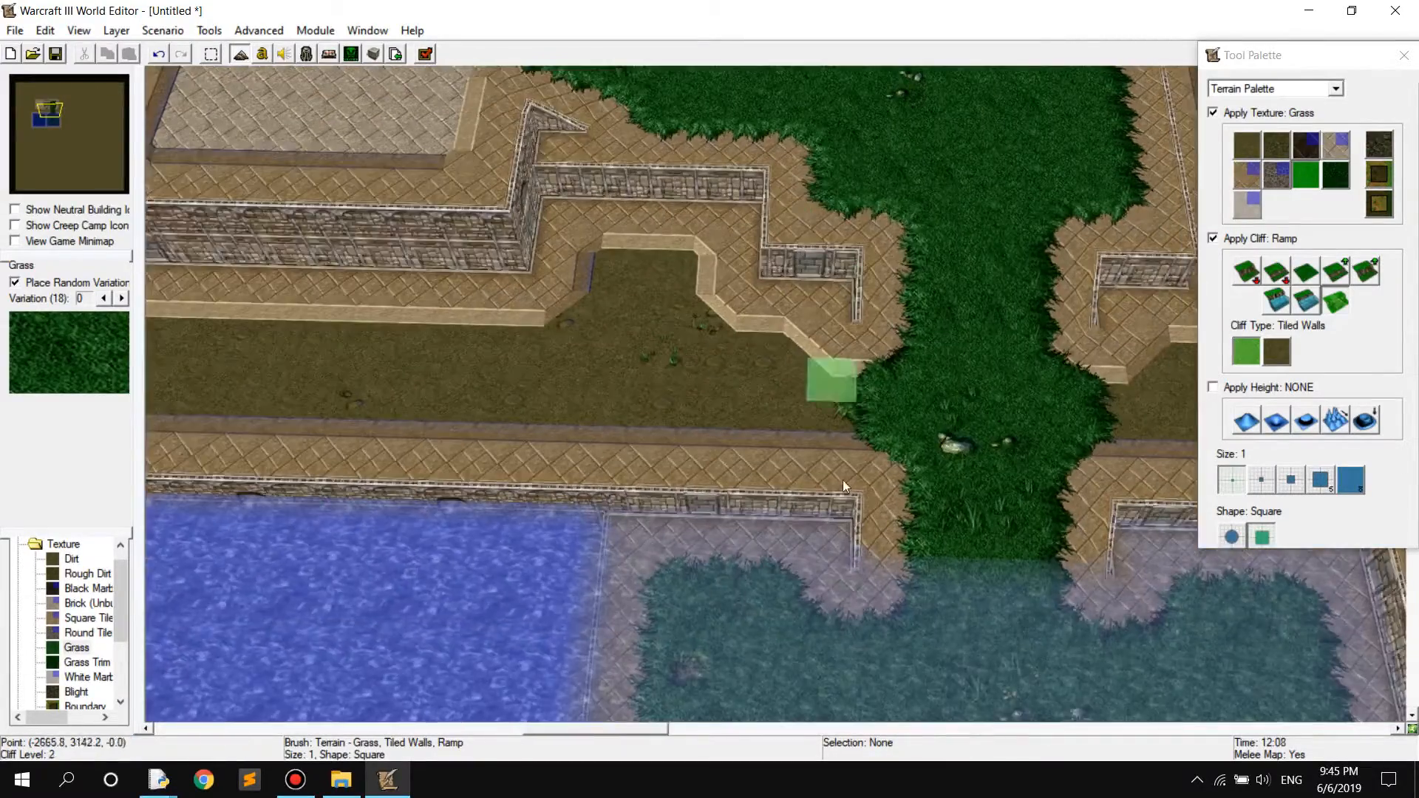
Build a ramp along the border between the deep and shallow pools
right_click_drag(844, 485, 935, 248)
right_click_drag(767, 444, 843, 470)
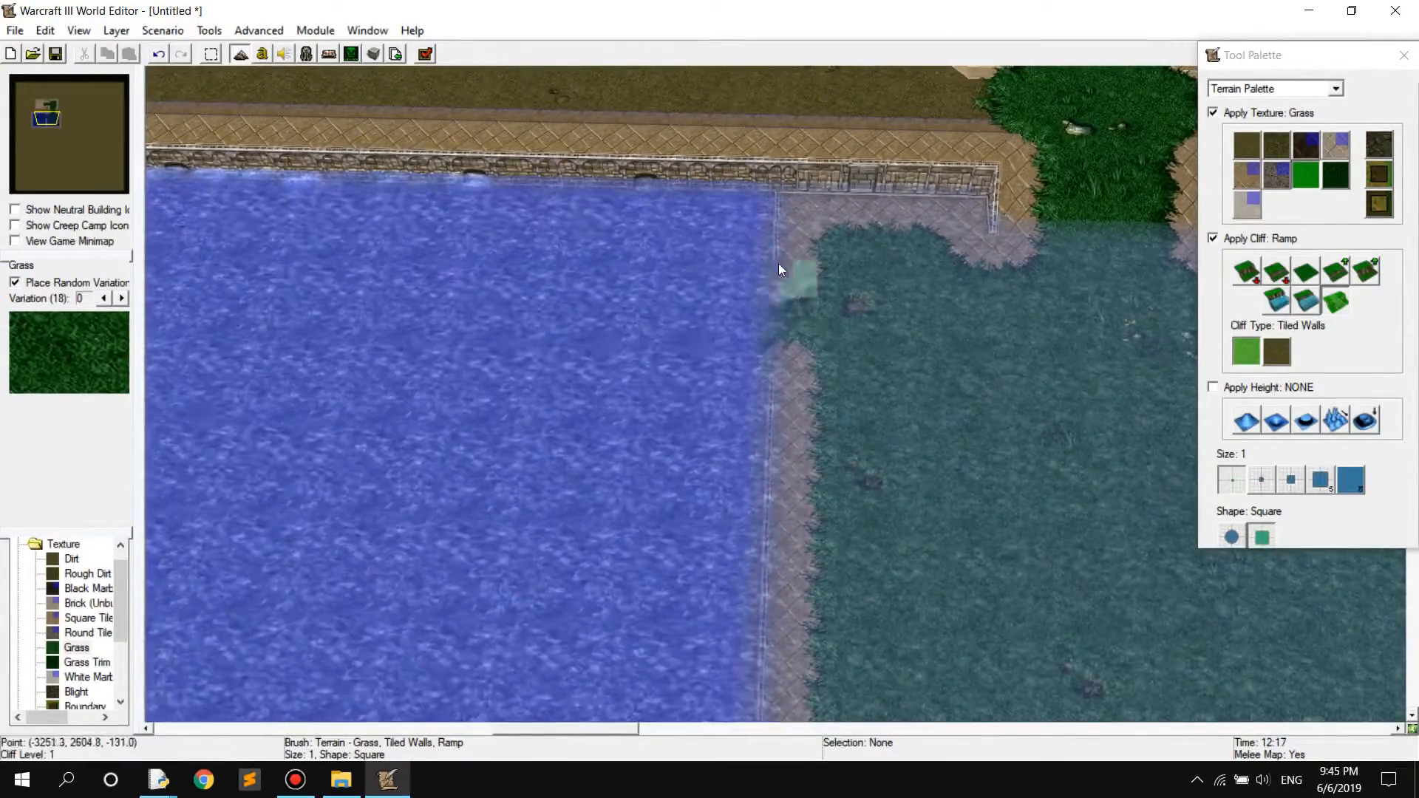
left_click_drag(767, 310, 758, 543)
right_click_drag(755, 587, 773, 185)
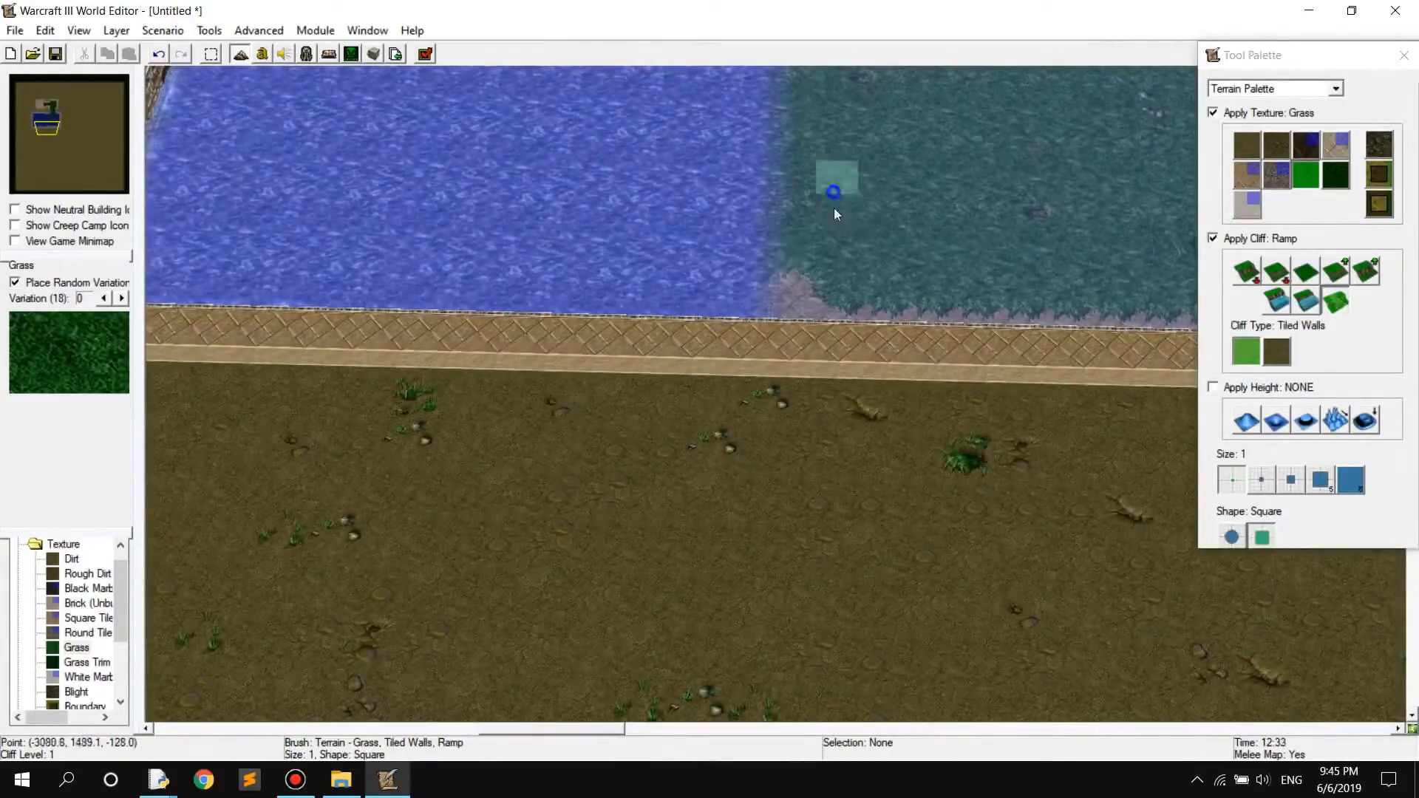
scroll(805, 375, "down", 5)
right_click_drag(758, 136, 814, 191)
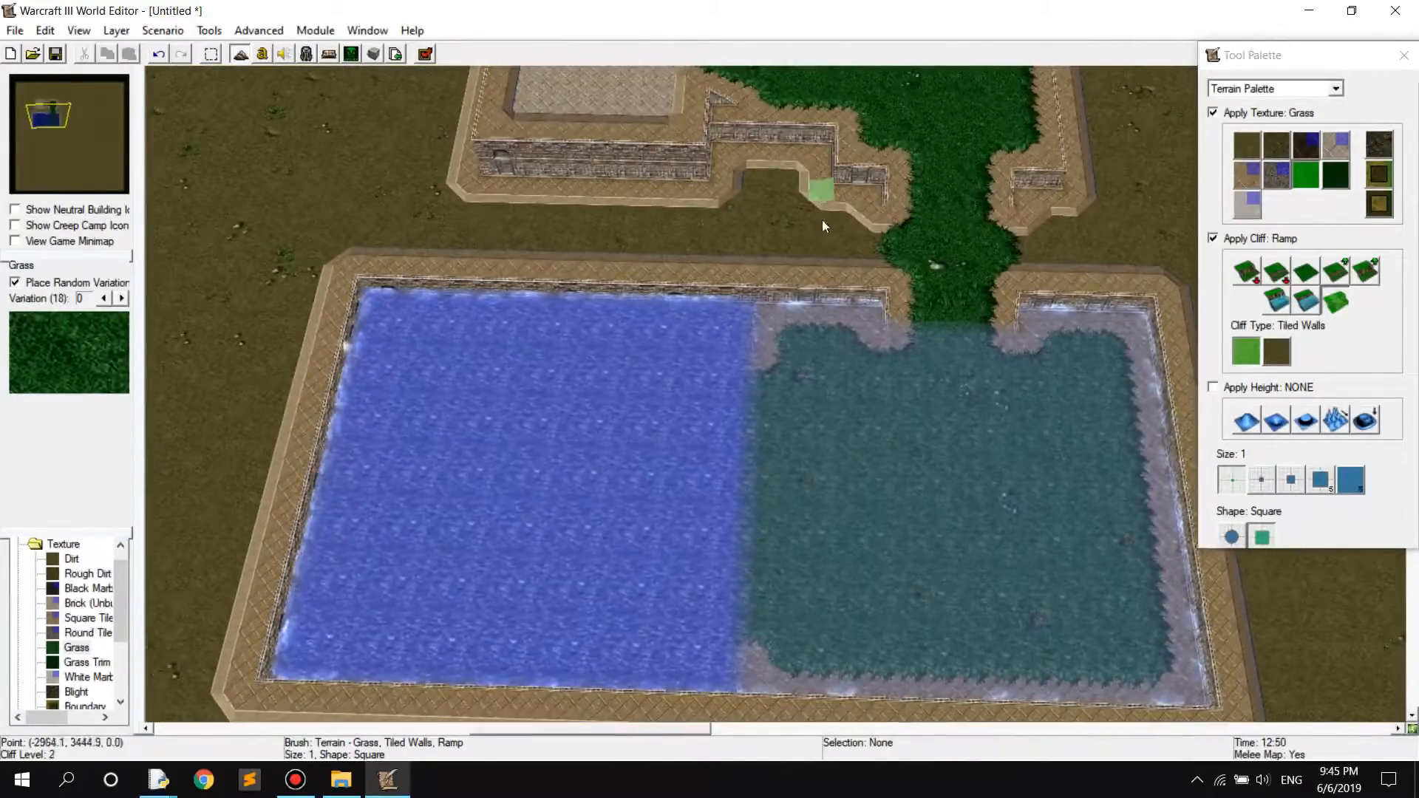
scroll(834, 311, "down", 1)
right_click_drag(842, 333, 840, 363)
right_click_drag(845, 257, 873, 244)
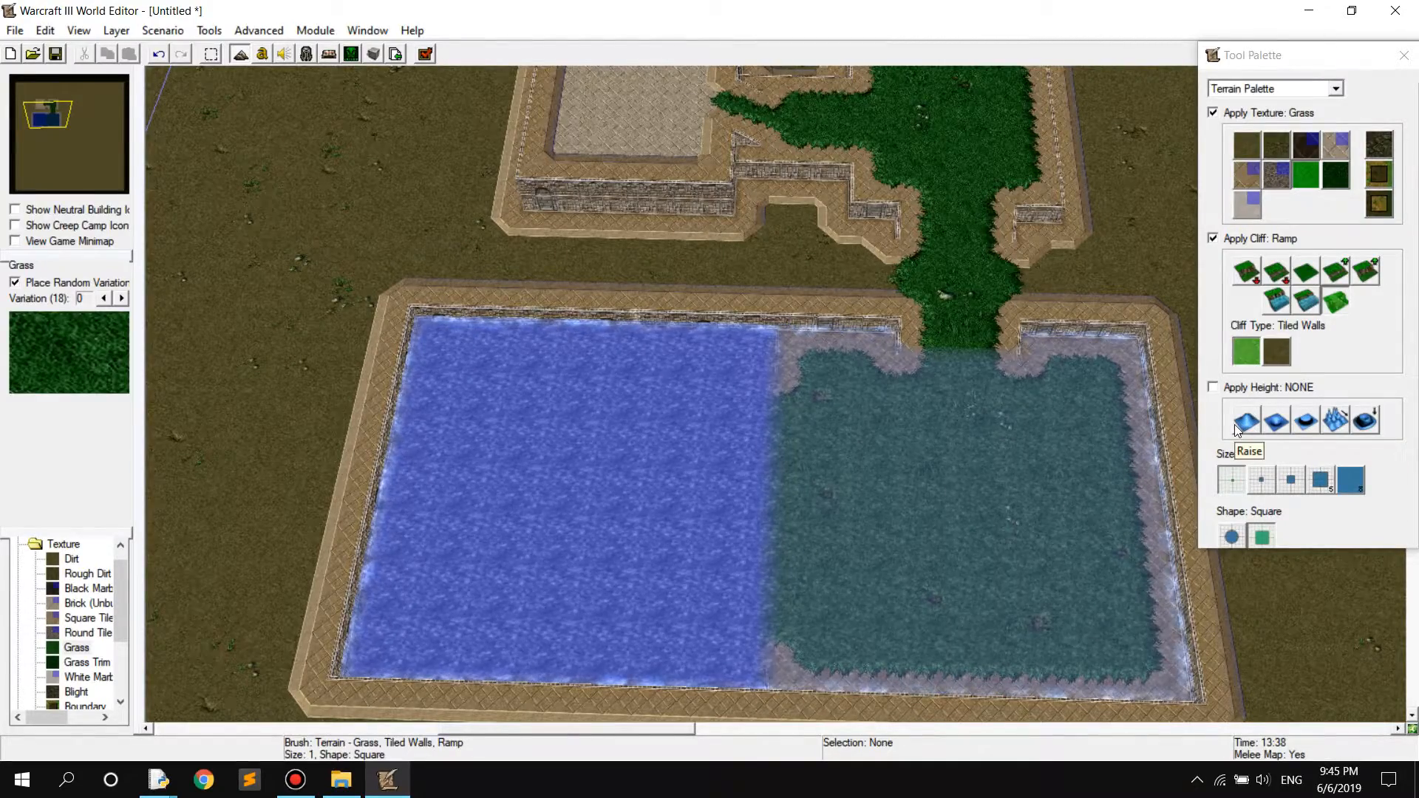
Switch to the Doodad Palette and try the Cityscape Fall Tree Wall (Dead) and Cityscape Summer Tree Wall doodads
left_click(1337, 89)
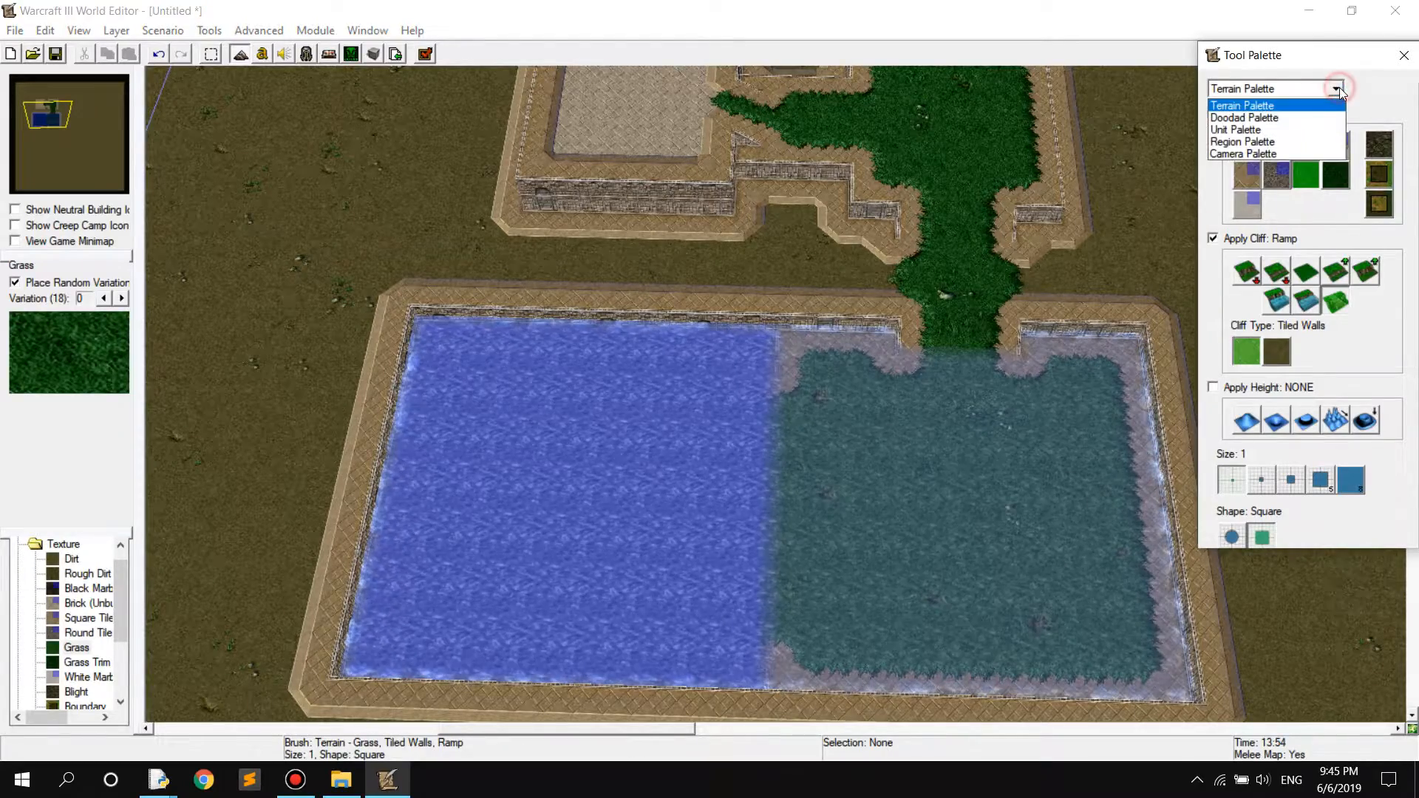
left_click(1301, 119)
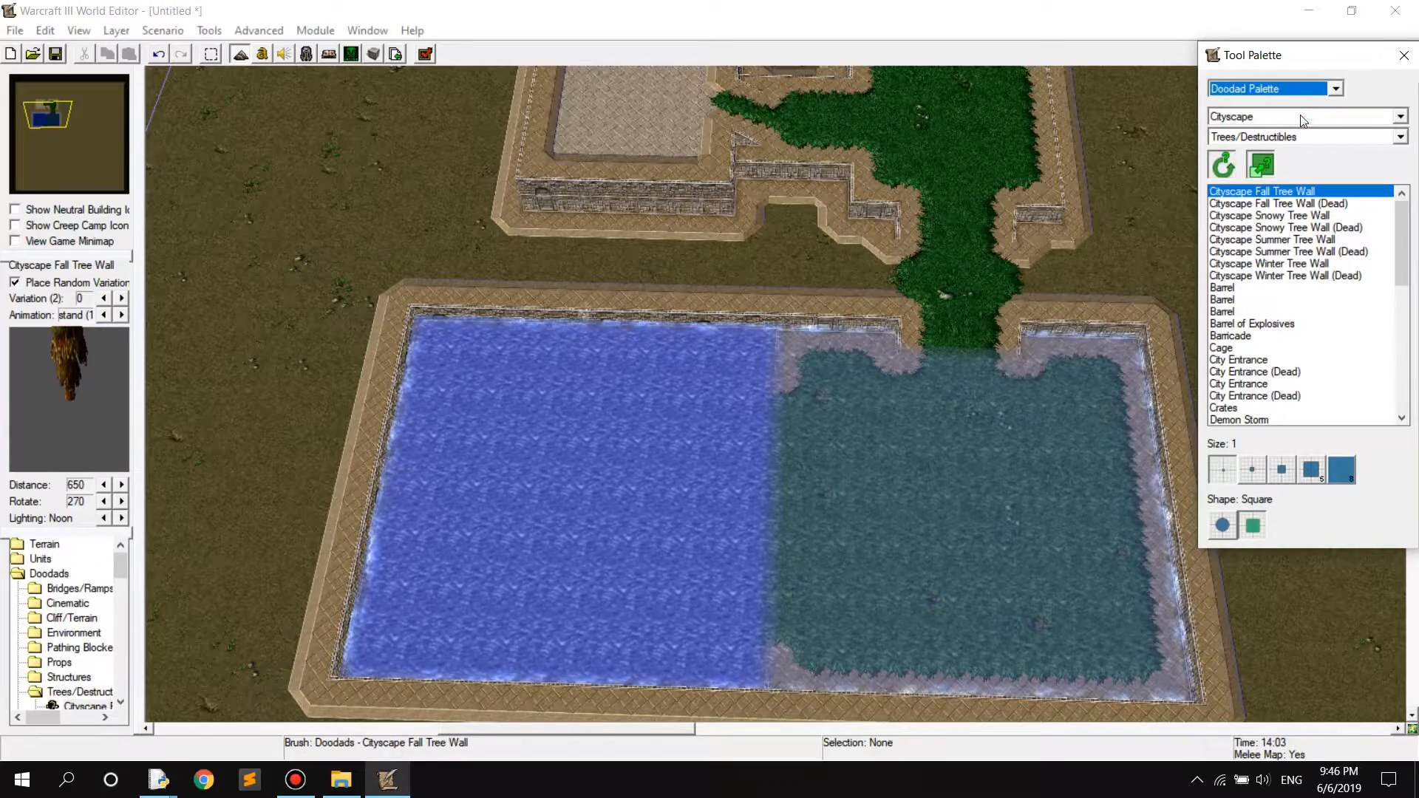
left_click(1249, 204)
right_click_drag(942, 343, 771, 347)
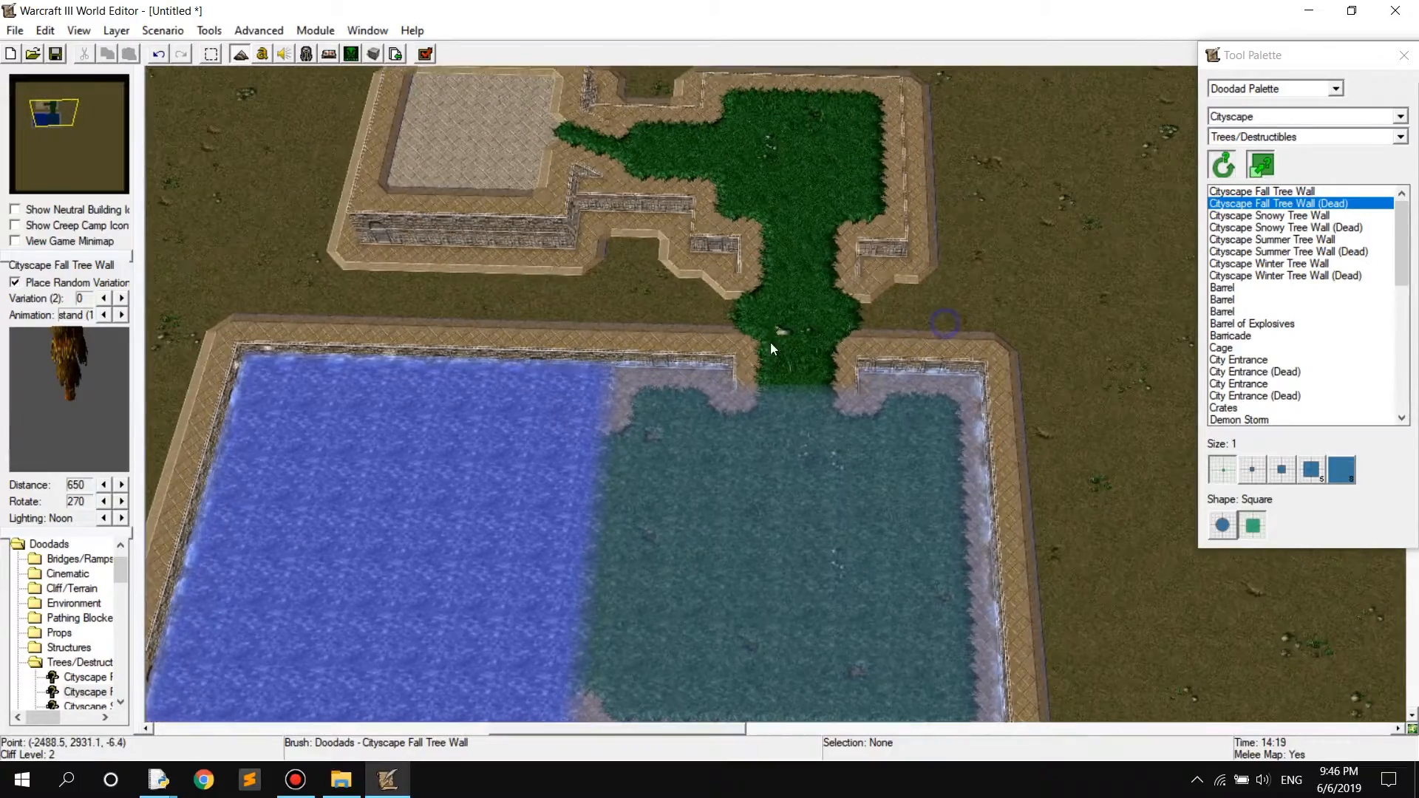
left_click(1271, 240)
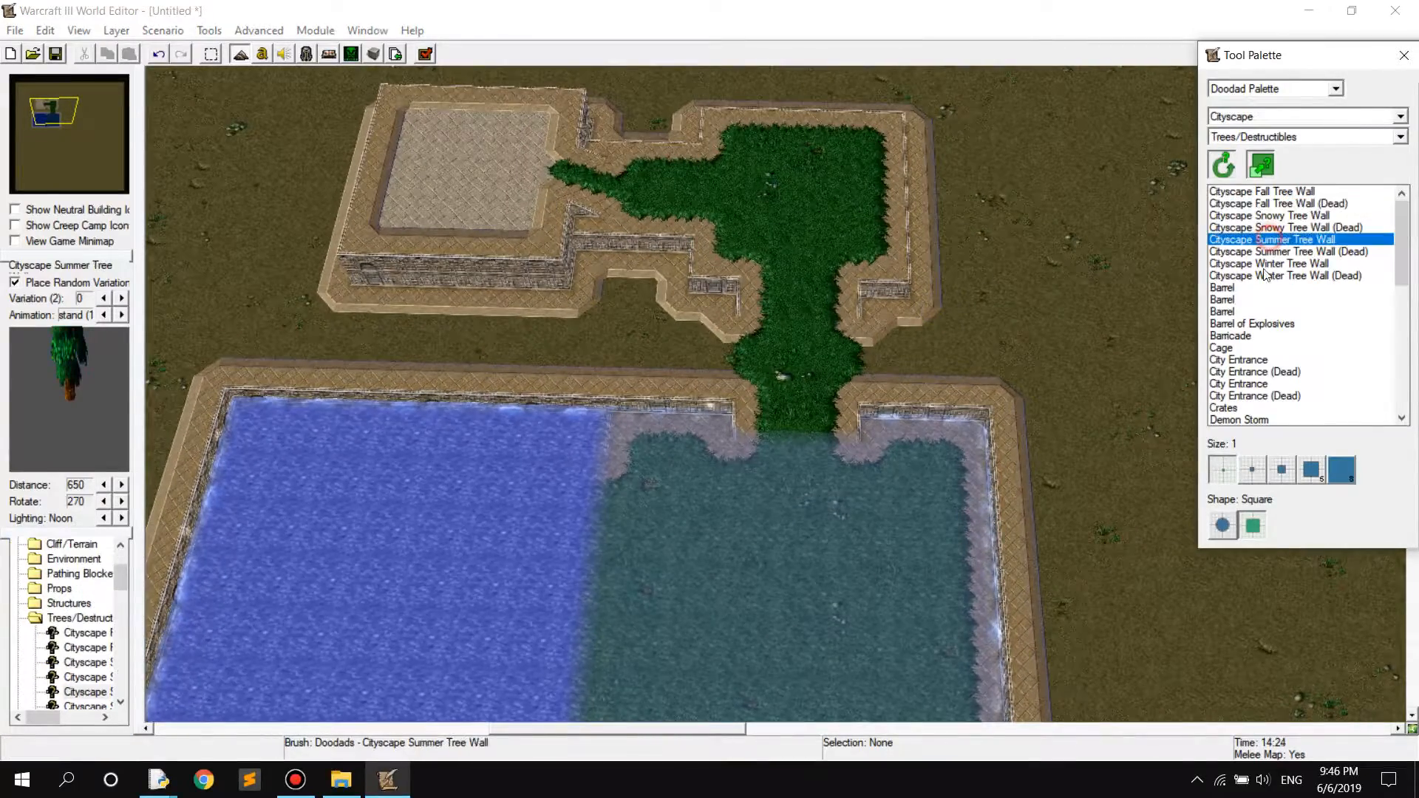
Preview the Barrel doodad variants over the dirt beside the ramp and select Barrel of Explosives
left_click(1227, 289)
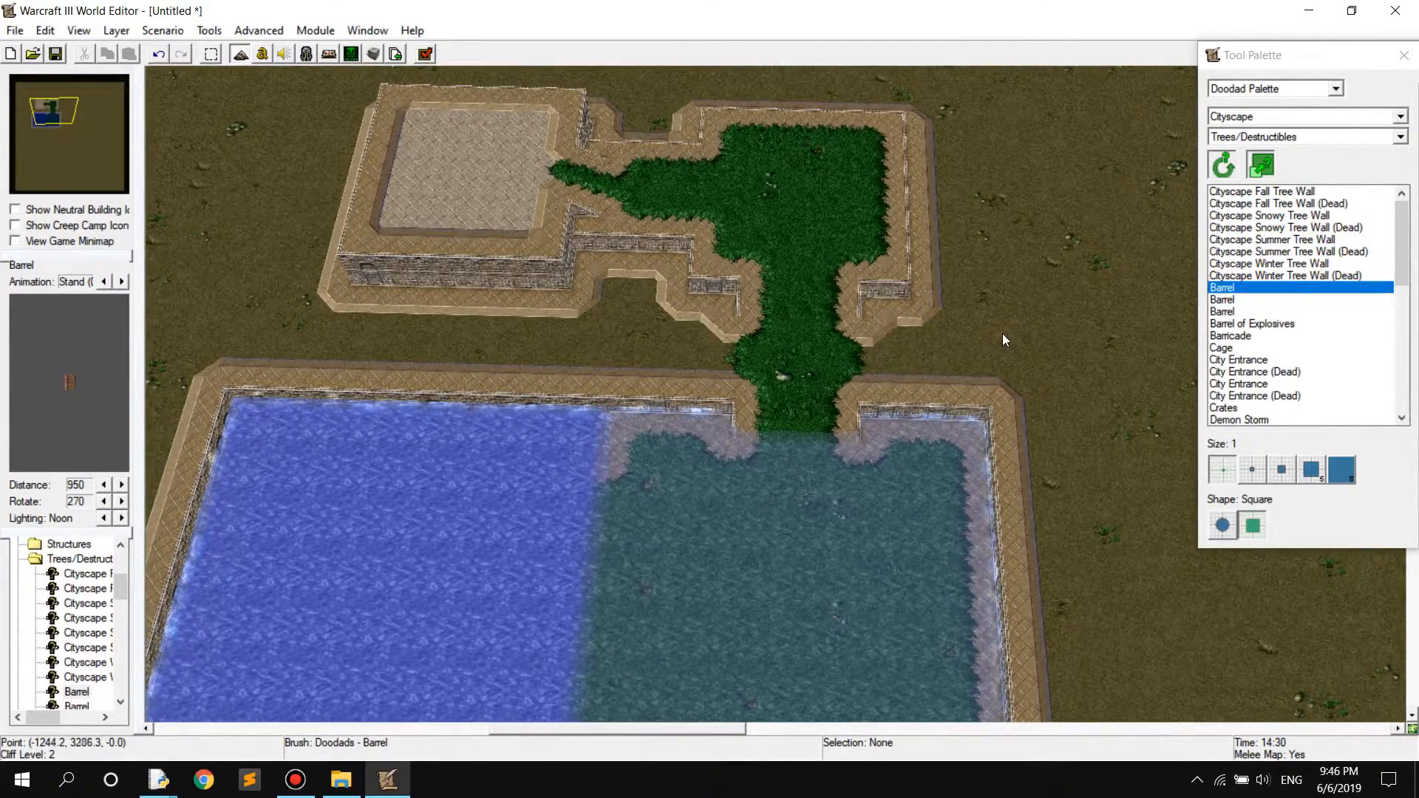
scroll(1002, 334, "up", 3)
scroll(1001, 332, "up", 3)
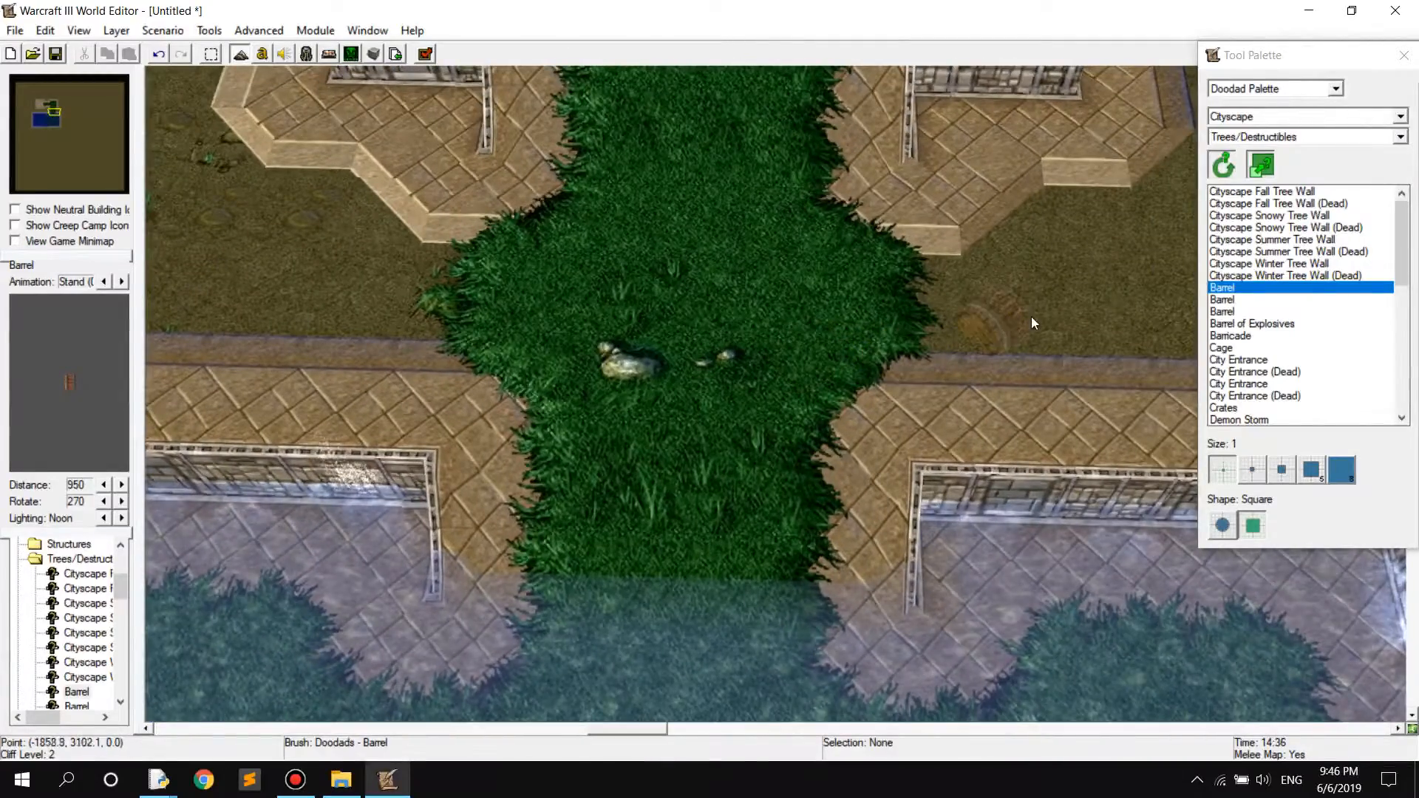
scroll(1053, 313, "up", 2)
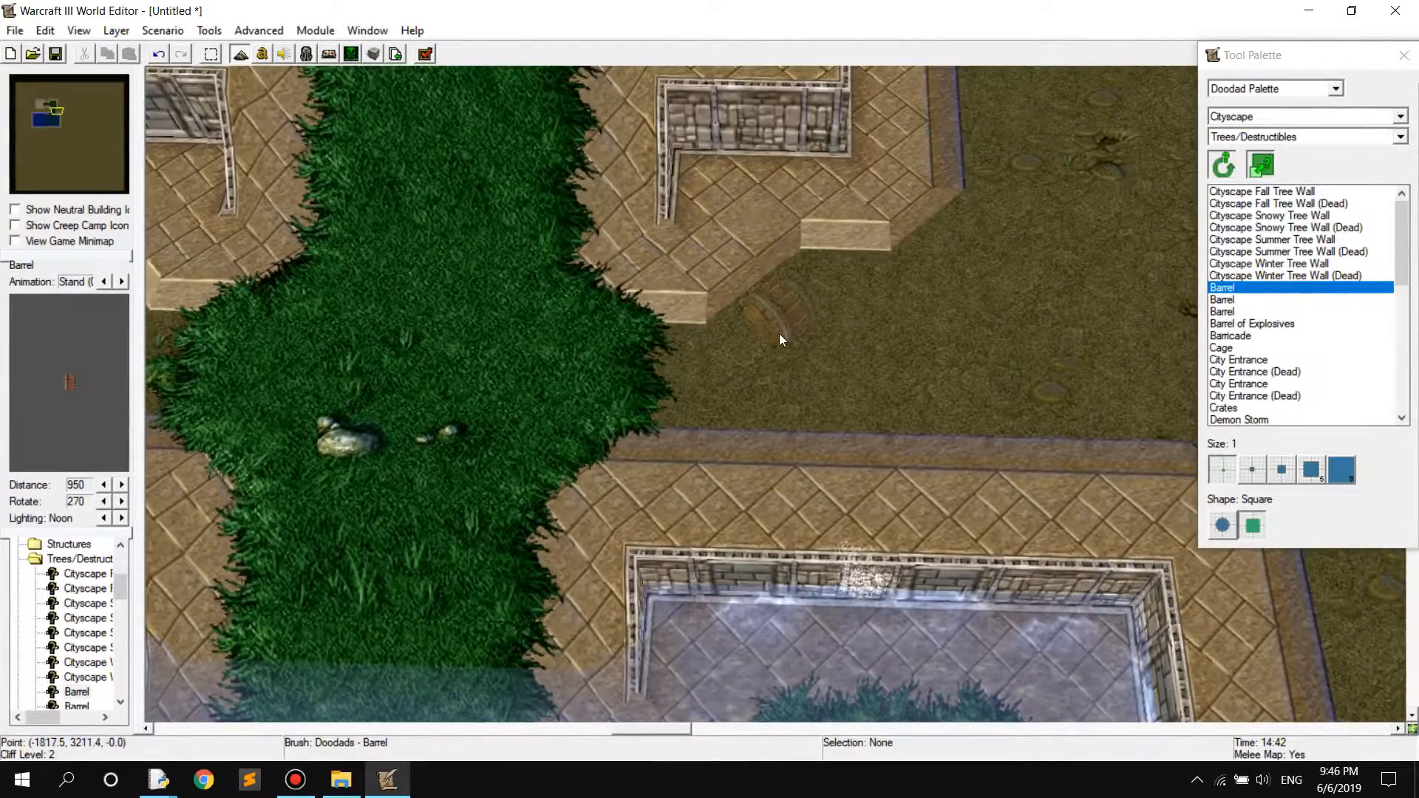
left_click(1225, 300)
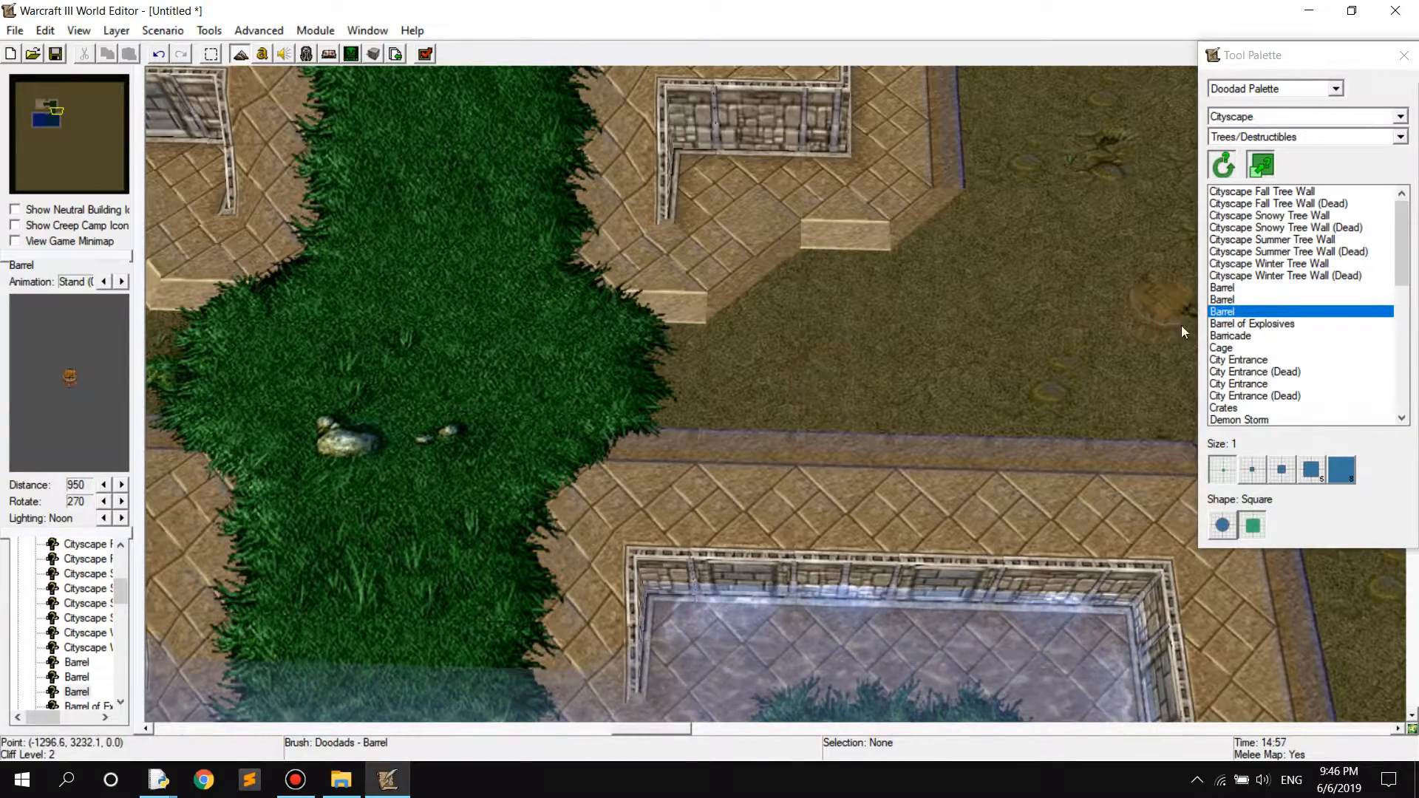
left_click(1250, 324)
Preview the Cityscape Fall Tree Wall over the Grass plateau and look through the available doodad tilesets
left_click(1281, 194)
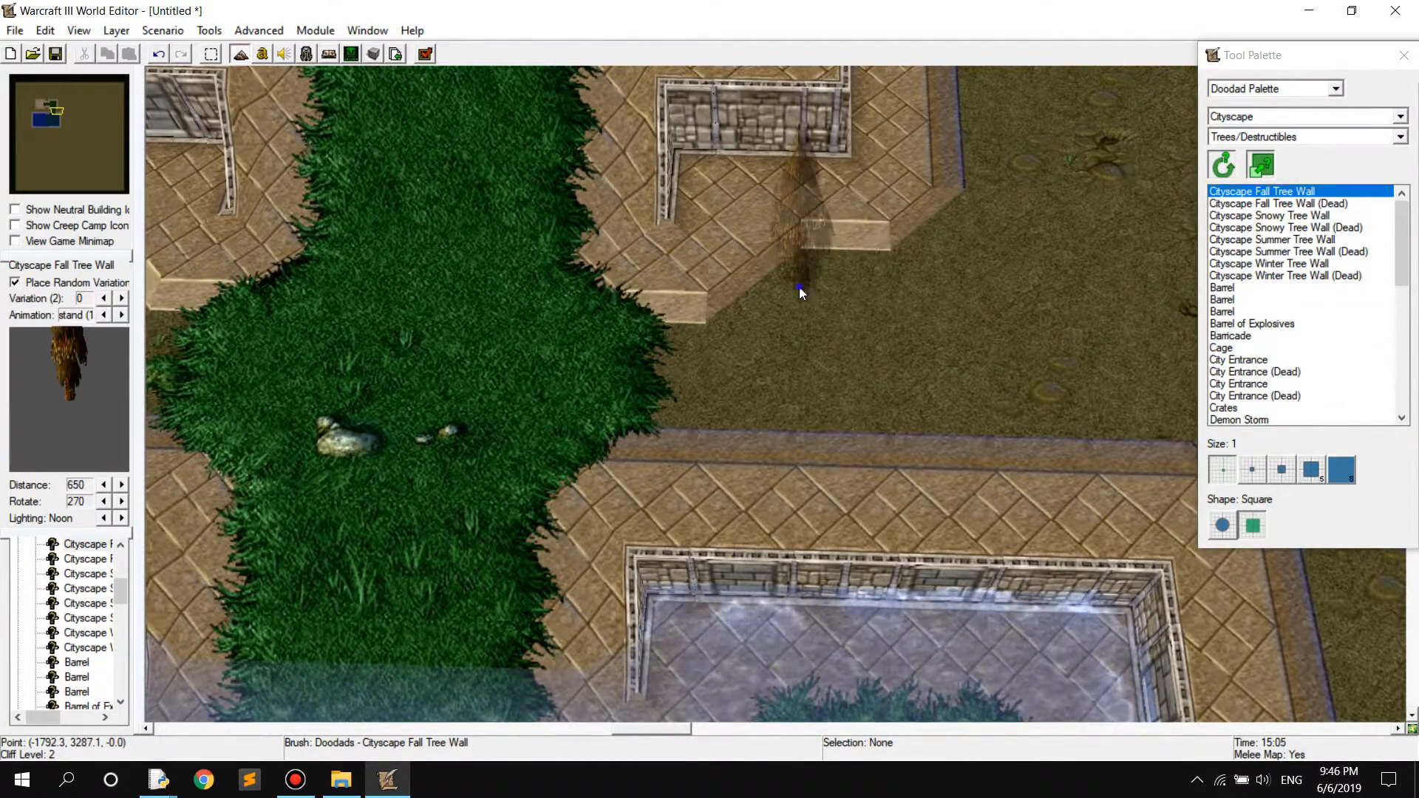
scroll(791, 288, "up", 2)
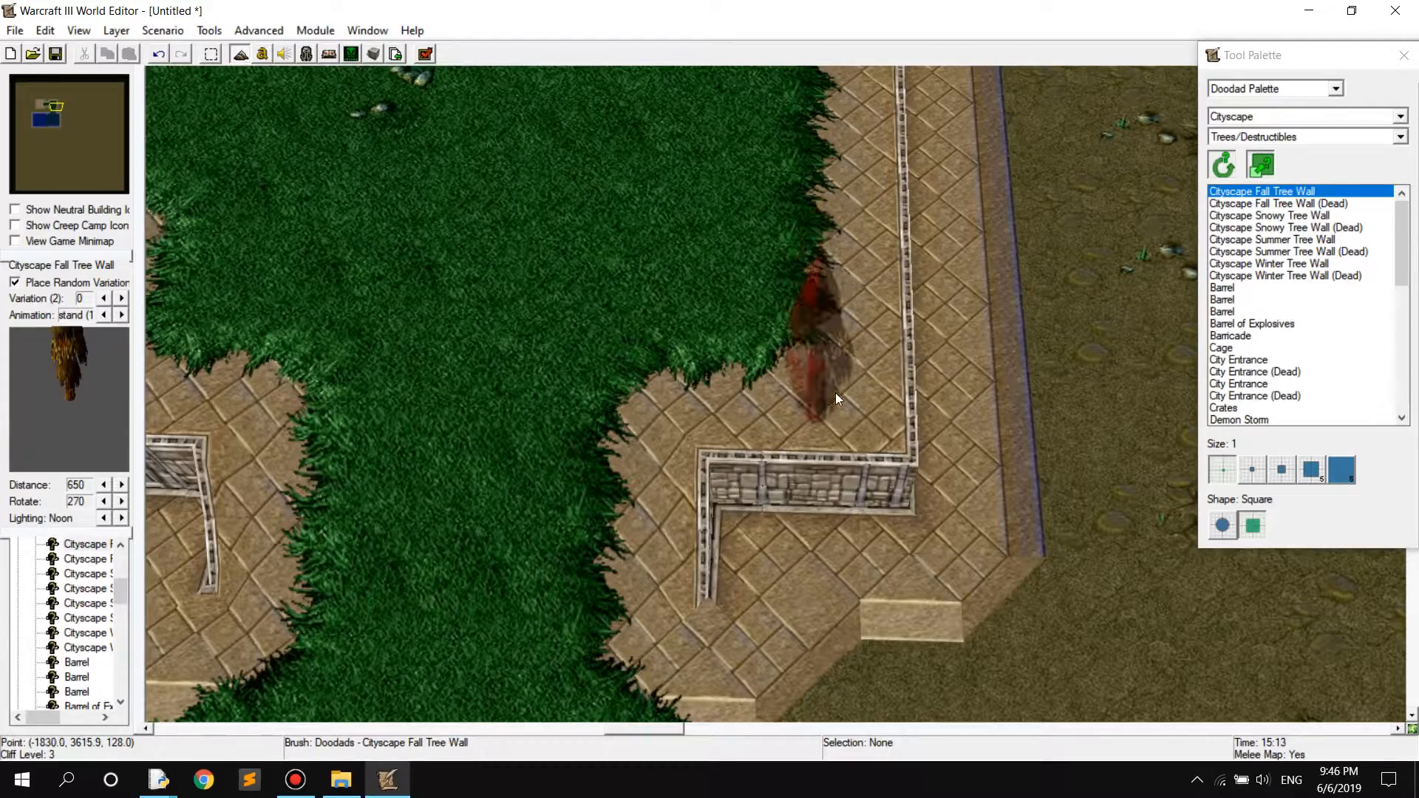
left_click(1262, 116)
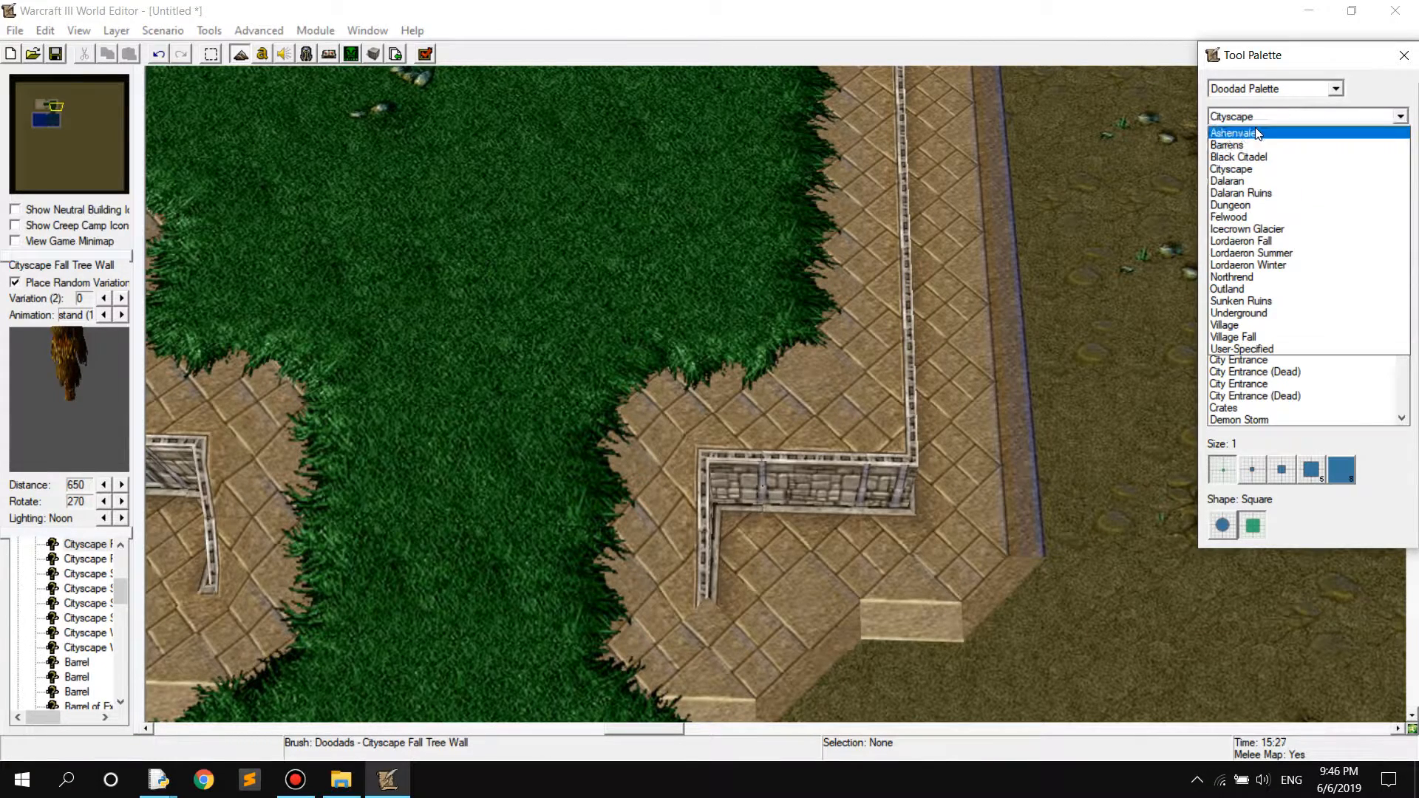
left_click(1233, 168)
left_click(1255, 118)
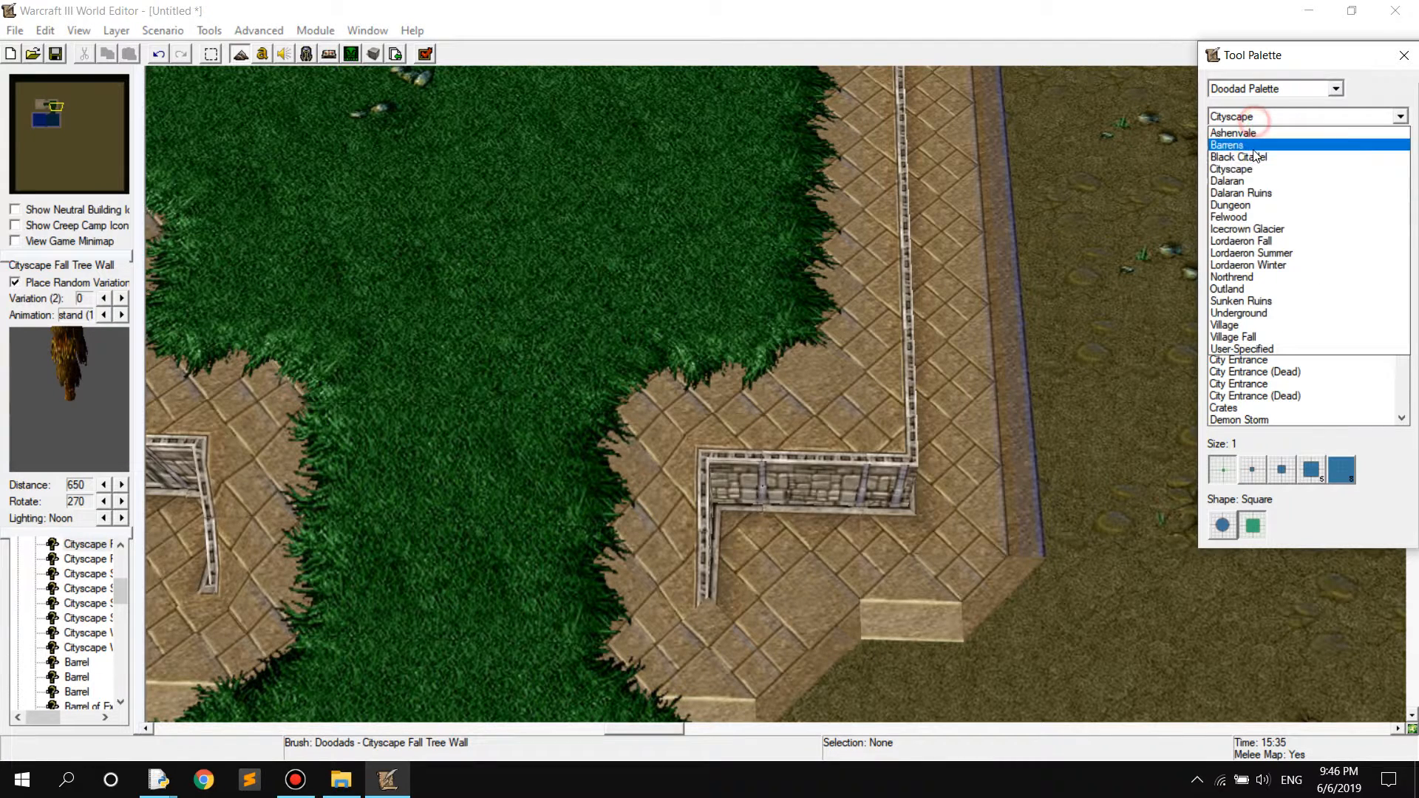
left_click(1257, 116)
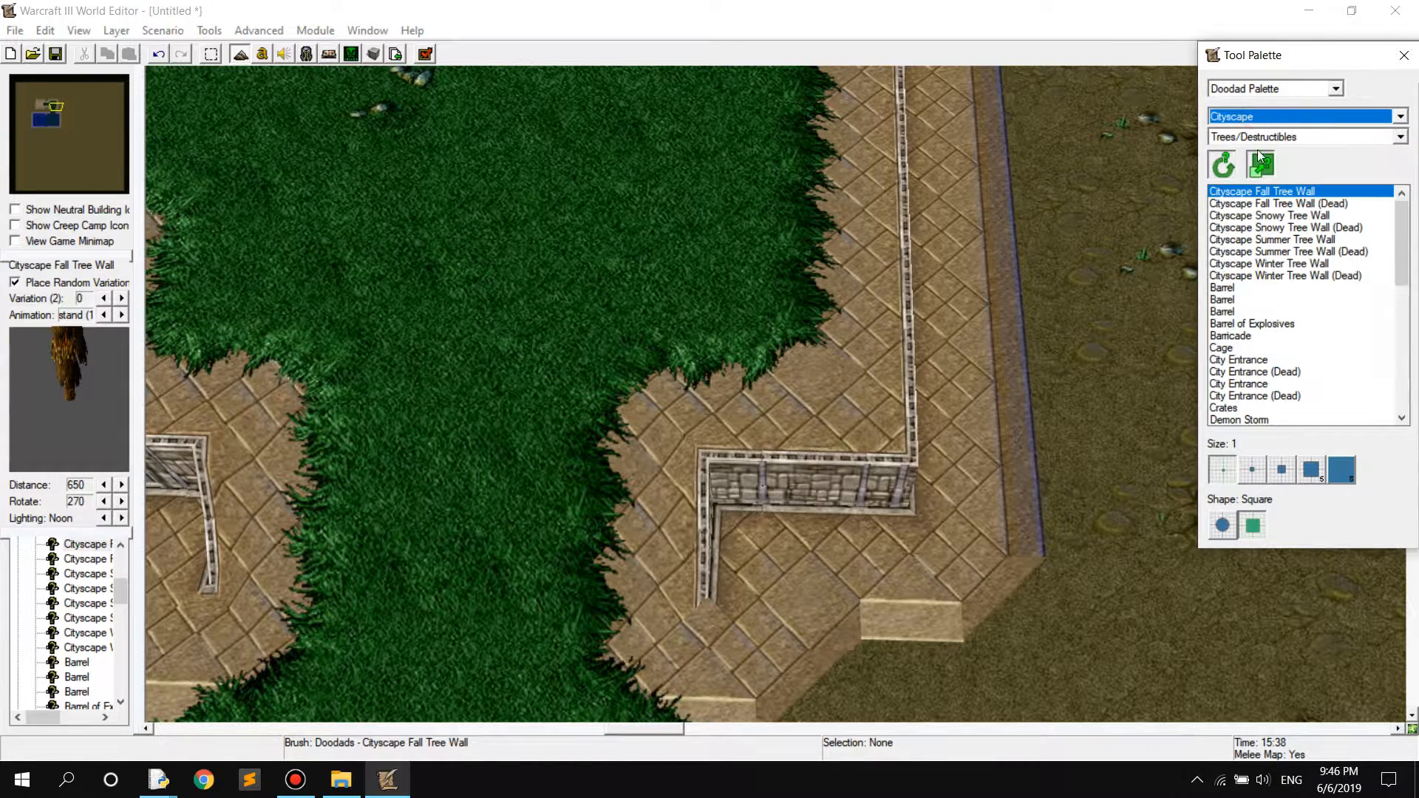
Place a row of Cityscape Snowy Tree Wall doodads along the Grass plateau's edge up to its corner
left_click(1296, 216)
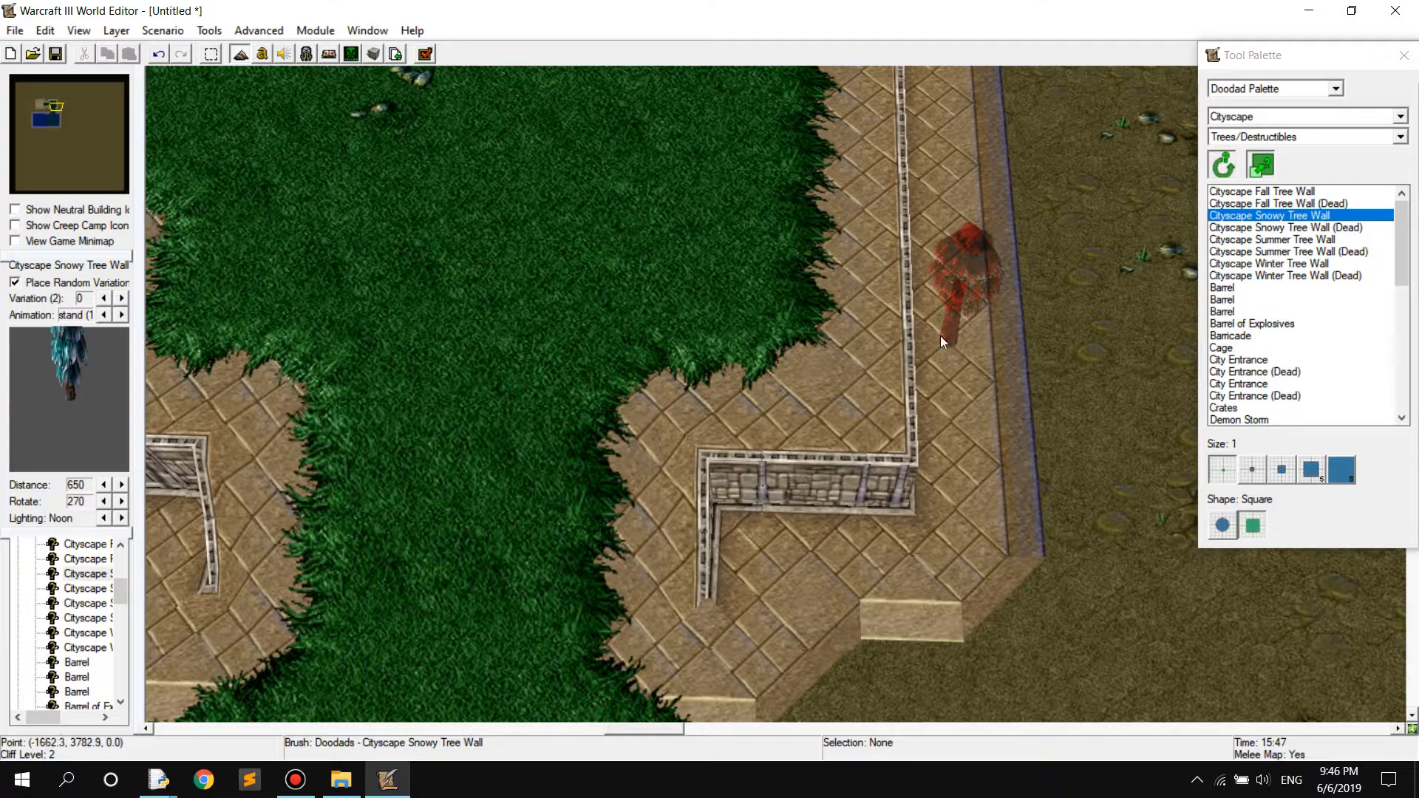
left_click(818, 373)
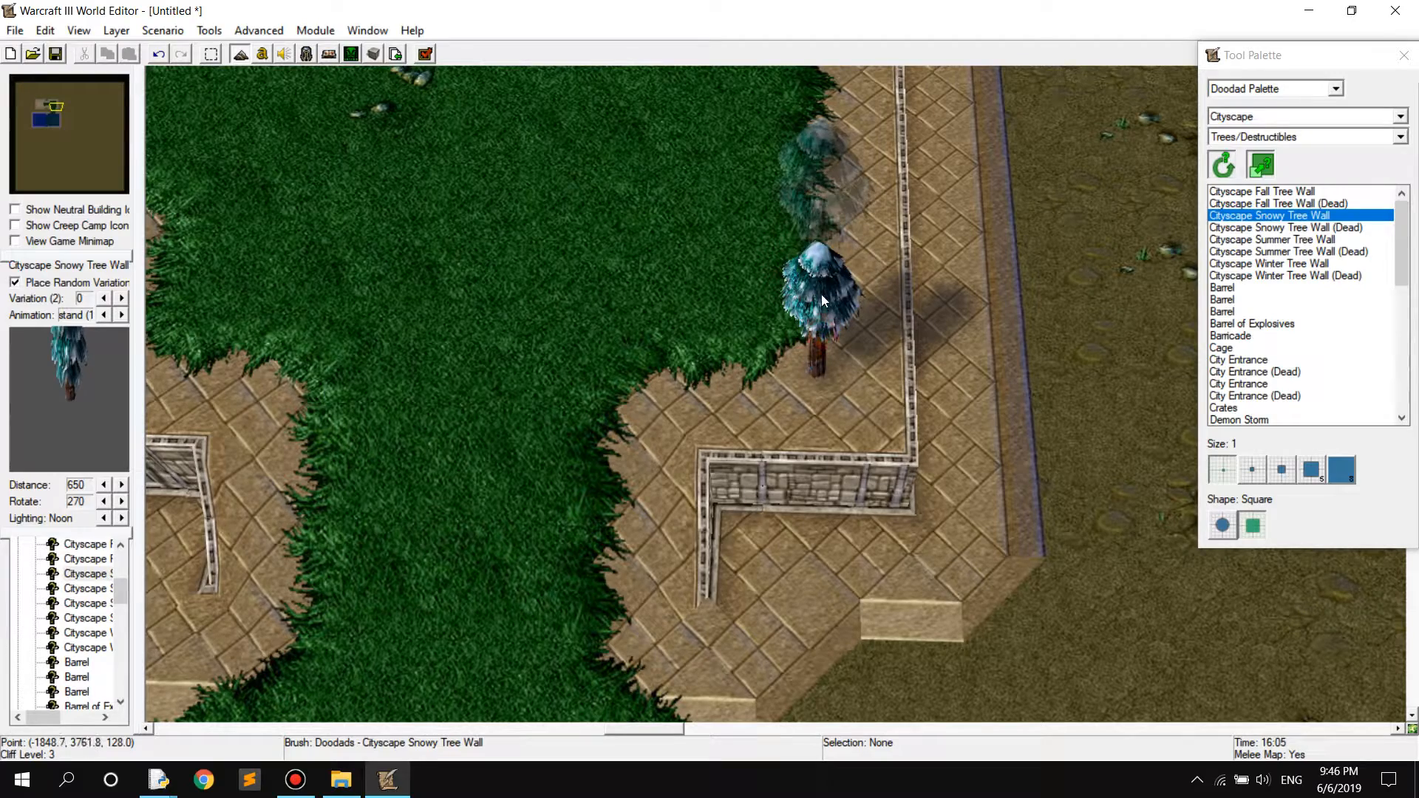
scroll(813, 333, "up", 5)
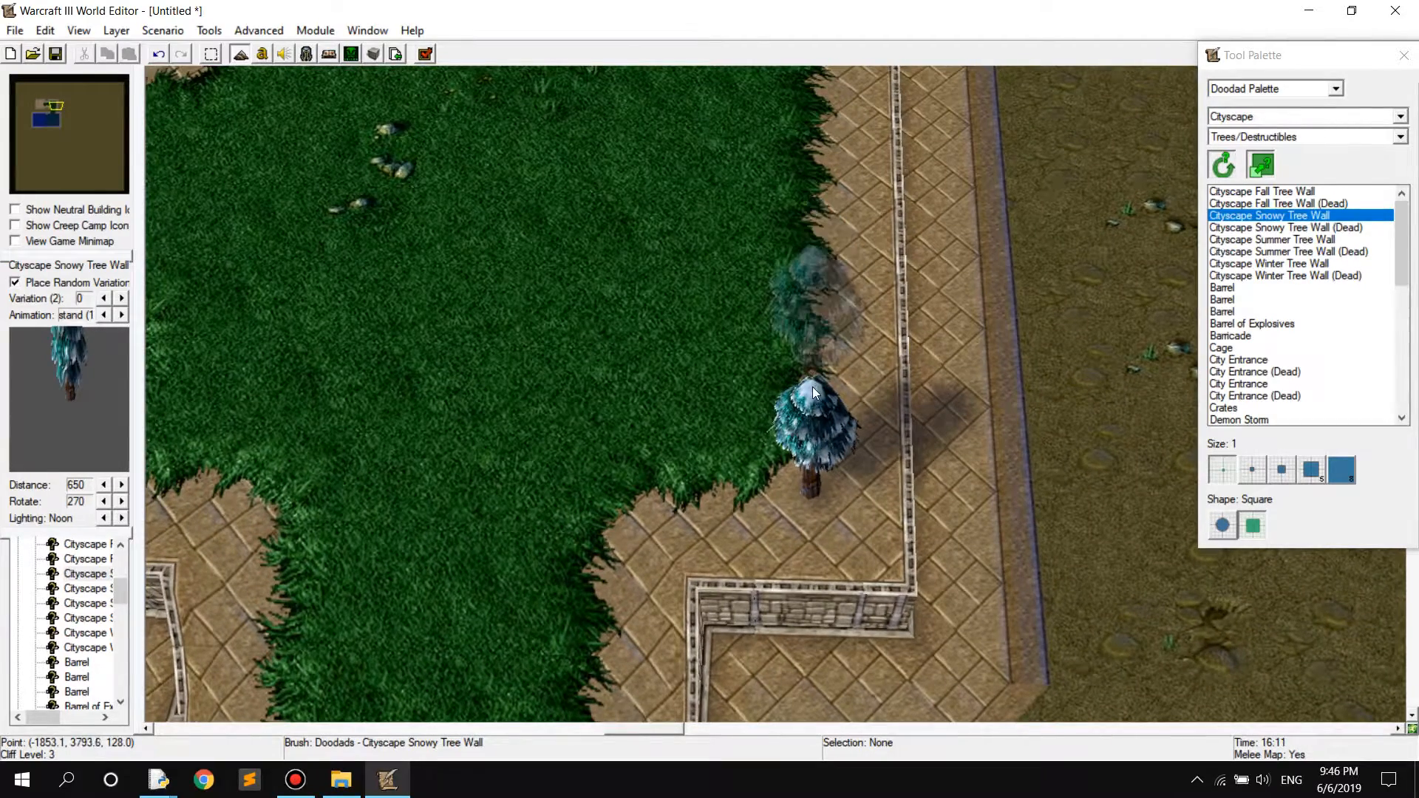
left_click(813, 363)
scroll(809, 315, "up", 6)
left_click(801, 364)
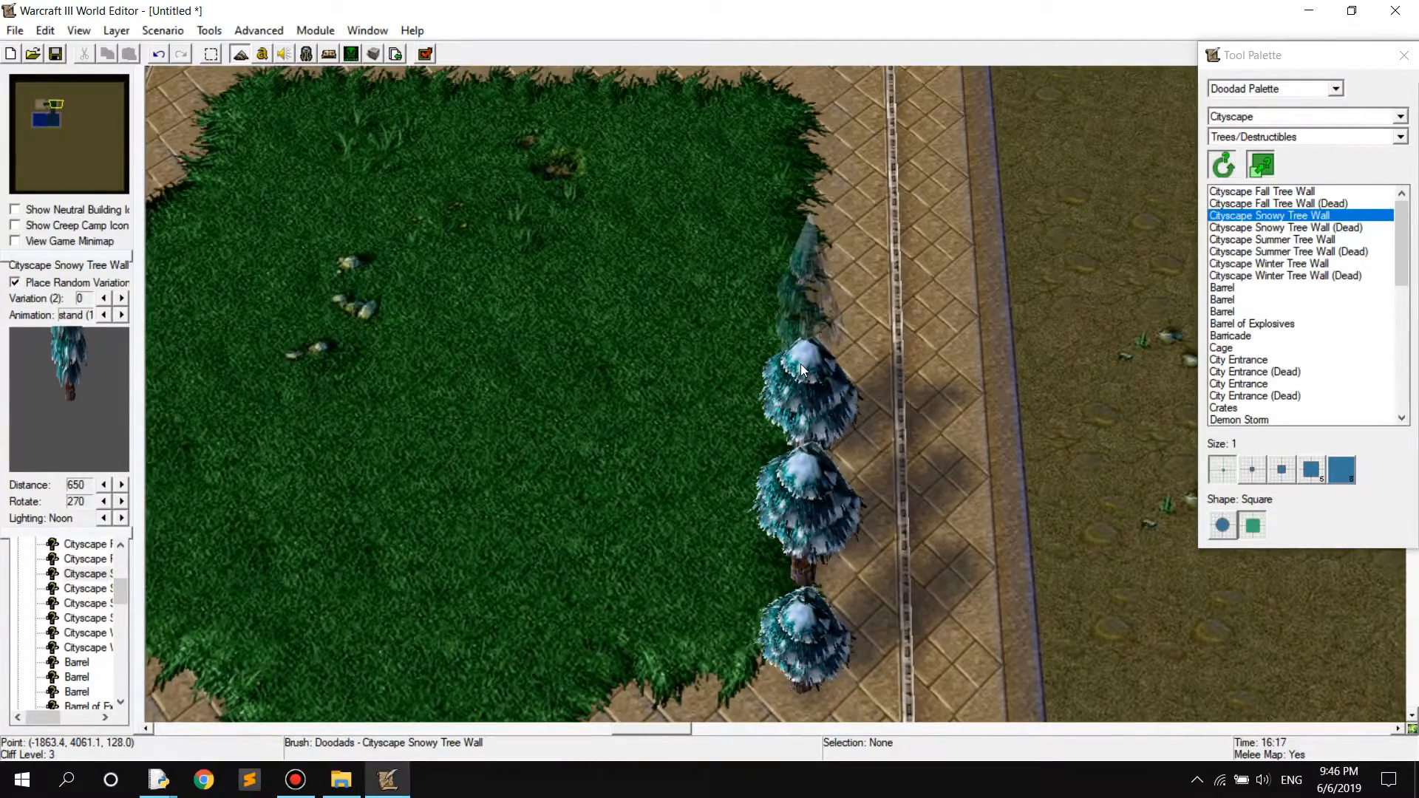
left_click(813, 367)
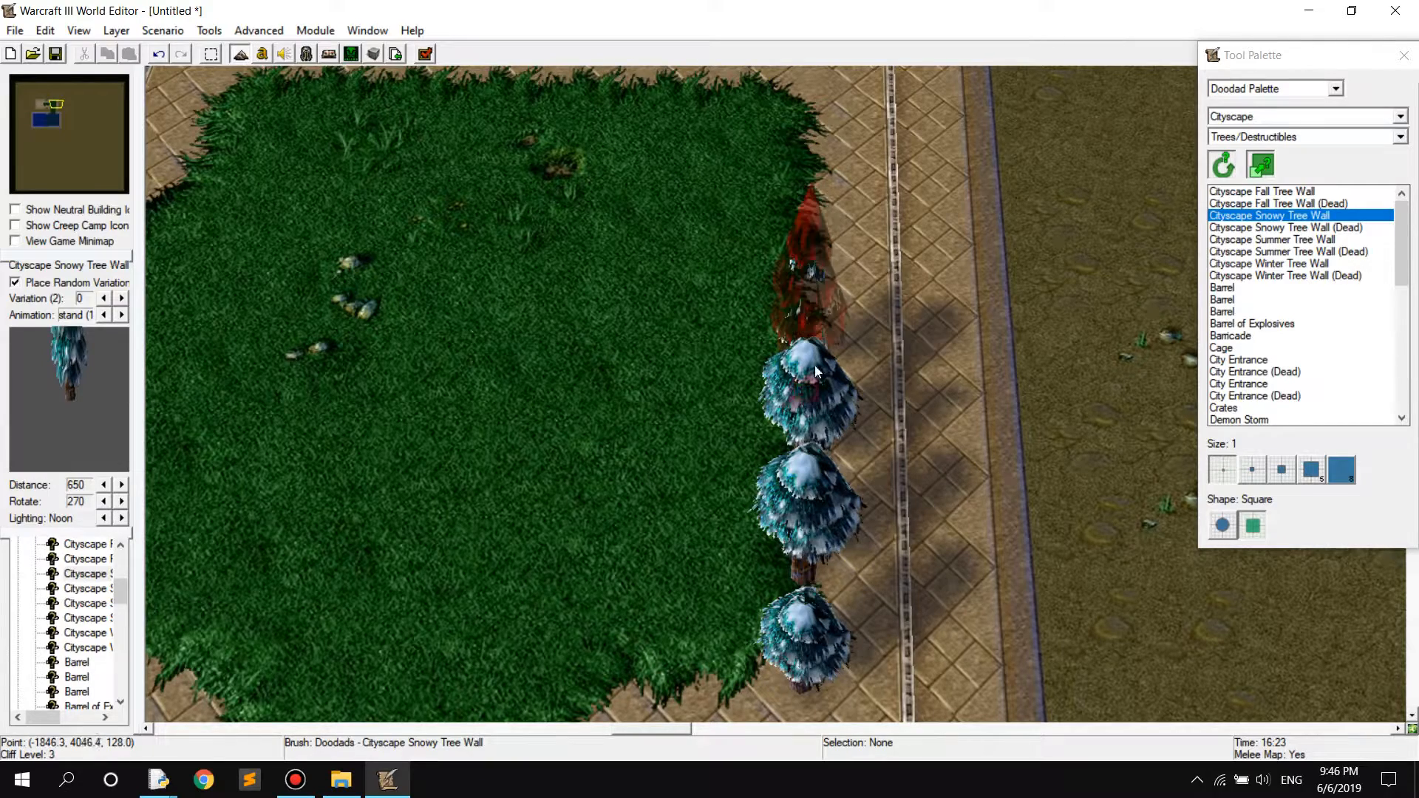
left_click(813, 329)
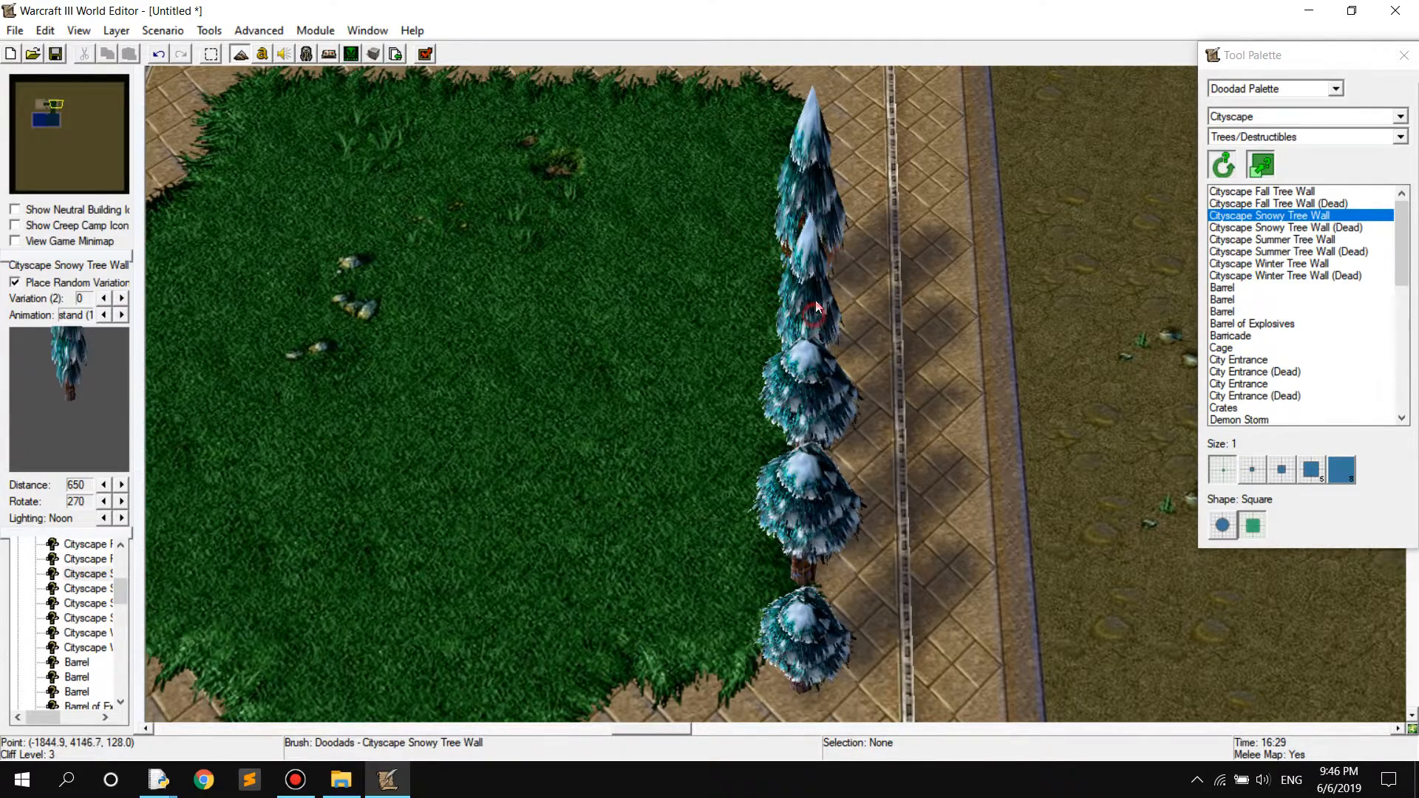
scroll(808, 369, "up", 5)
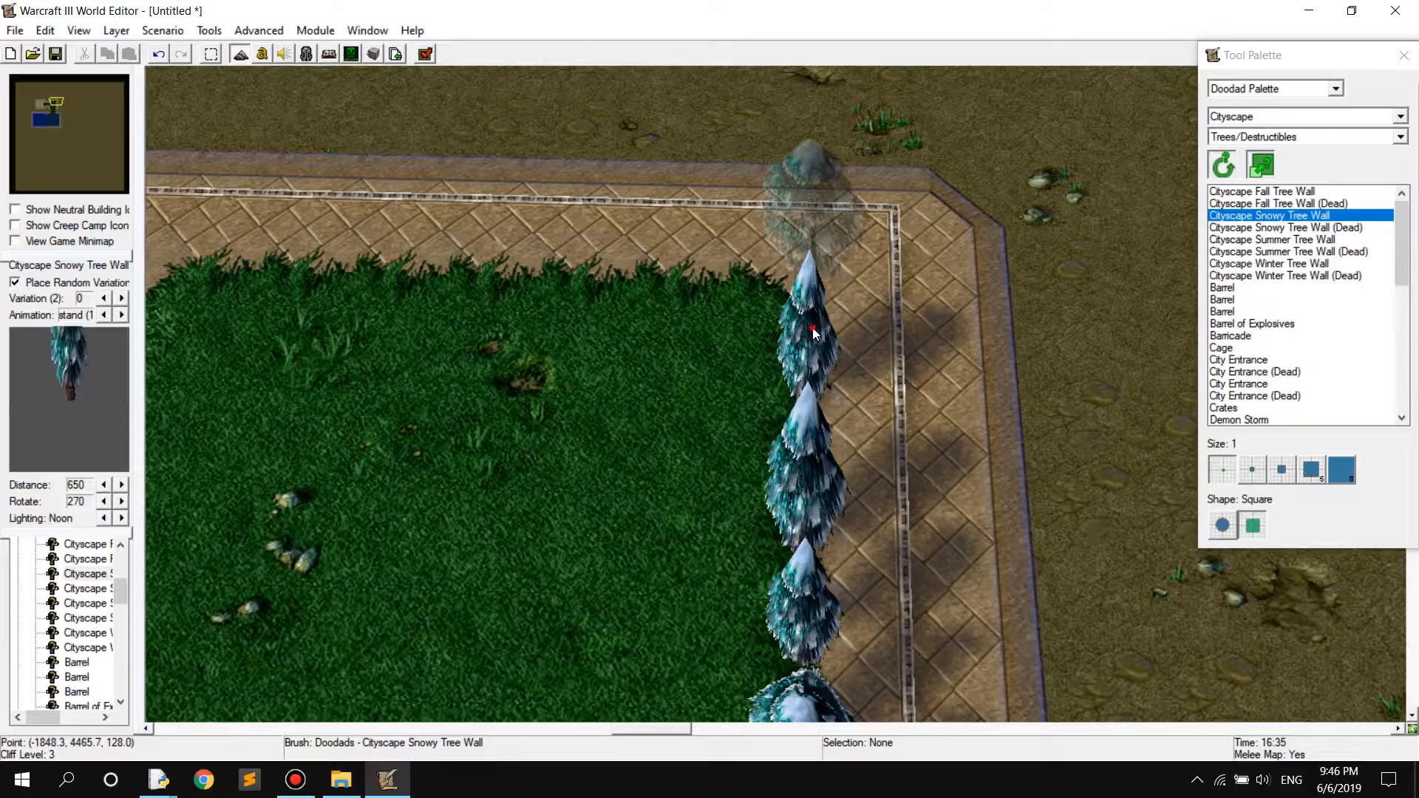
left_click(814, 326)
Line the adjoining edge of the Grass plateau with a row of Cityscape Fall Tree Wall doodads, starting beside the snowy trees
scroll(779, 401, "down", 3)
scroll(778, 400, "down", 2)
right_click_drag(778, 400, 1142, 326)
right_click_drag(884, 433, 914, 339, "ctrl")
right_click_drag(777, 354, 795, 398)
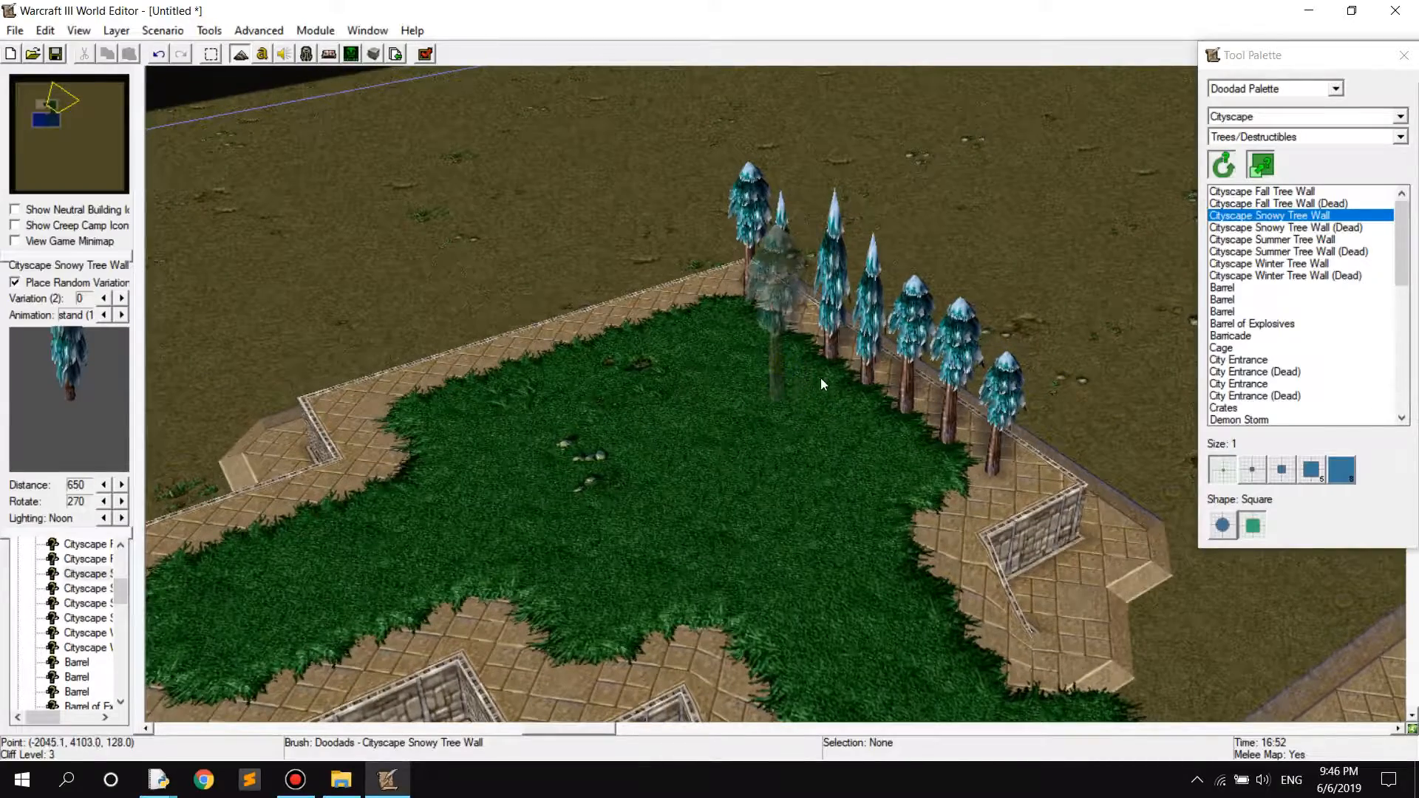
left_click(1287, 191)
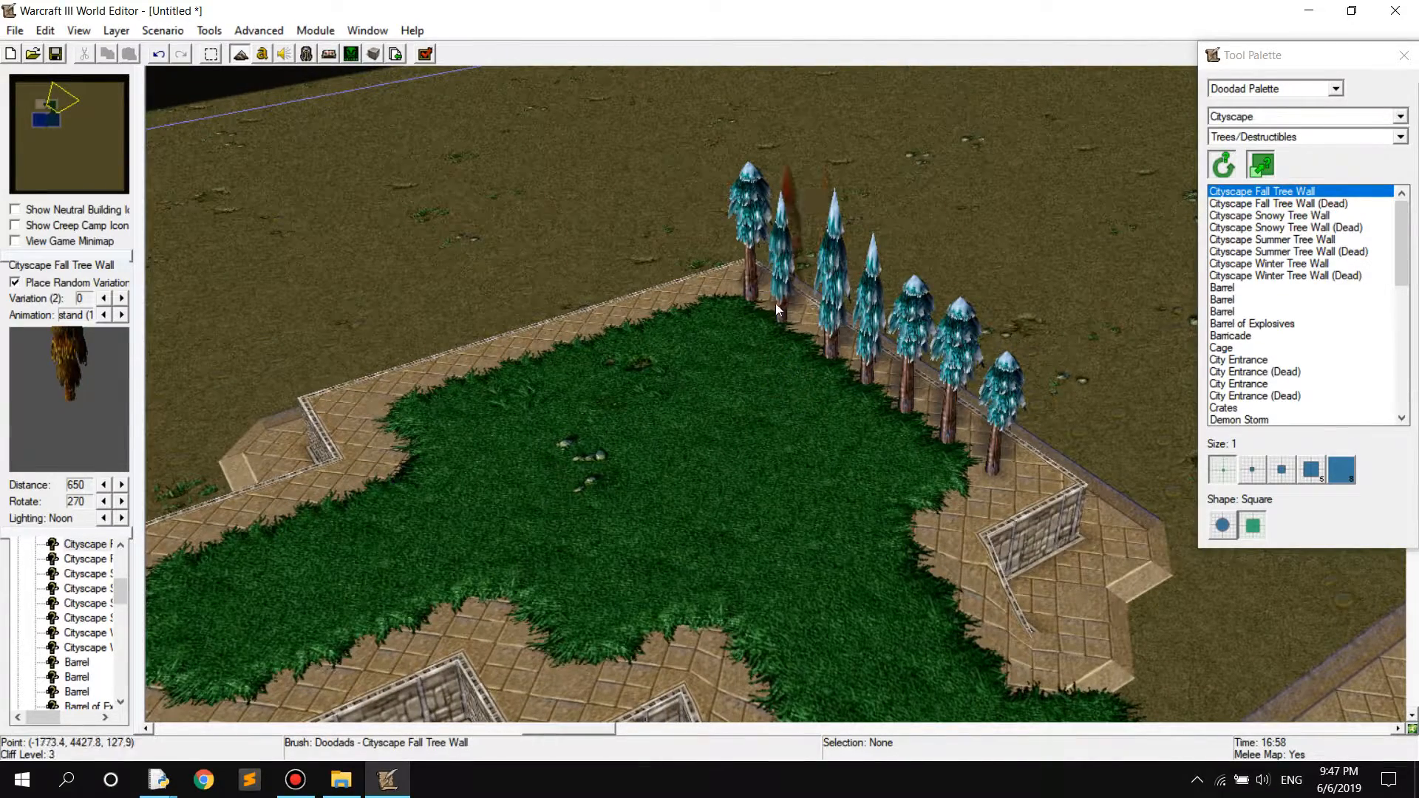
left_click(704, 303)
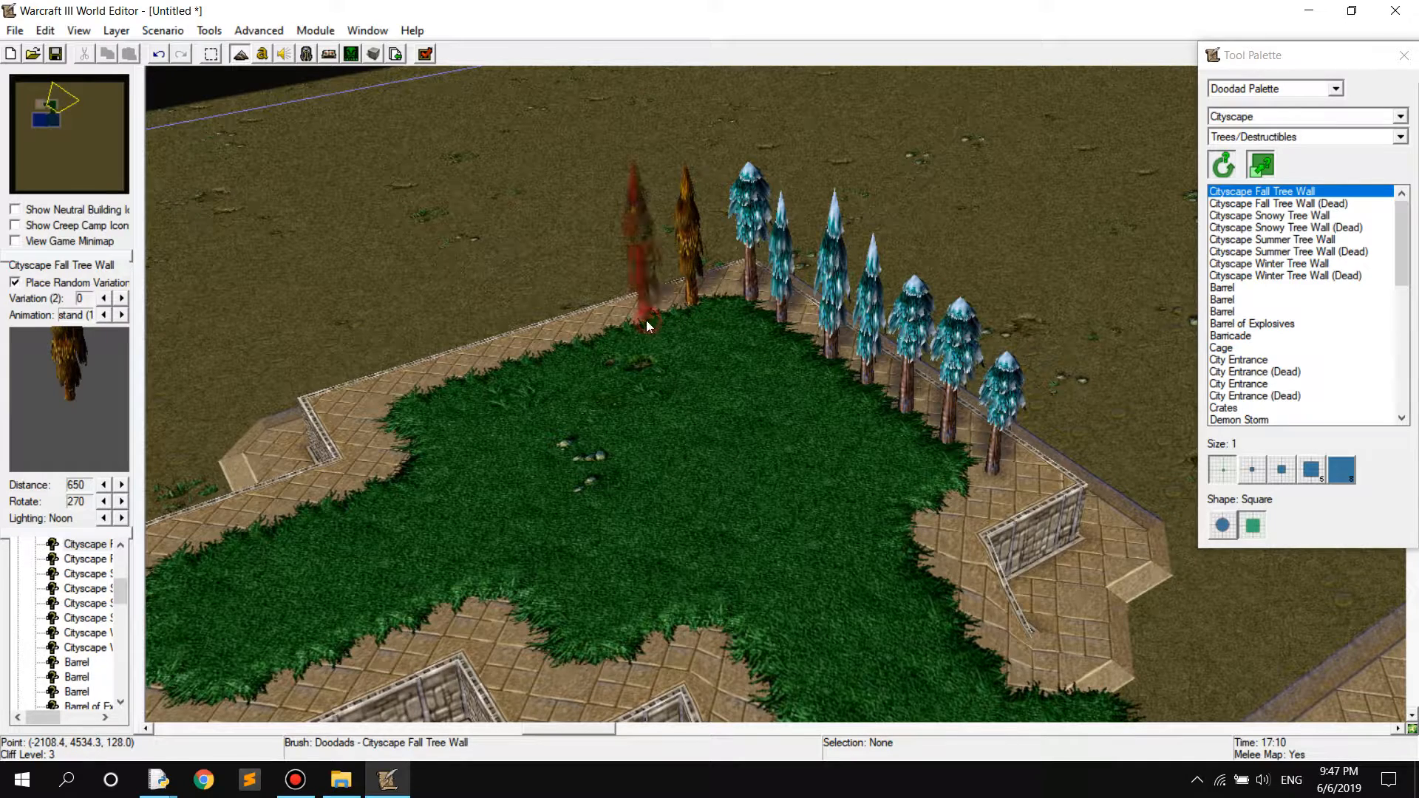
left_click(545, 346)
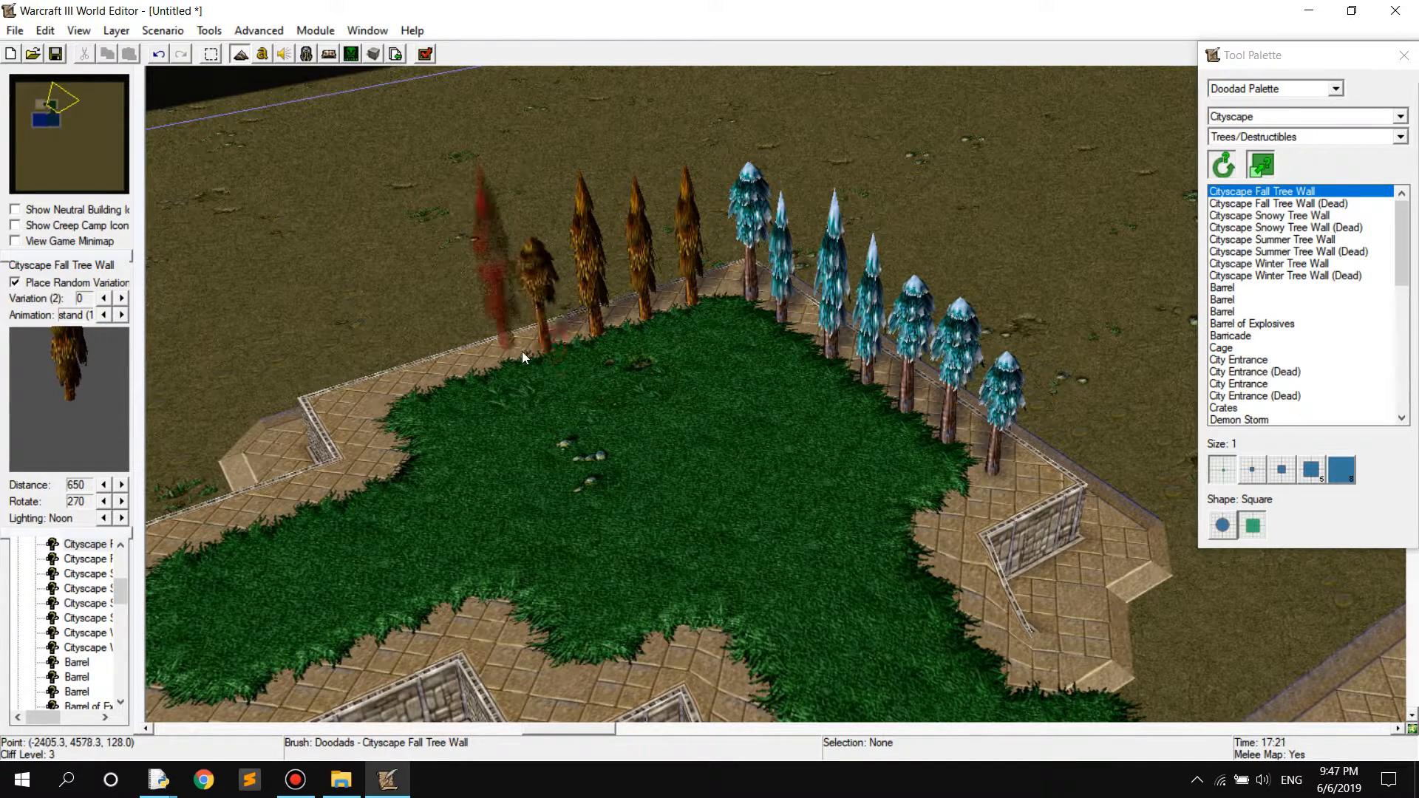
left_click(492, 365)
left_click(434, 384)
left_click(378, 403)
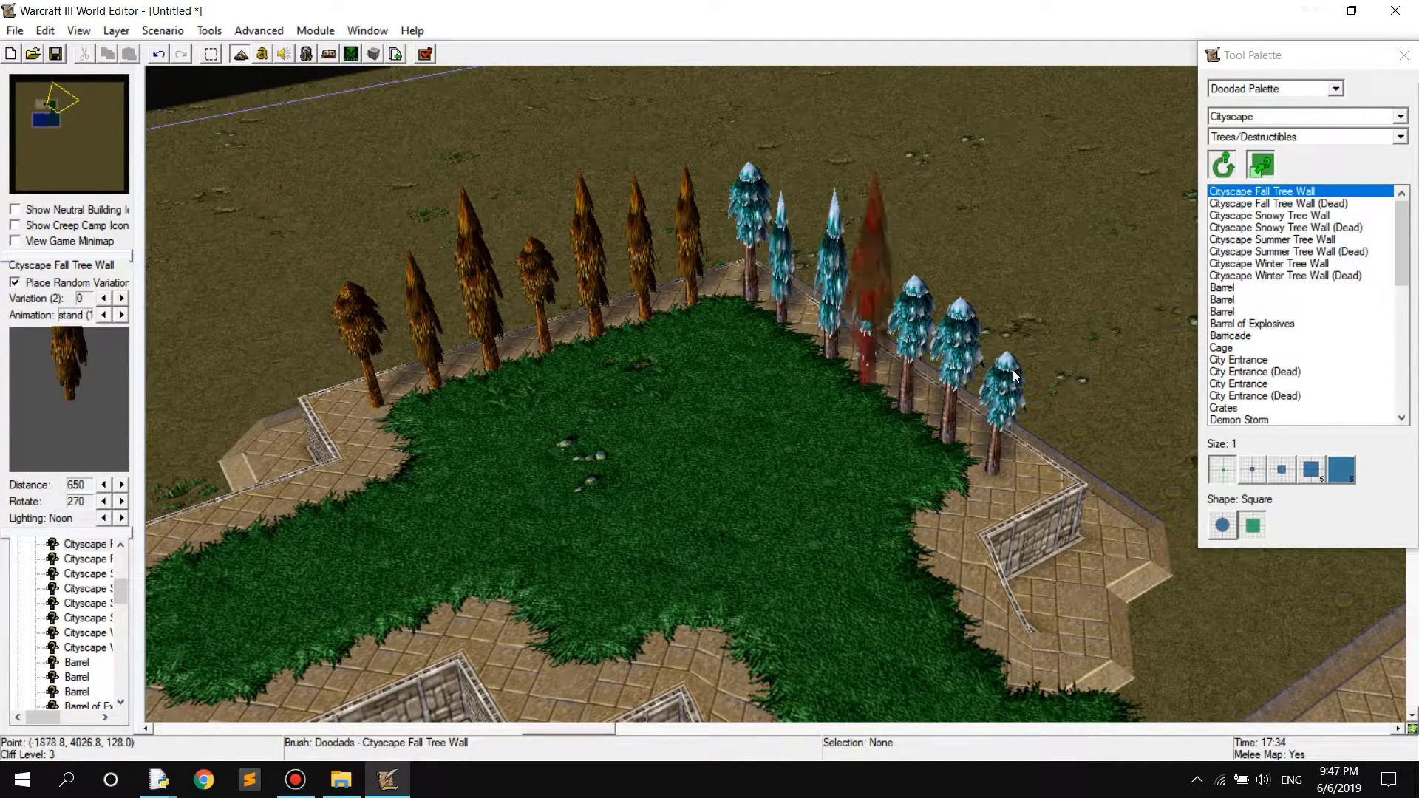
Place three Cityscape Summer Tree Wall doodads in front of the far end of the fall tree row
left_click(1310, 239)
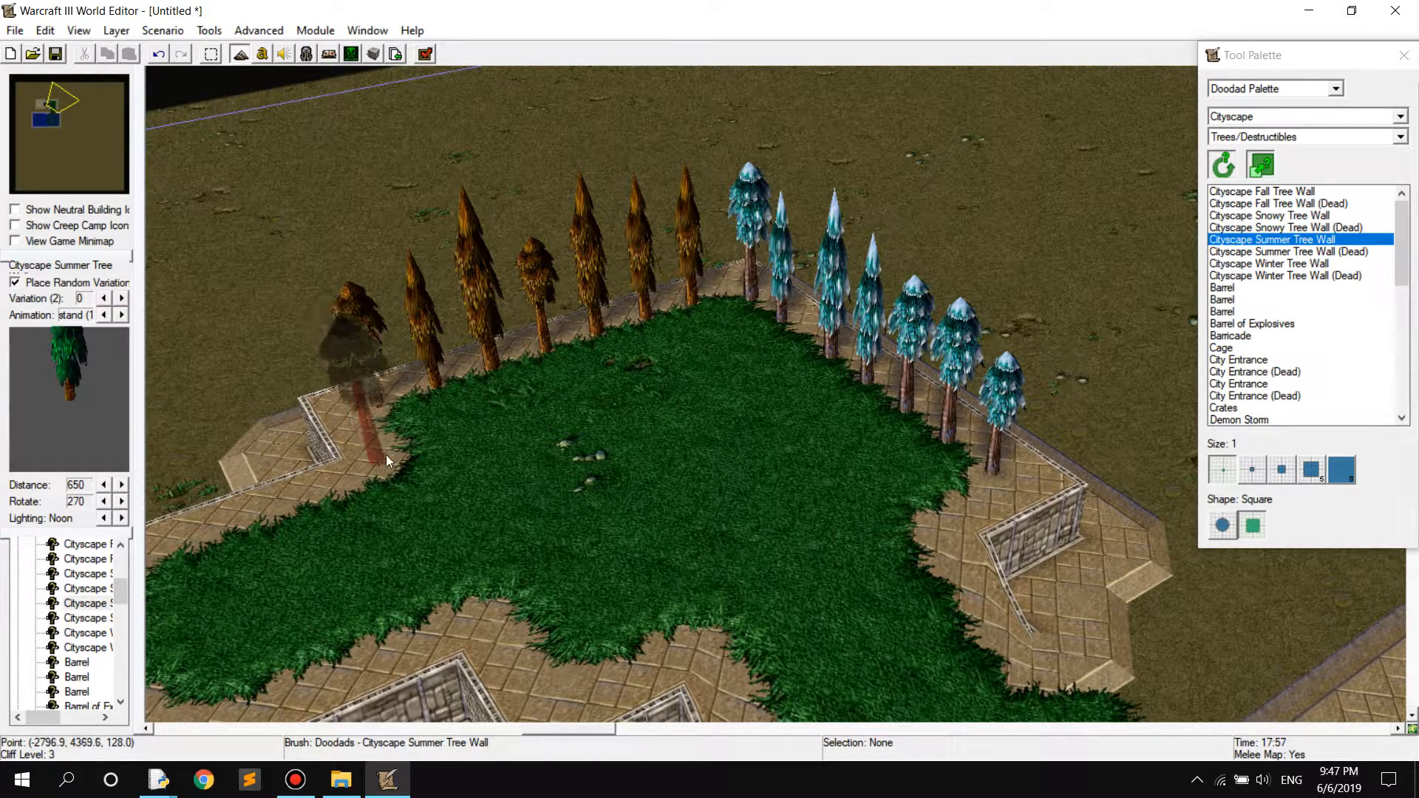
left_click(398, 432)
left_click(456, 415)
left_click(509, 401)
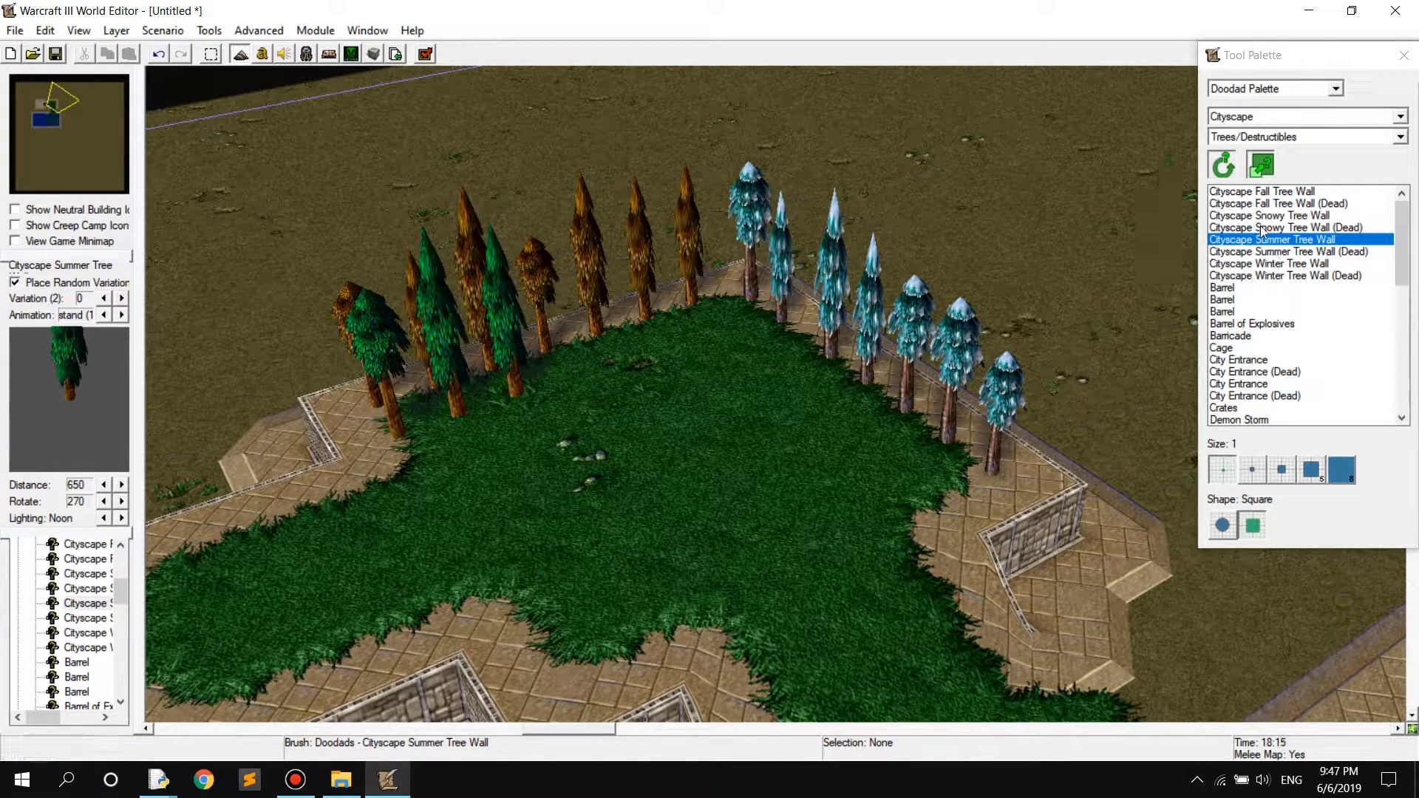
Place three Cityscape Winter Tree Wall doodads in front of the snowy tree row
left_click(1269, 263)
left_click(944, 494)
left_click(898, 460)
left_click(863, 441)
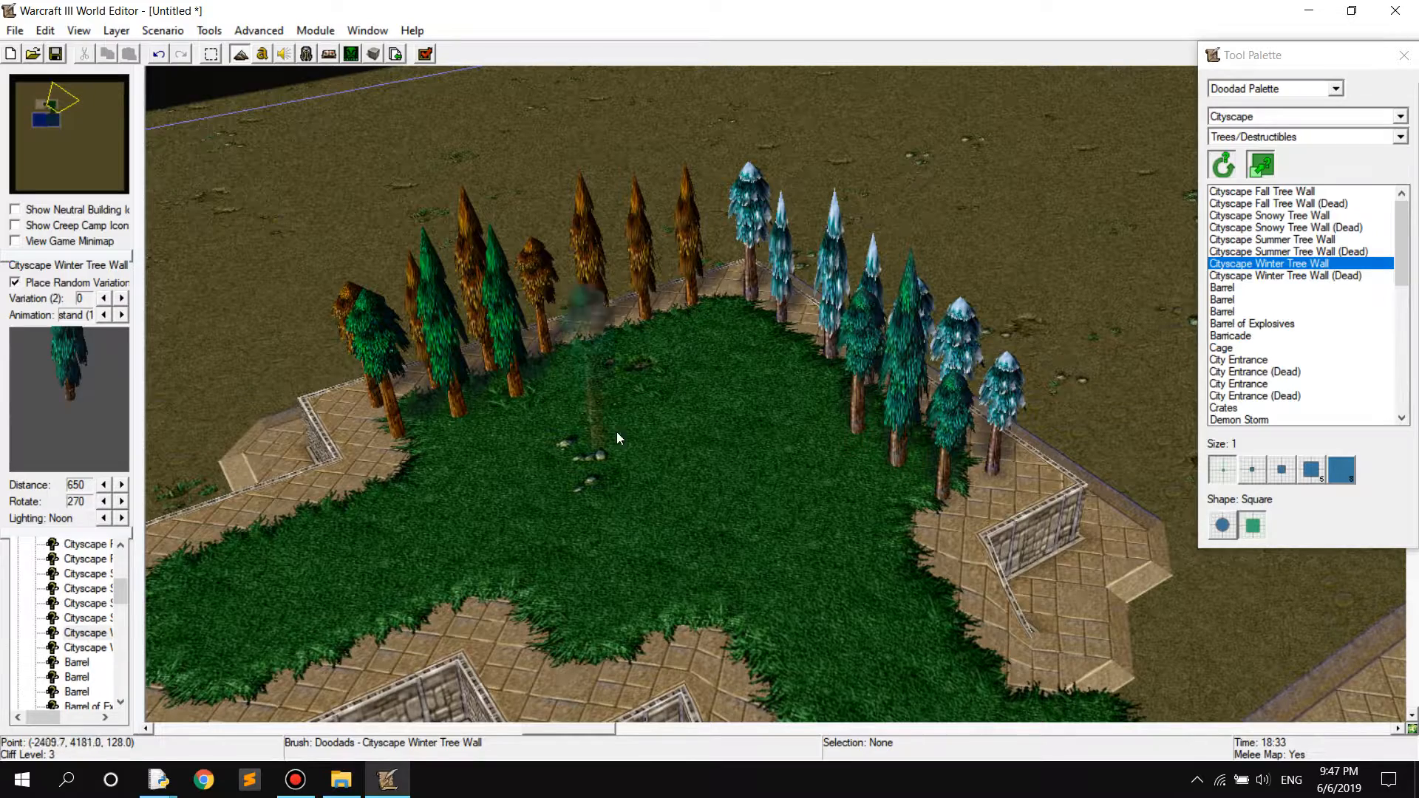
Switch the doodad tileset to Black Citadel and place a cluster of Black Citadel Tree Wall doodads at the plateau's tree-lined corner
left_click(1255, 116)
scroll(1255, 147, "up", 1)
left_click(1255, 149)
left_click(1242, 191)
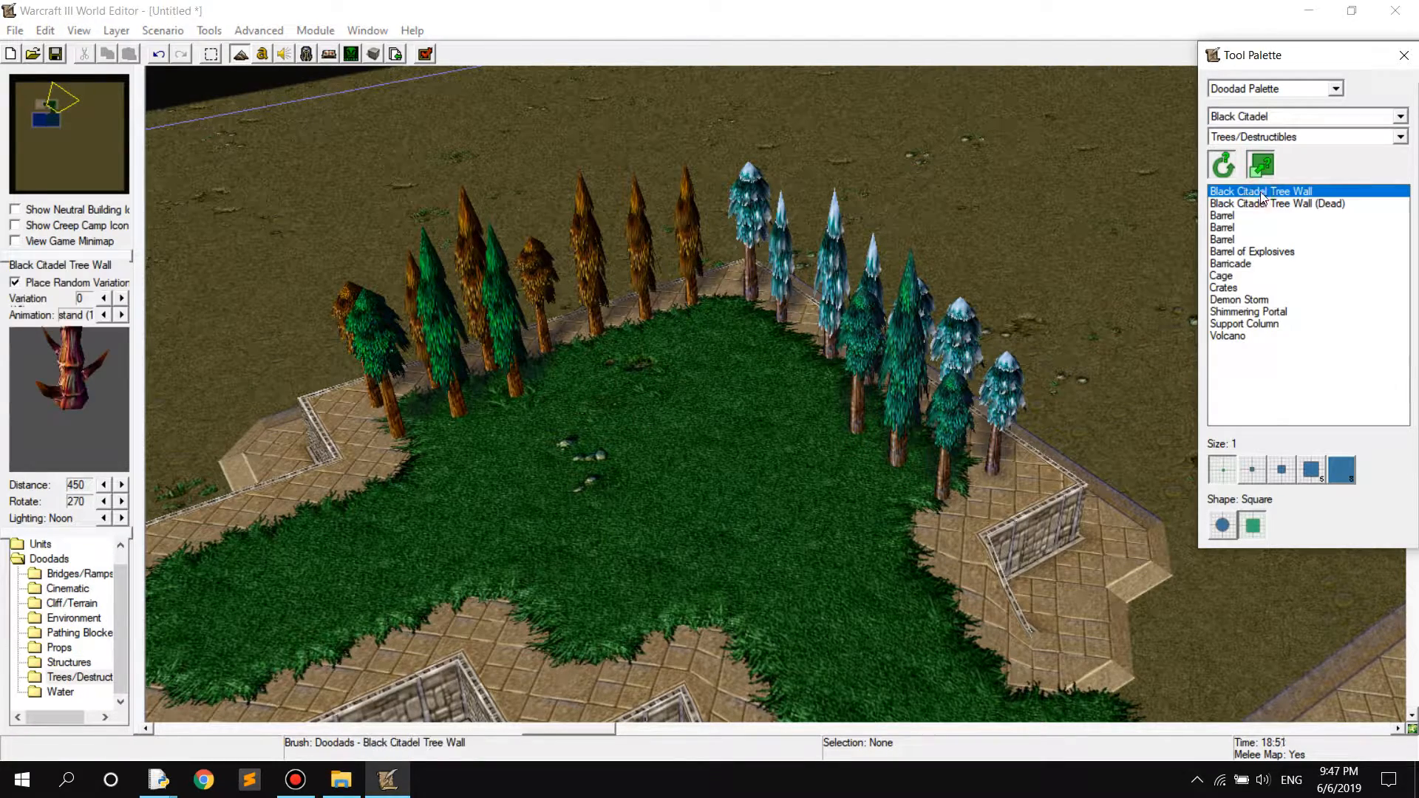
left_click(714, 323)
left_click(674, 342)
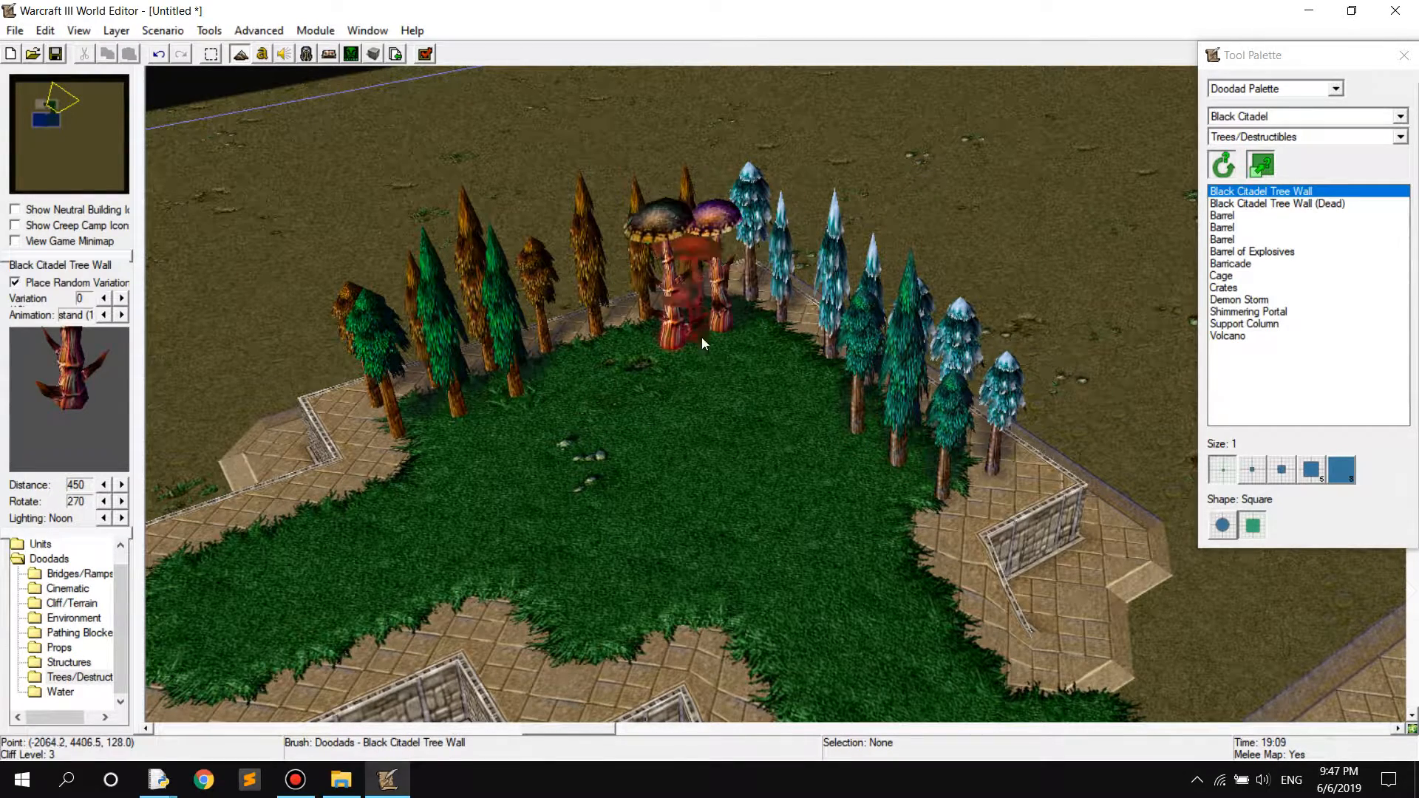
left_click(750, 351)
Switch the doodad tileset to Dungeon and place Dungeon Tree Wall doodads on both sides of the Black Citadel cluster
left_click(1293, 116)
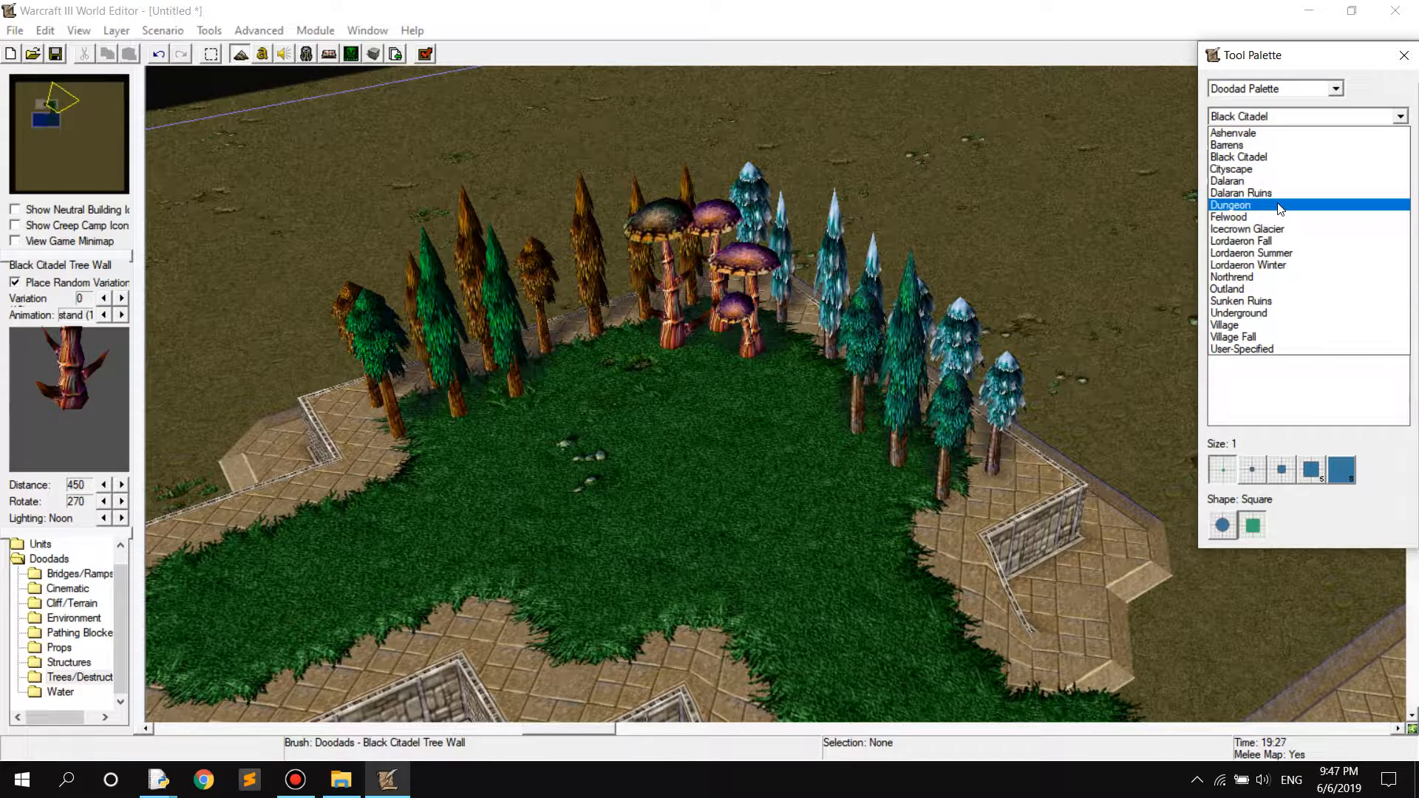
left_click(1257, 200)
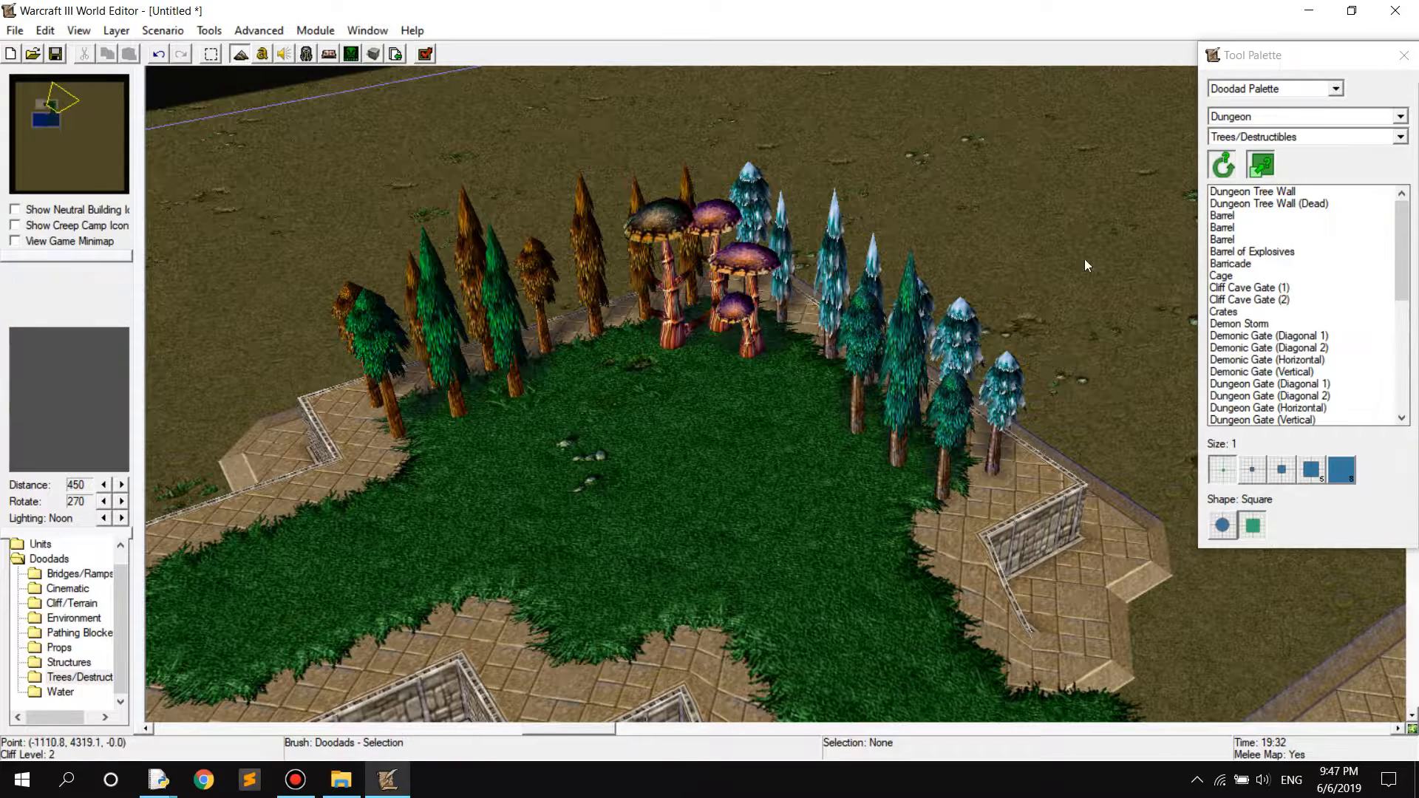
left_click(618, 365)
left_click(575, 373)
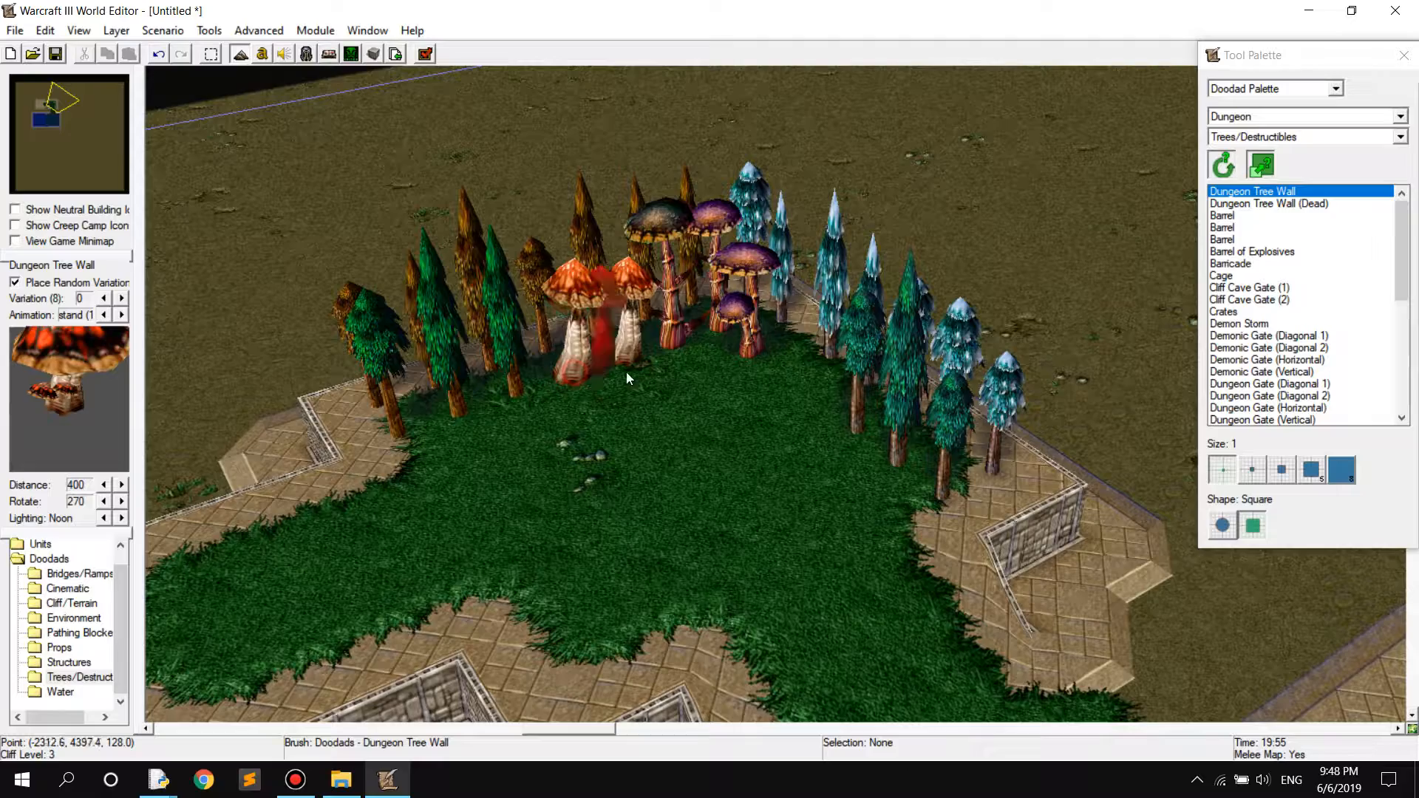
left_click(779, 370)
left_click(815, 402)
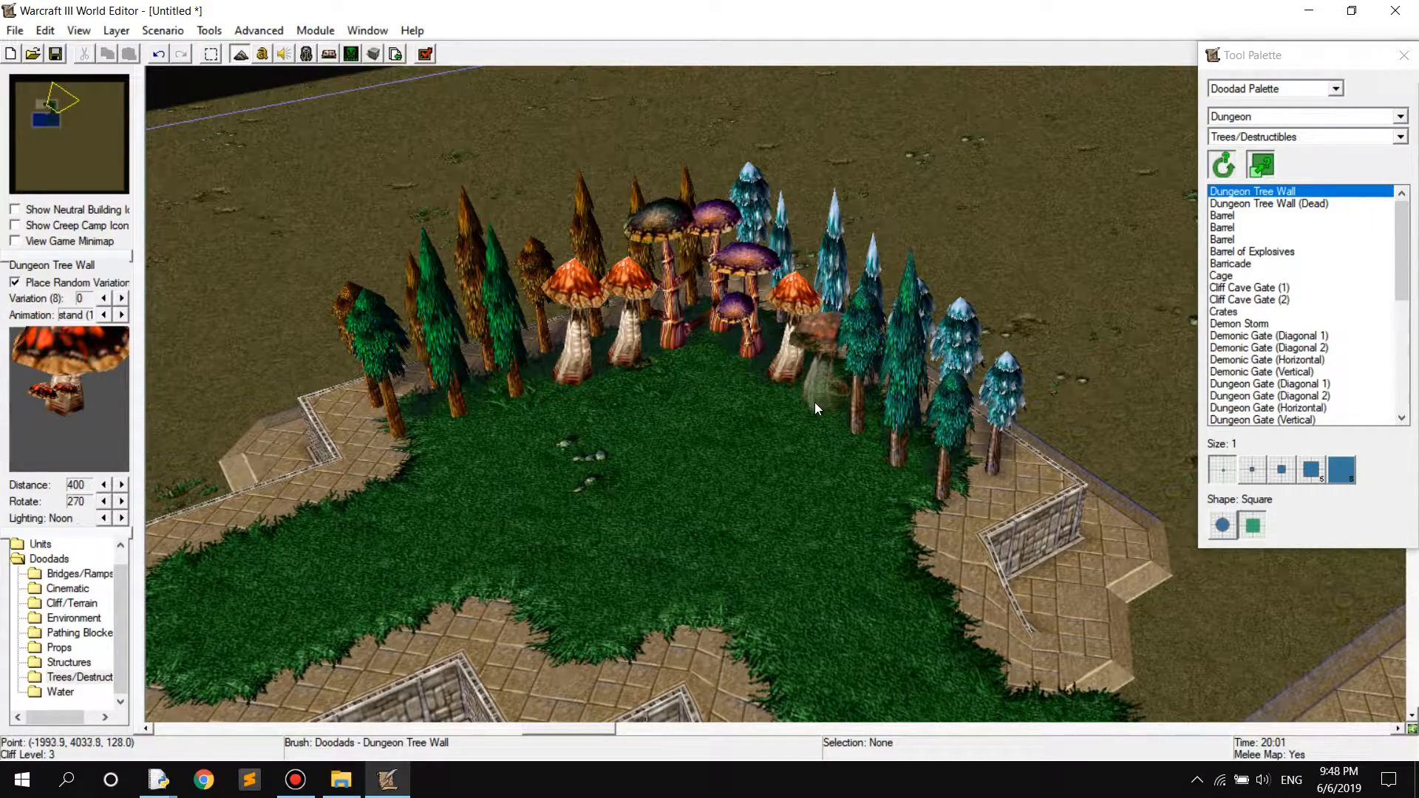
Try placing Barricade doodads on the open grass in front of the trees
scroll(702, 436, "down", 3)
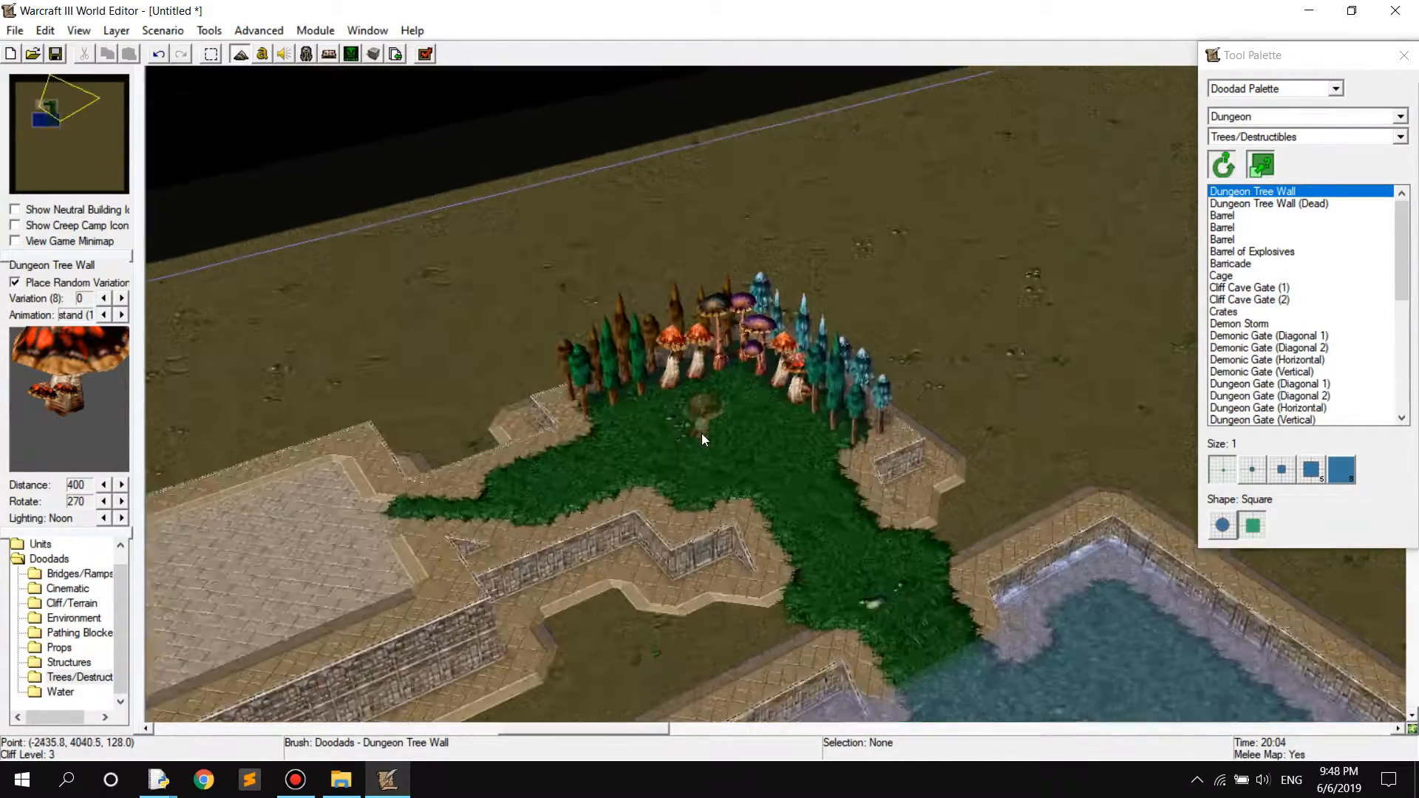
scroll(702, 433, "down", 2)
right_click_drag(747, 467, 805, 464)
scroll(788, 457, "up", 5)
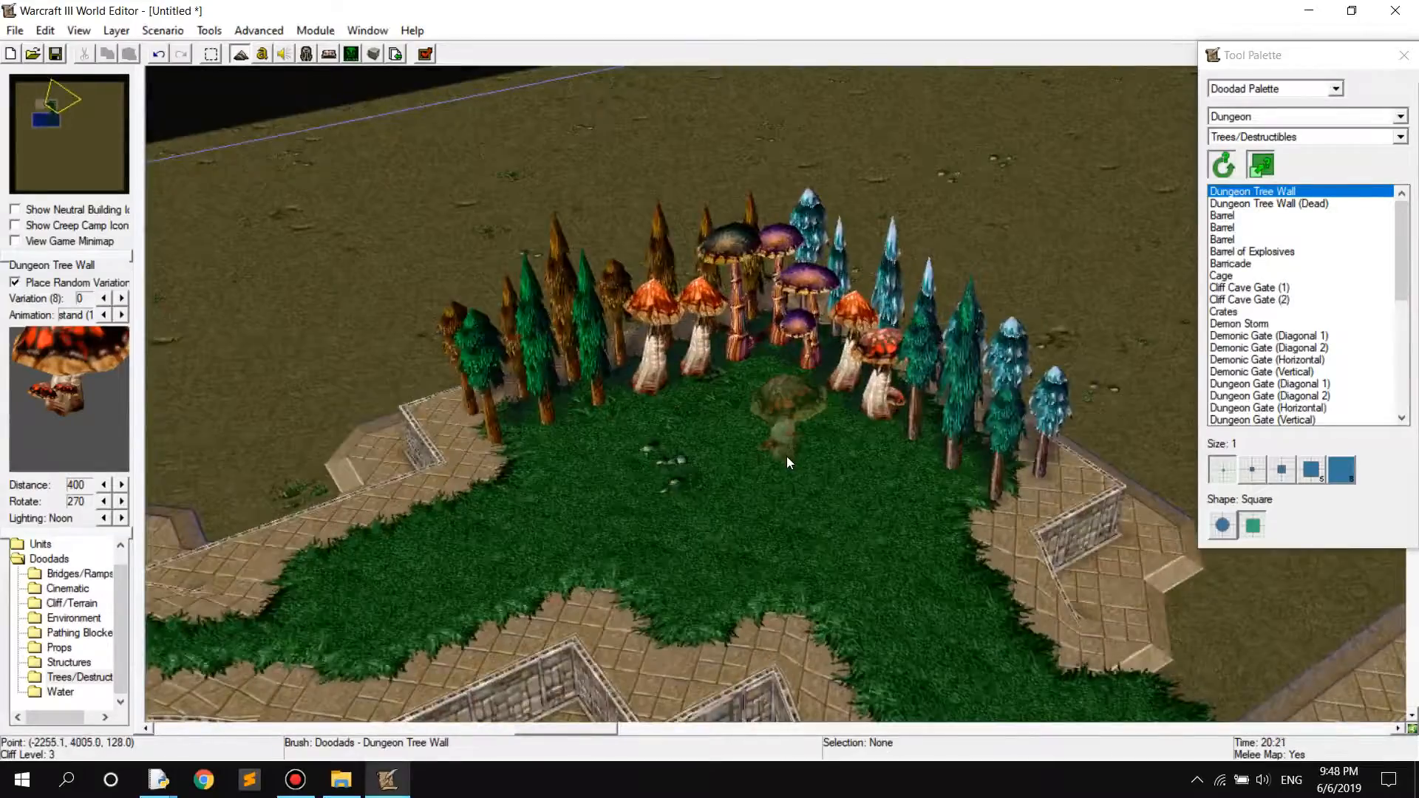
scroll(786, 455, "down", 5)
left_click(1230, 263)
scroll(749, 442, "up", 5)
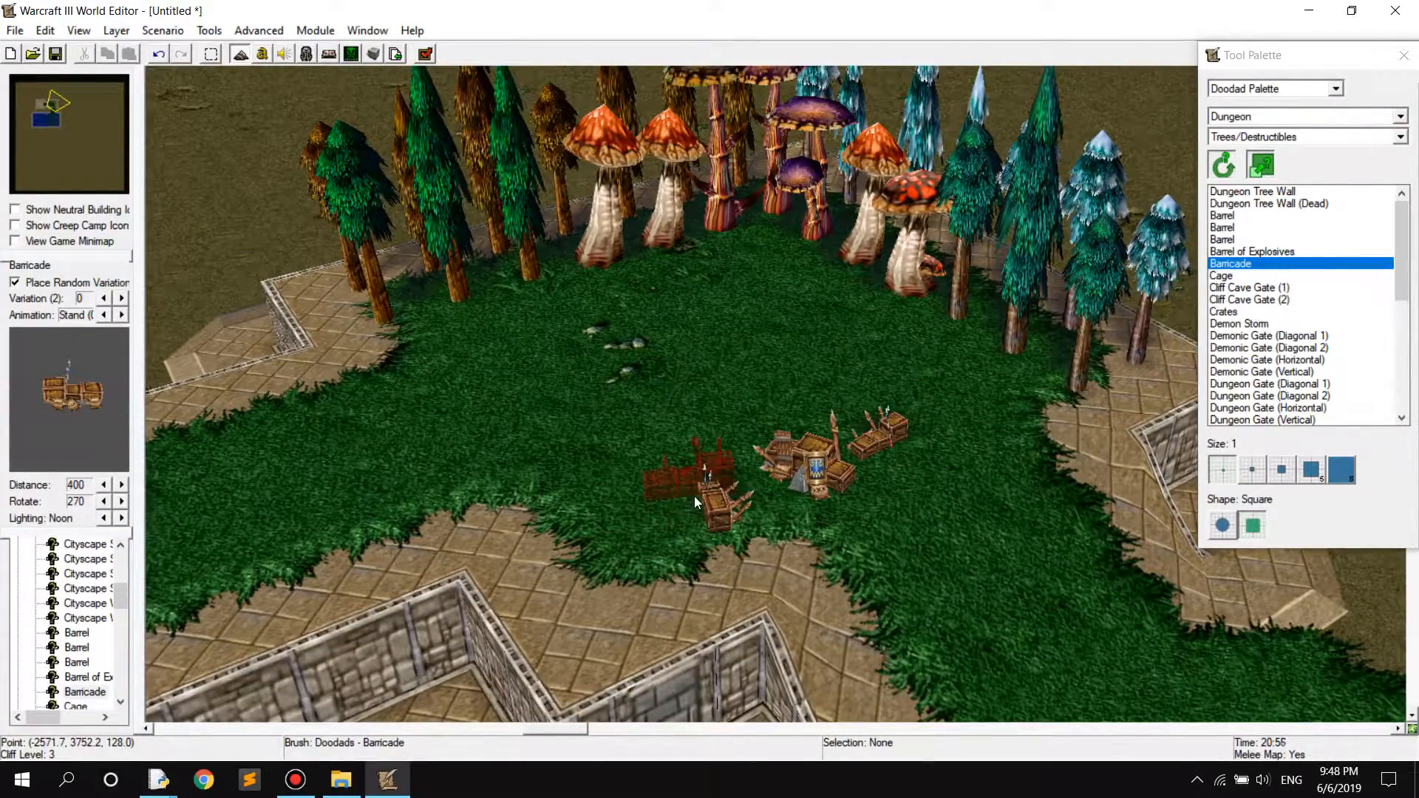
scroll(677, 443, "up", 4)
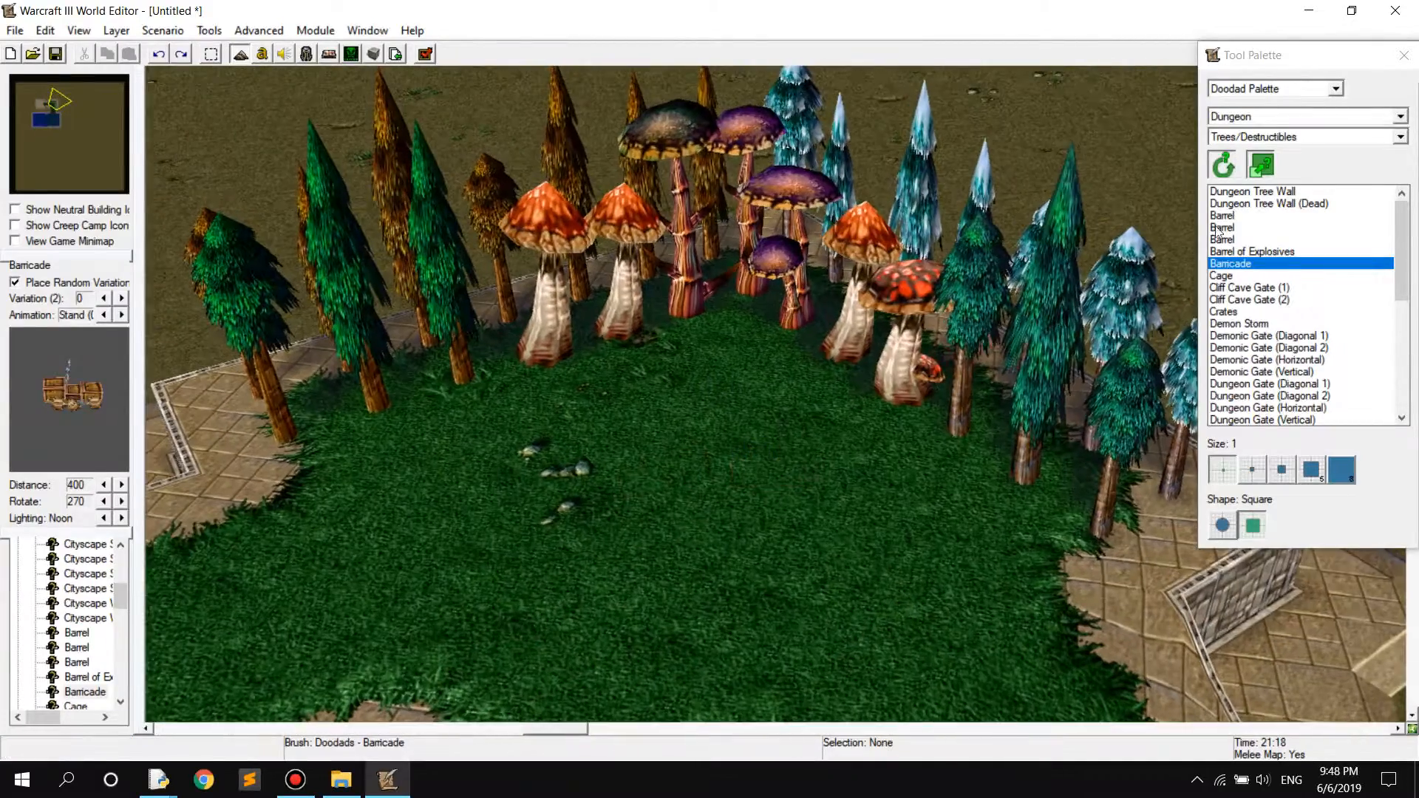
Place a Barricade doodad at each of the two far corners of the Brick platform
scroll(683, 414, "down", 4)
right_click_drag(355, 480, 533, 469)
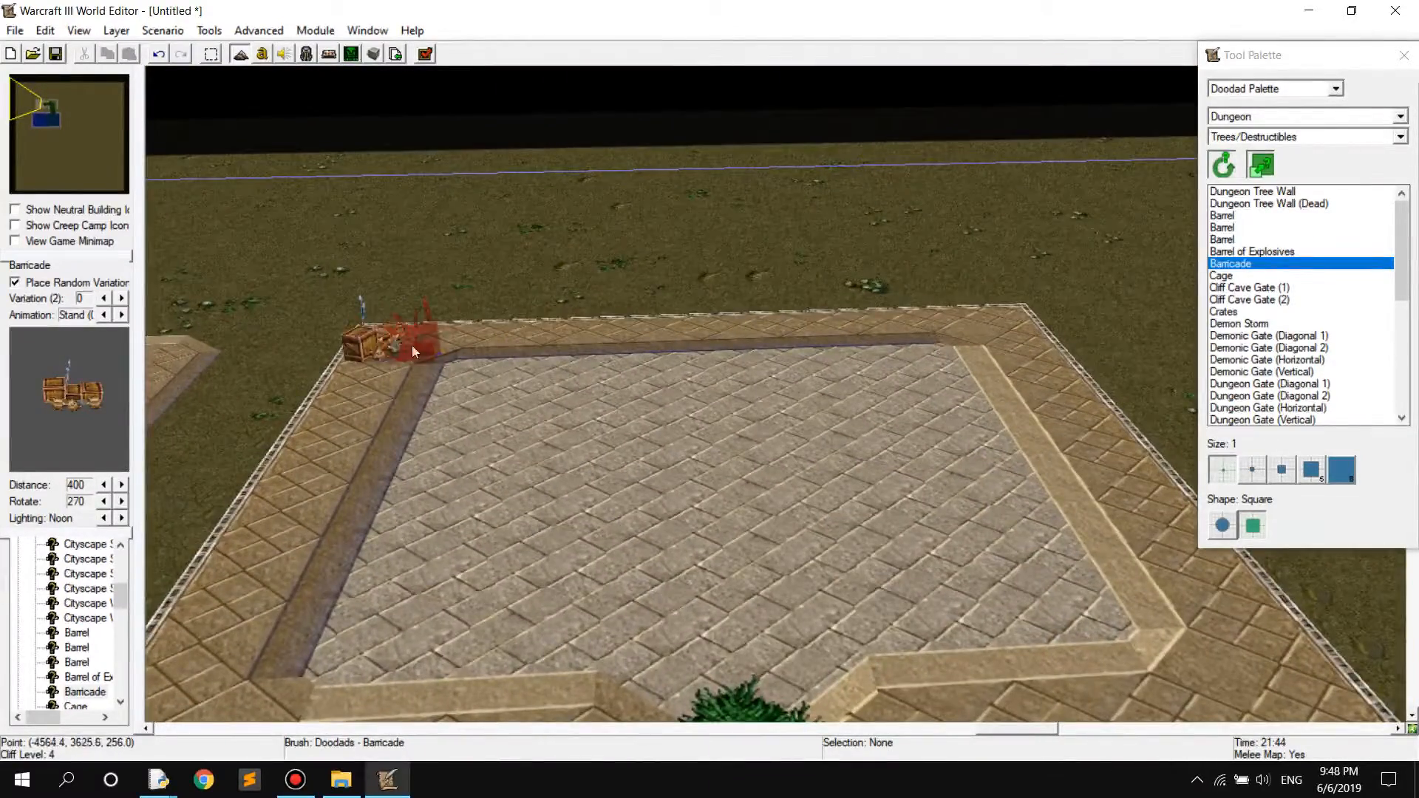
scroll(411, 344, "down", 4)
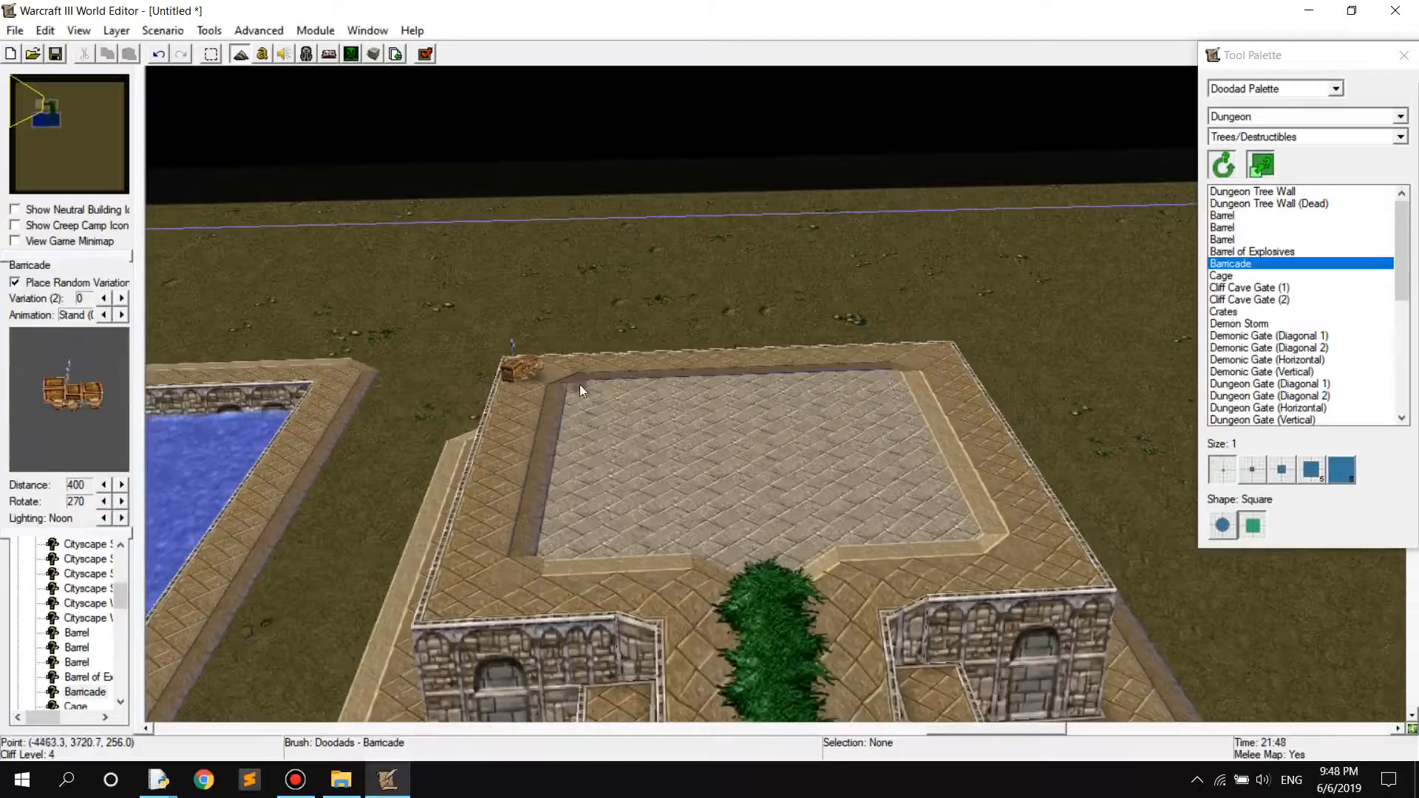
right_click_drag(578, 384, 583, 424, "ctrl")
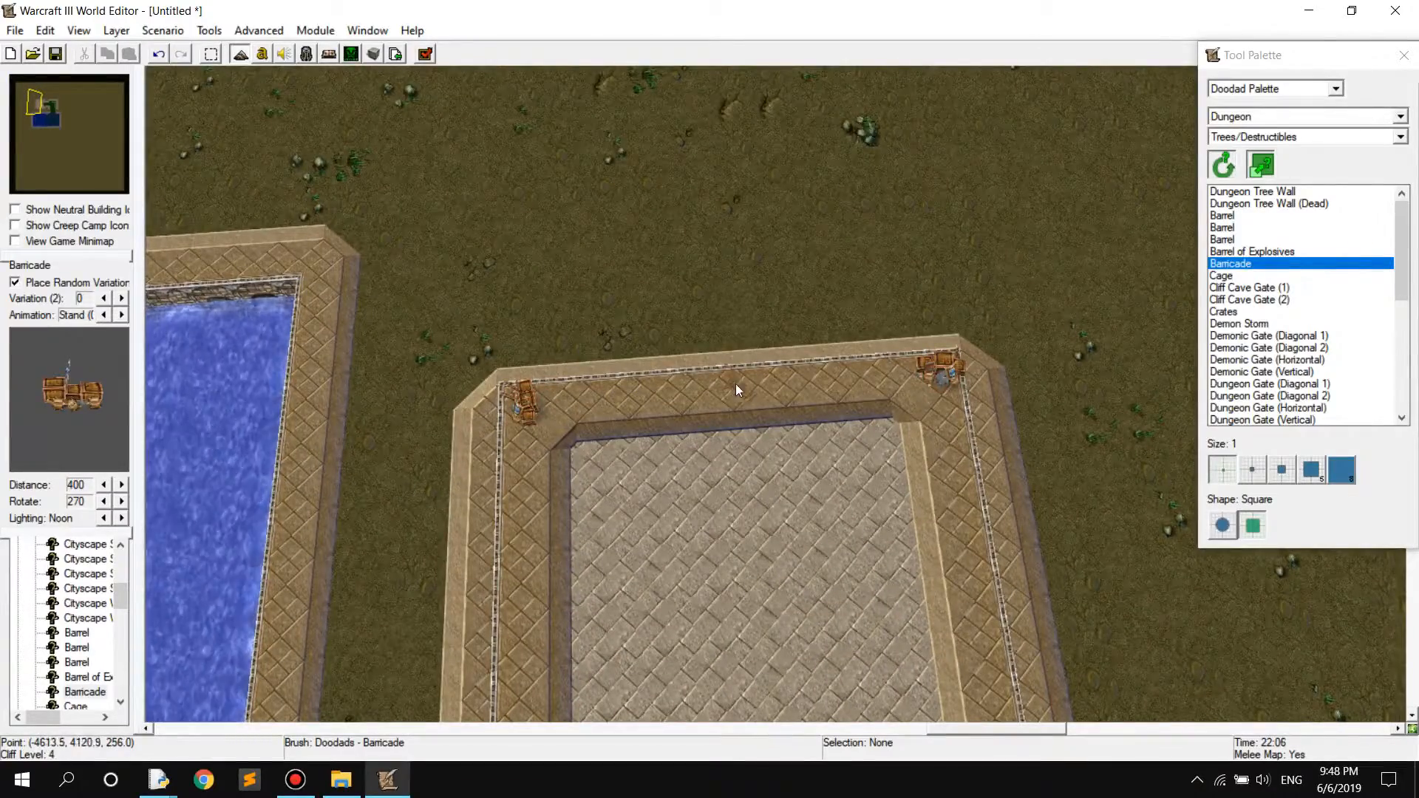
scroll(699, 440, "up", 4)
mouse_move(699, 441)
right_mouse_down()
mouse_move(773, 418)
mouse_move(732, 340)
mouse_move(903, 504)
mouse_move(843, 348)
right_mouse_up()
key("Escape")
Place a Demonic Gate (Vertical) doodad across the Brick platform's grass entrance and select the placed gate
scroll(776, 419, "down", 4)
left_click(1292, 117)
left_click(1292, 117)
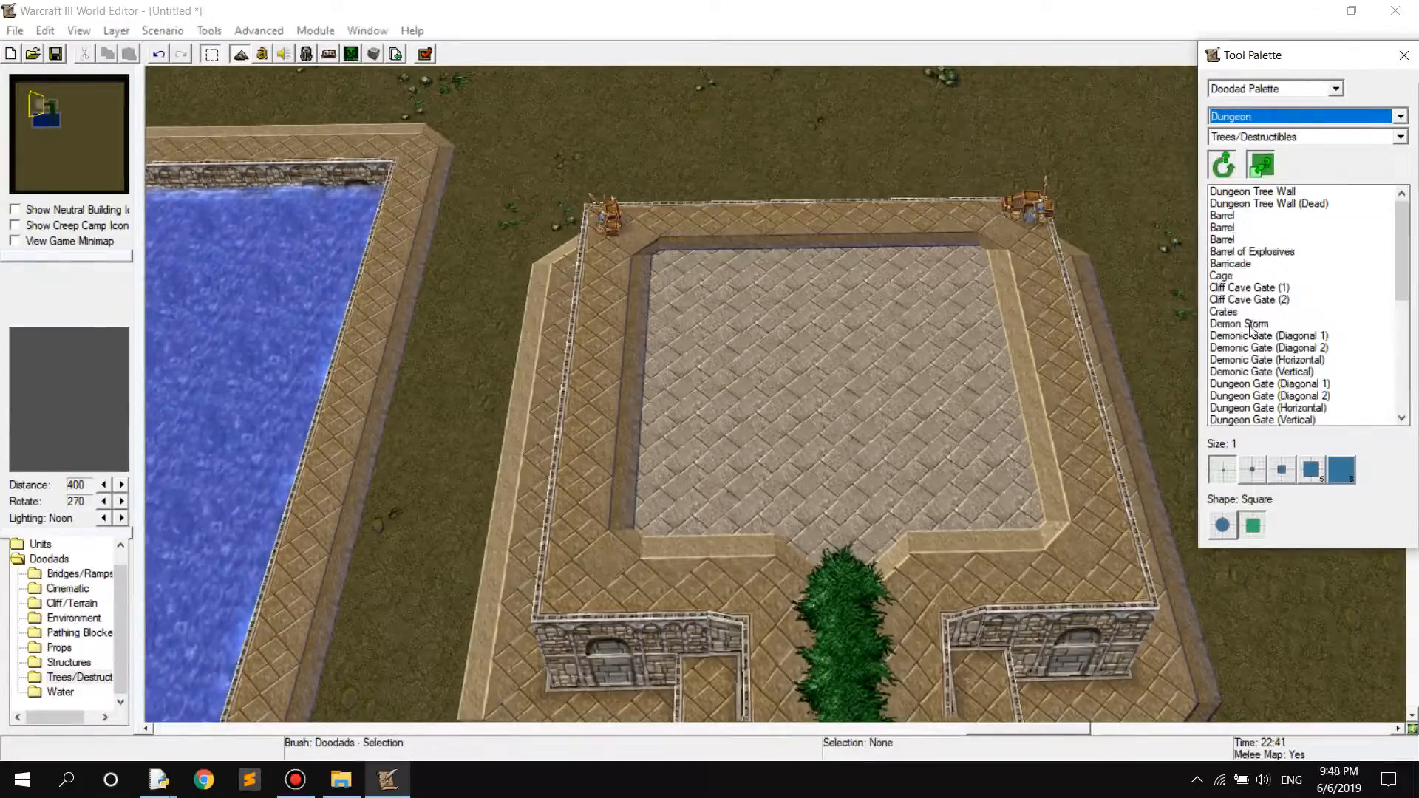
left_click(1252, 326)
left_click(1268, 360)
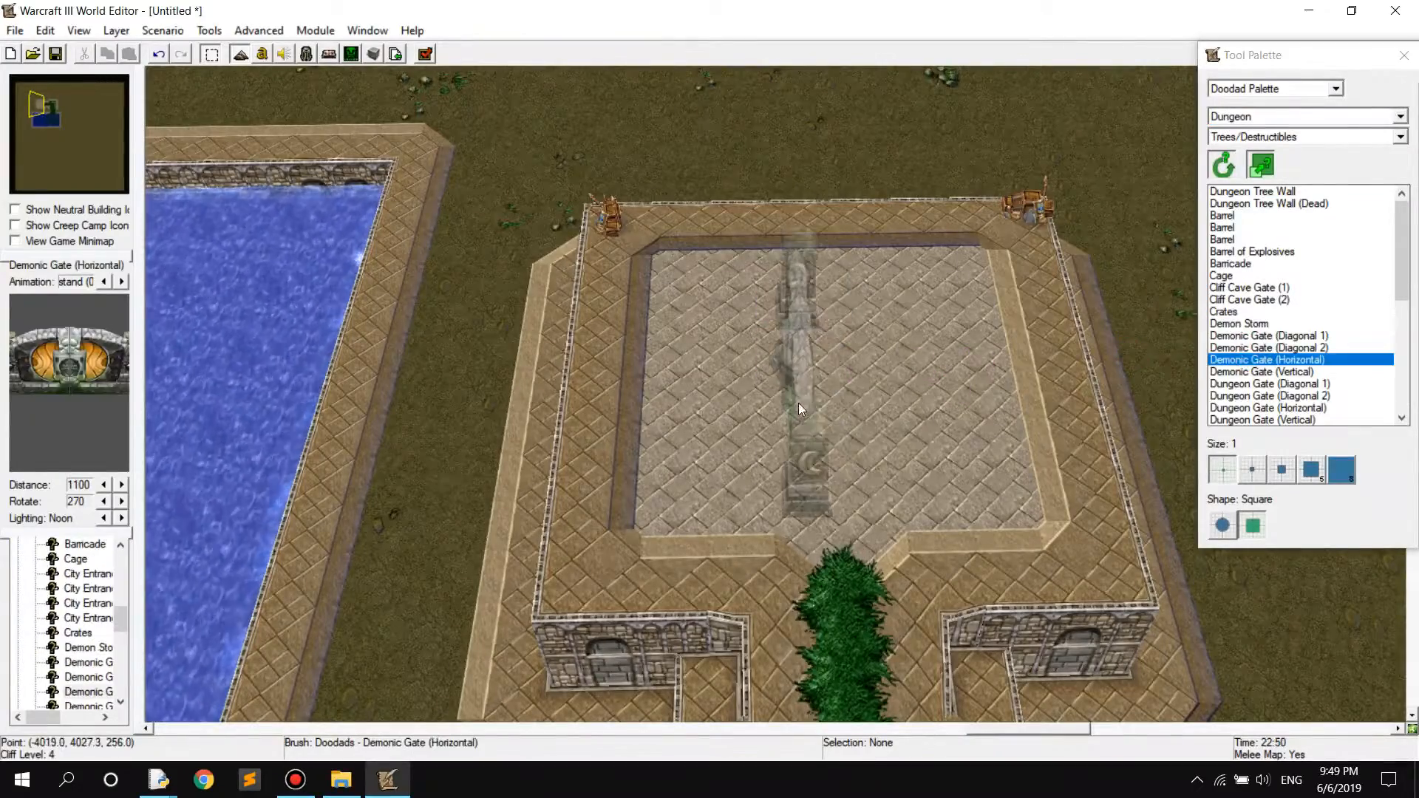
left_click(1275, 373)
right_click_drag(837, 578, 814, 439)
left_click(813, 439)
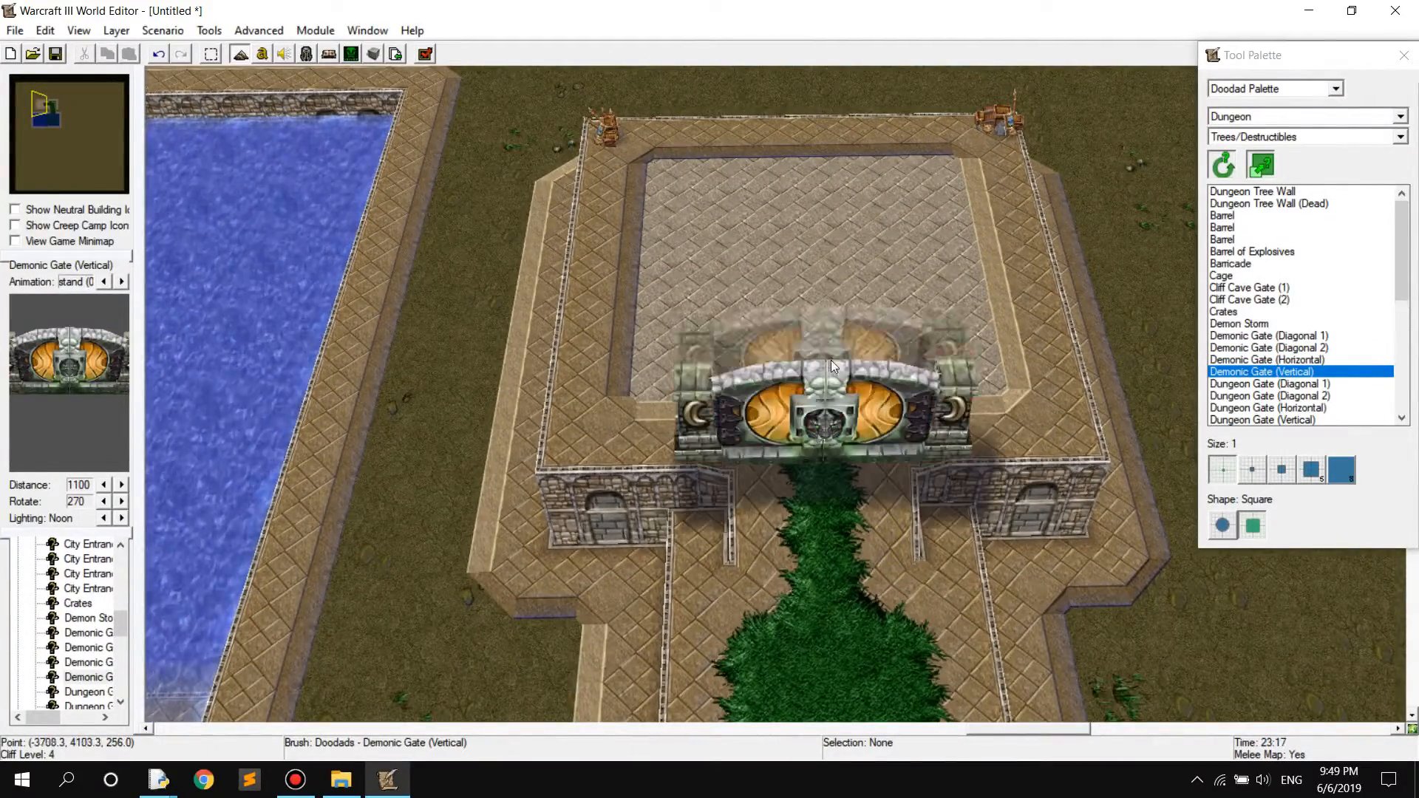
key("Escape")
left_click(871, 369)
right_click_drag(1002, 479, 1035, 170)
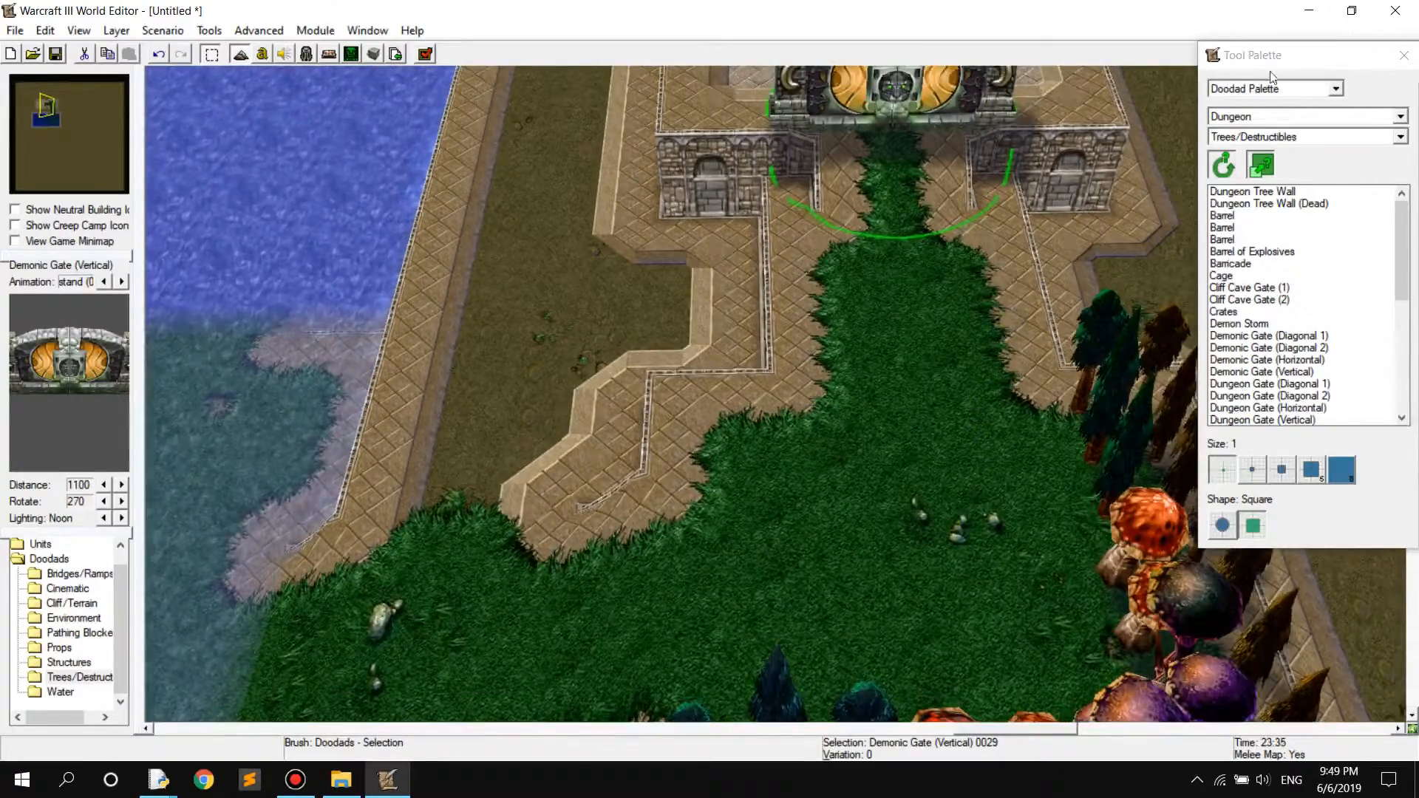
Switch to the Unit Palette and place a Player 1 (Red) Start Location on the grass beside the mushroom trees
left_click(1263, 116)
left_click(1264, 116)
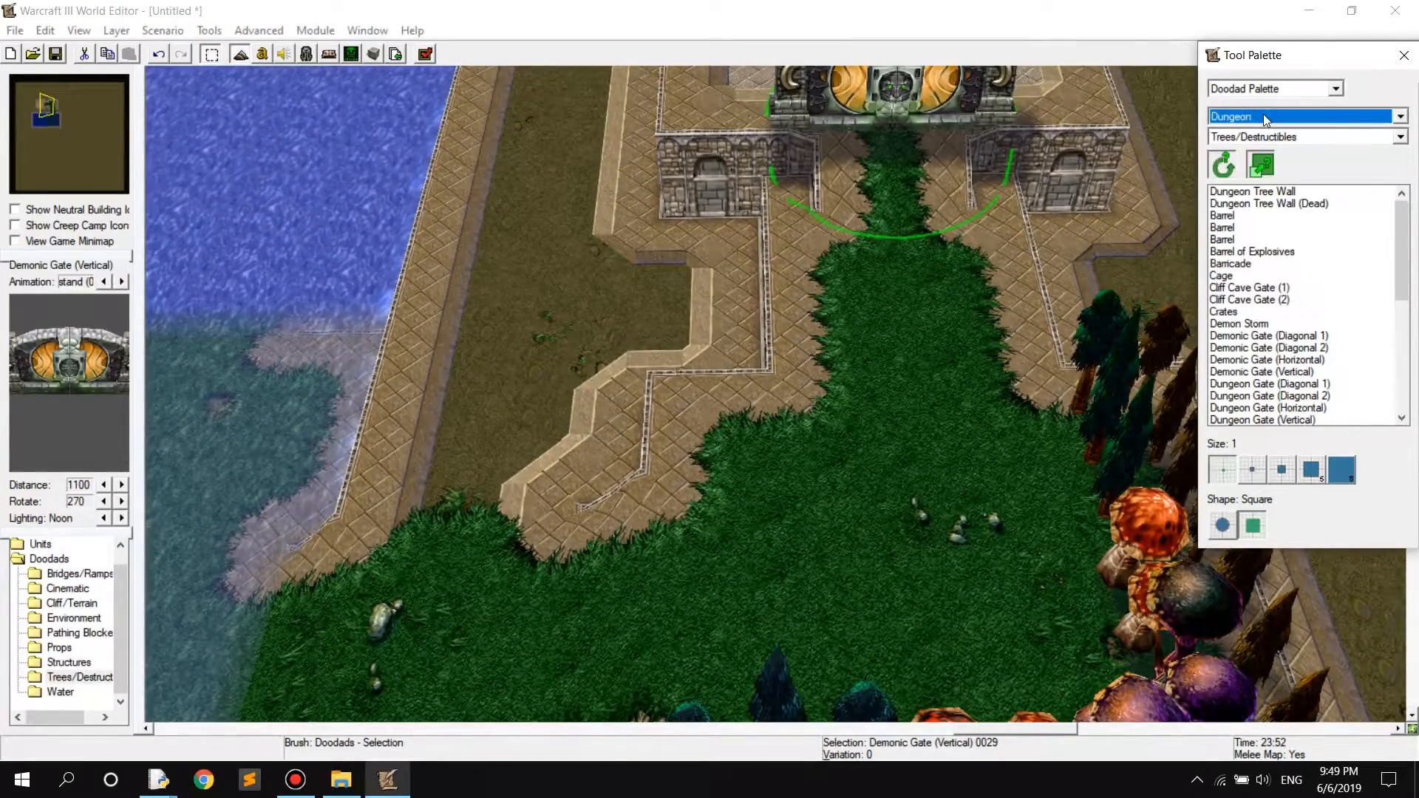
left_click(1270, 89)
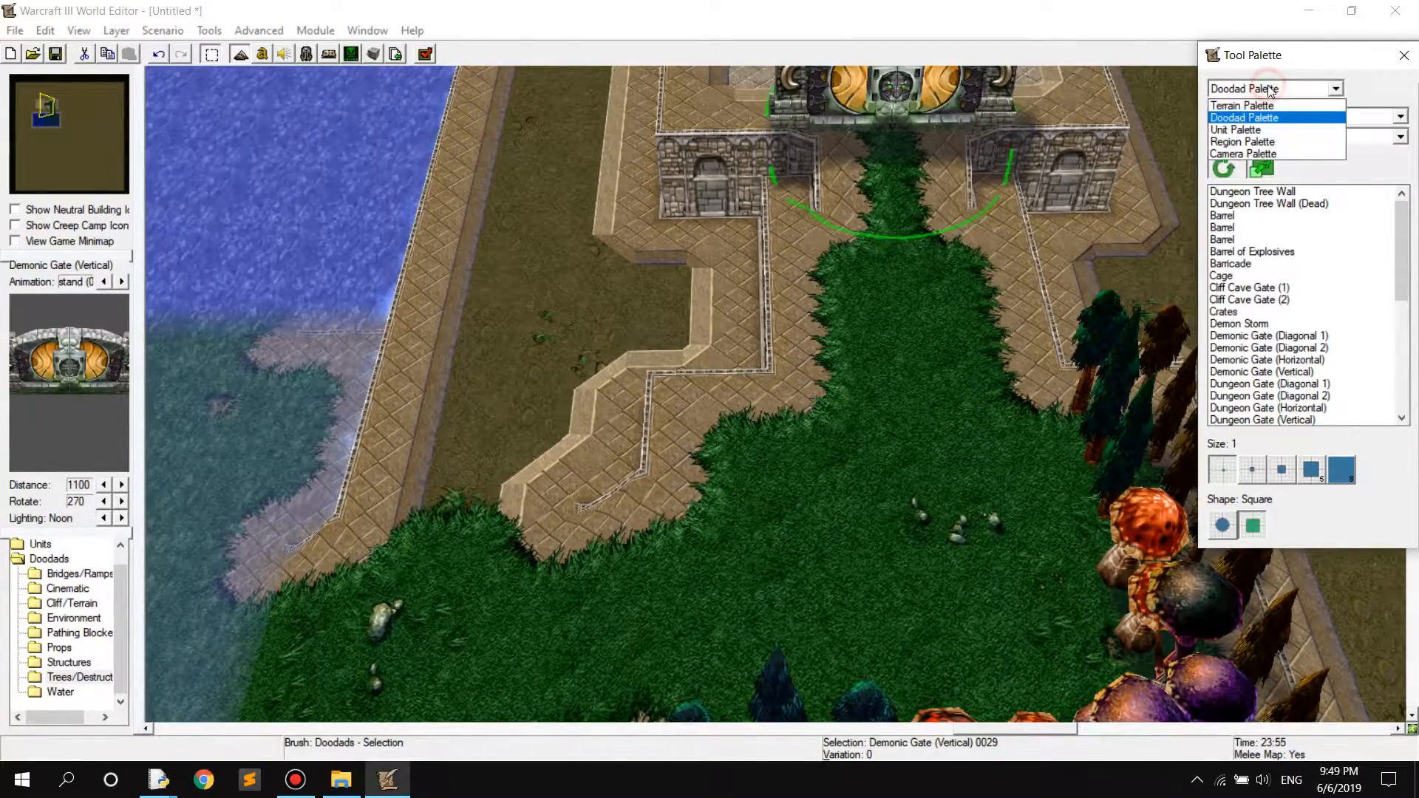
left_click(1259, 131)
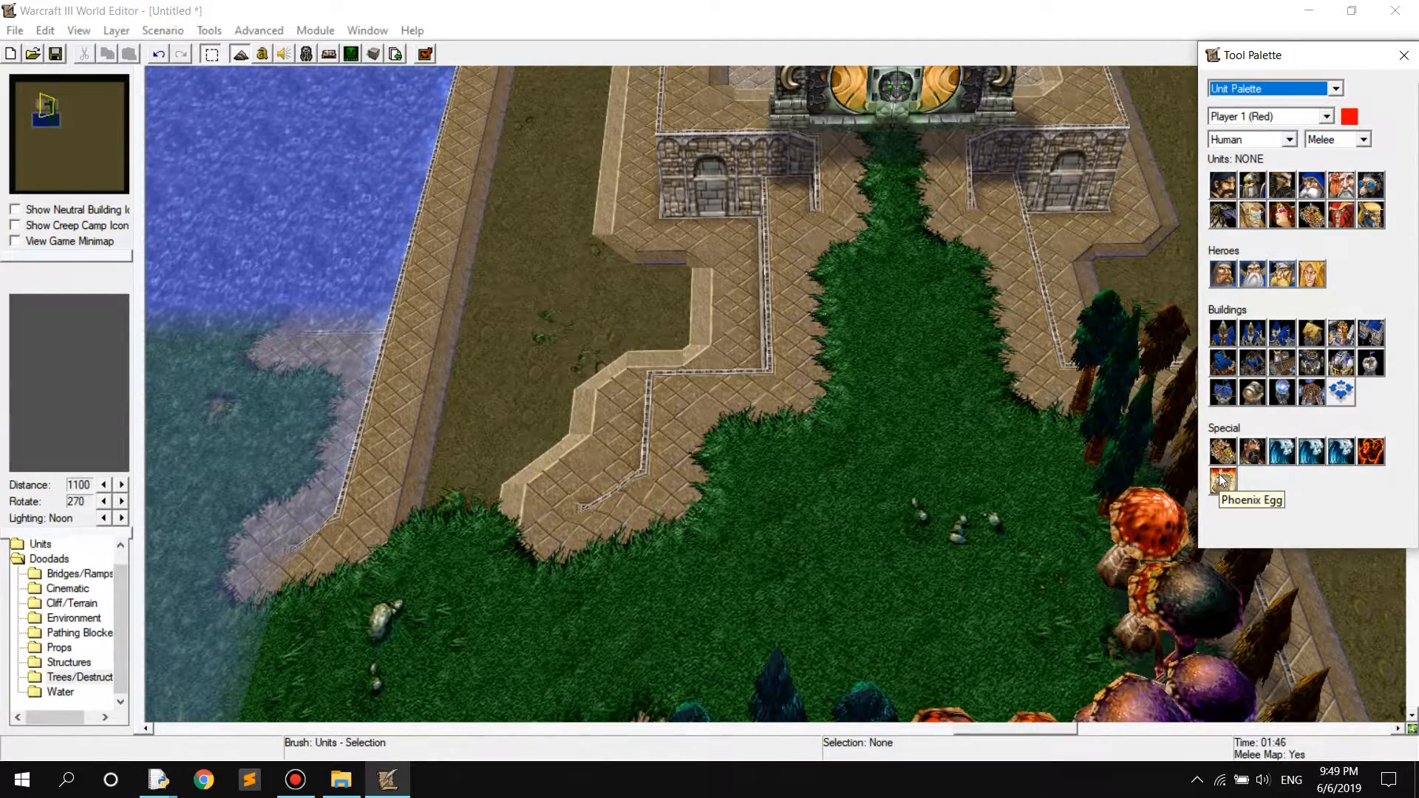
left_click(1342, 394)
scroll(913, 529, "up", 4)
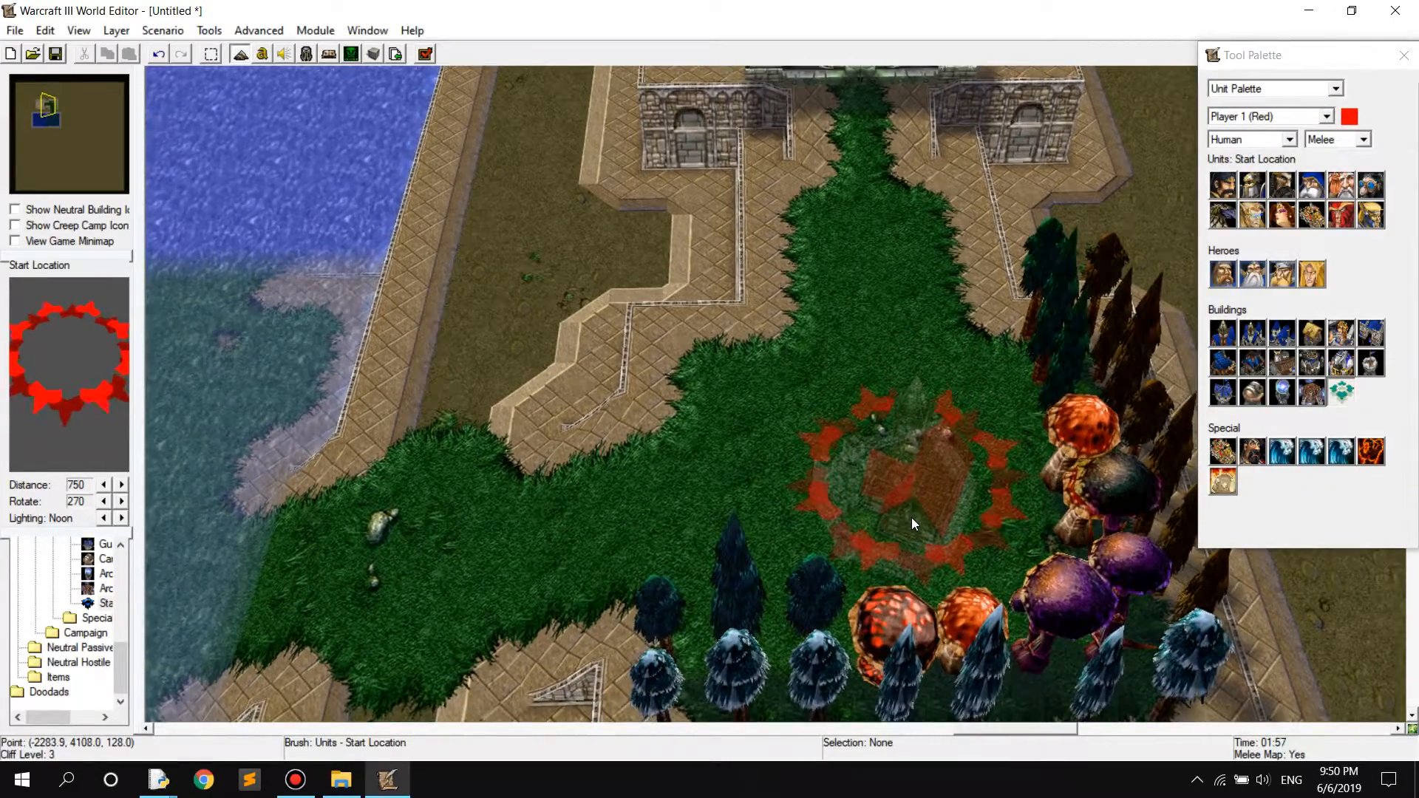
left_click(924, 514)
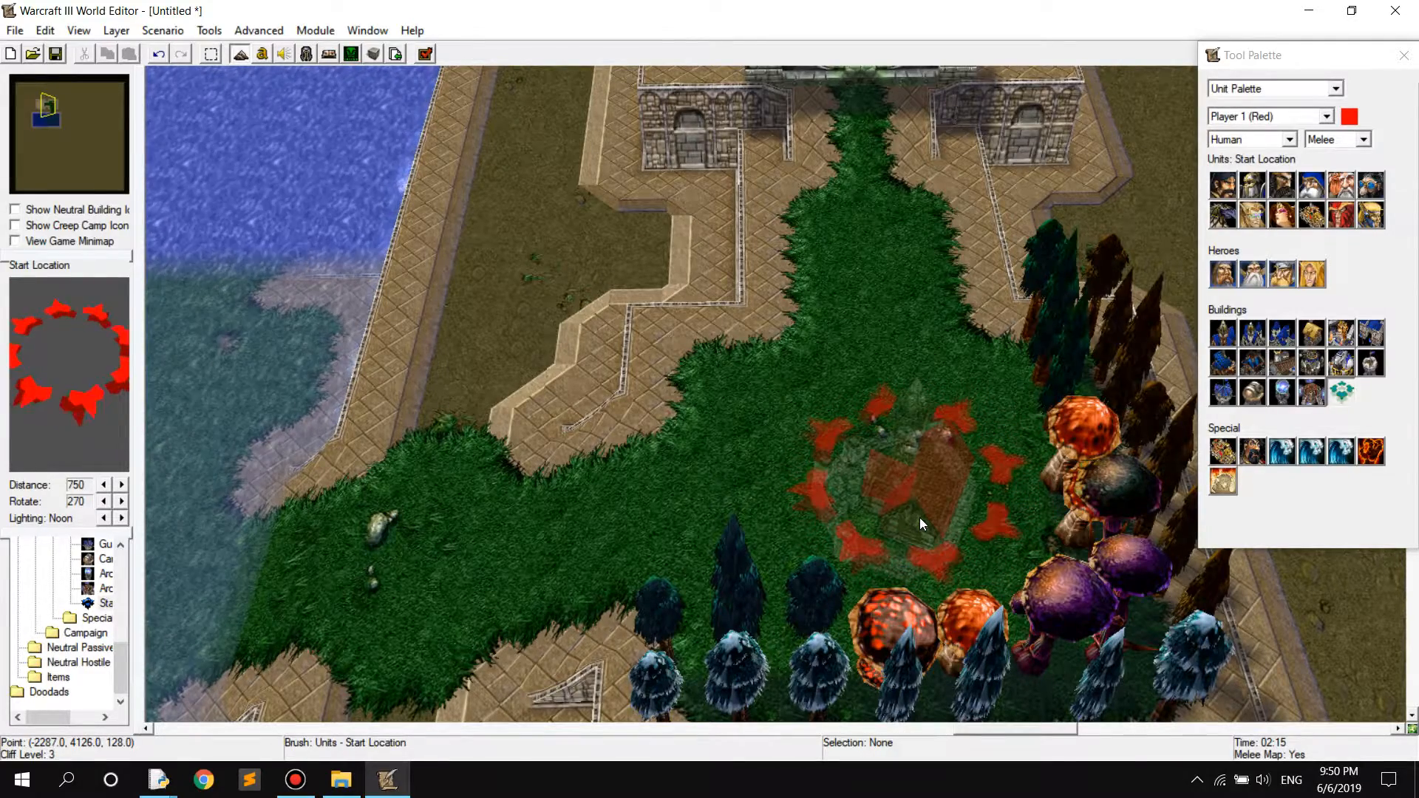
left_click(920, 517)
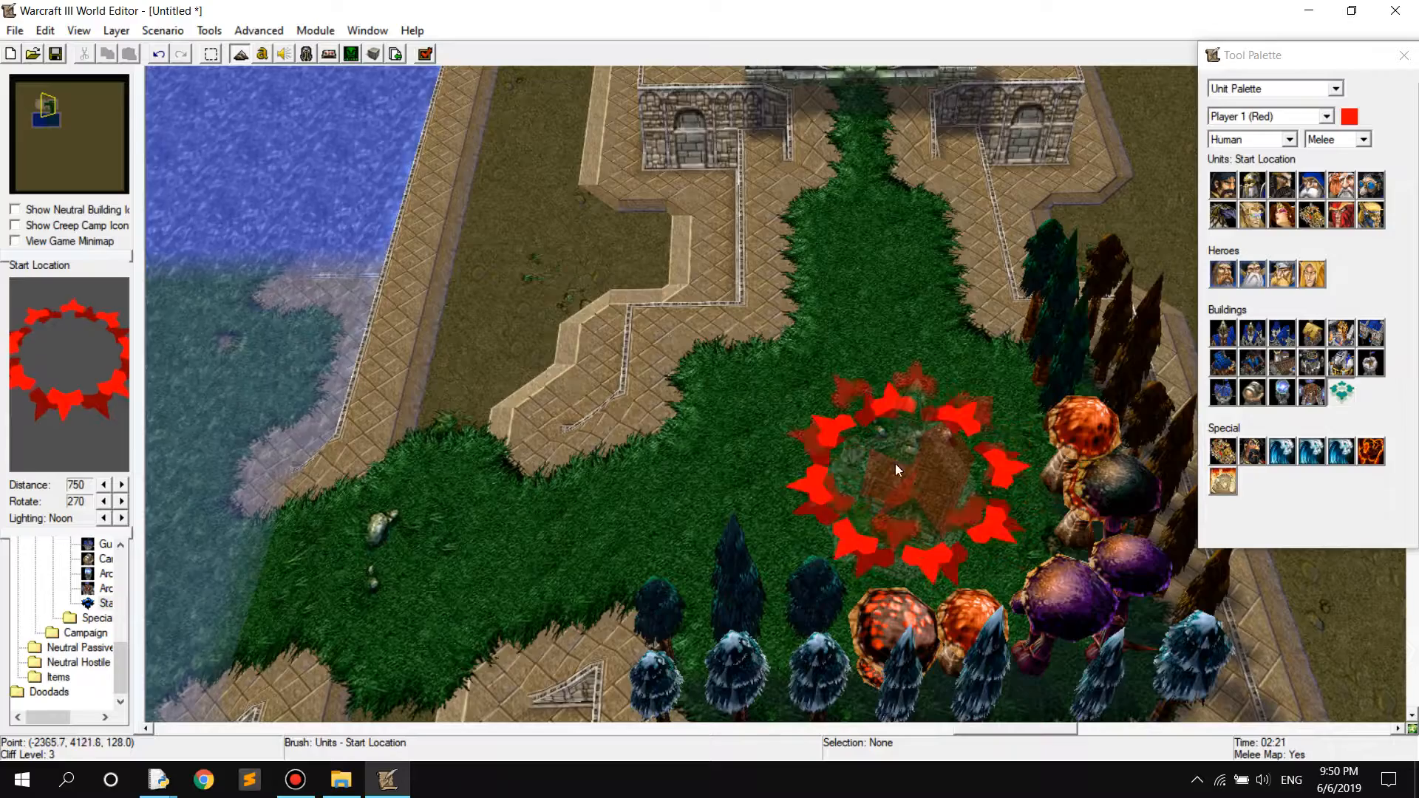
right_click_drag(889, 354, 879, 392)
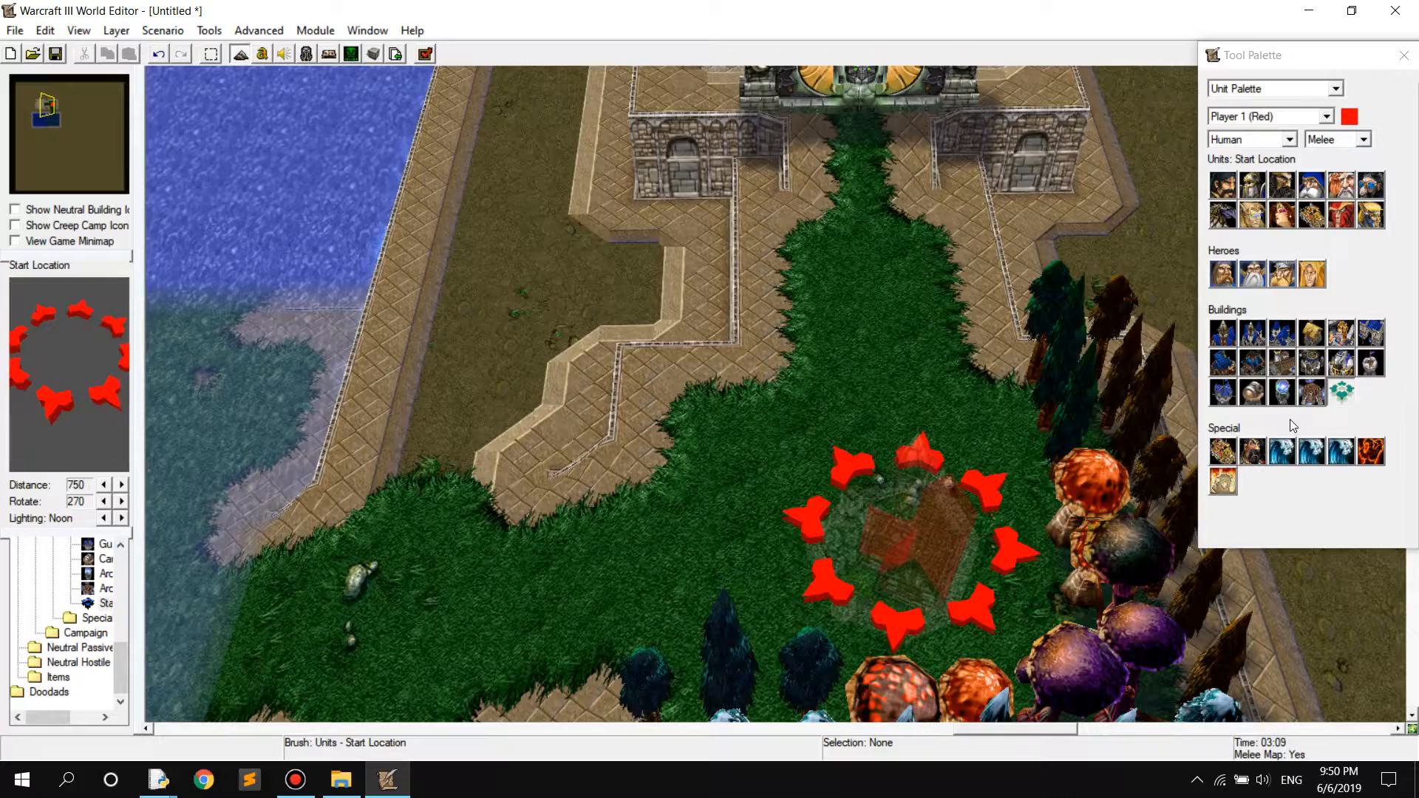
Preview the Start Location for Player 2 (Blue) and Player 4 (Purple), and return the owner to Player 1 (Red)
left_click(1268, 120)
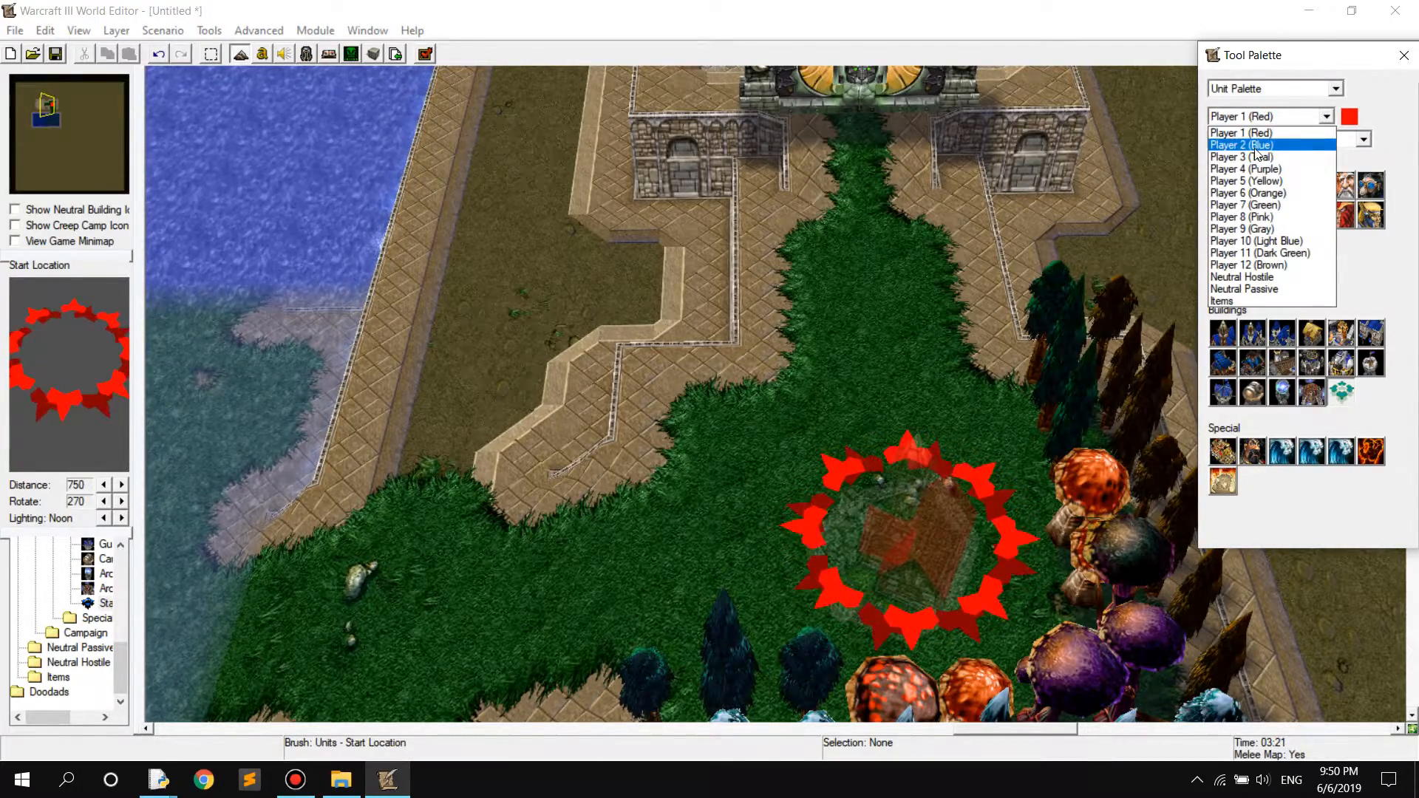
left_click(1256, 145)
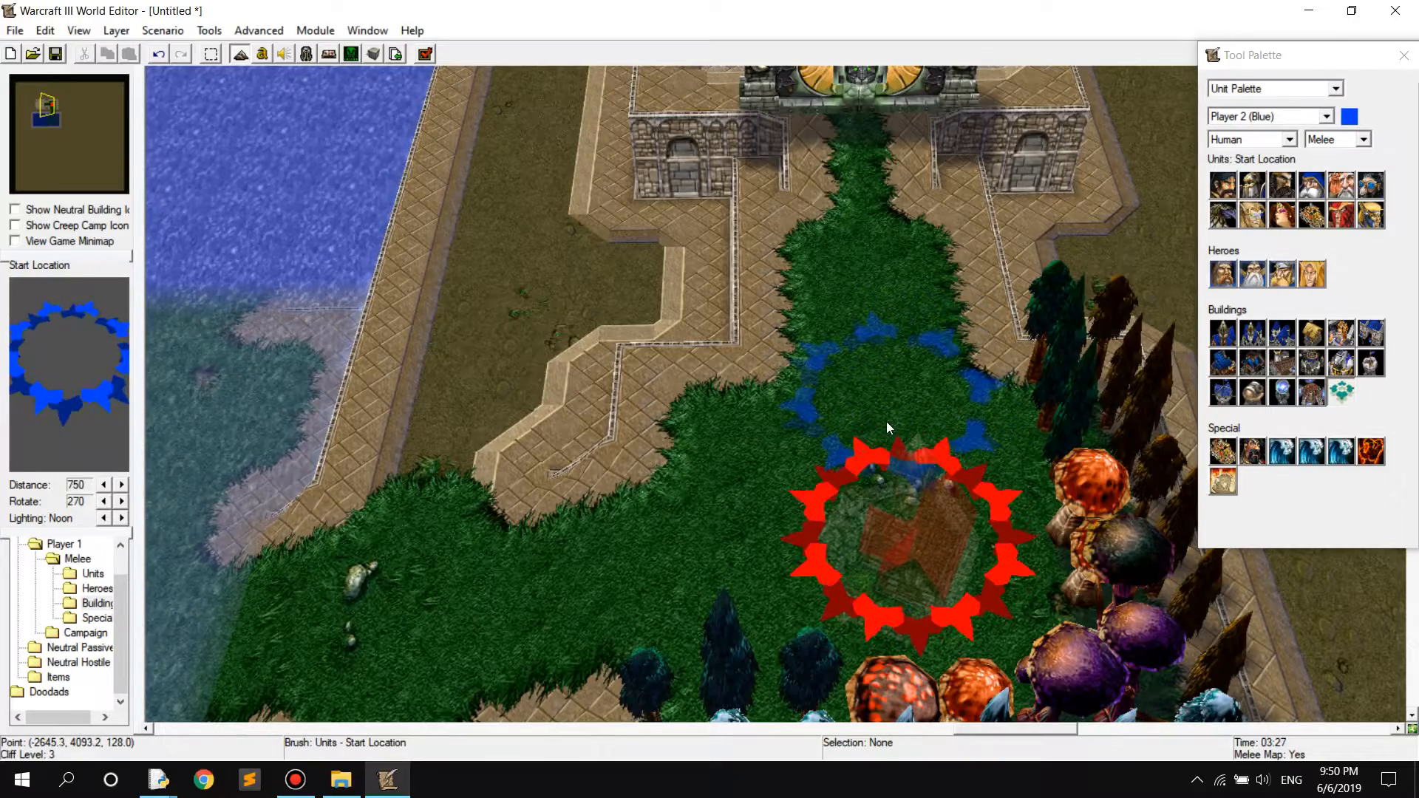
left_click(1275, 117)
left_click(1257, 170)
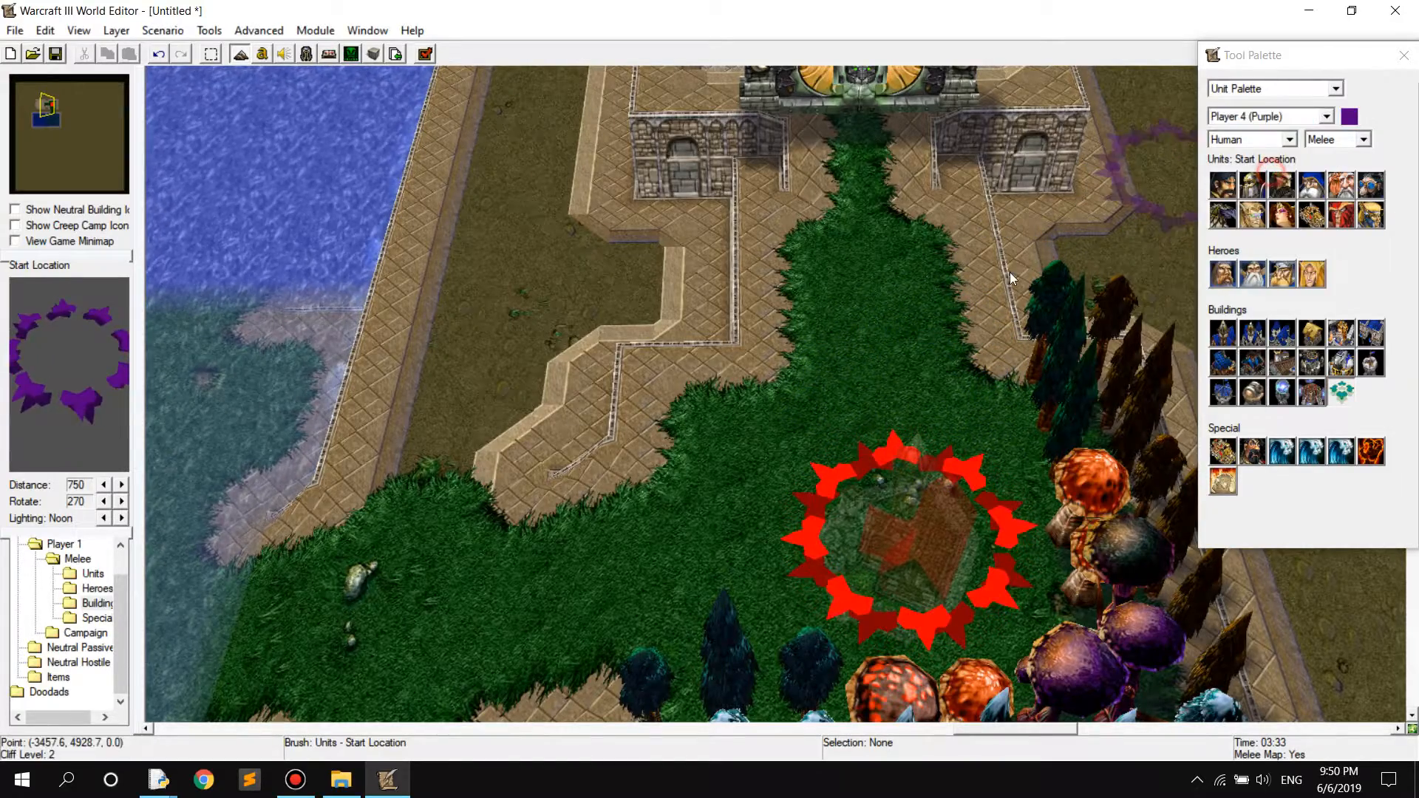
left_click(1275, 116)
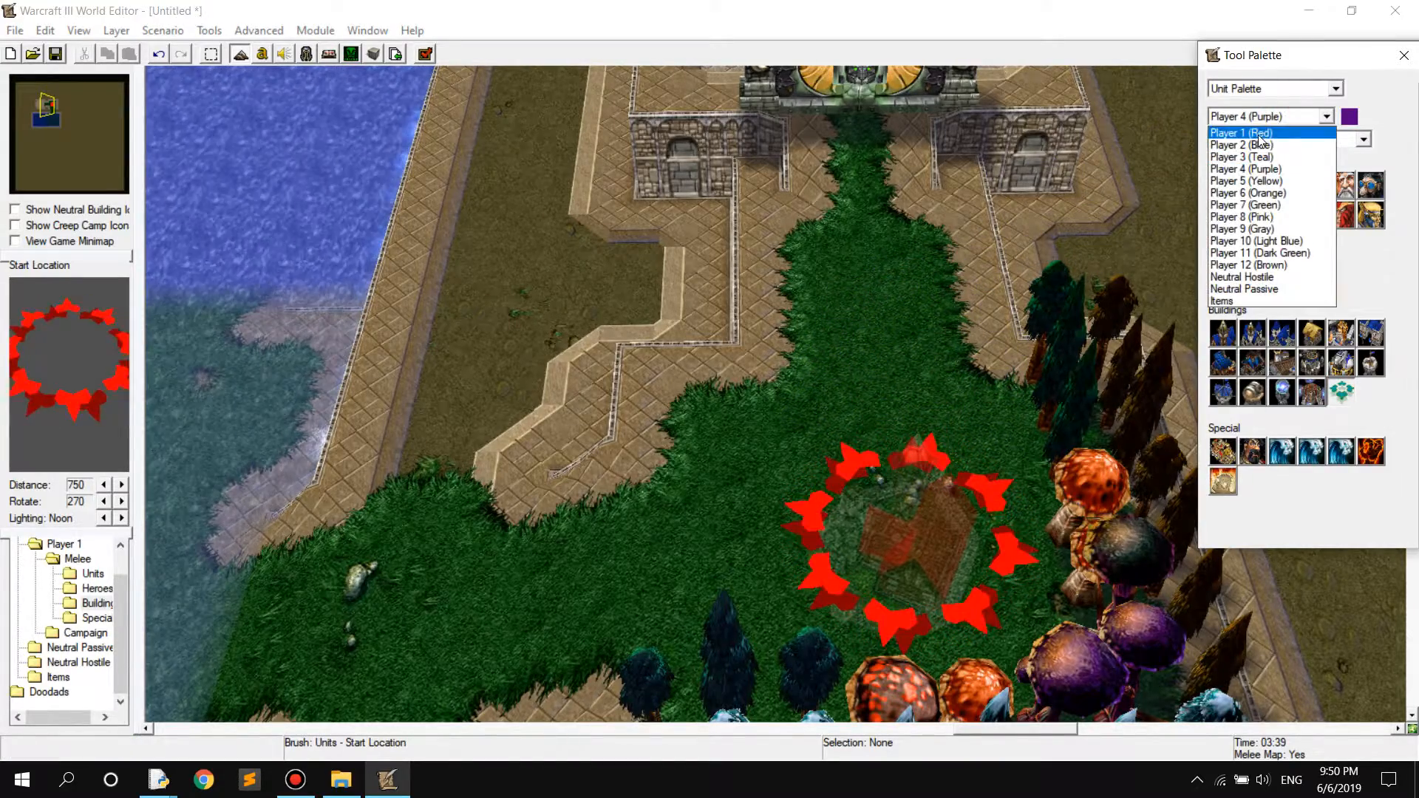
left_click(1257, 133)
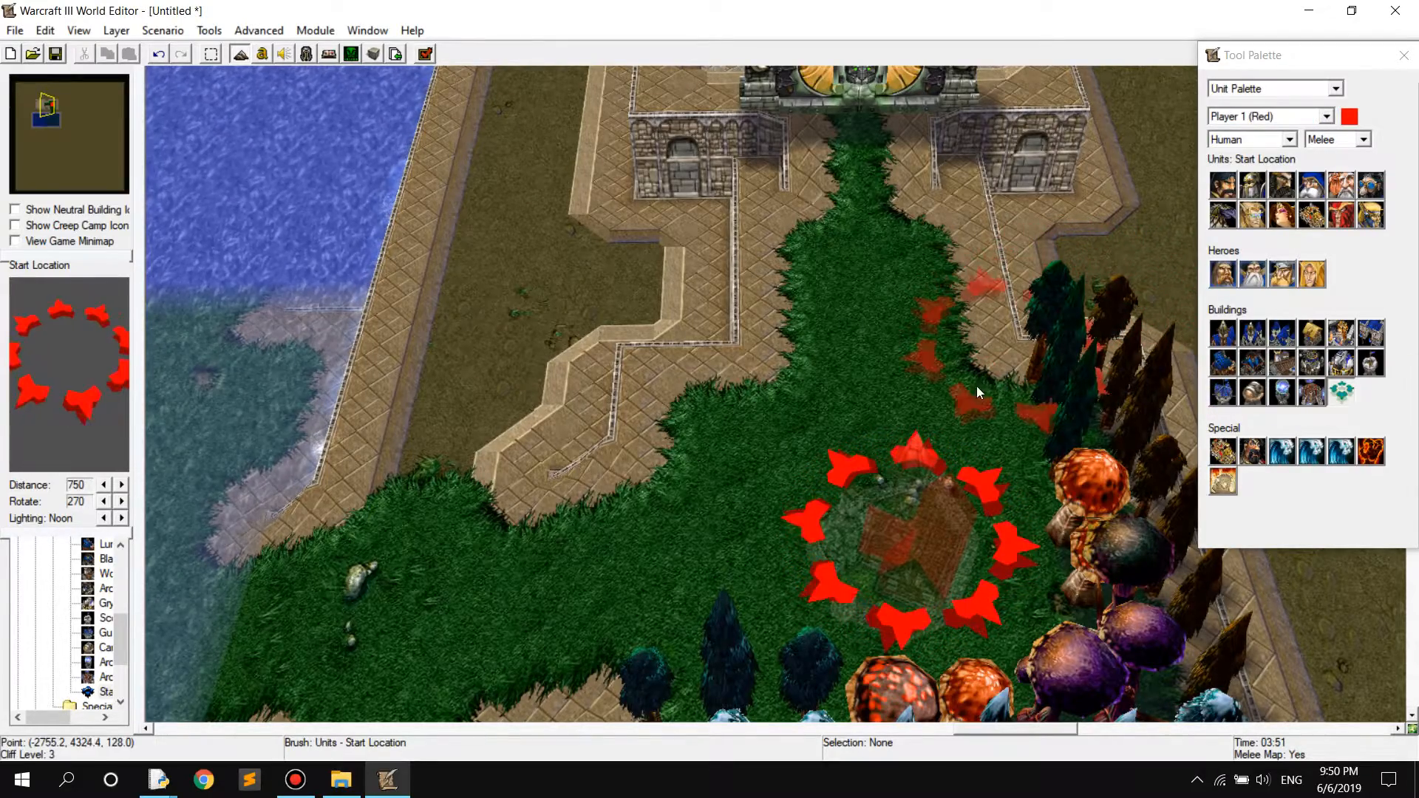
right_click_drag(876, 318, 908, 306)
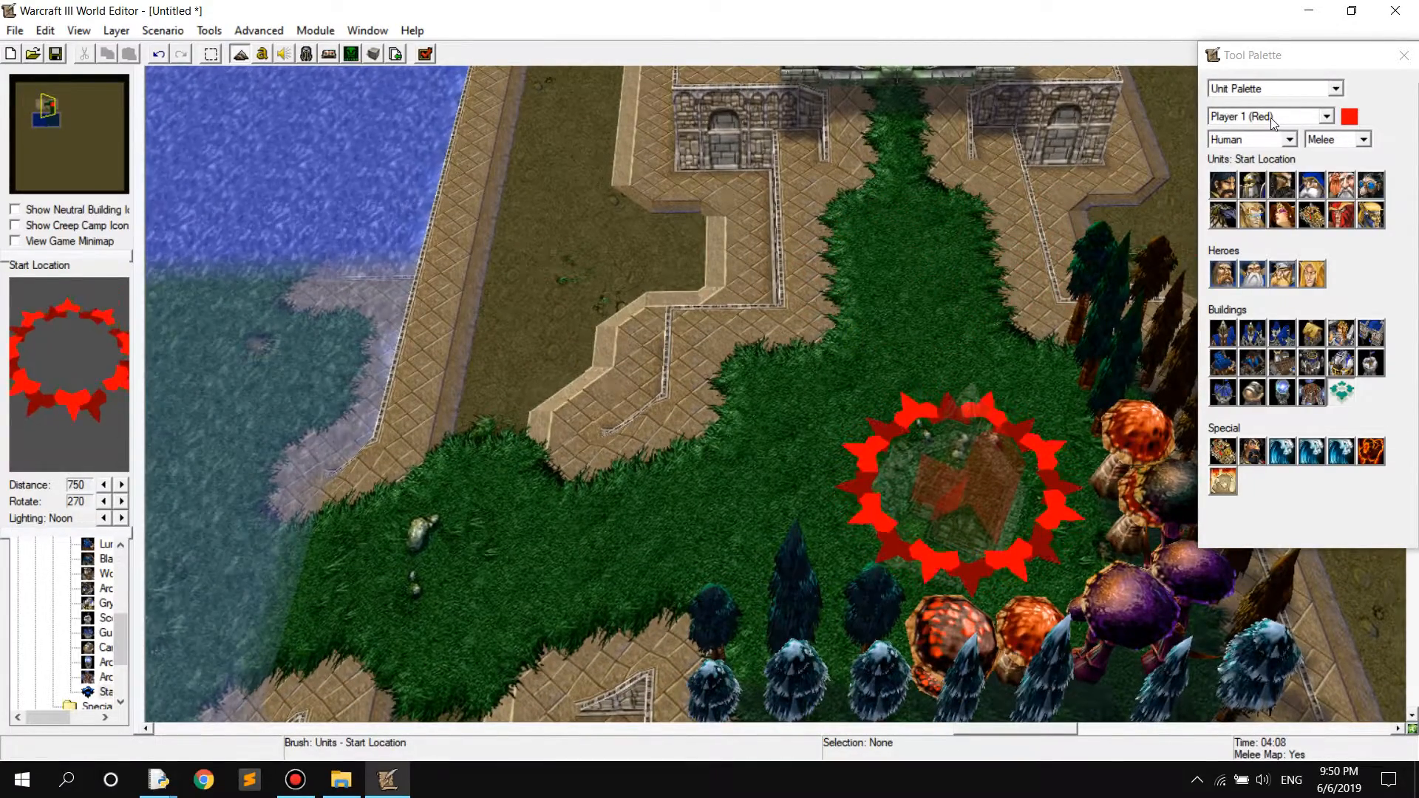
Show the Orc and Undead melee unit sets for Player 1 (Red)
left_click(1289, 140)
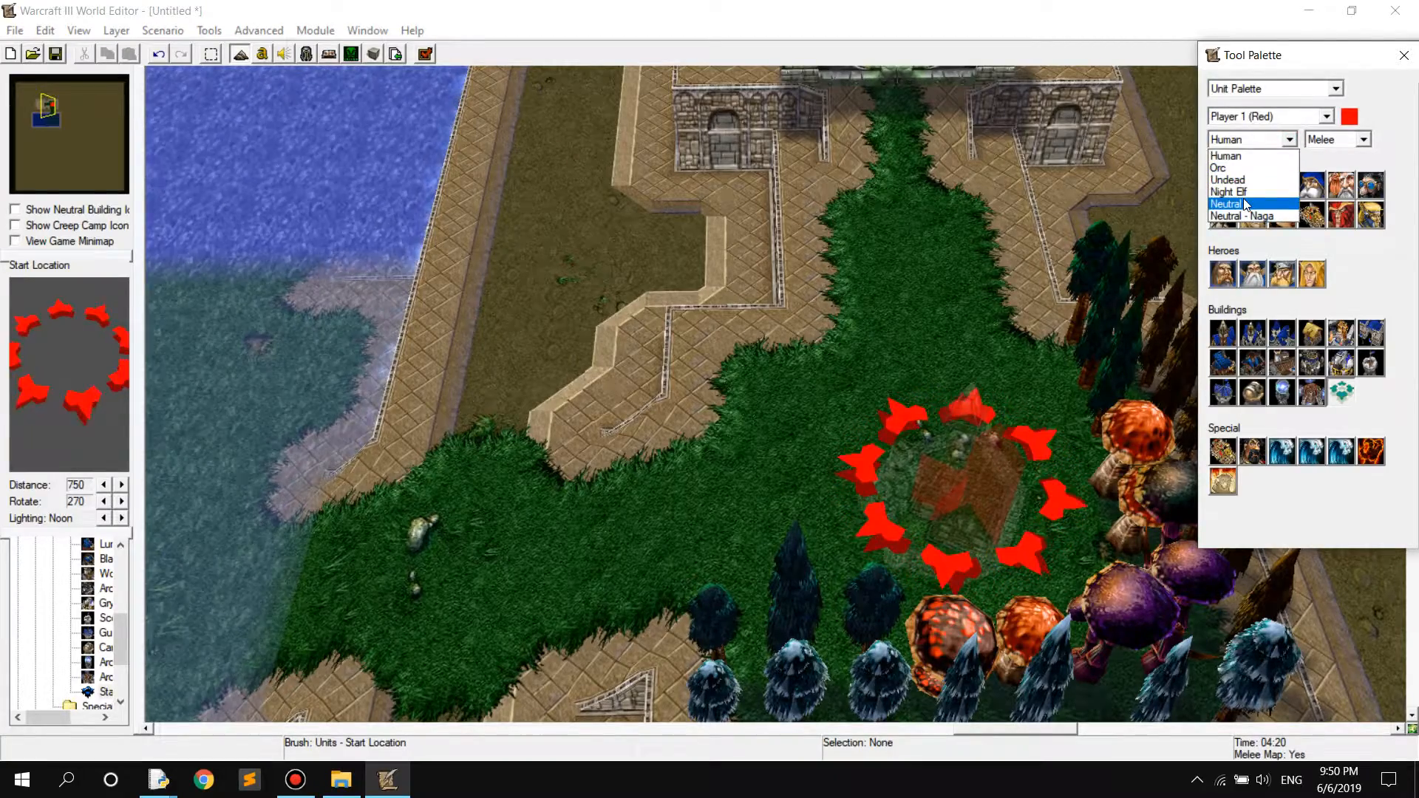
left_click(1220, 168)
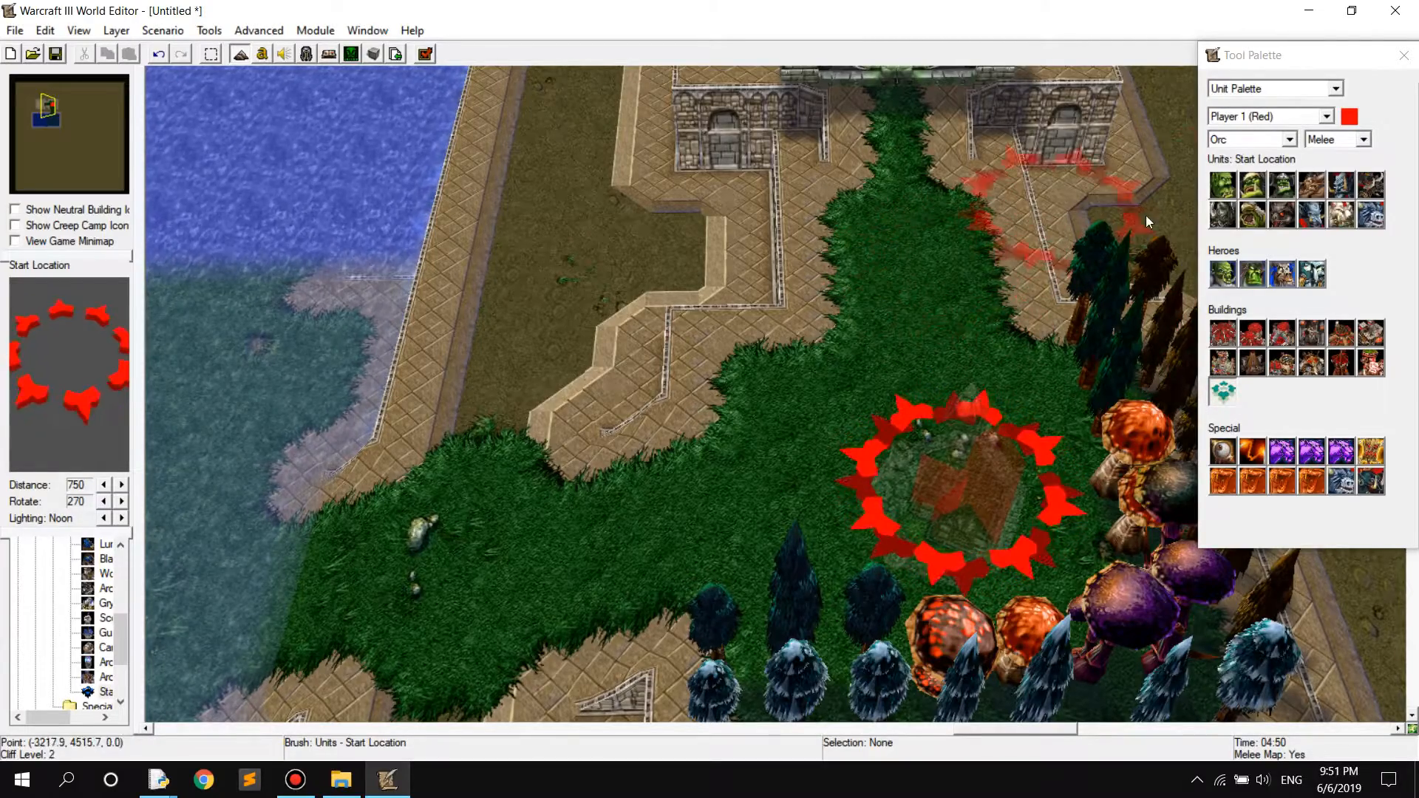
left_click(1244, 139)
left_click(1228, 179)
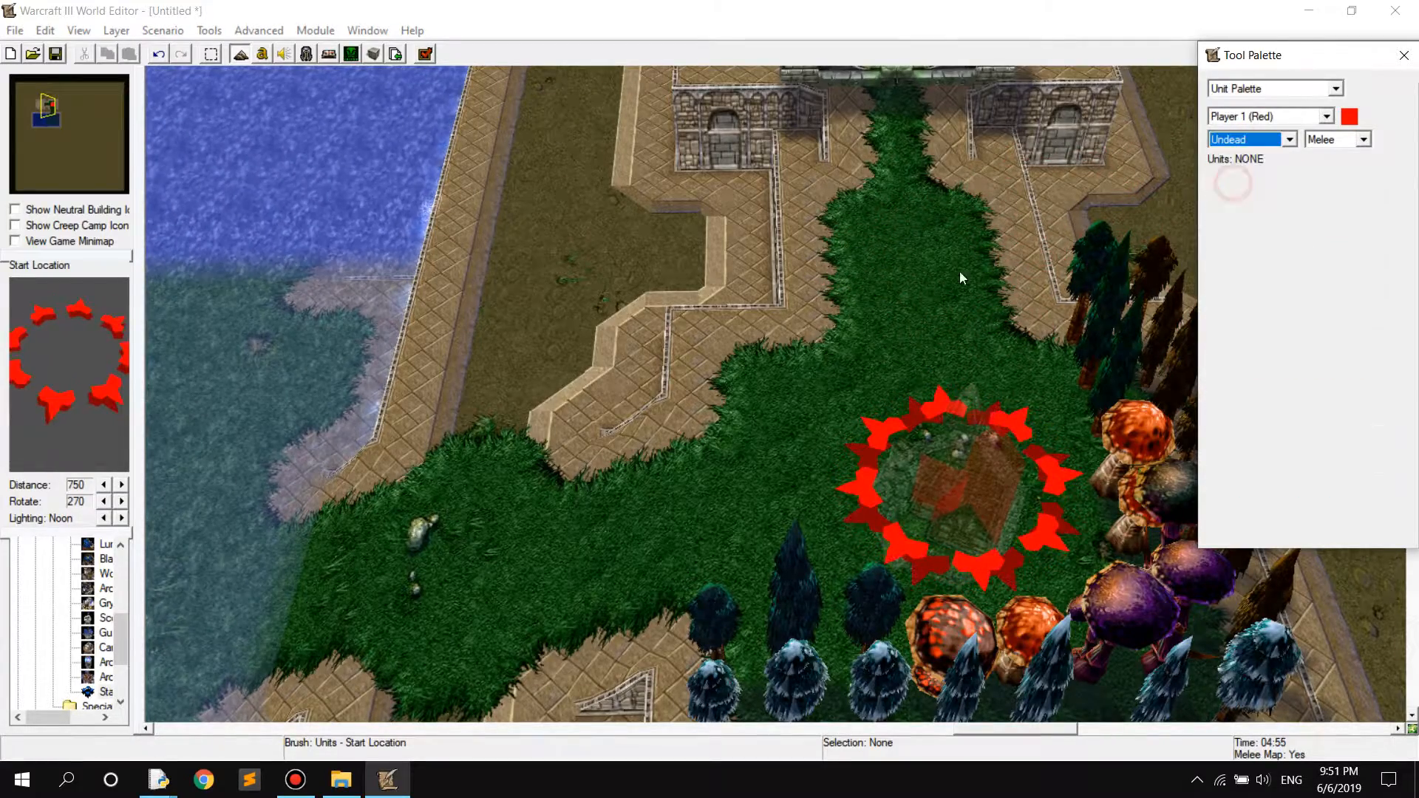
right_click_drag(739, 480, 972, 364)
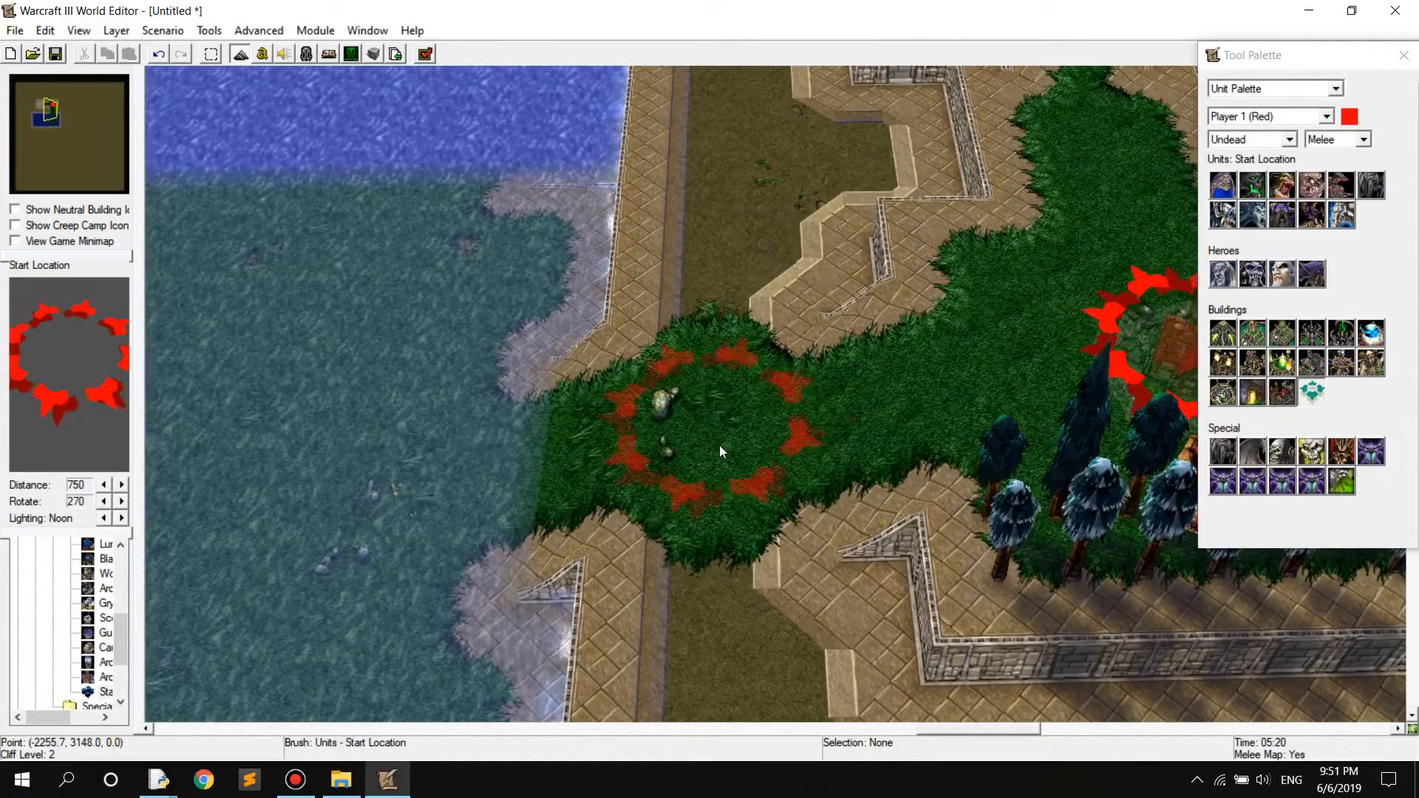
right_click_drag(868, 409, 778, 459)
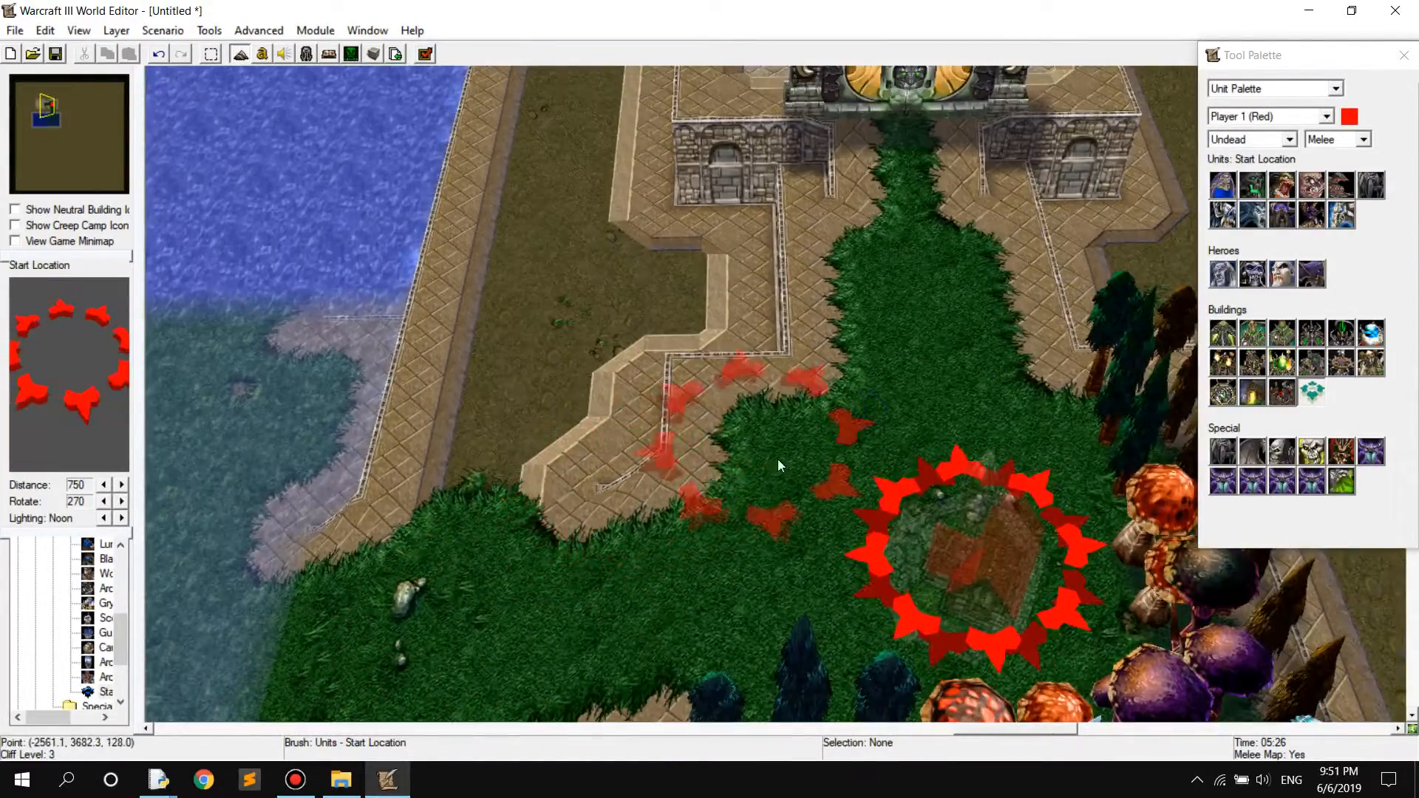
right_click_drag(929, 338, 896, 423)
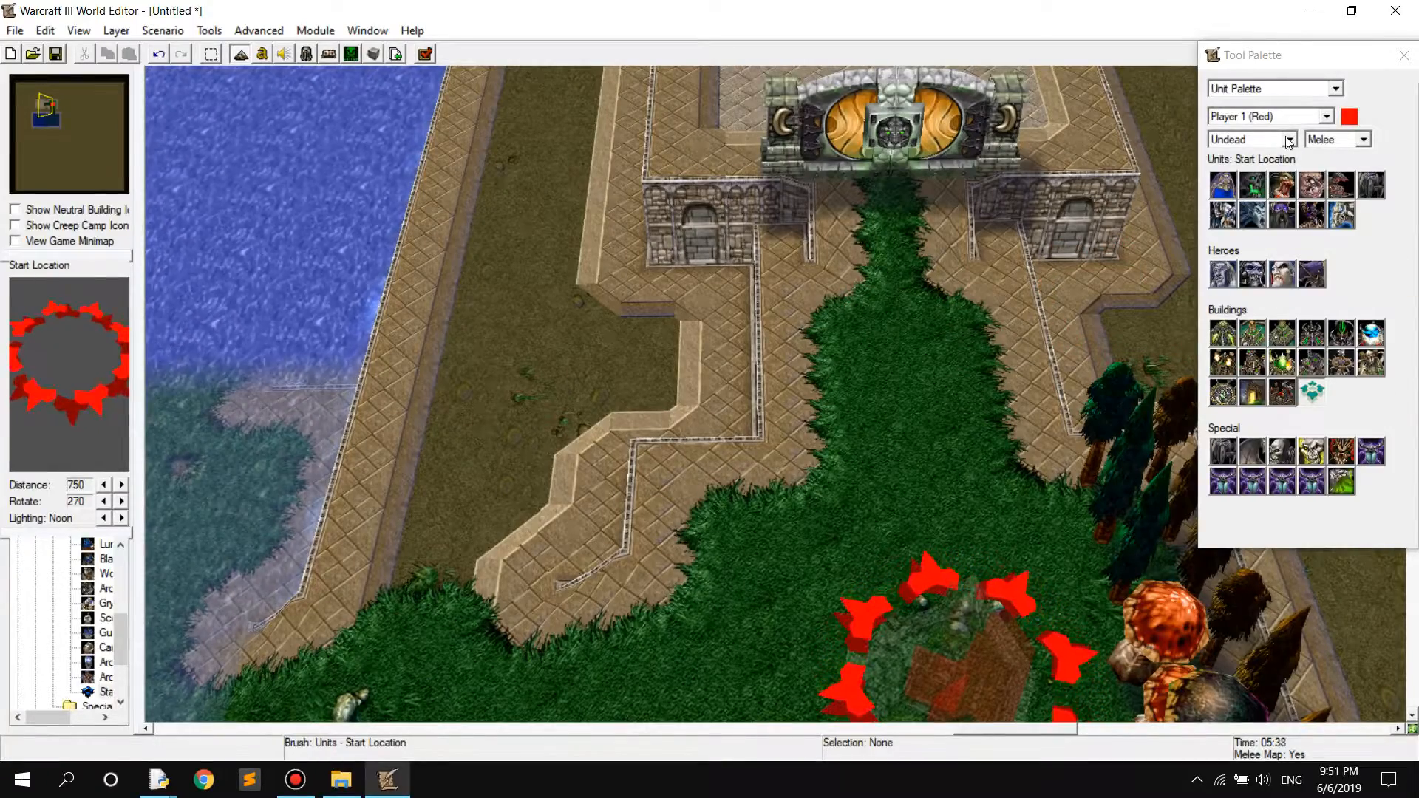
Try the Undead Necropolis as the placement brush, discard it, and return the race to Human
left_click(1224, 334)
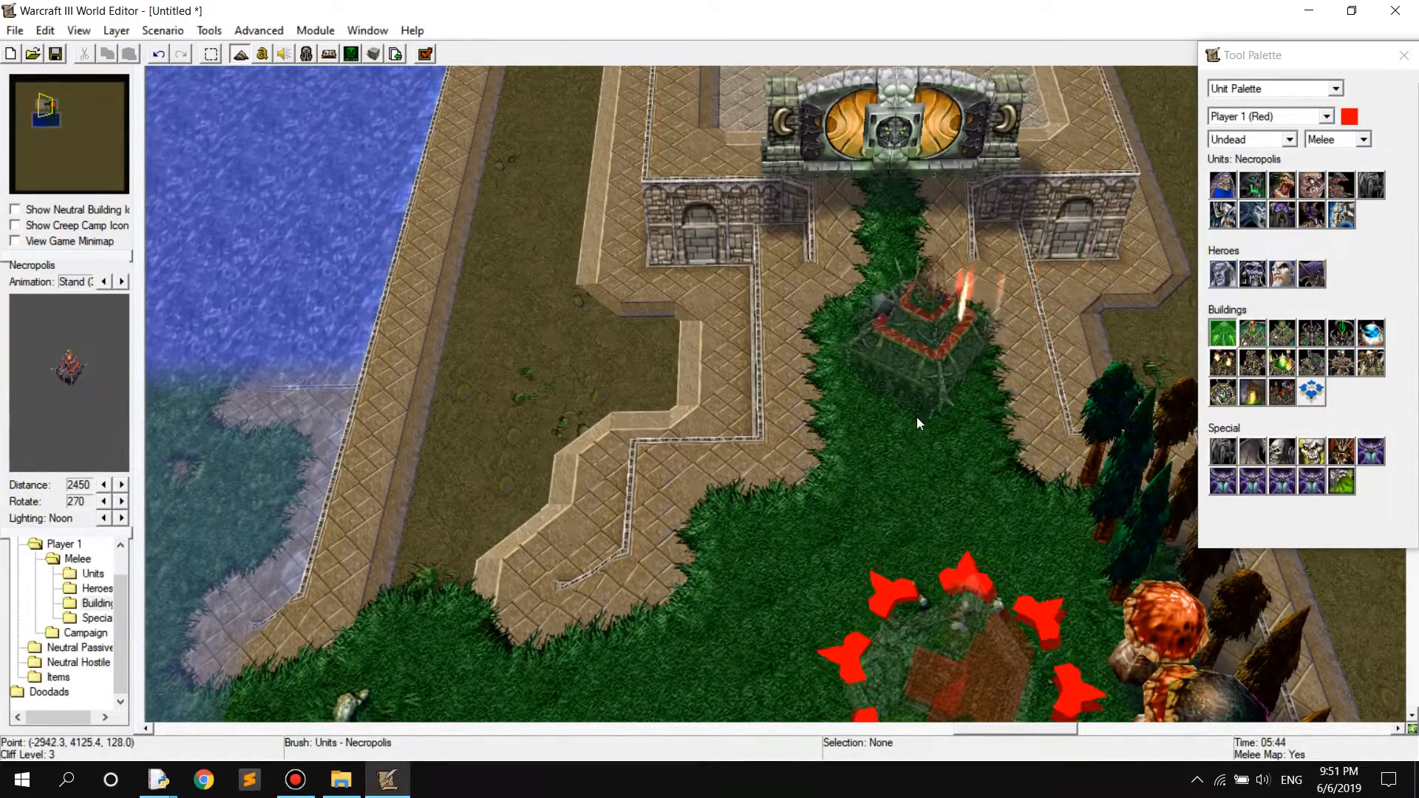
right_click(920, 415)
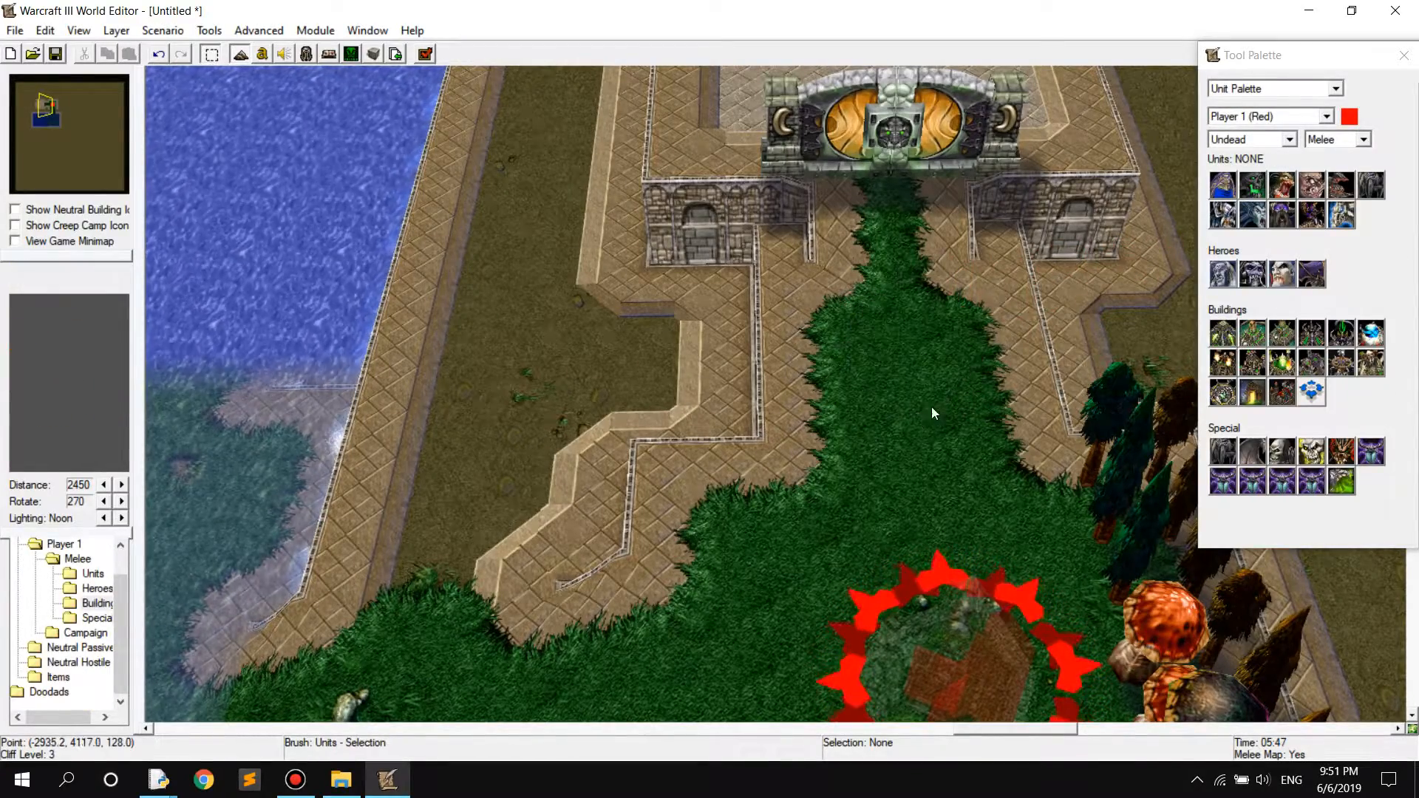
left_click(1253, 140)
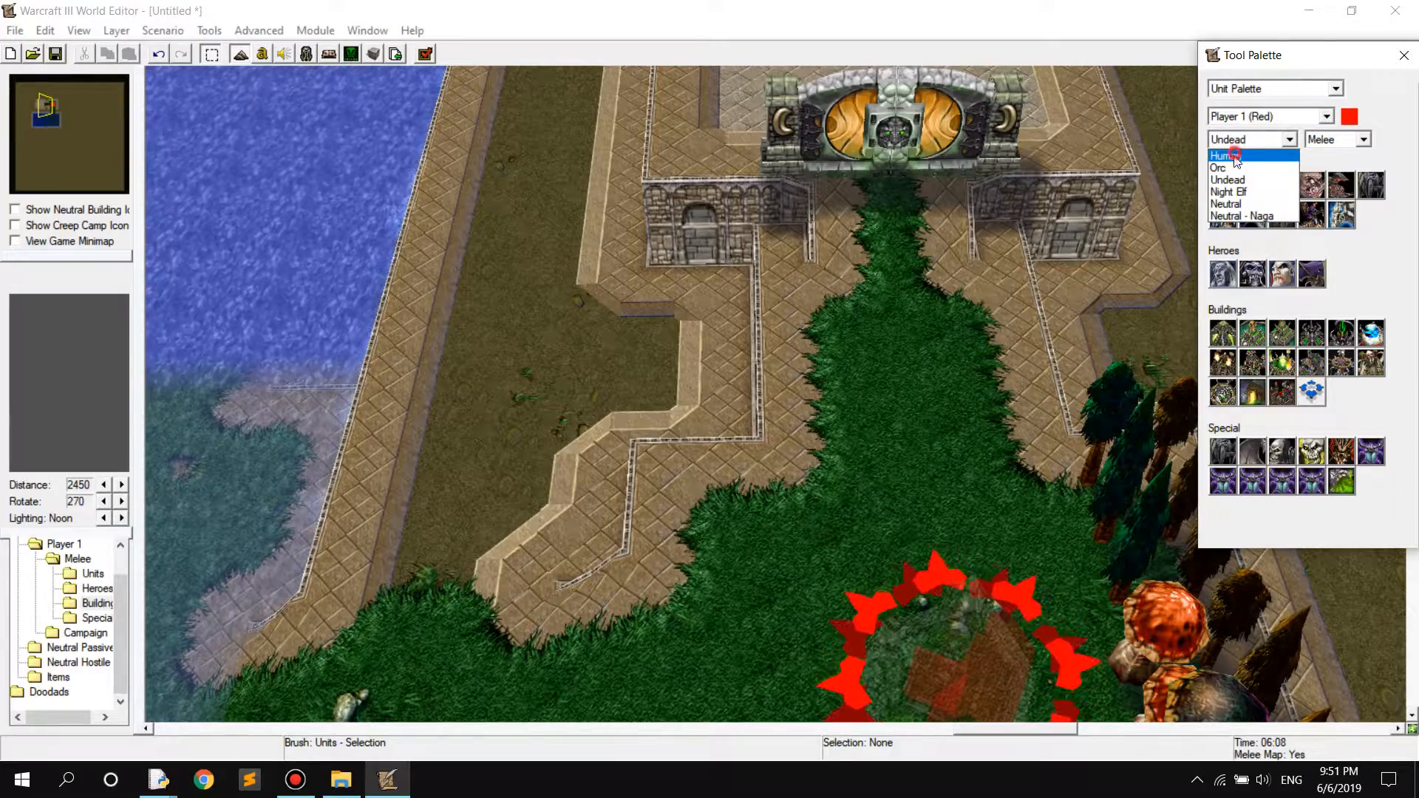
left_click(1236, 156)
Pick the Neutral Passive Gold Mine and test possible spots around the start location and Brick platform
left_click(1275, 117)
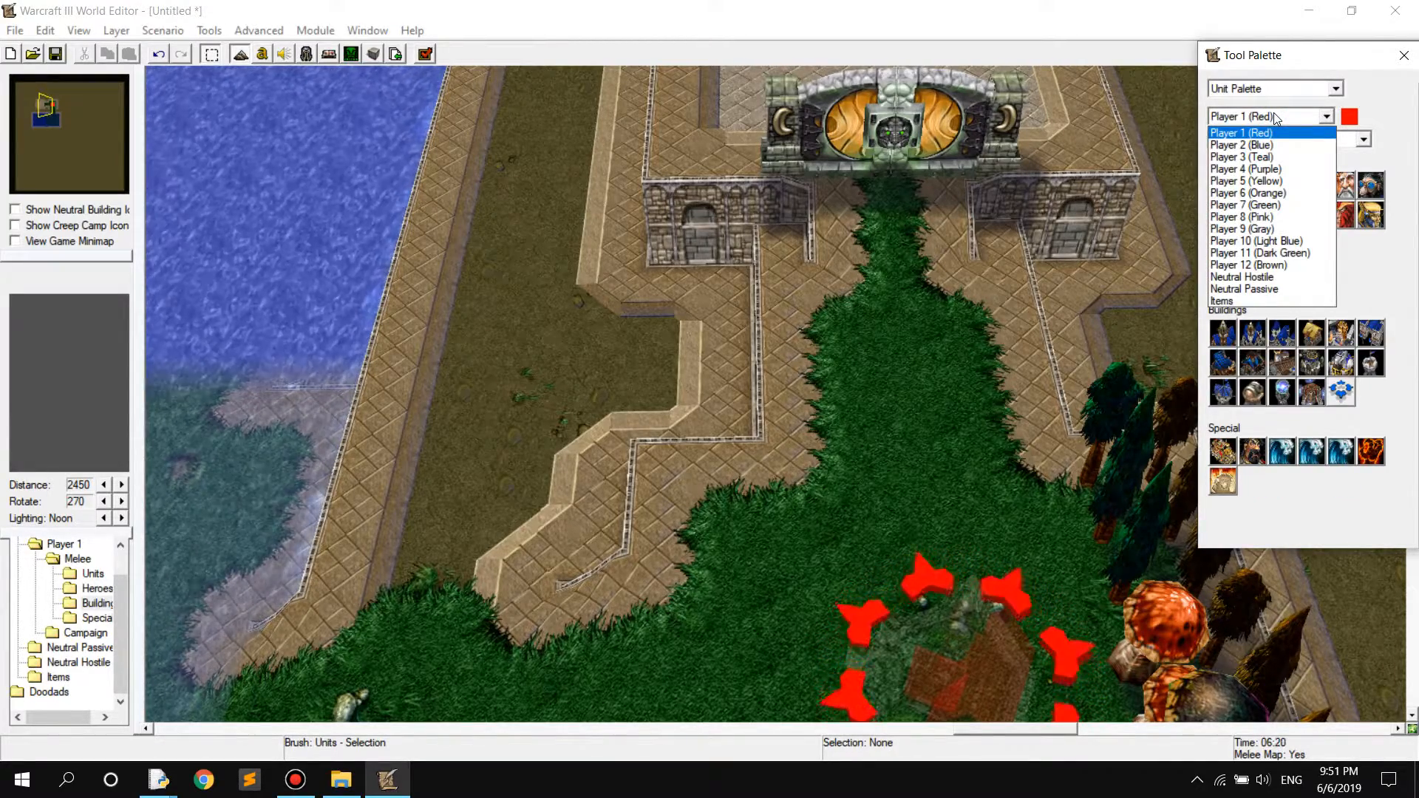
left_click(1263, 289)
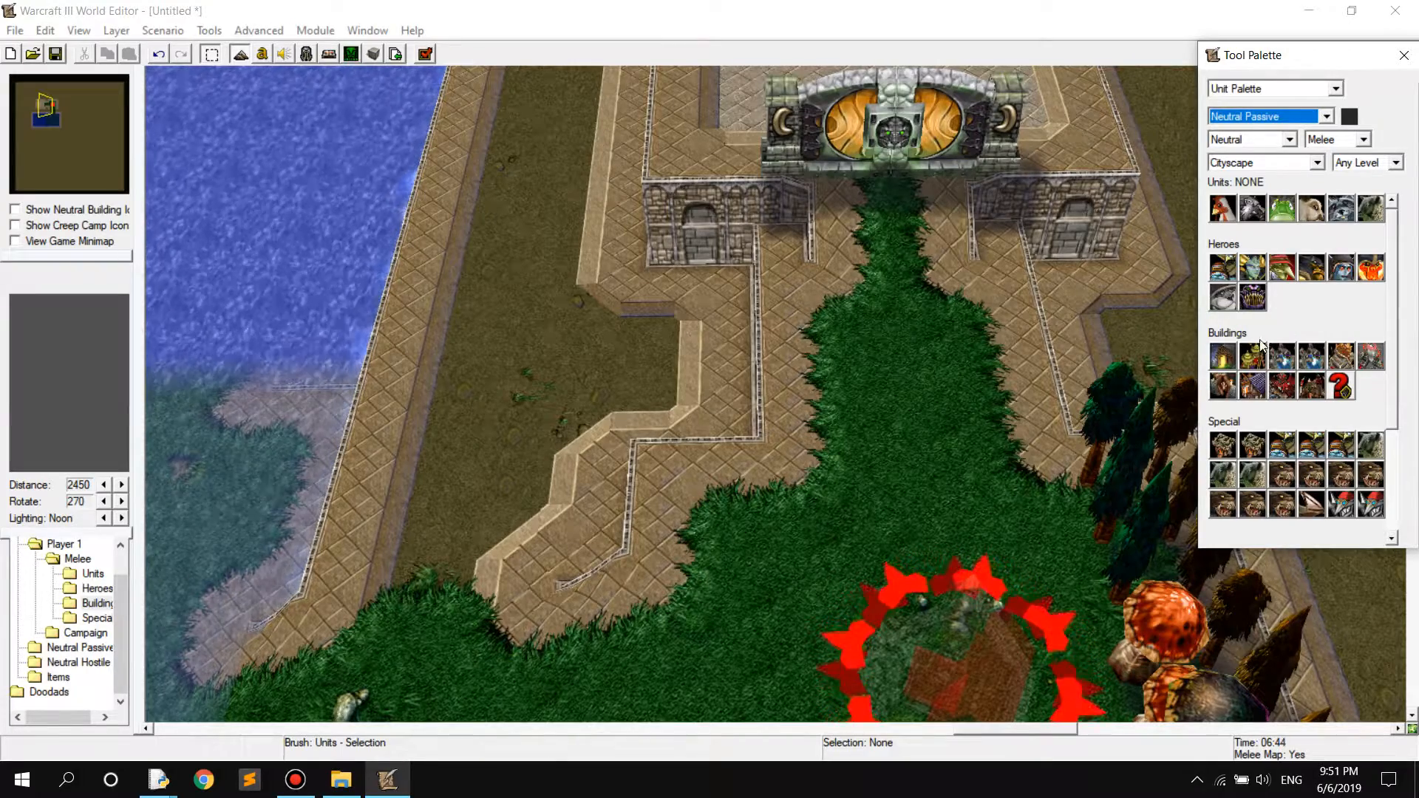
left_click(1224, 358)
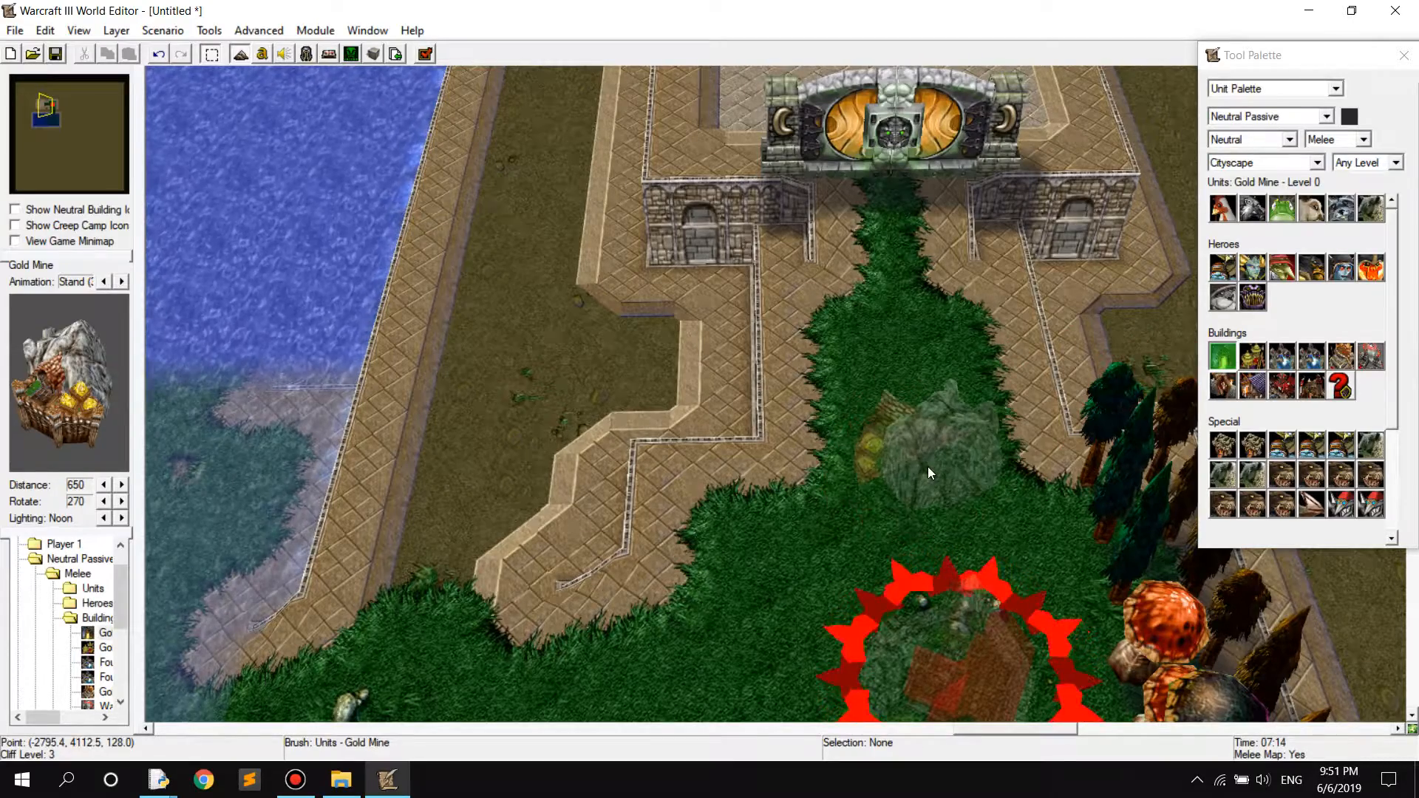
right_click_drag(926, 444, 990, 356, "ctrl")
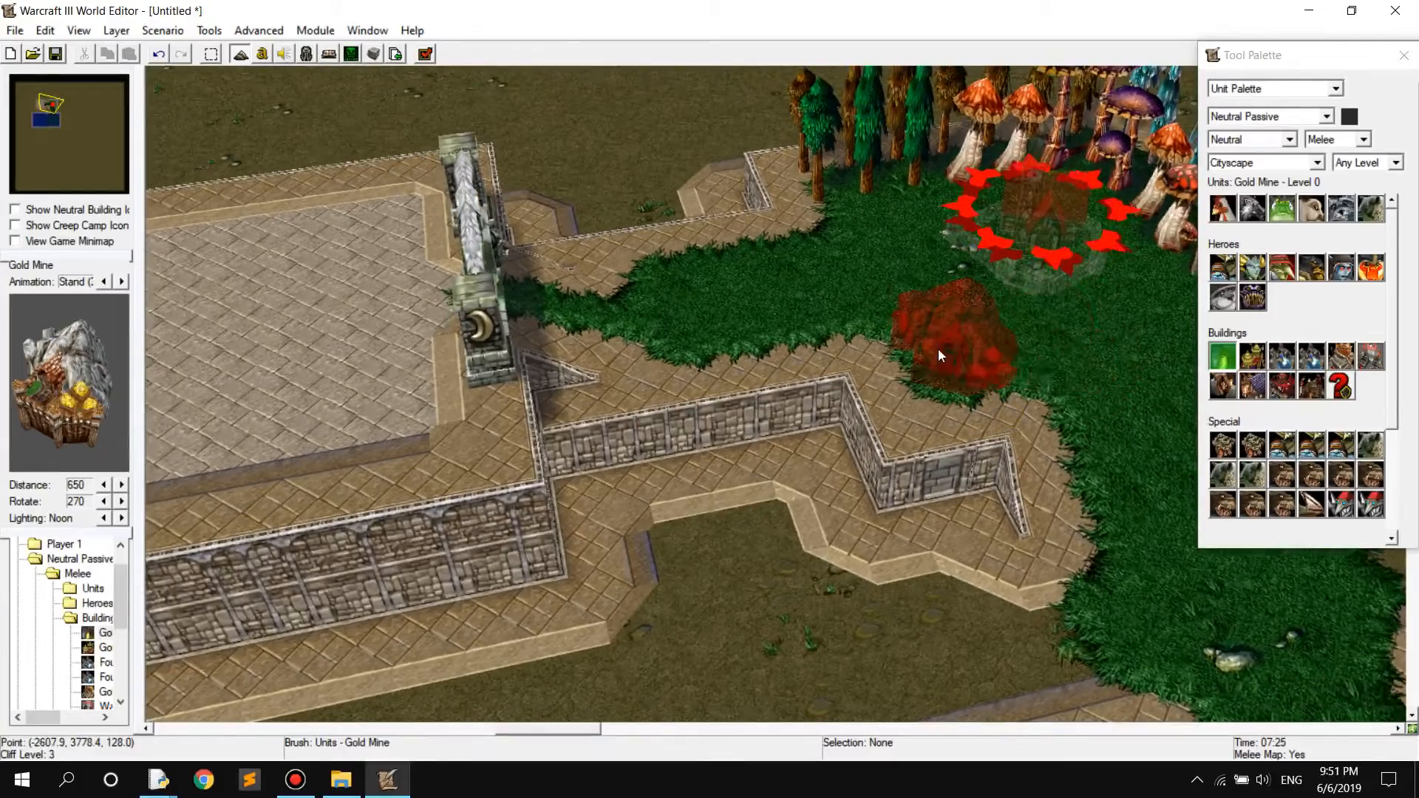
right_click_drag(893, 296, 936, 352)
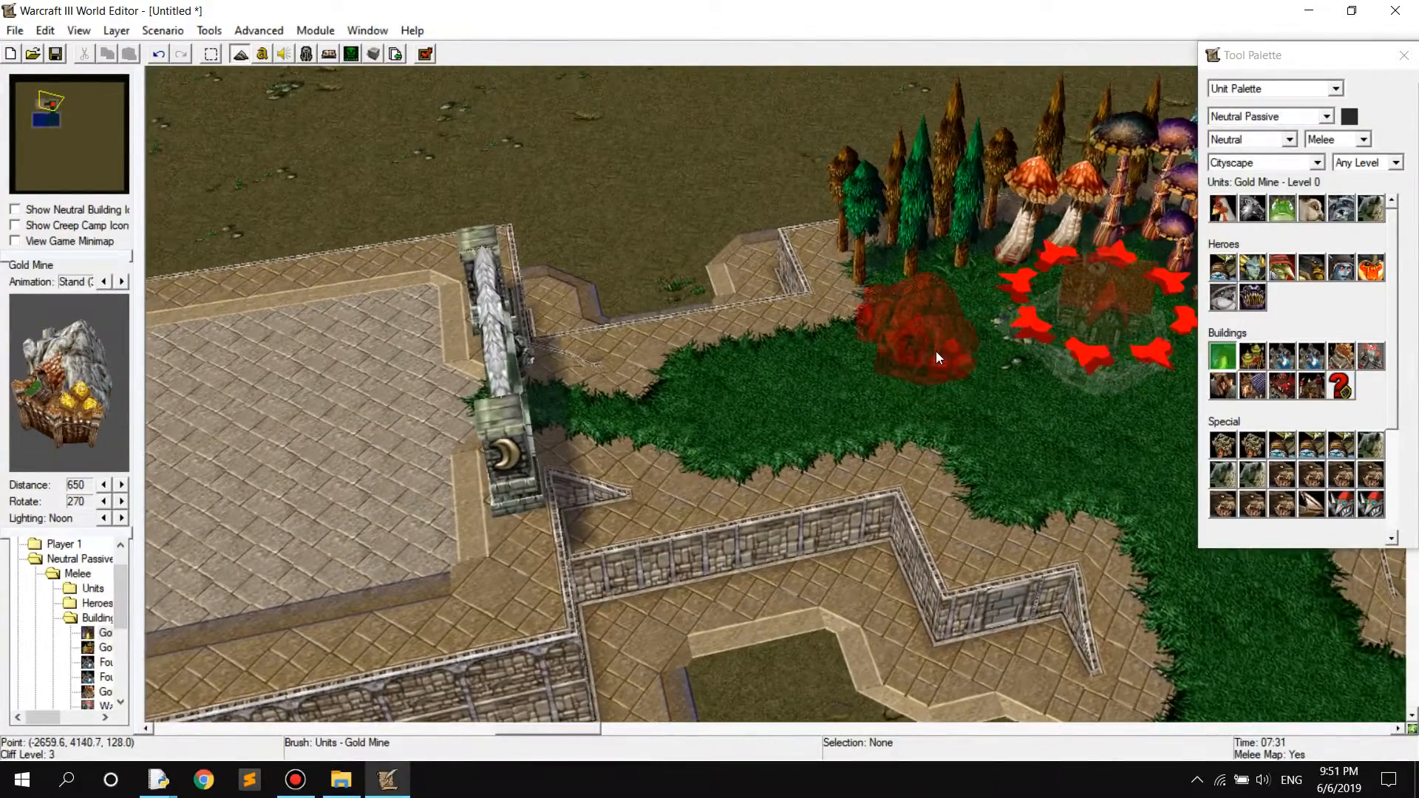
right_click_drag(681, 392, 1140, 345)
right_click_drag(728, 396, 488, 357)
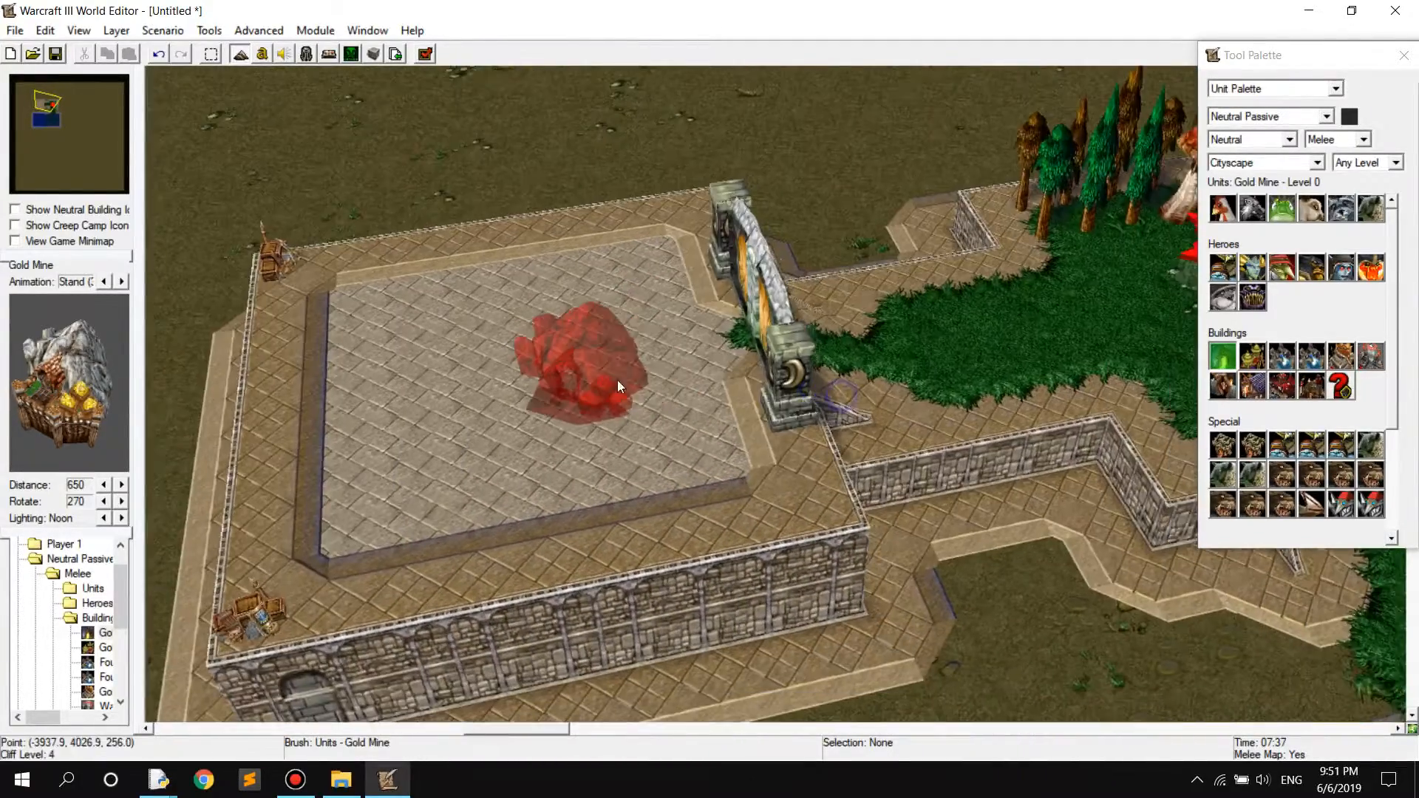
right_click_drag(834, 396, 905, 360)
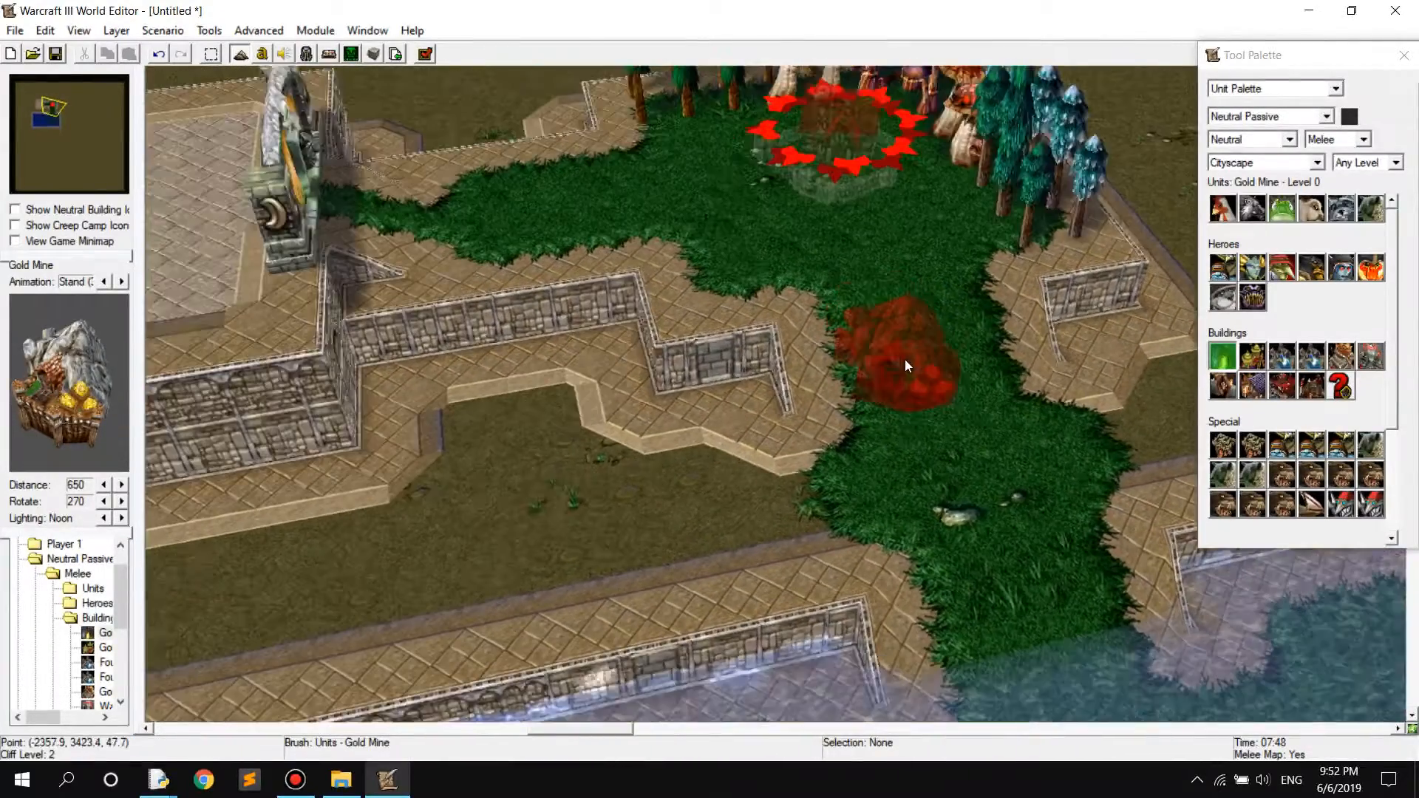
Try placing a Gold Mine on the grass, undo the placement, and clear the unit brush
right_click_drag(504, 422, 609, 396)
left_click(508, 316)
key("ctrl+z")
right_click(611, 402)
Turn on the pathing overlay and place a Gold Mine on the grass between the Demonic Gate and the start location
key("p")
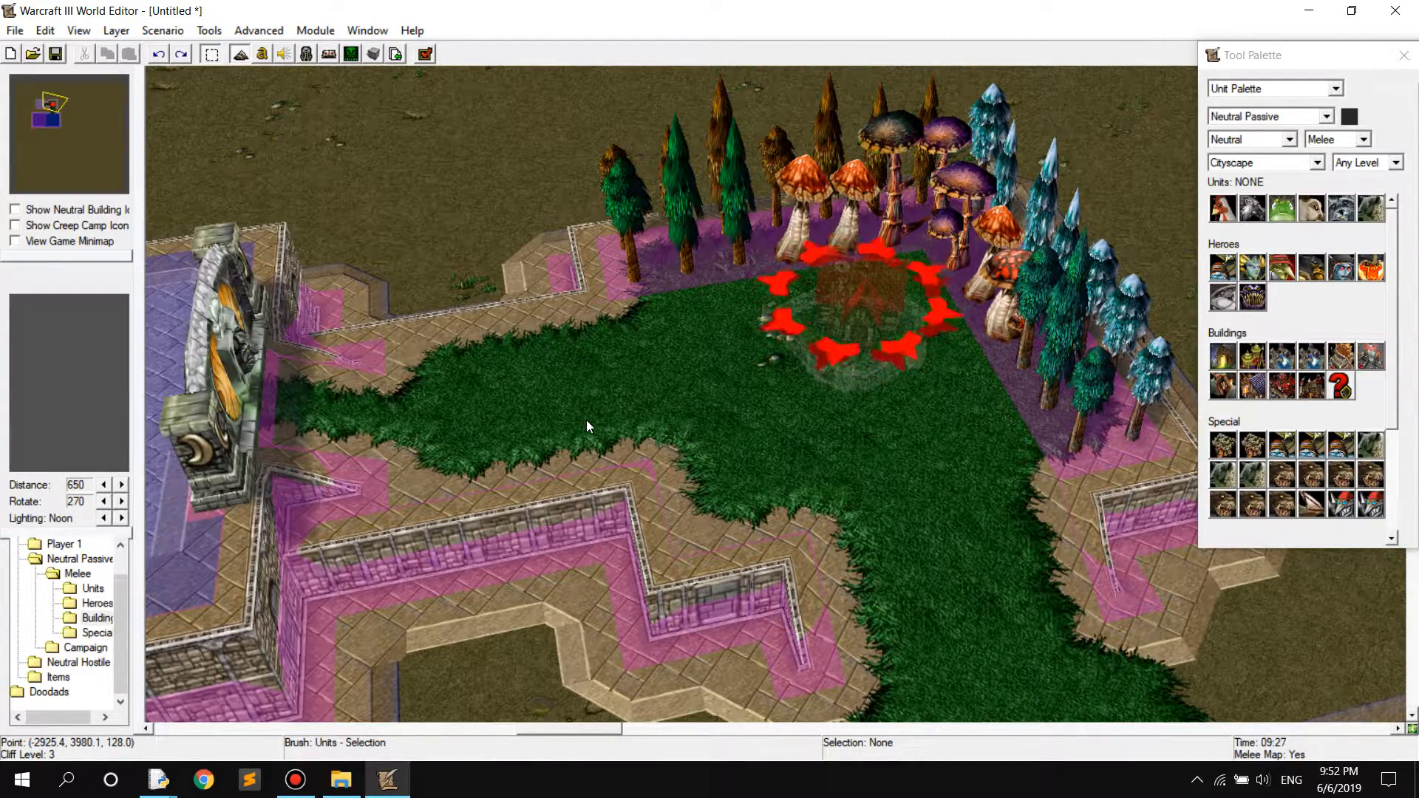
right_click_drag(574, 402, 725, 413)
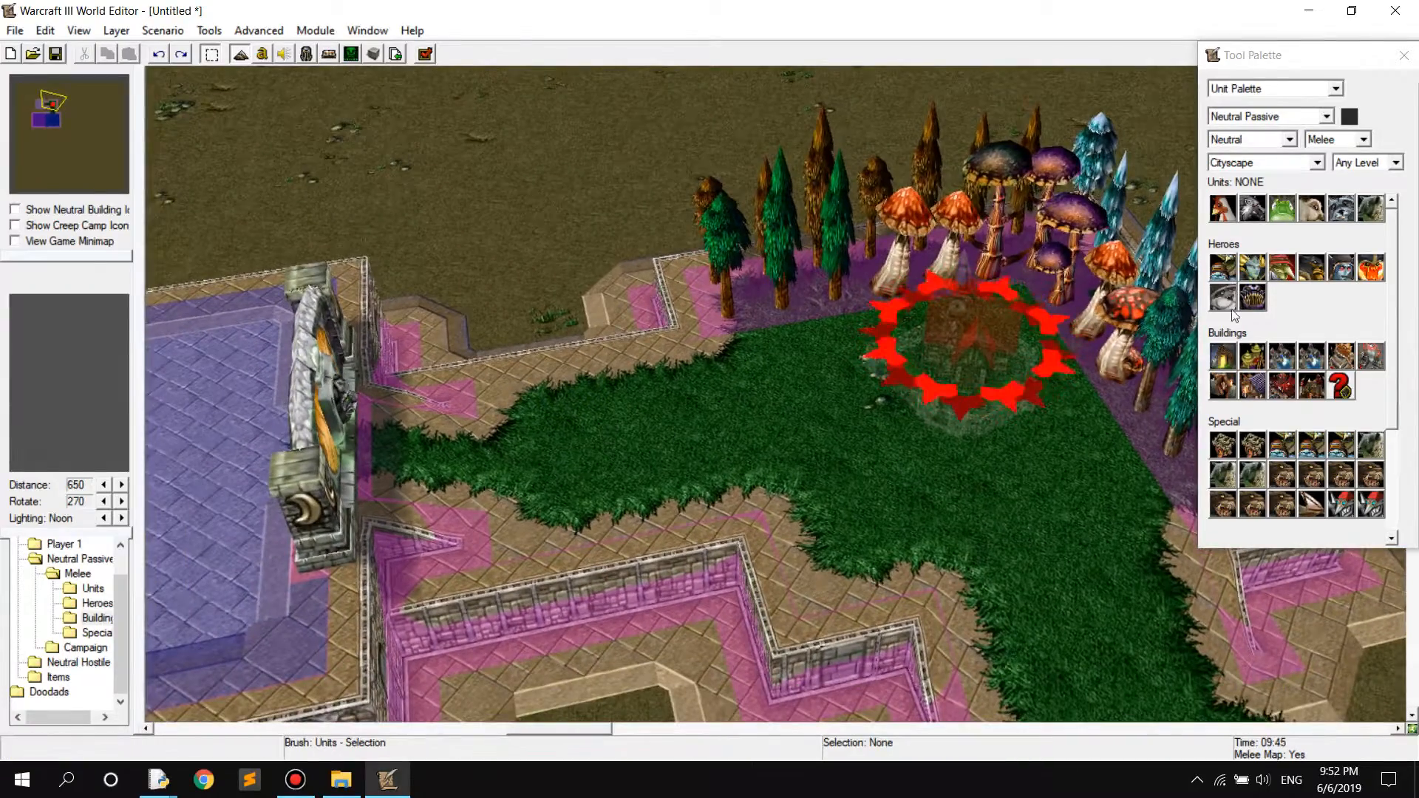
left_click(1223, 356)
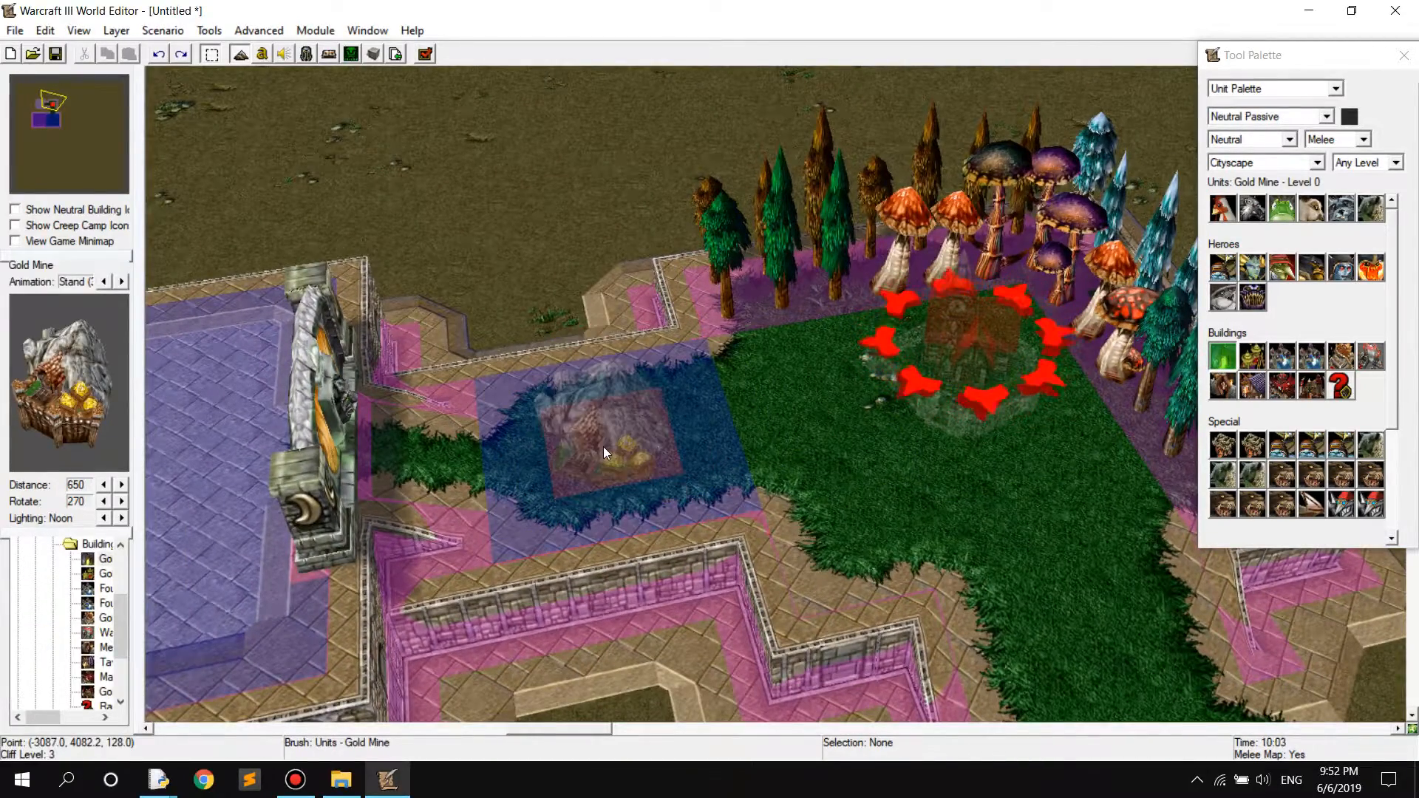
left_click(603, 446)
mouse_move(603, 446)
right_mouse_down()
mouse_move(716, 455)
mouse_move(795, 387)
mouse_move(684, 306)
mouse_move(877, 411)
mouse_move(805, 415)
mouse_move(760, 482)
mouse_move(708, 478)
mouse_move(539, 526)
right_mouse_up()
scroll(716, 456, "down", 3)
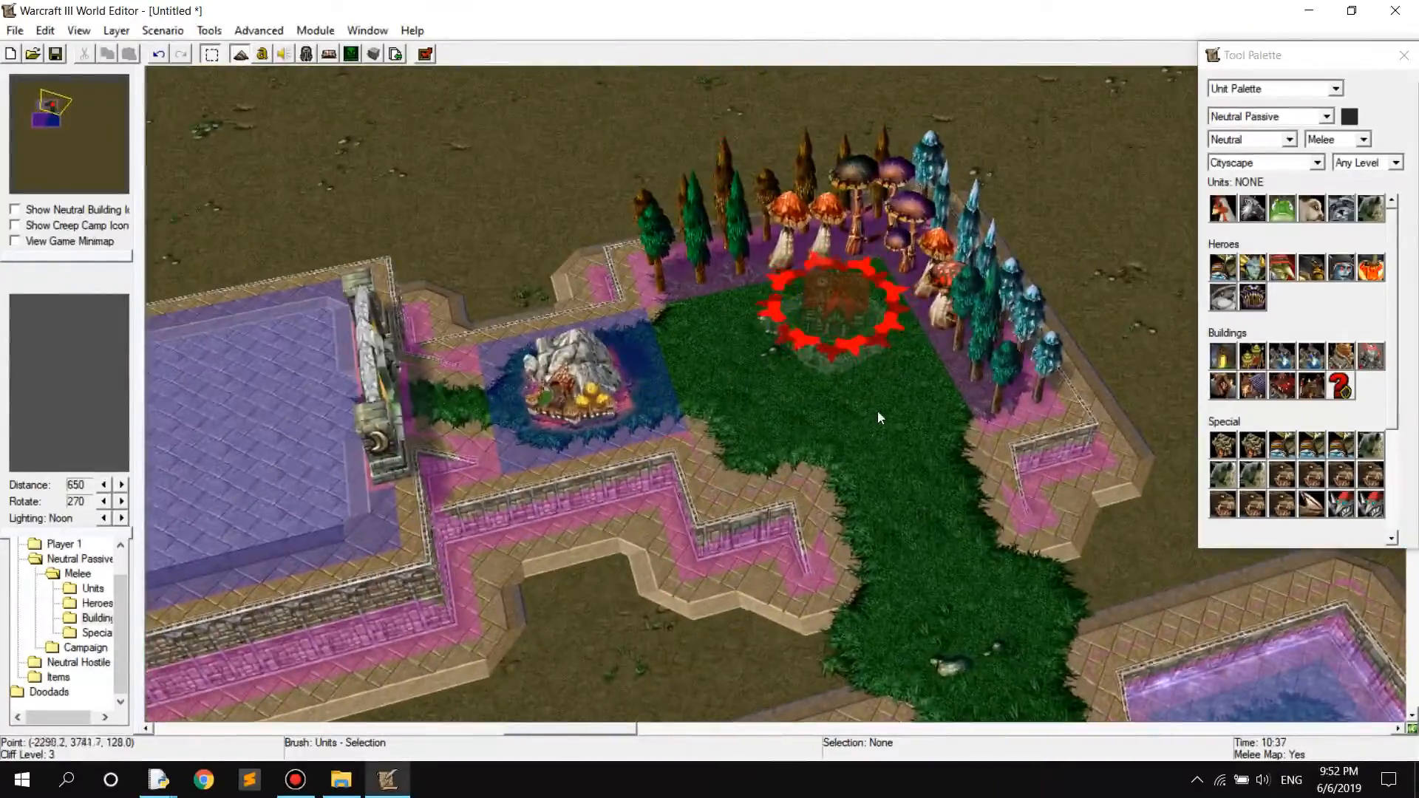
scroll(877, 411, "up", 5)
scroll(805, 415, "down", 3)
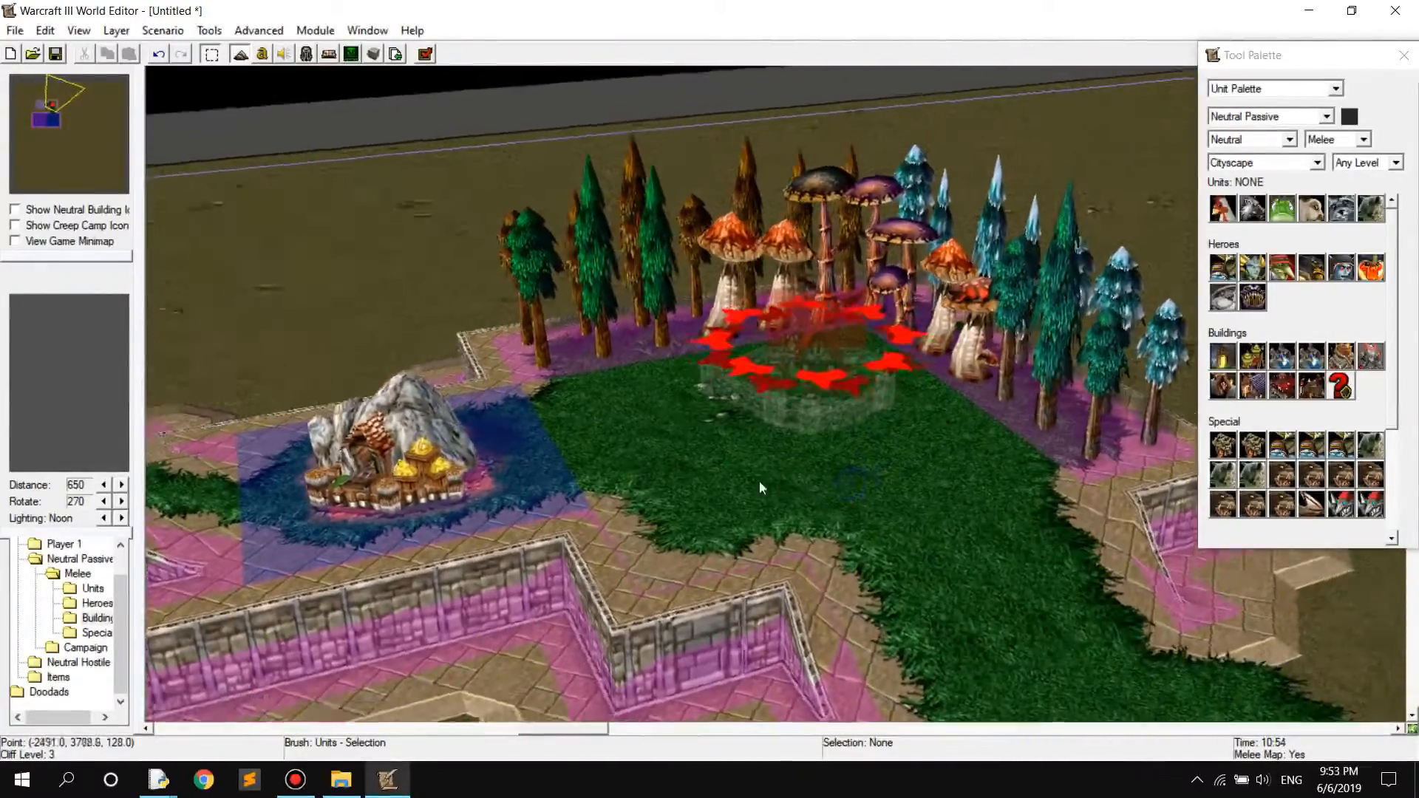
scroll(655, 464, "down", 5)
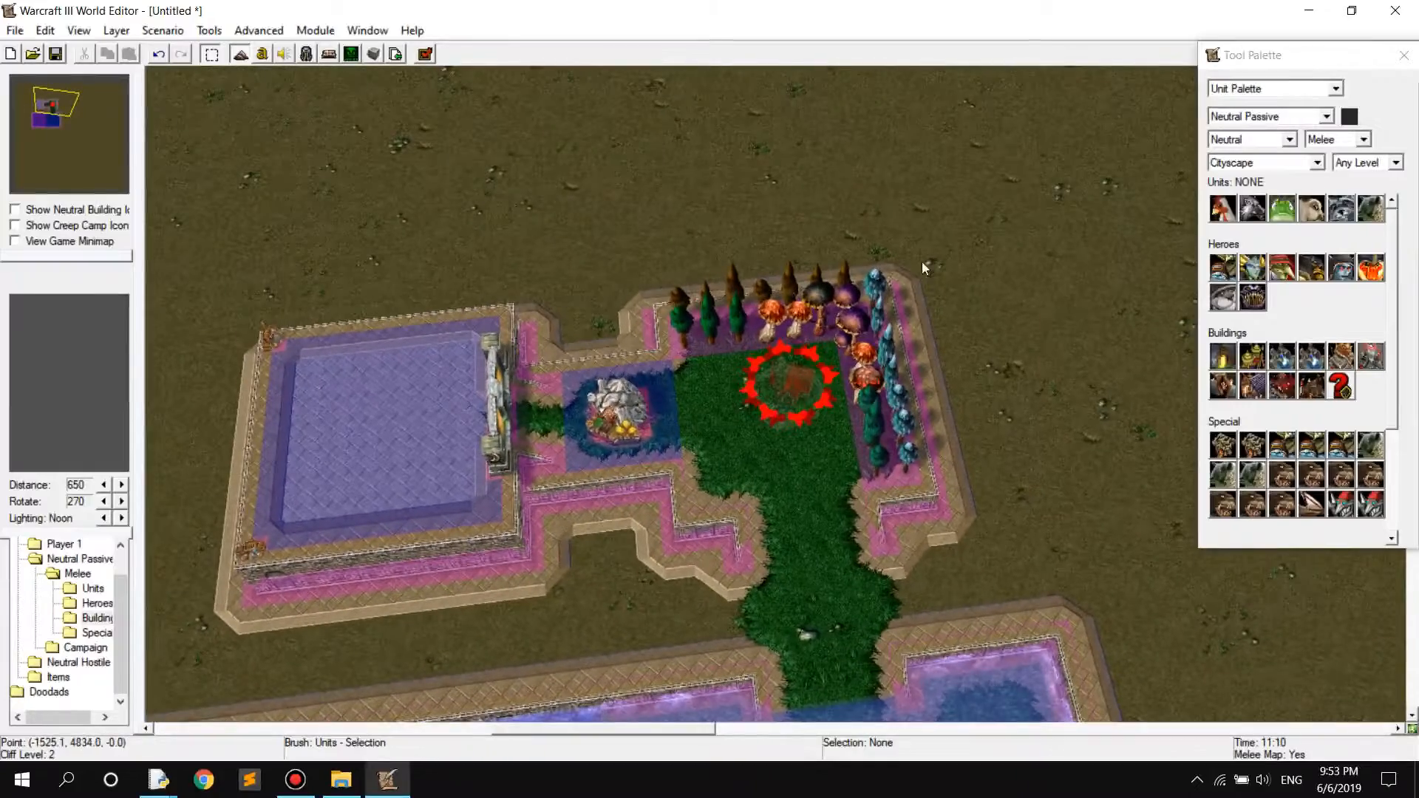
Set the Unit Palette's owner back to Player 1 (Red) with the Human melee set
left_click(1264, 140)
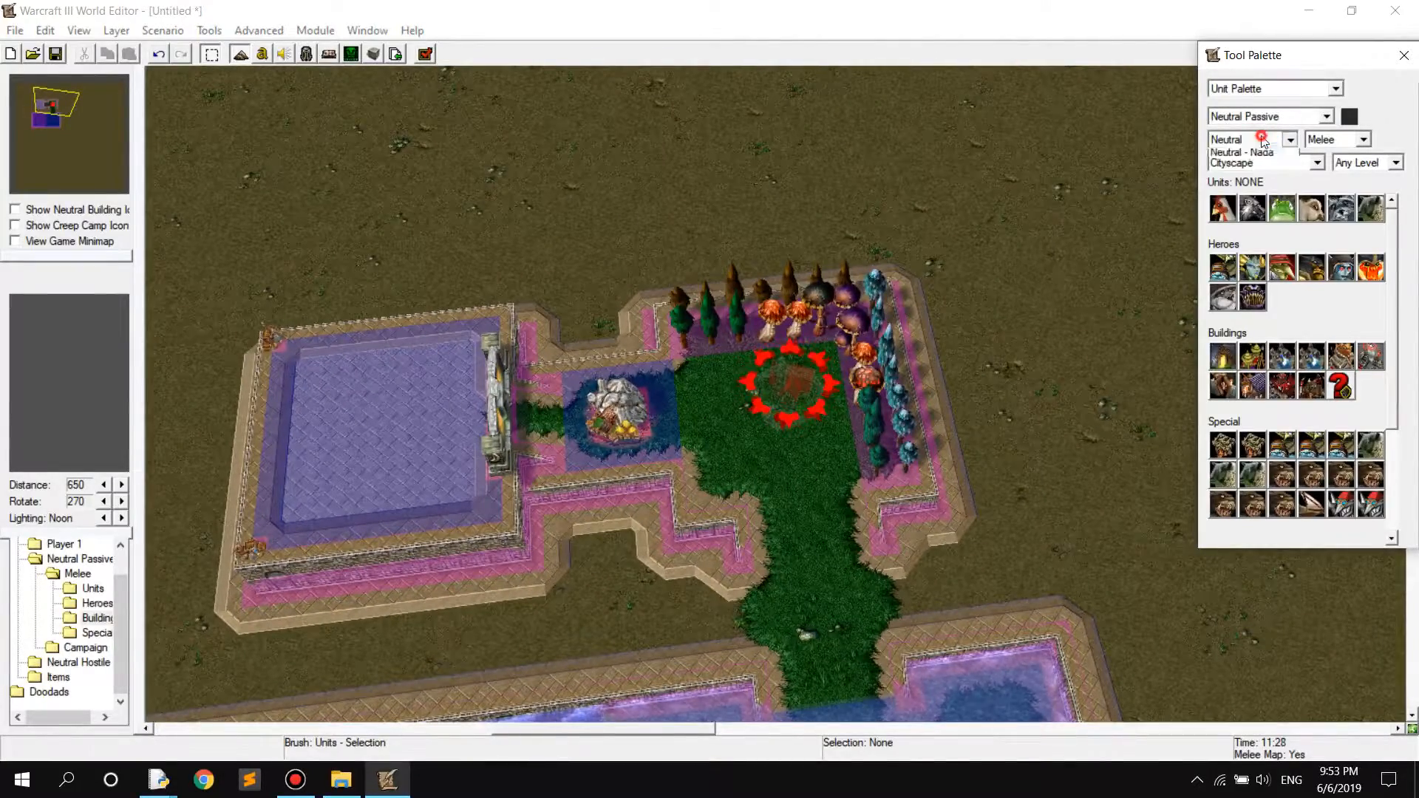
left_click(1268, 116)
left_click(1242, 127)
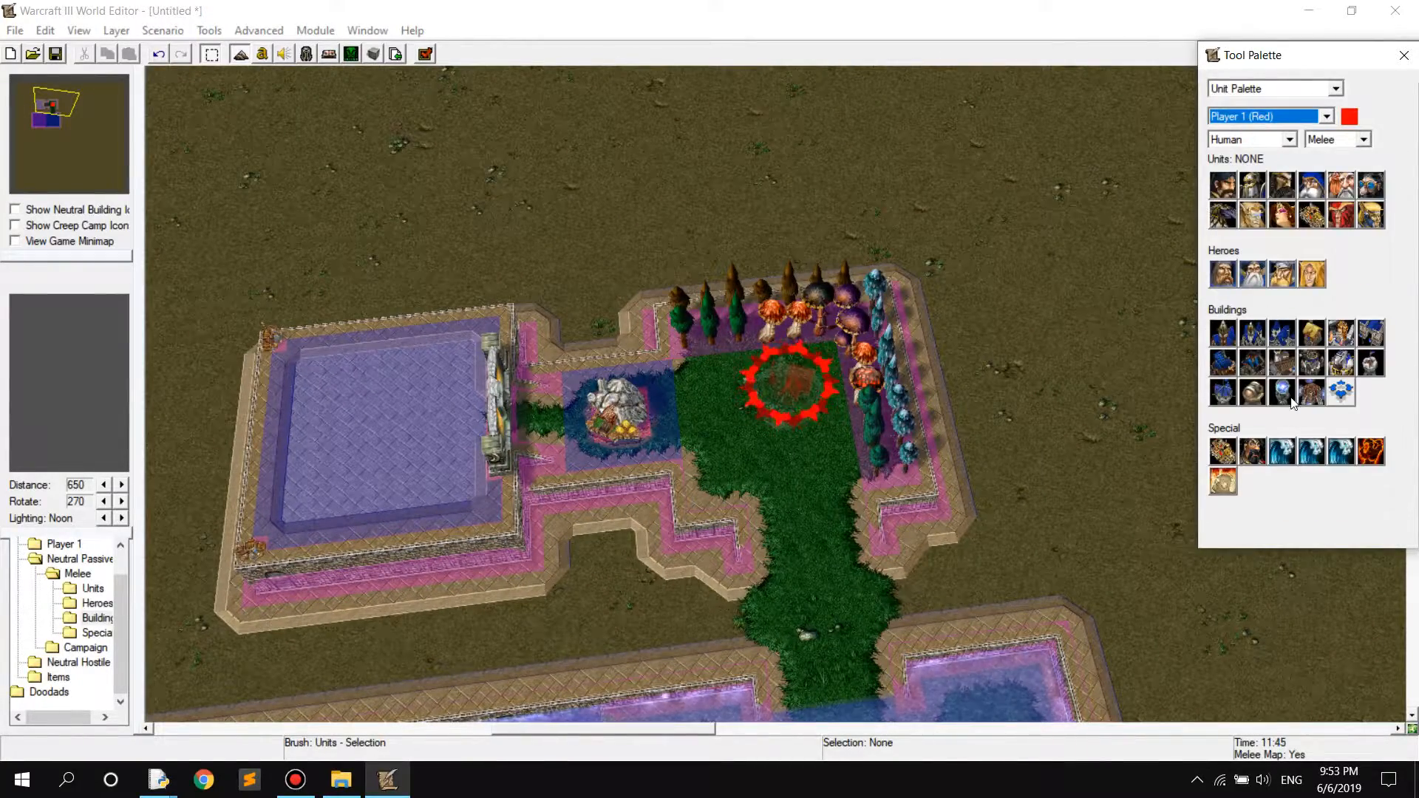
Try adding a rectangular region over the grass around the start location with the Region Palette, and undo it
left_click(1260, 89)
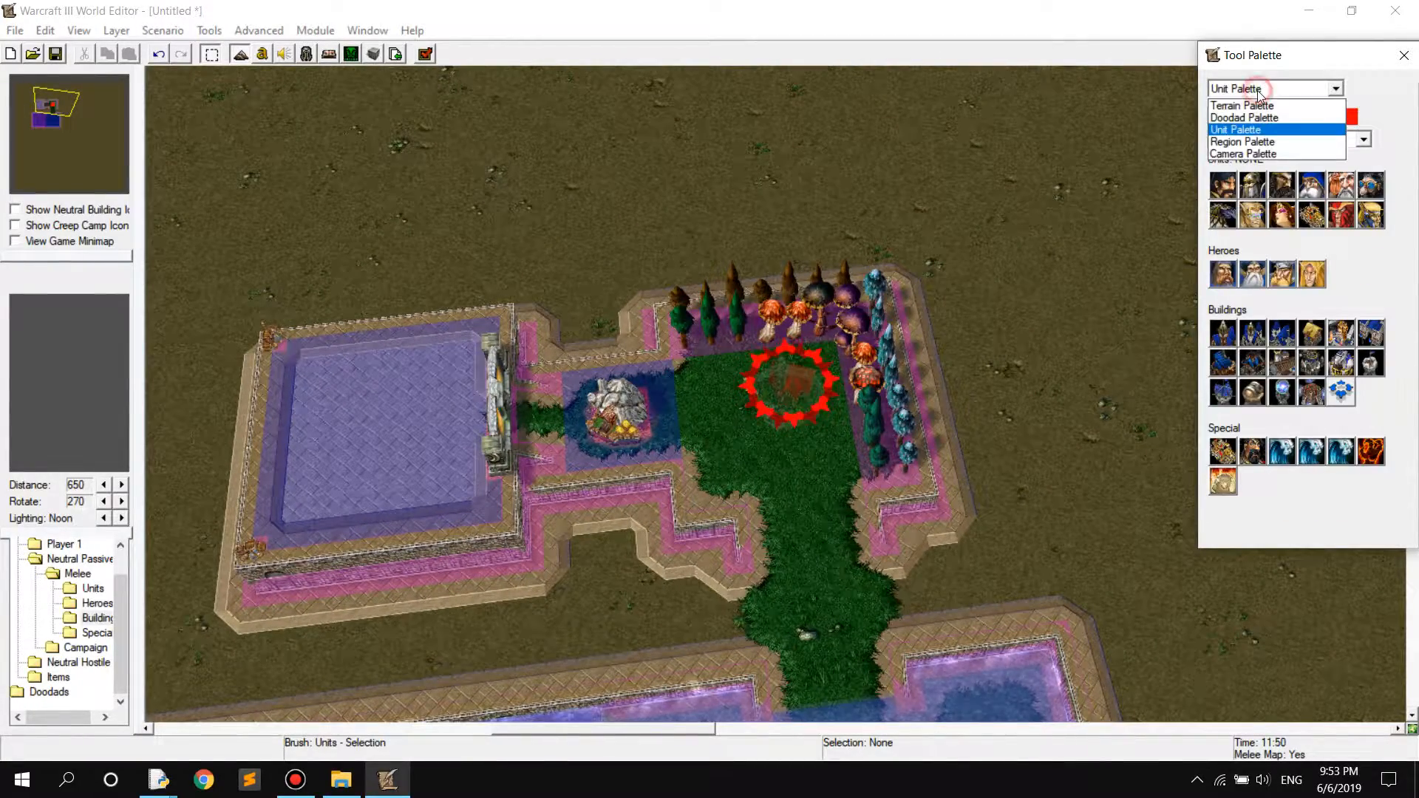
left_click(1248, 143)
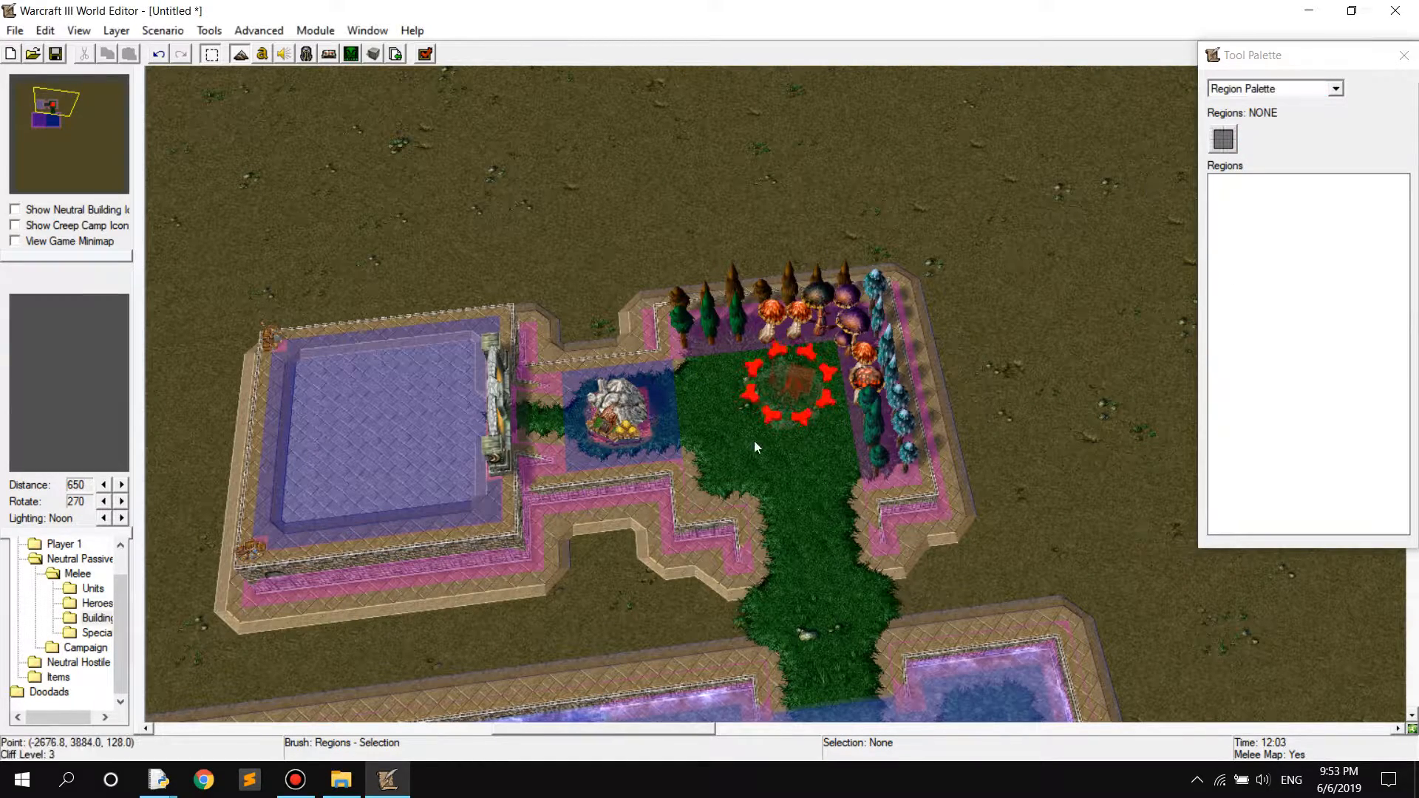
left_click(1223, 138)
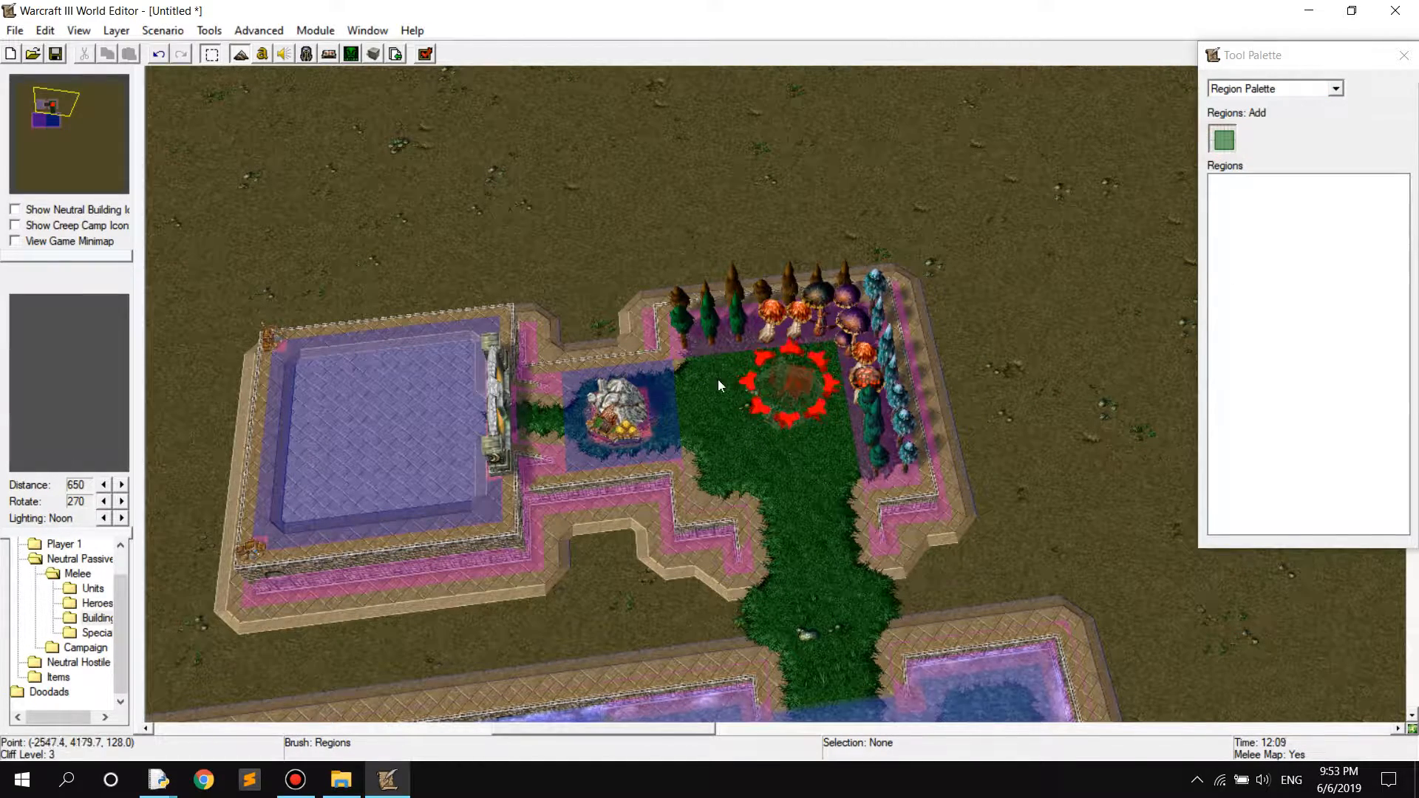
left_click_drag(685, 368, 890, 482)
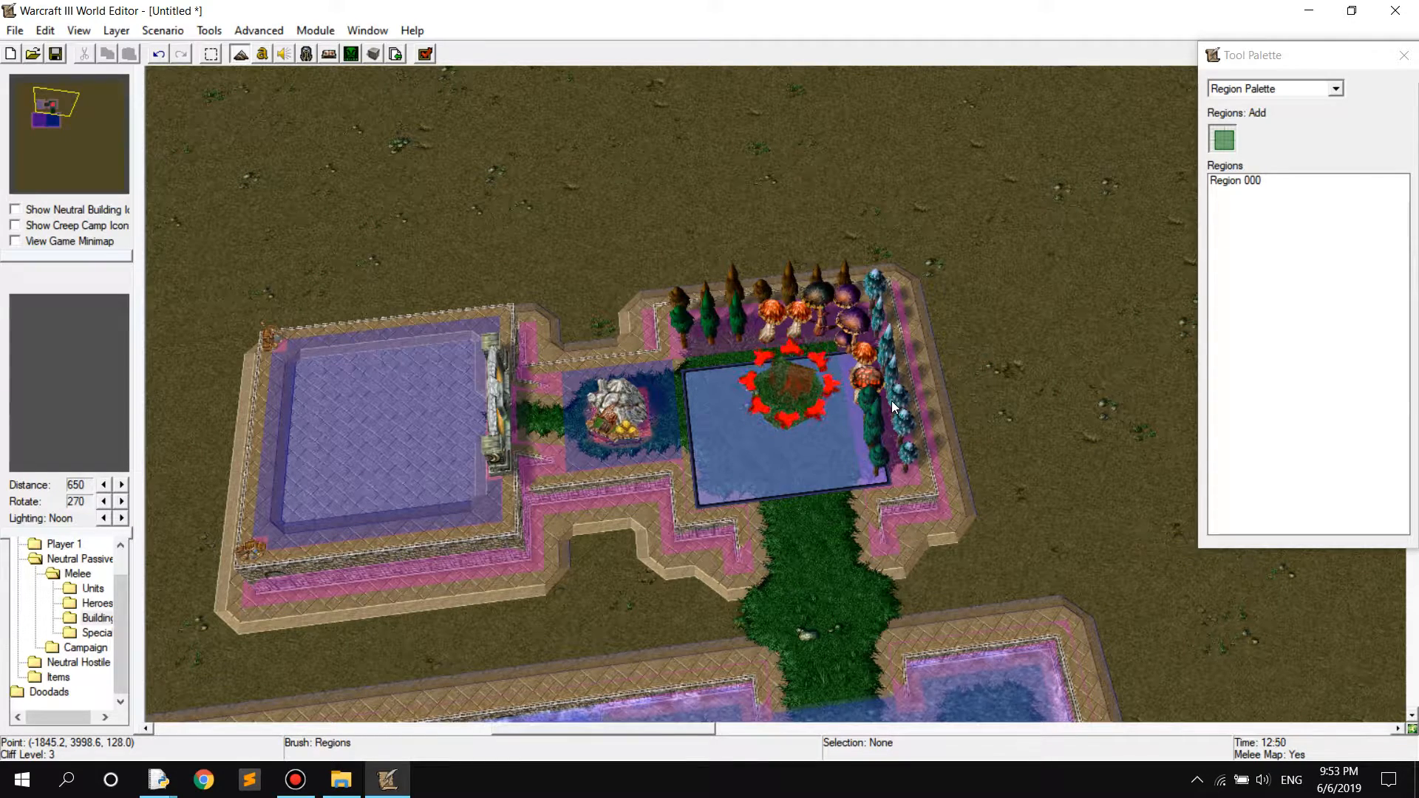
key("ctrl+z")
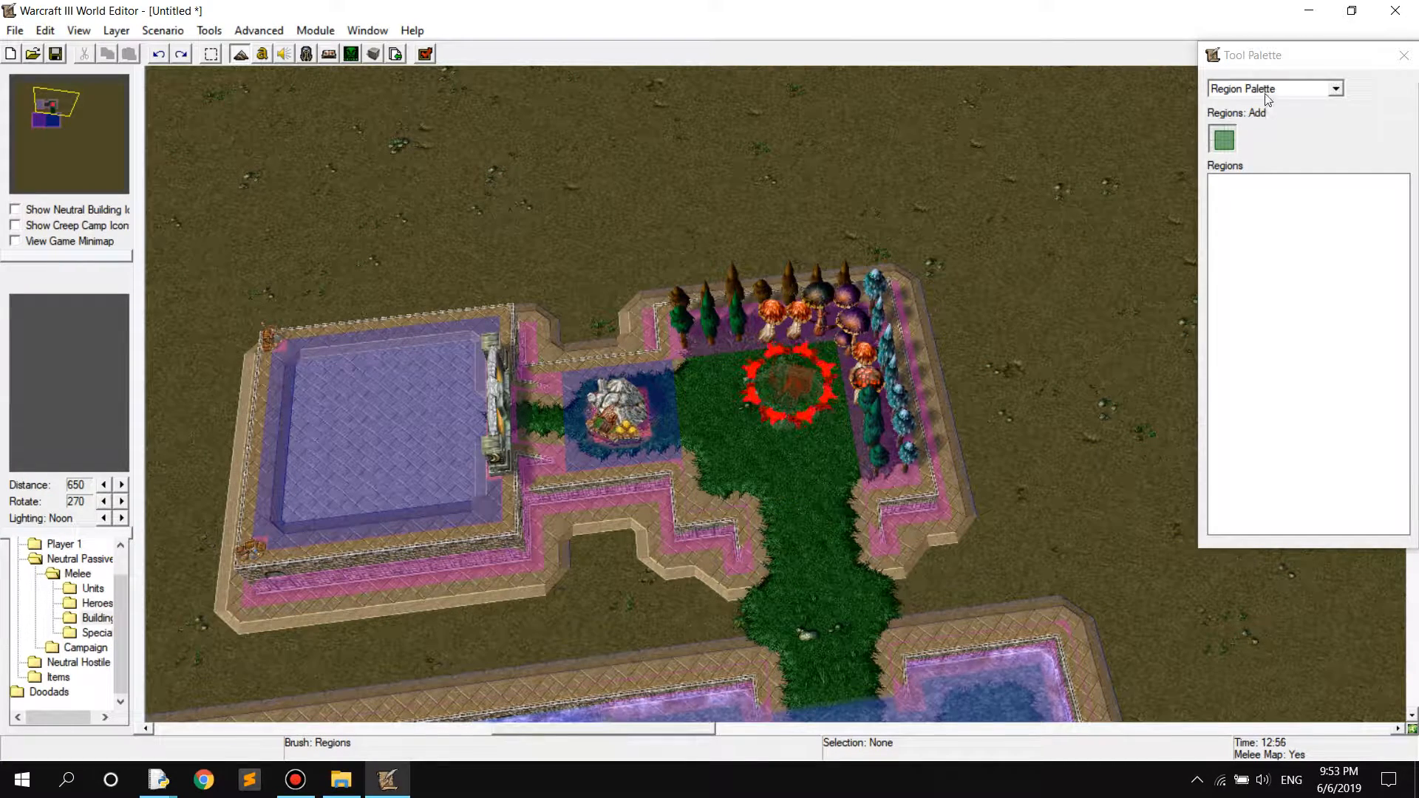
Create a camera from the current view with the Camera Palette and inspect its model from several angles
left_click(1266, 95)
left_click(1244, 153)
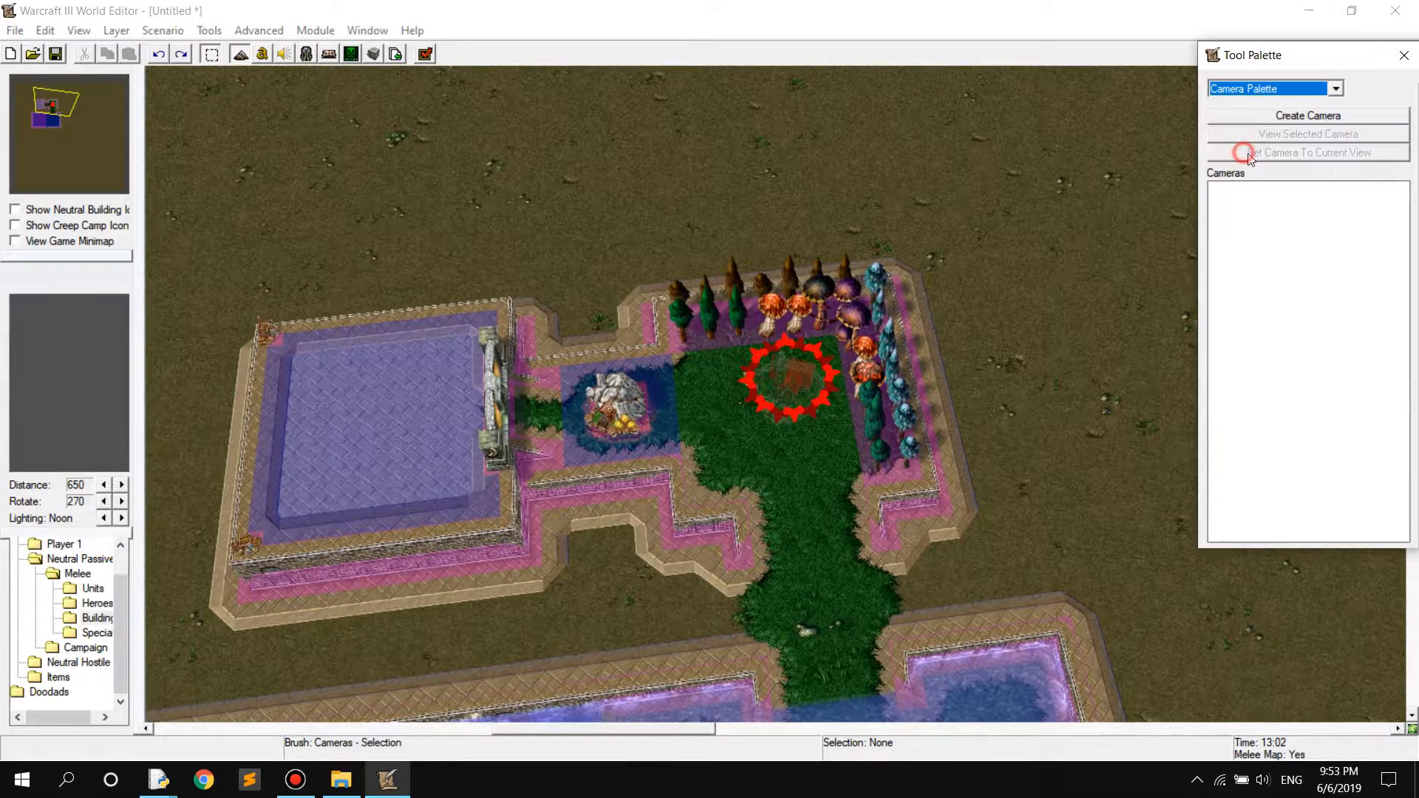
left_click(1249, 115)
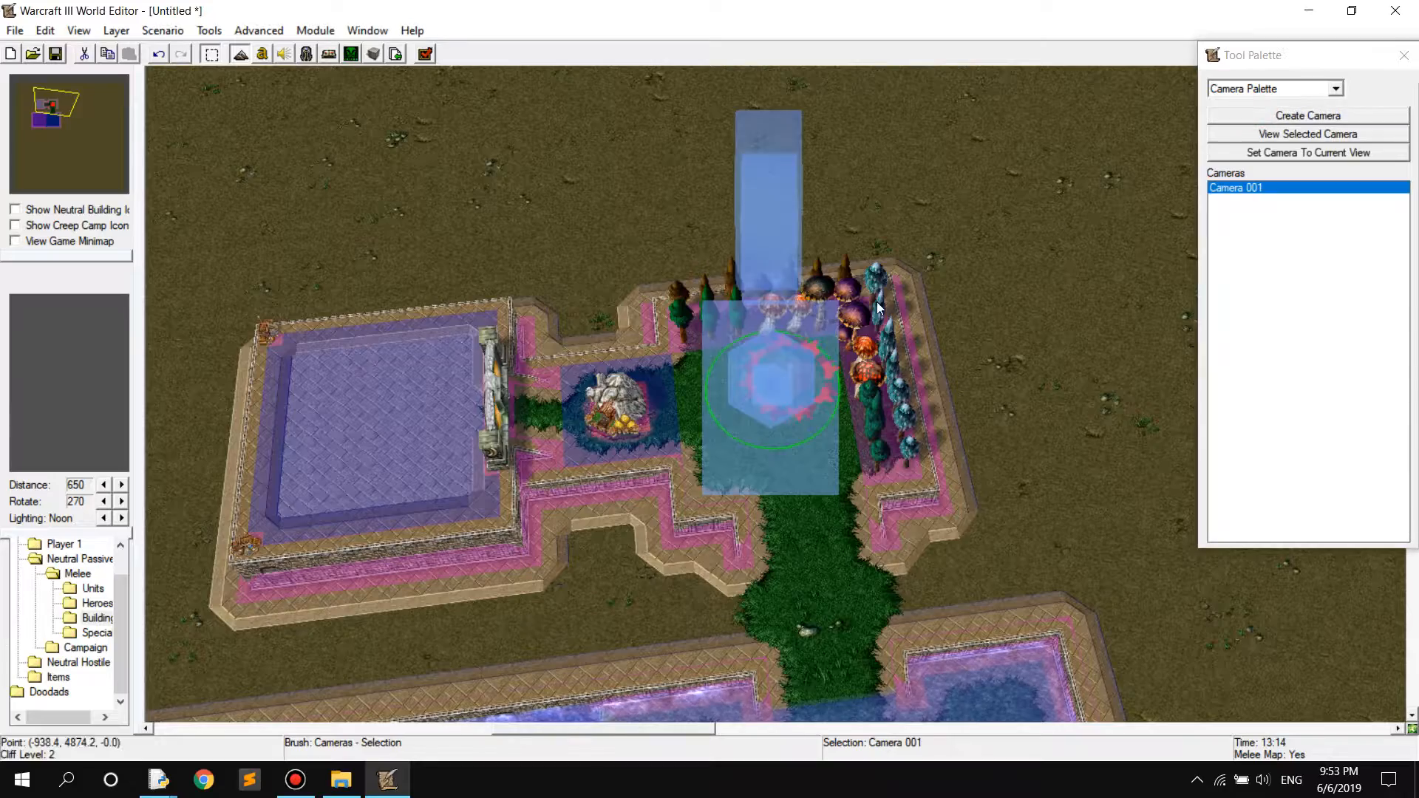
right_click_drag(836, 418, 921, 371)
right_click_drag(899, 419, 1009, 161, "ctrl")
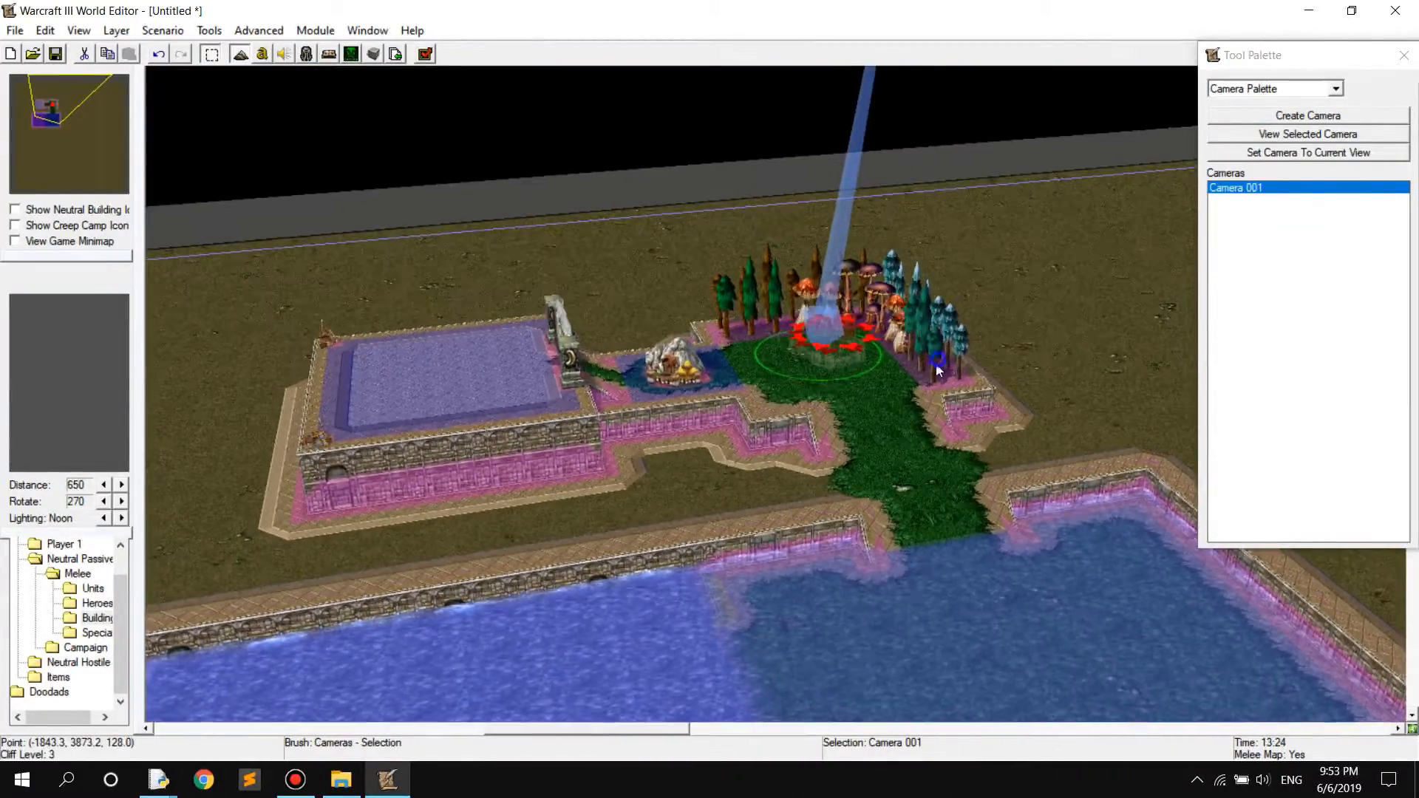
scroll(937, 369, "down", 5)
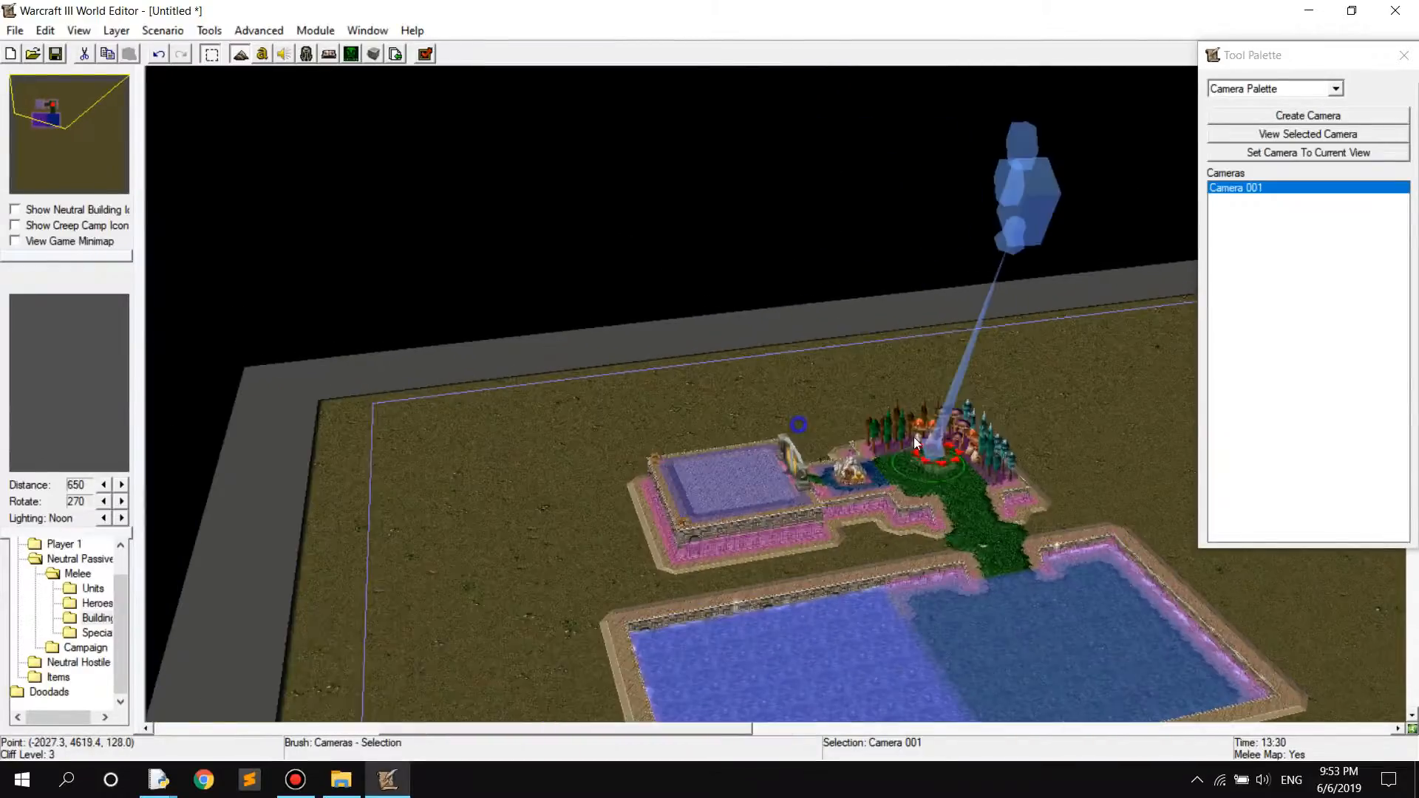
right_click_drag(902, 507, 964, 579, "ctrl")
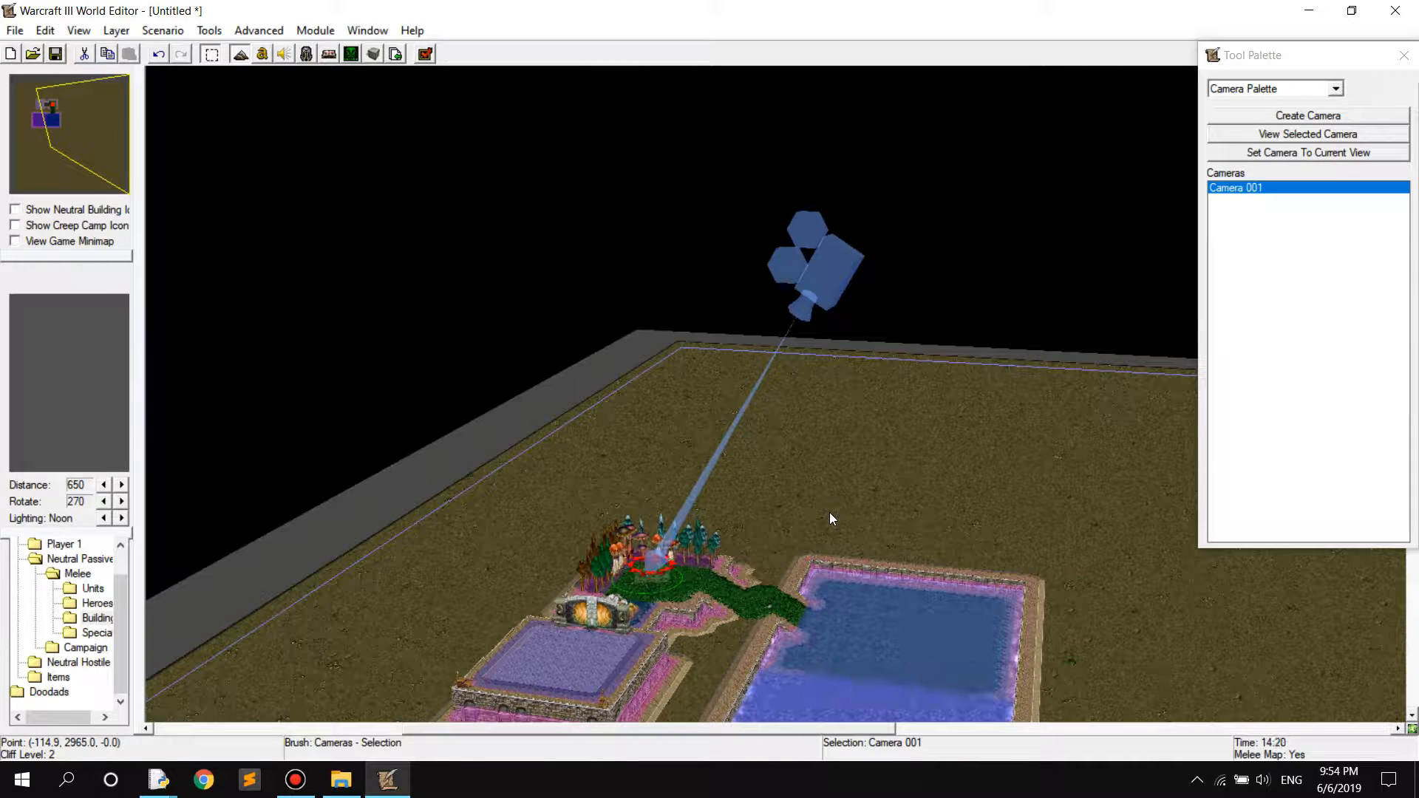
Delete the camera and return the view to the start location and Gold Mine
key("Delete")
right_click_drag(861, 533, 664, 773, "ctrl")
right_click_drag(681, 581, 681, 469)
right_click_drag(450, 296, 757, 540, "ctrl")
scroll(642, 263, "up", 5)
right_click_drag(788, 414, 658, 492, "ctrl")
right_click_drag(780, 375, 892, 407)
scroll(813, 340, "up", 3)
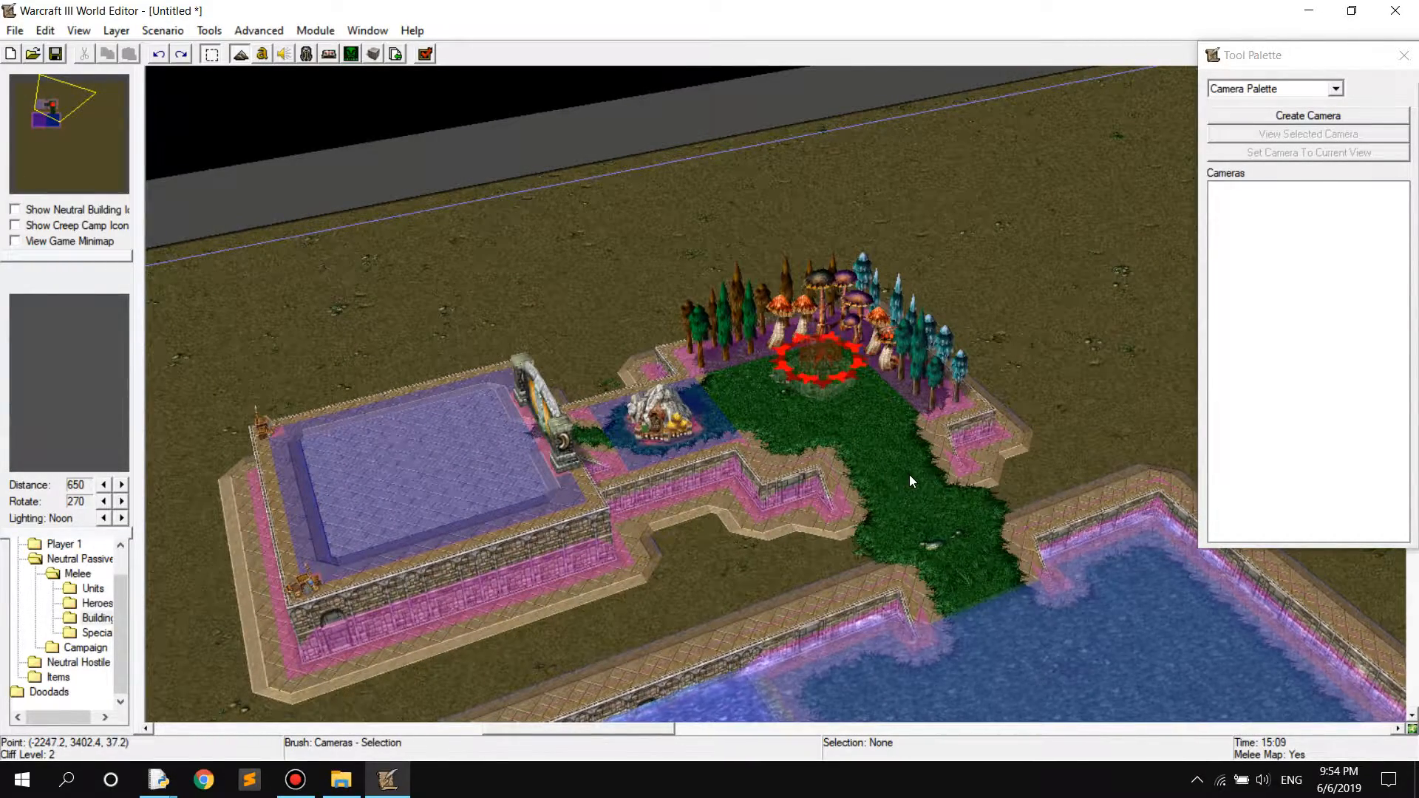
Switch the Tool Palette to the Doodad Palette
left_click(1262, 90)
left_click(1265, 121)
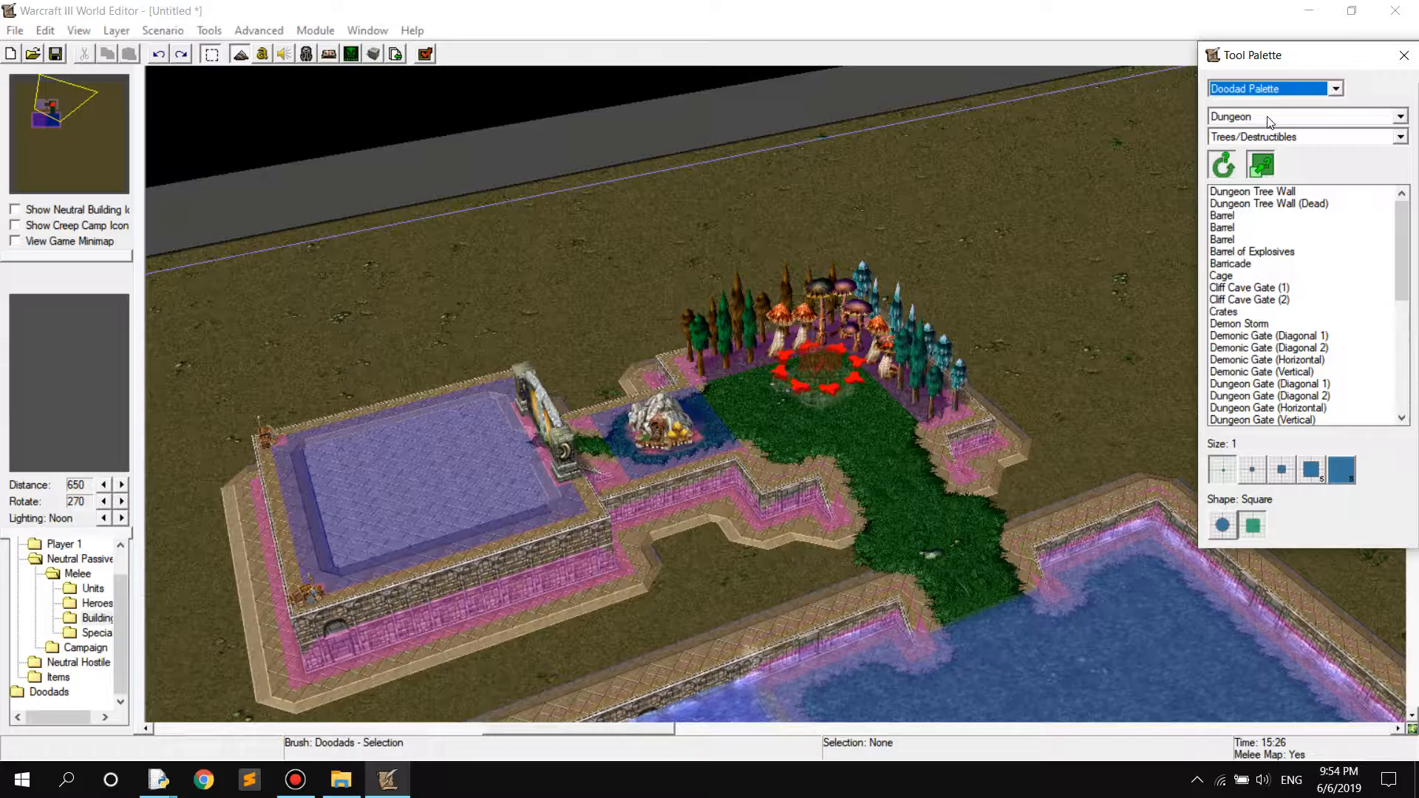
right_click_drag(903, 471, 893, 477)
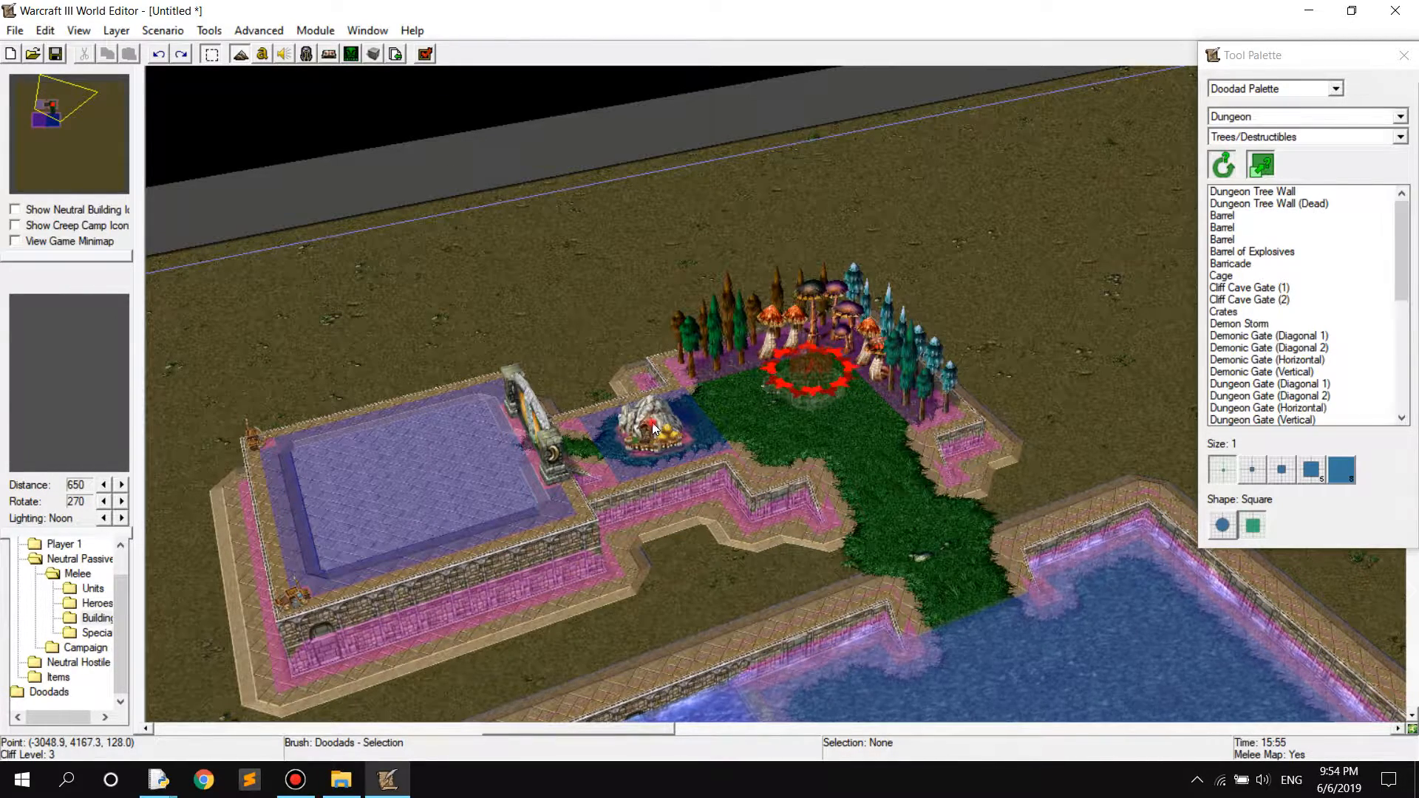
key("Up")
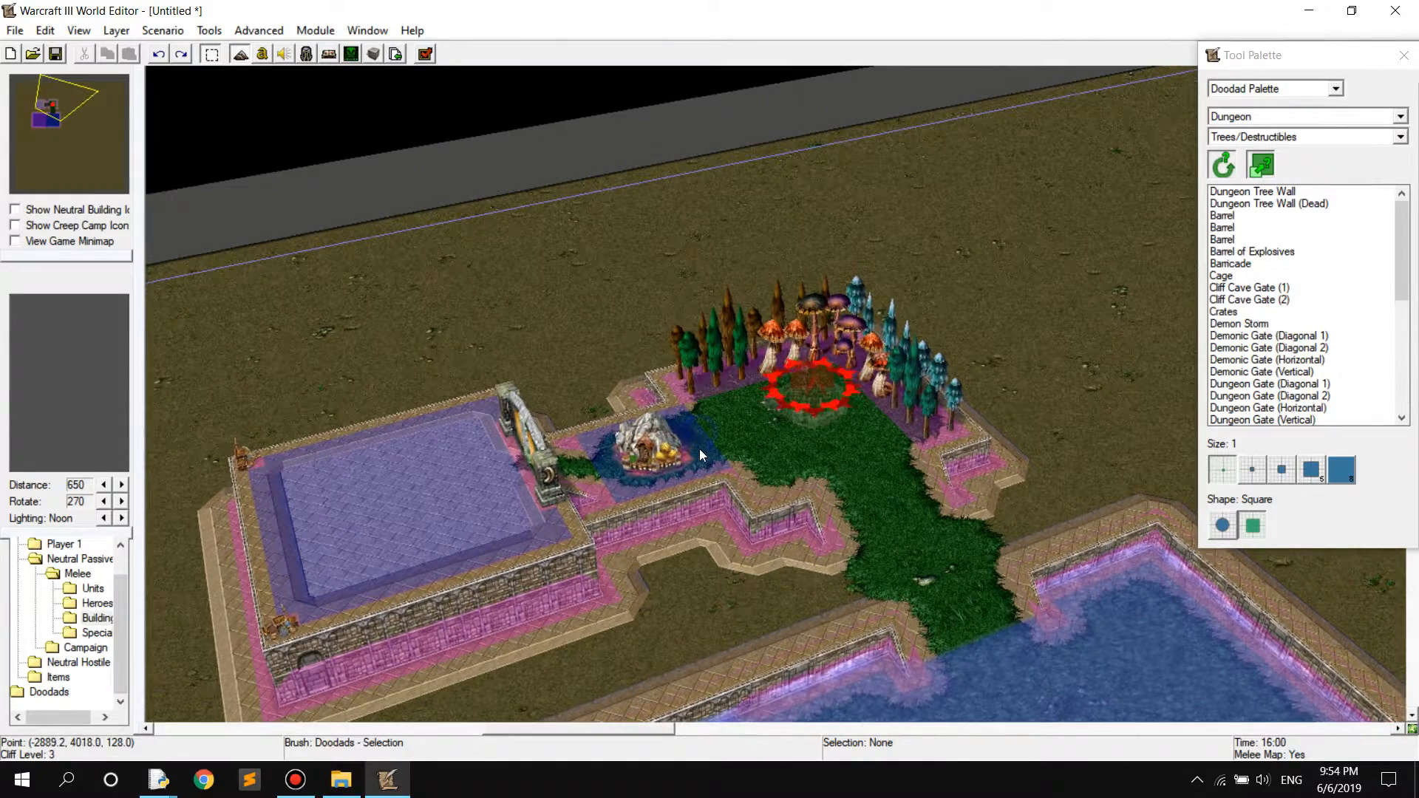
Switch to unit editing and examine the Gold Mine's properties, covering its player options, abilities and dropped items, without changing them
key("u")
double_click(652, 443)
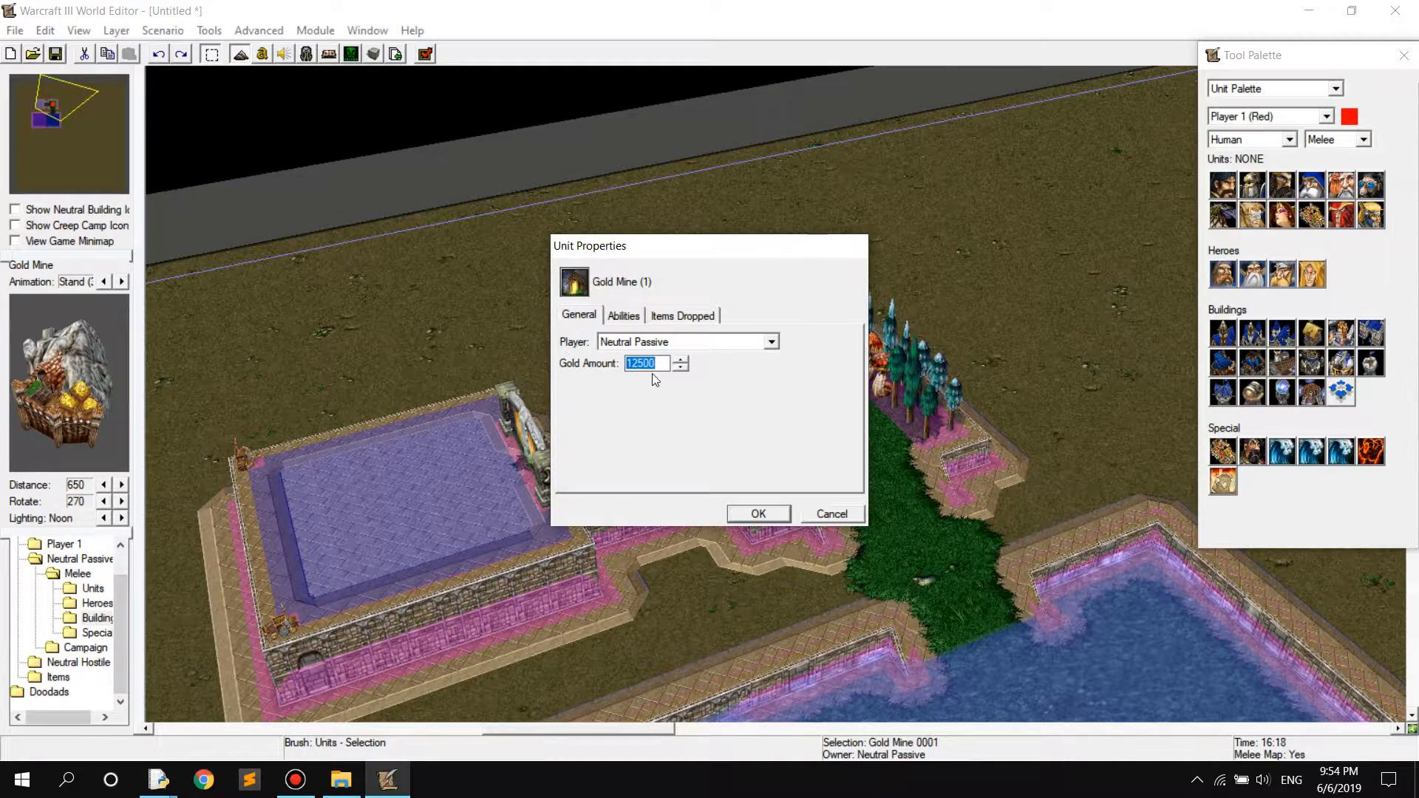
left_click(656, 343)
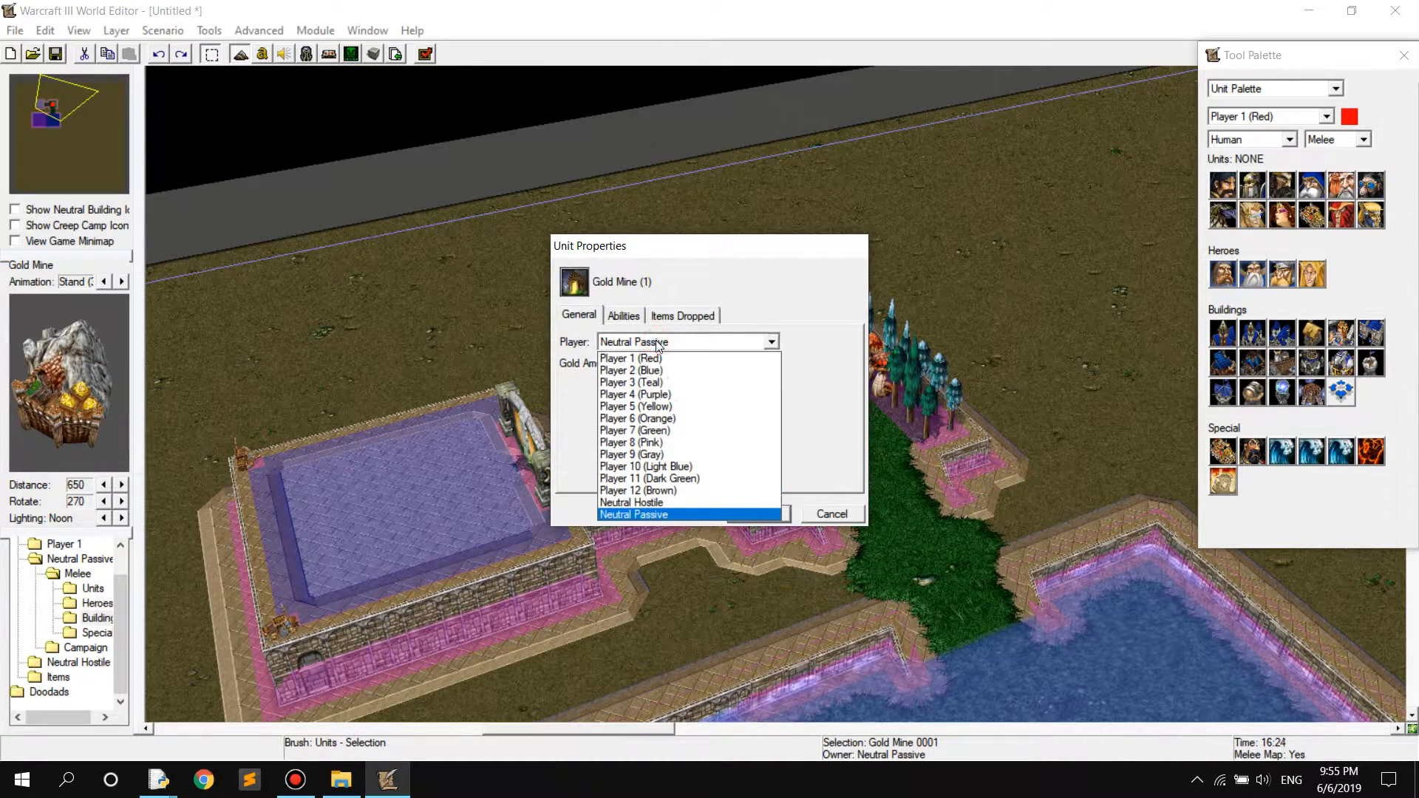
left_click(656, 343)
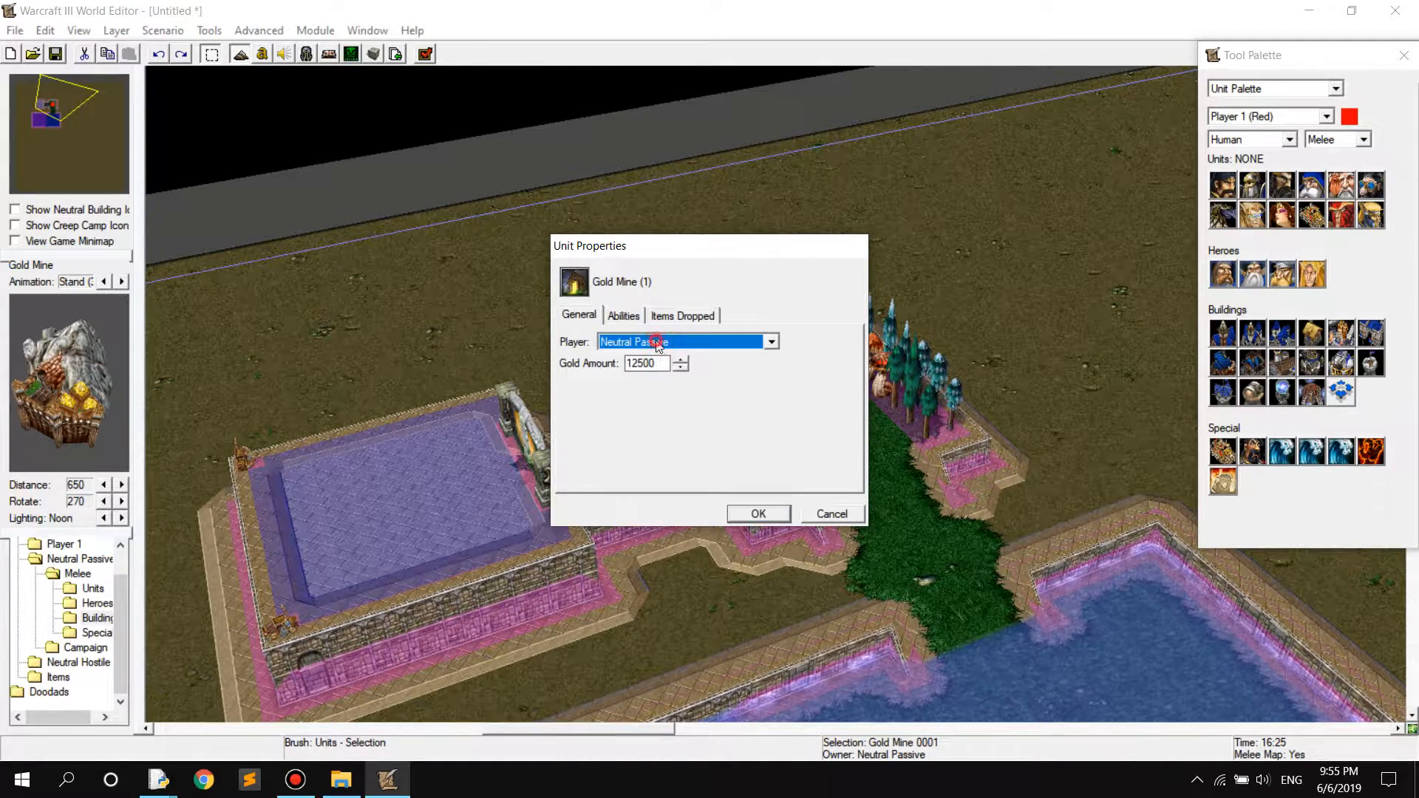
left_click(626, 318)
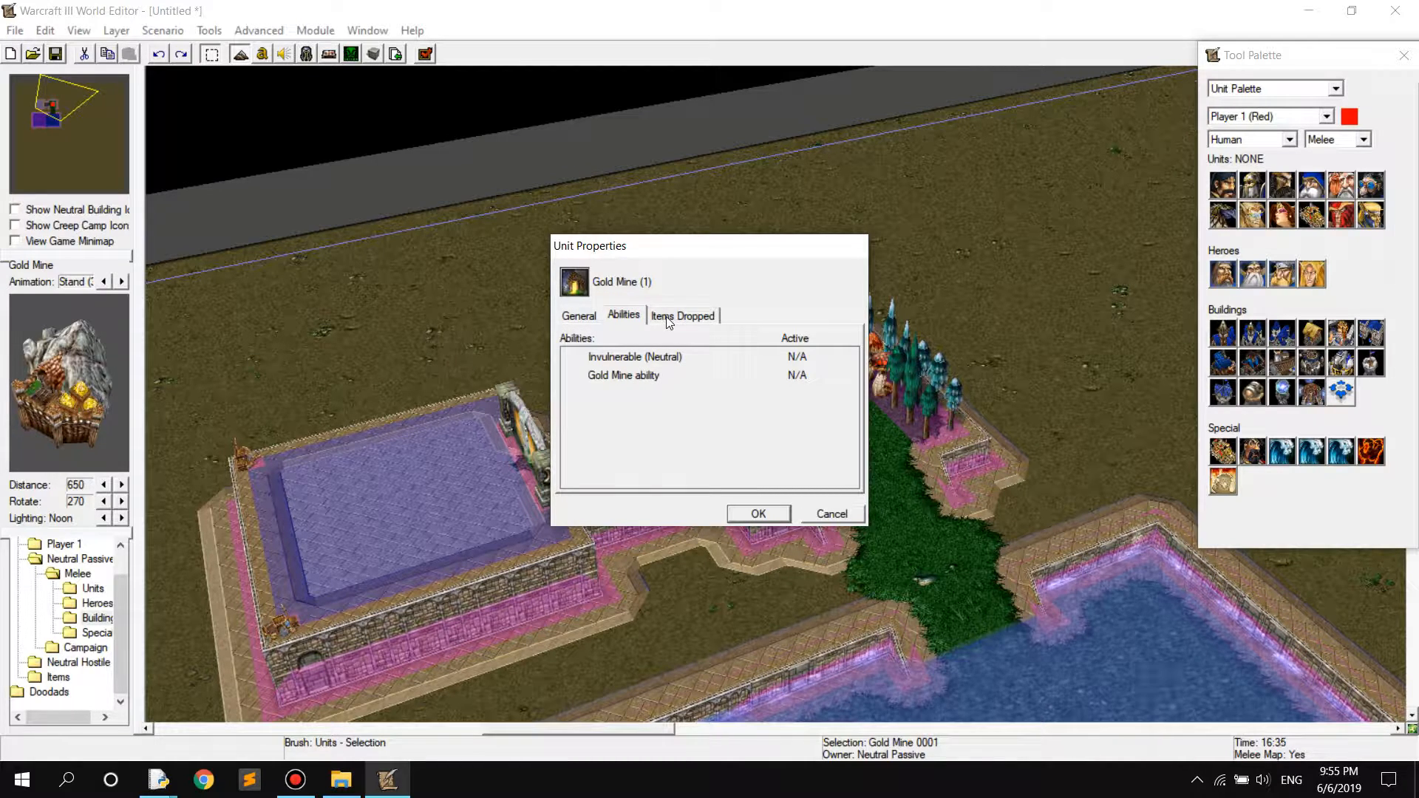
left_click(665, 318)
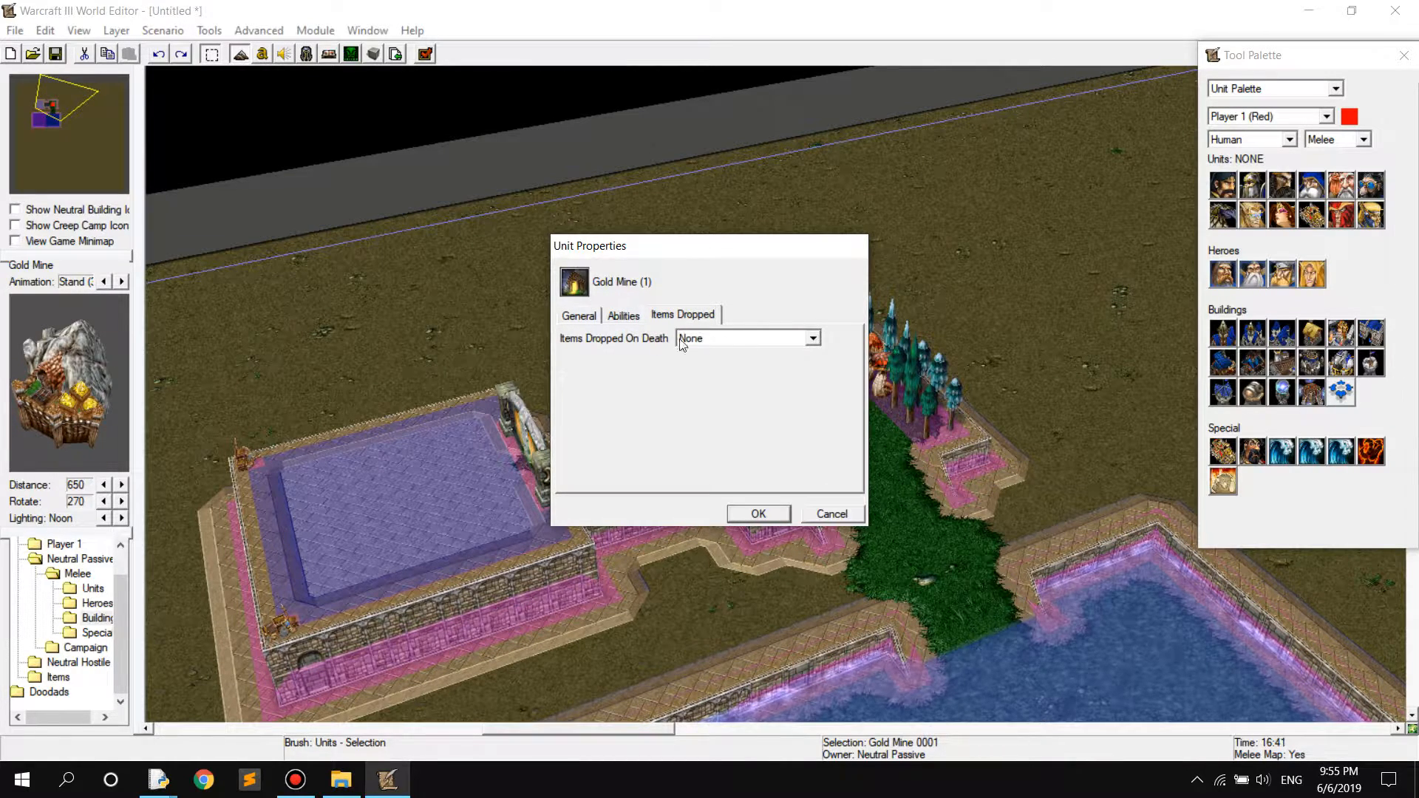
left_click(706, 342)
left_click(706, 342)
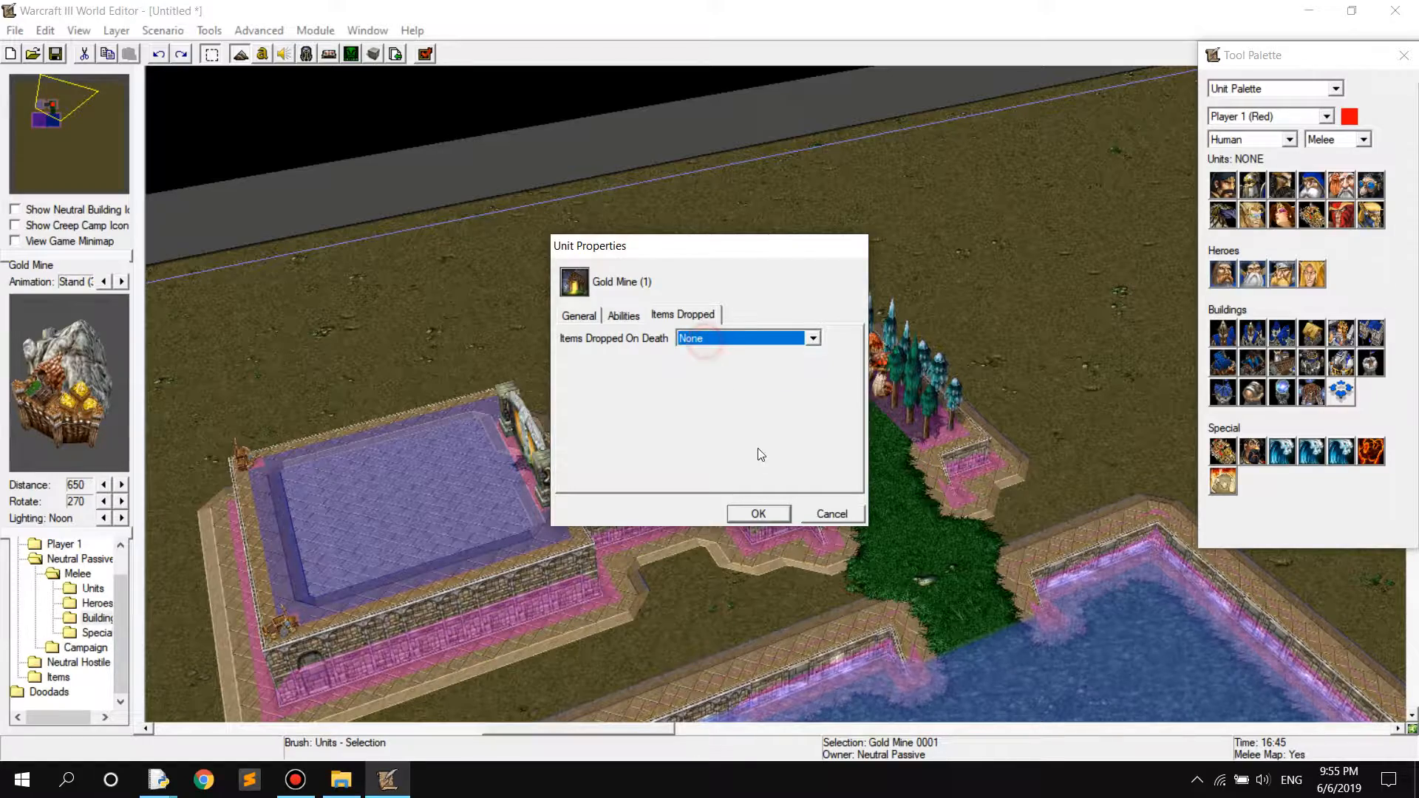
left_click(811, 515)
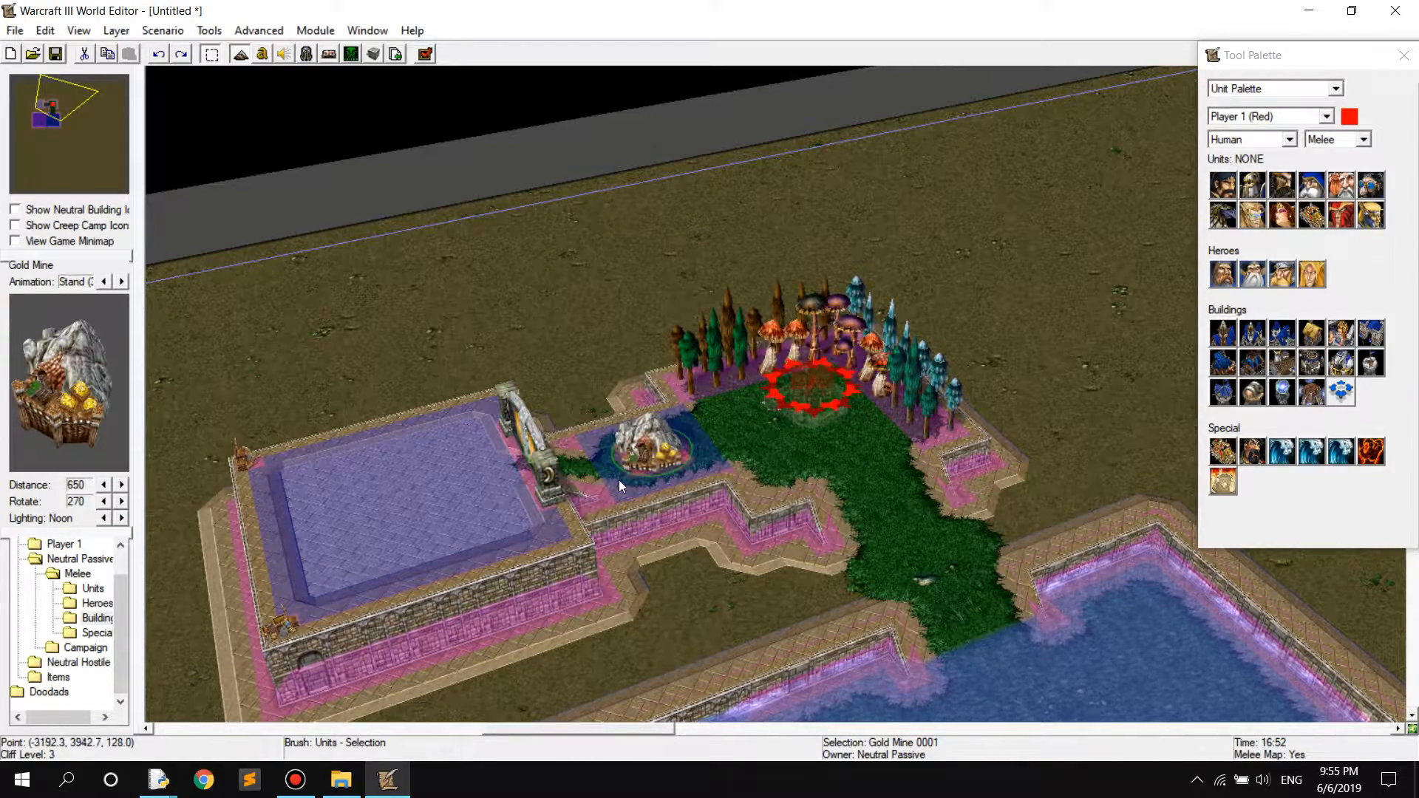
Examine the Demonic Gate's properties, covering its life and the options for items dropped on death
right_click_drag(781, 454, 310, 562, "ctrl")
right_click_drag(689, 477, 499, 393, "ctrl")
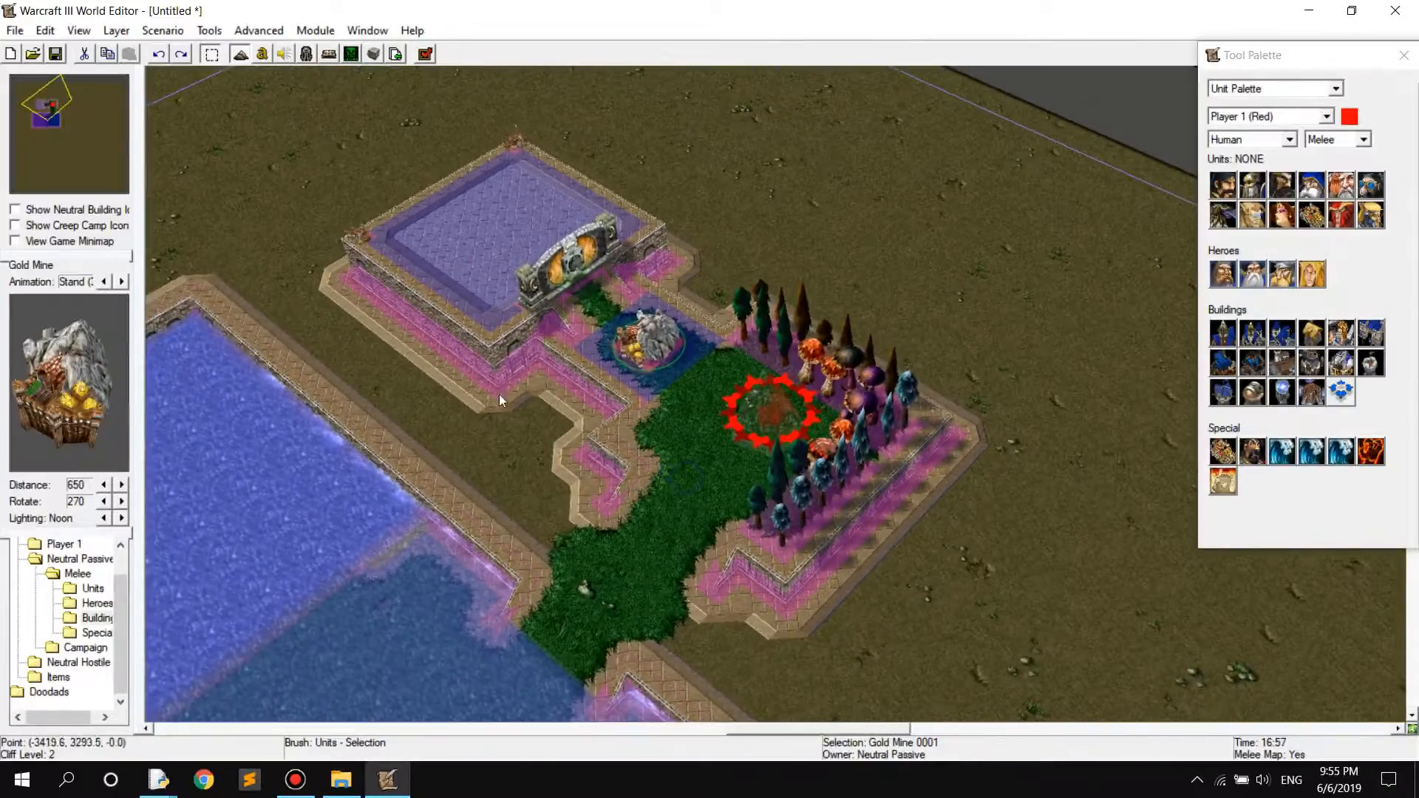
scroll(530, 284, "up", 5)
mouse_move(473, 247)
right_mouse_down()
mouse_move(560, 473)
mouse_move(813, 472)
mouse_move(790, 454)
right_mouse_up()
left_click(654, 375)
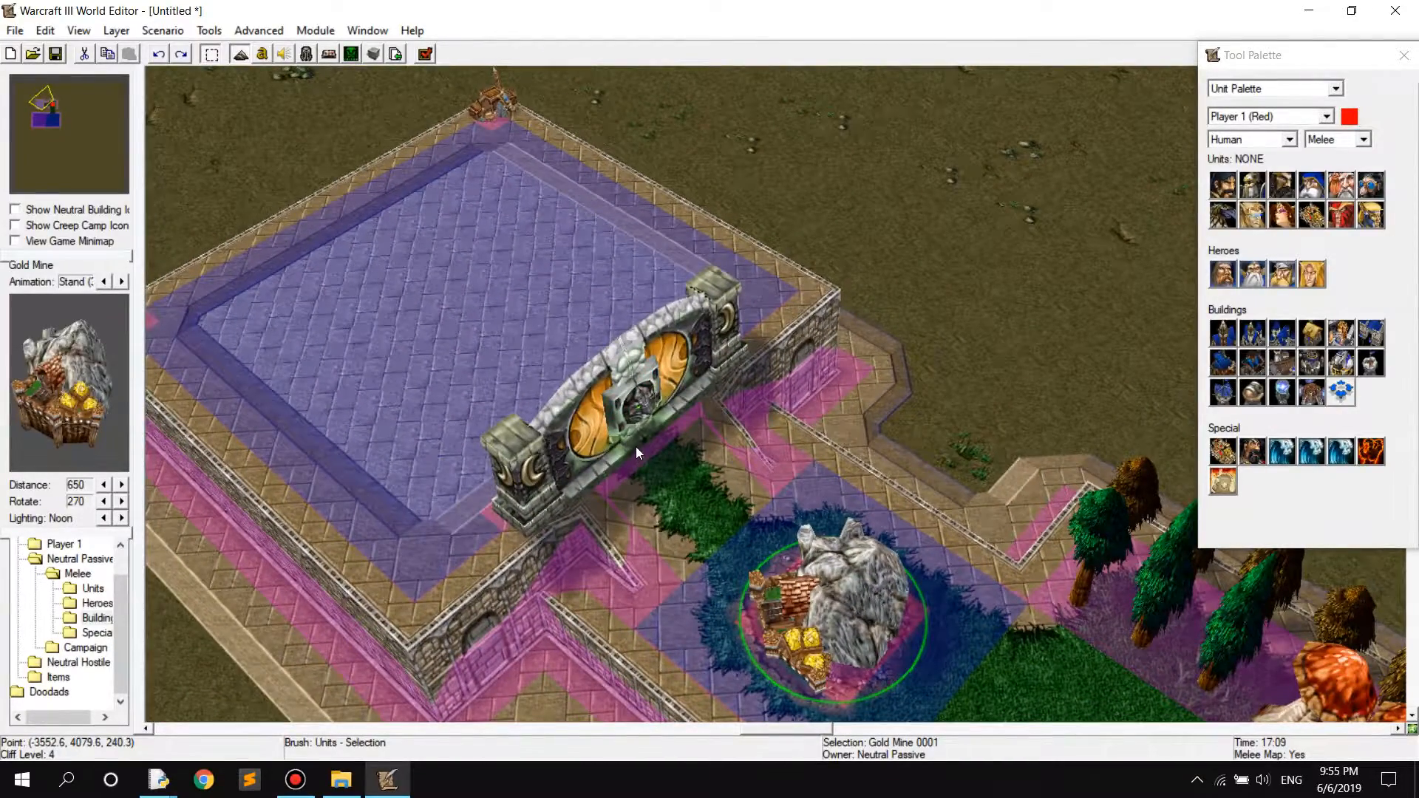
double_click(633, 420)
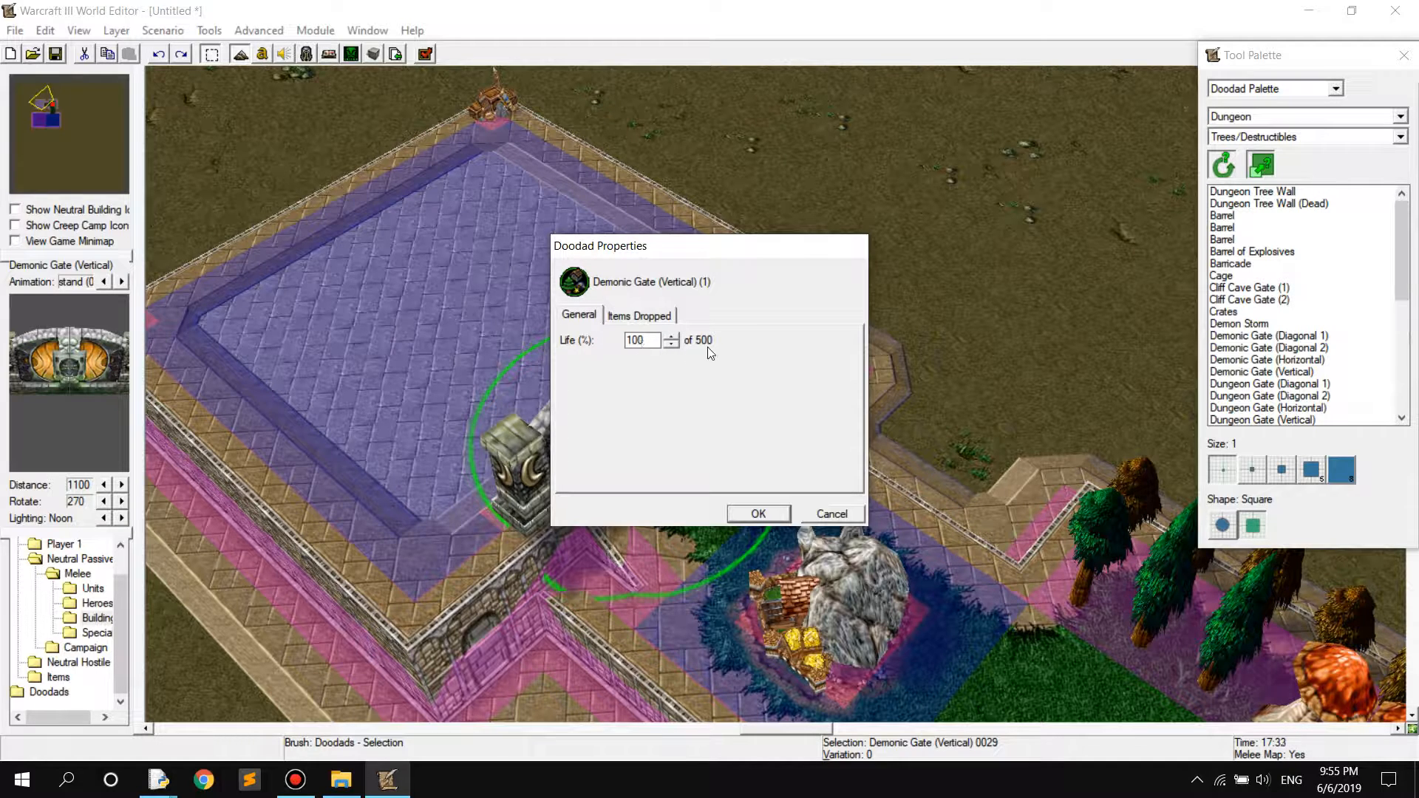
left_click(639, 318)
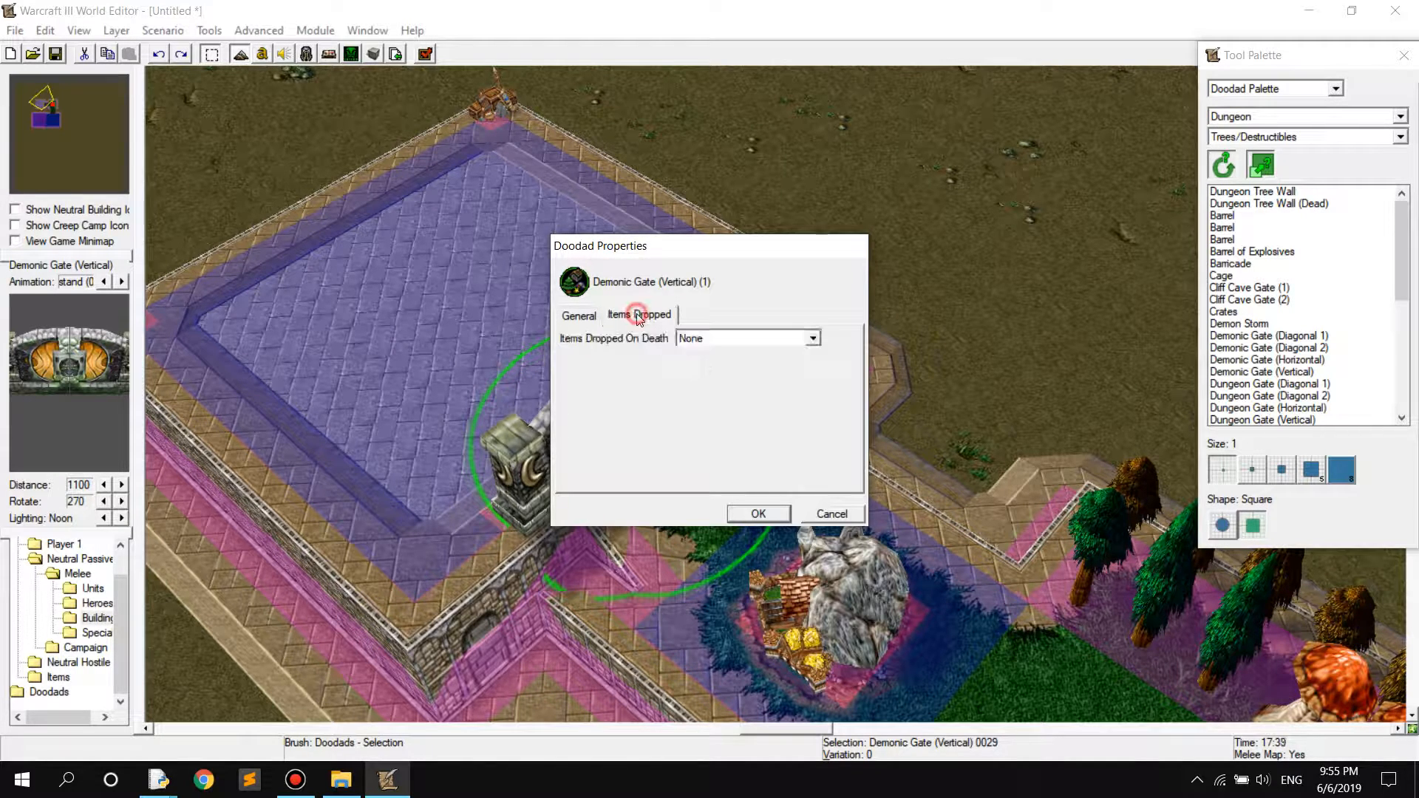
left_click(717, 342)
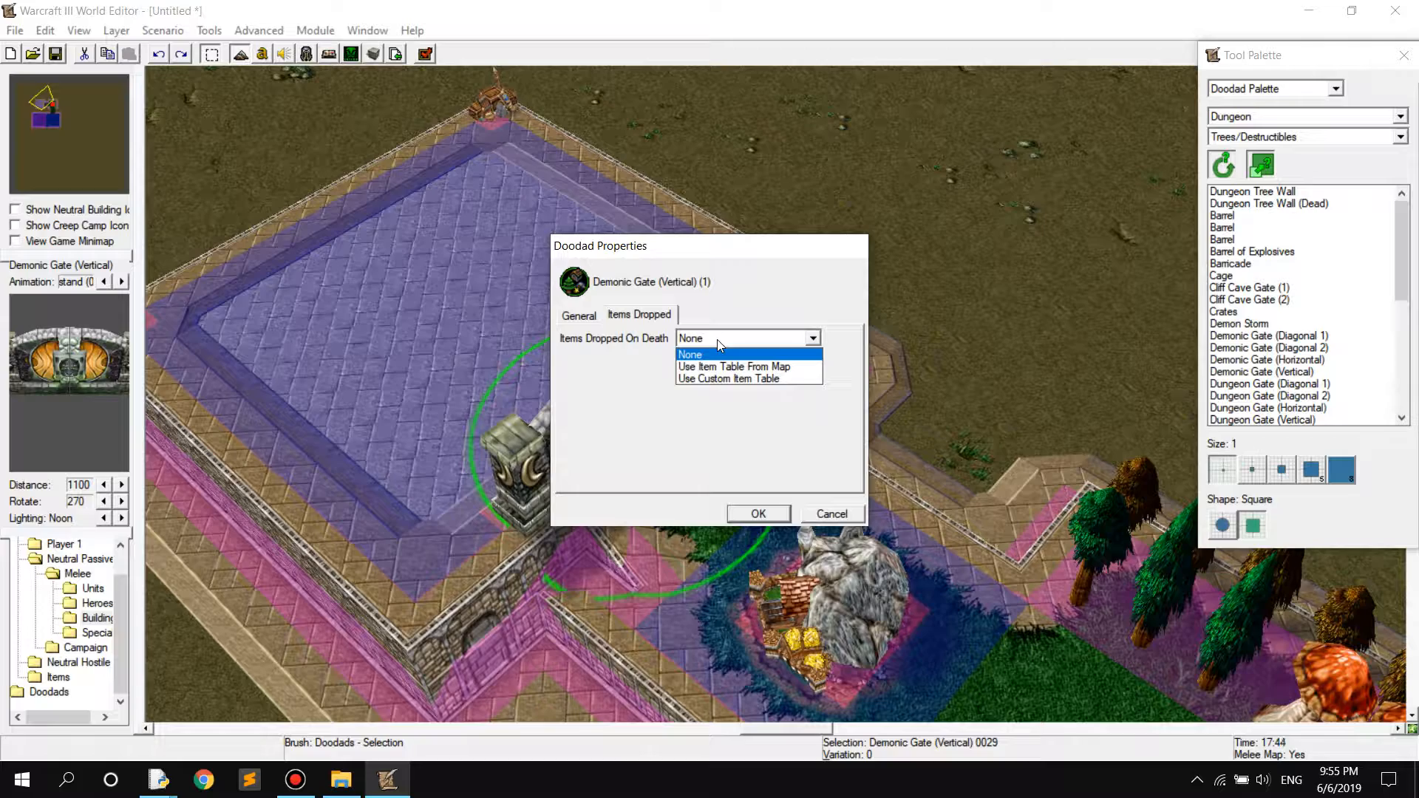
left_click(717, 342)
left_click(769, 516)
Open the properties of the Barricade at the platform's far corner and set Items Dropped On Death to Use Custom Item Table
right_click_drag(429, 299, 587, 418)
double_click(627, 232)
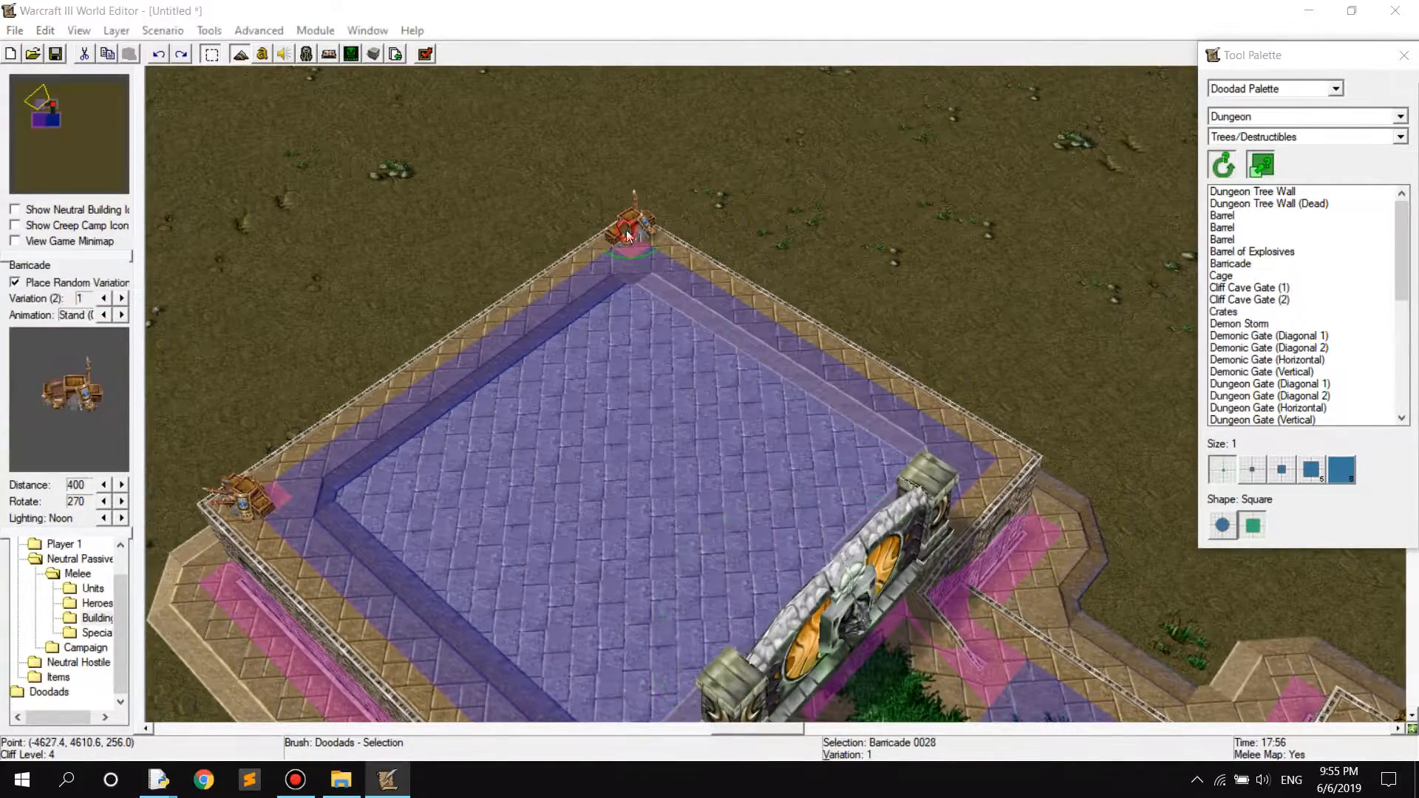
left_click(579, 315)
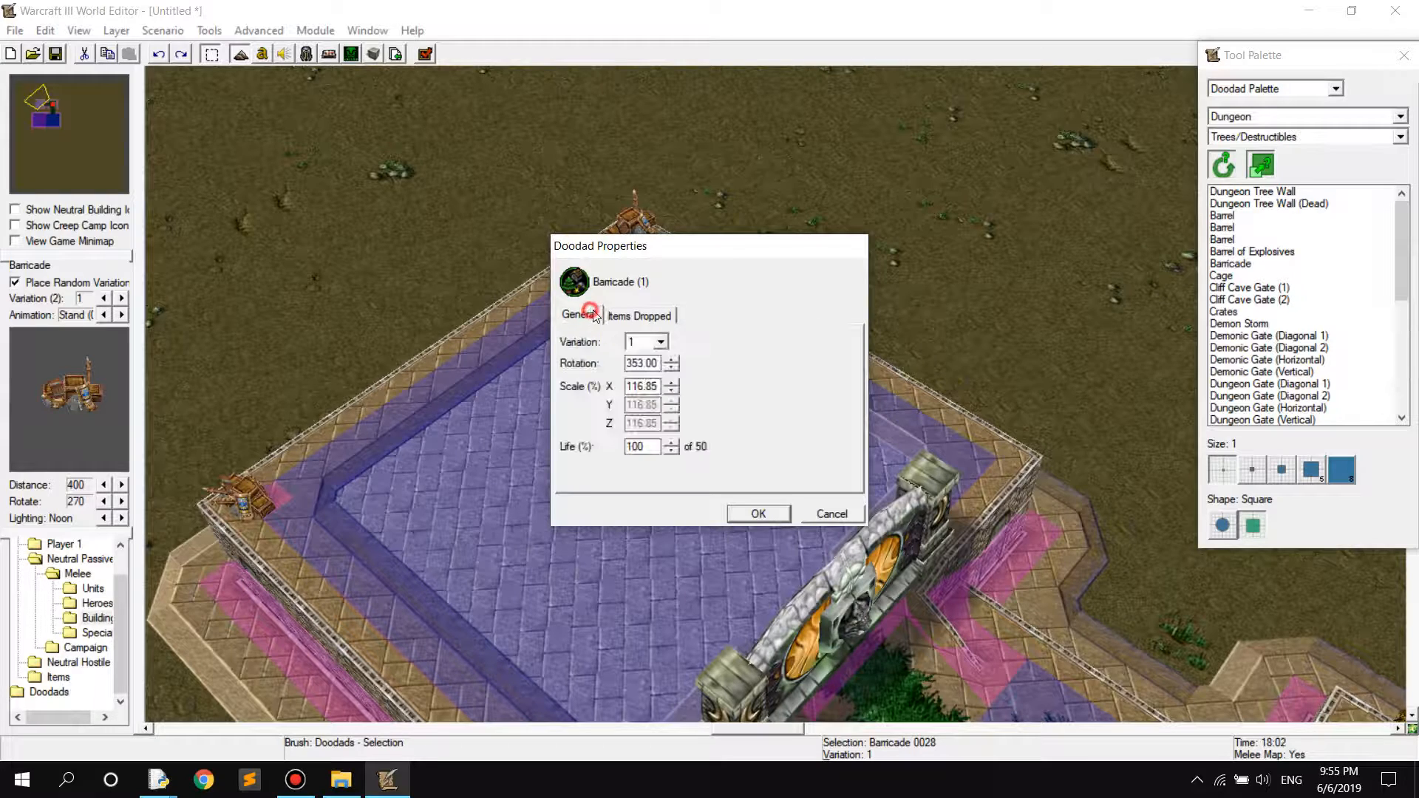
left_click(644, 316)
left_click(708, 339)
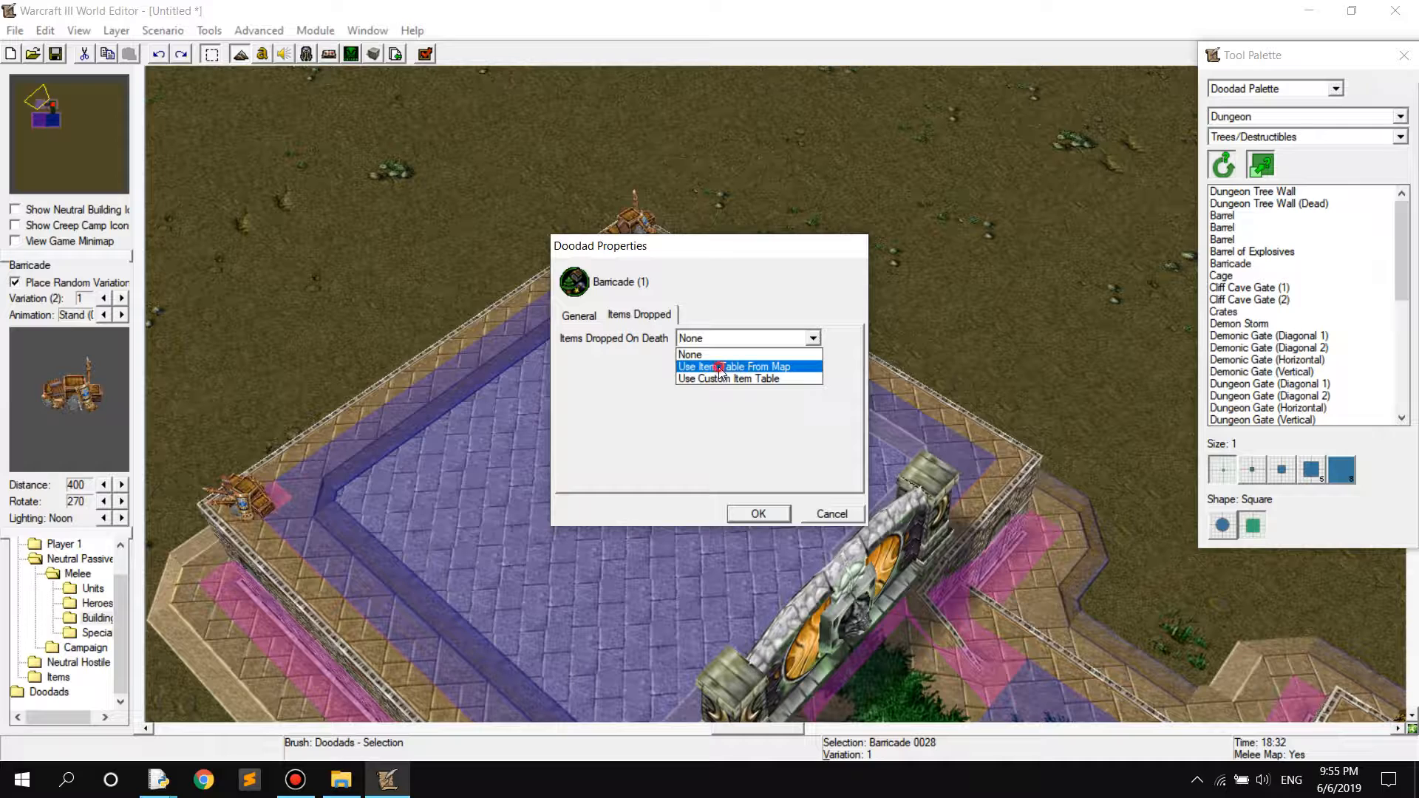
left_click(720, 368)
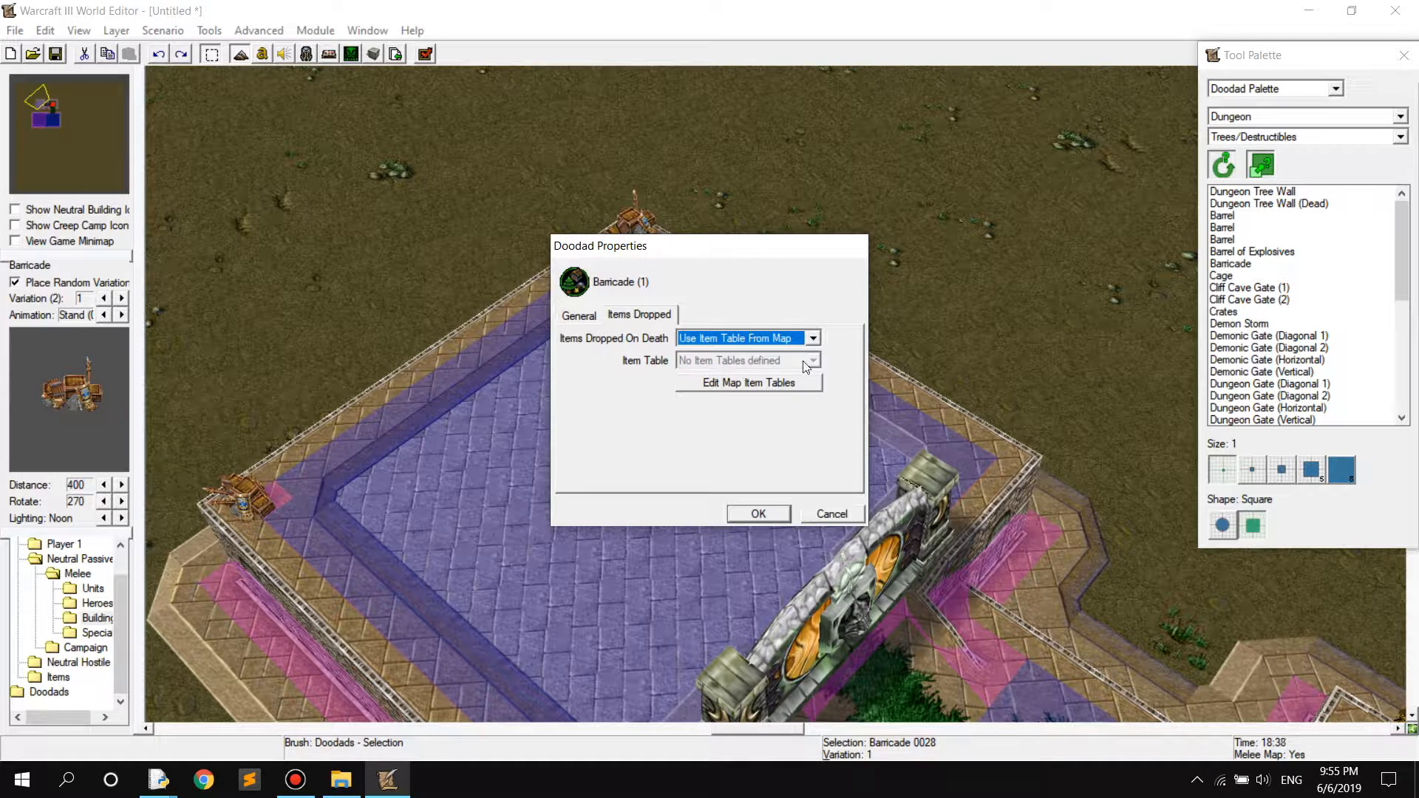
left_click(813, 338)
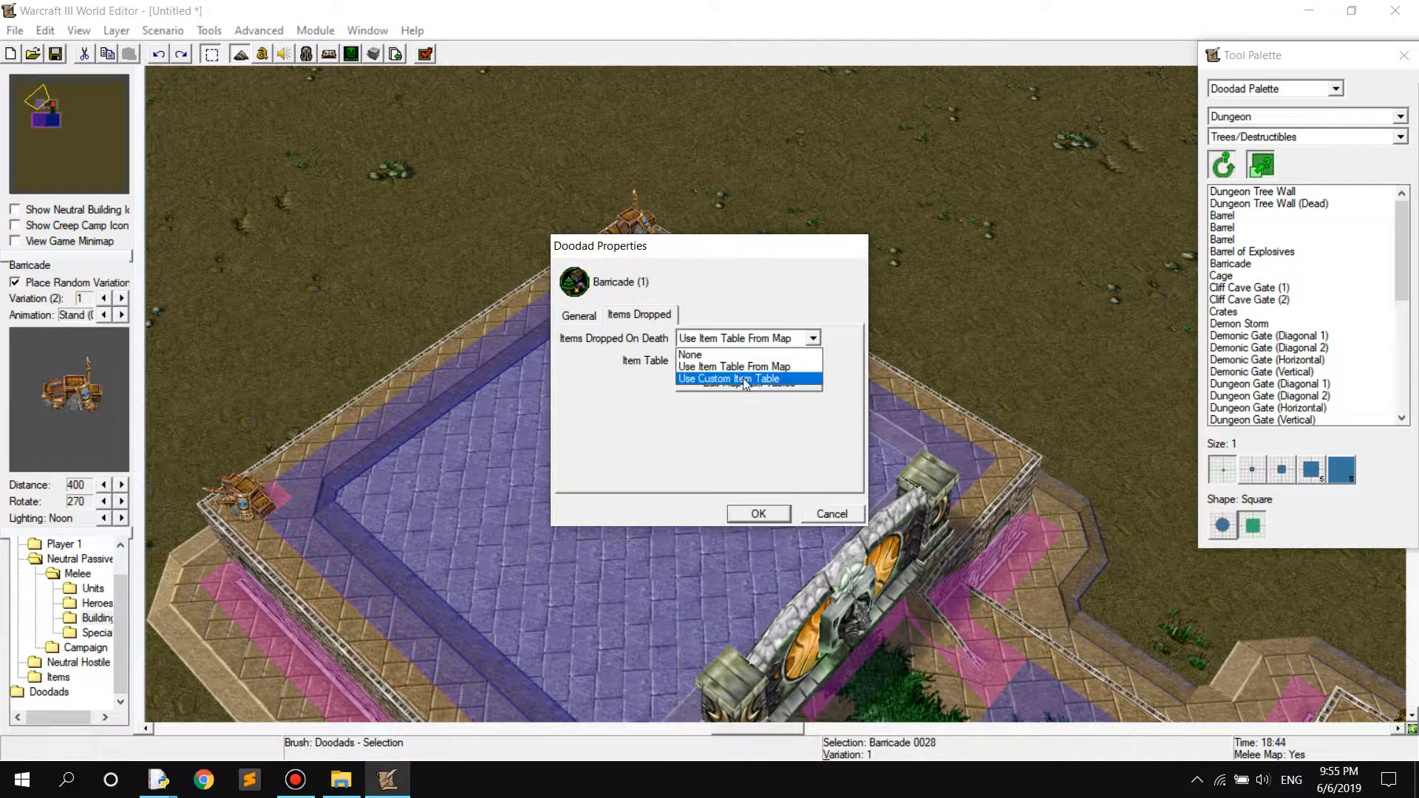
left_click(745, 380)
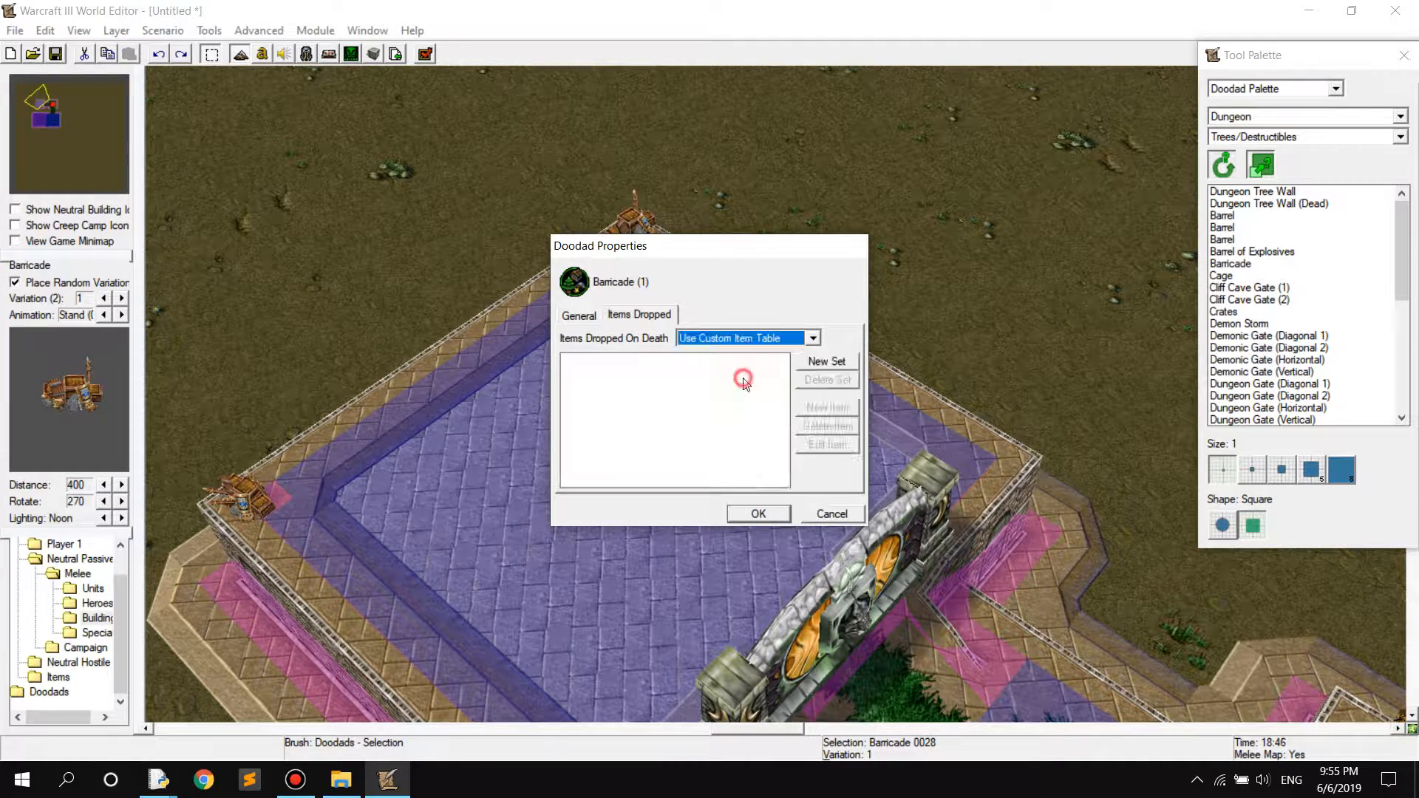
Add an item set containing Mask of Death at 100% chance to the Barricade's dropped items and apply the properties
left_click(826, 363)
left_click(642, 361)
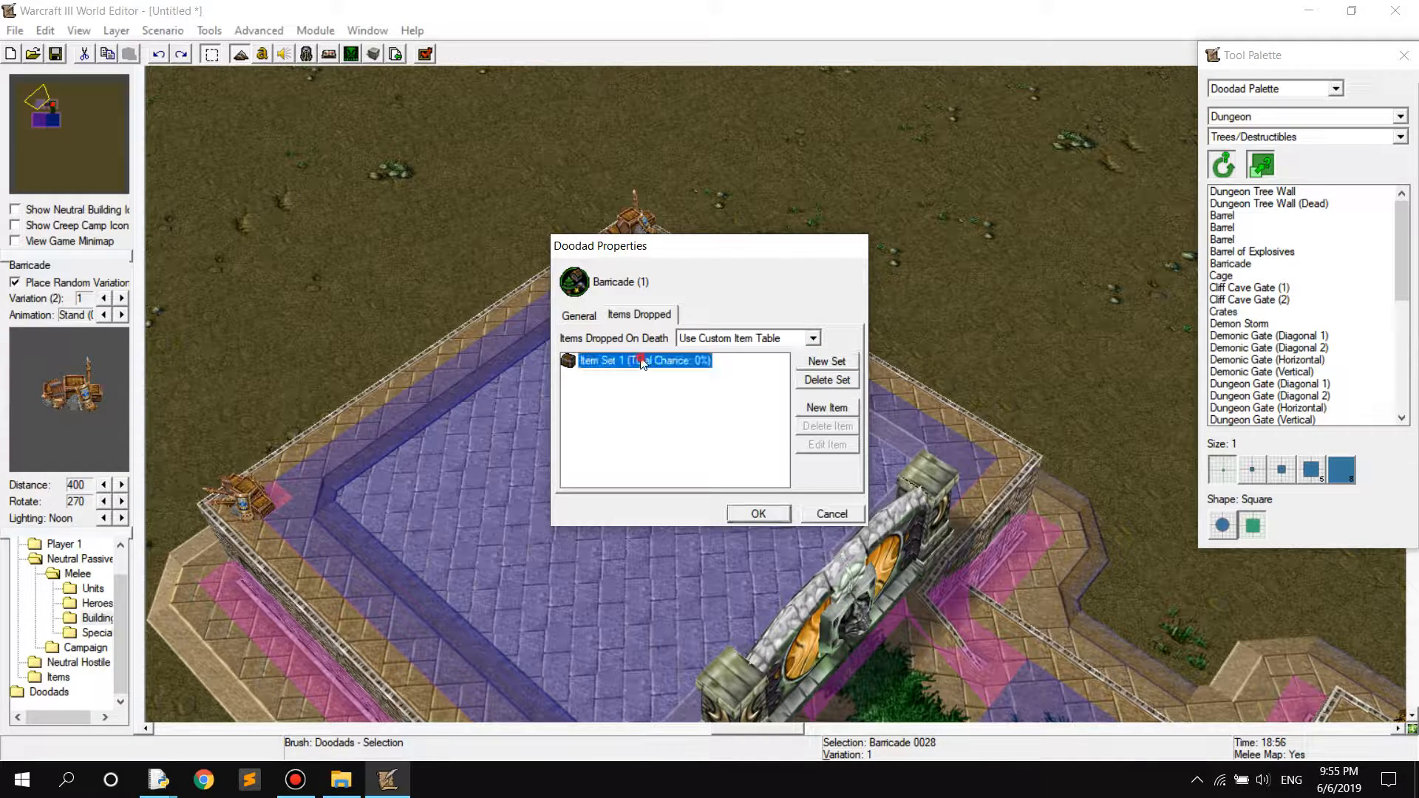
left_click(822, 409)
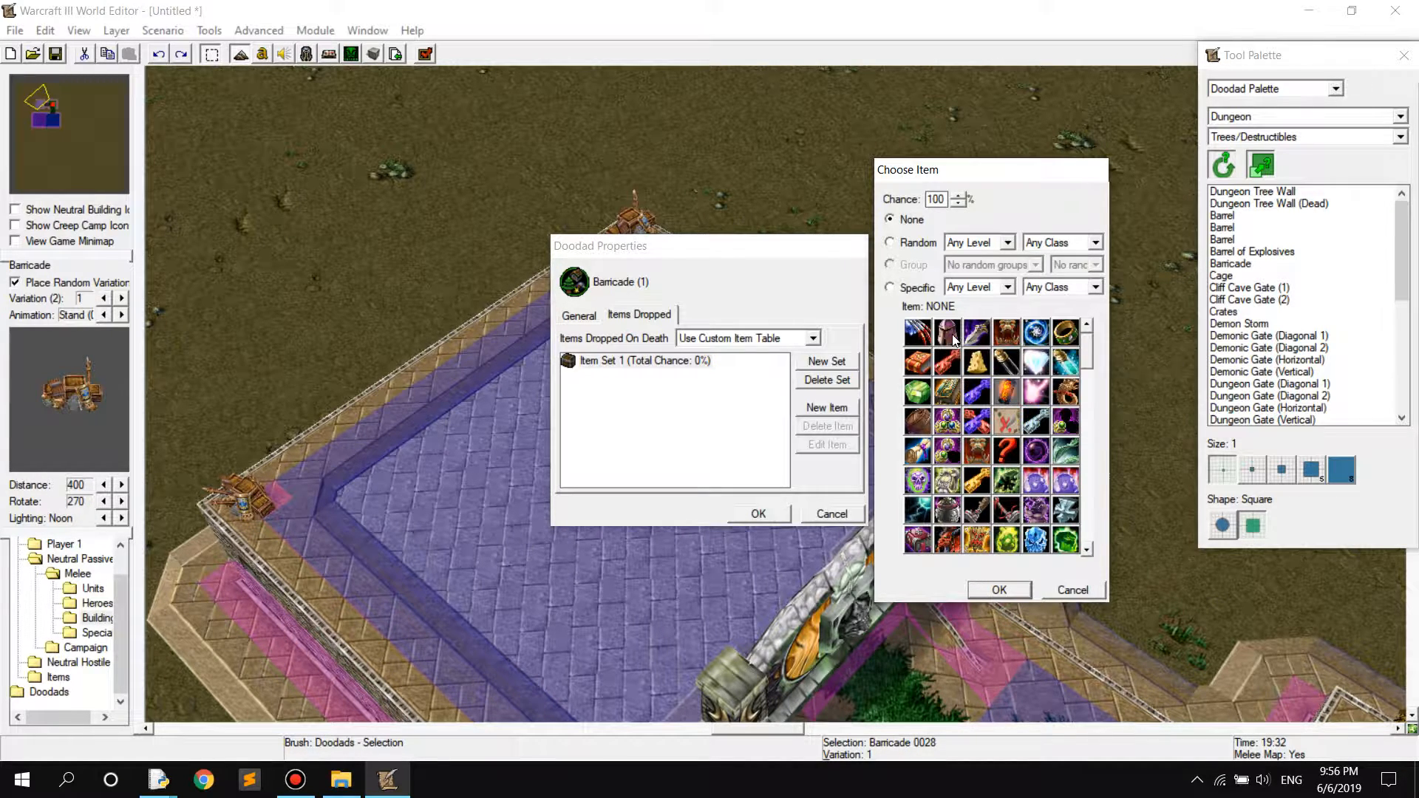
left_click(1008, 334)
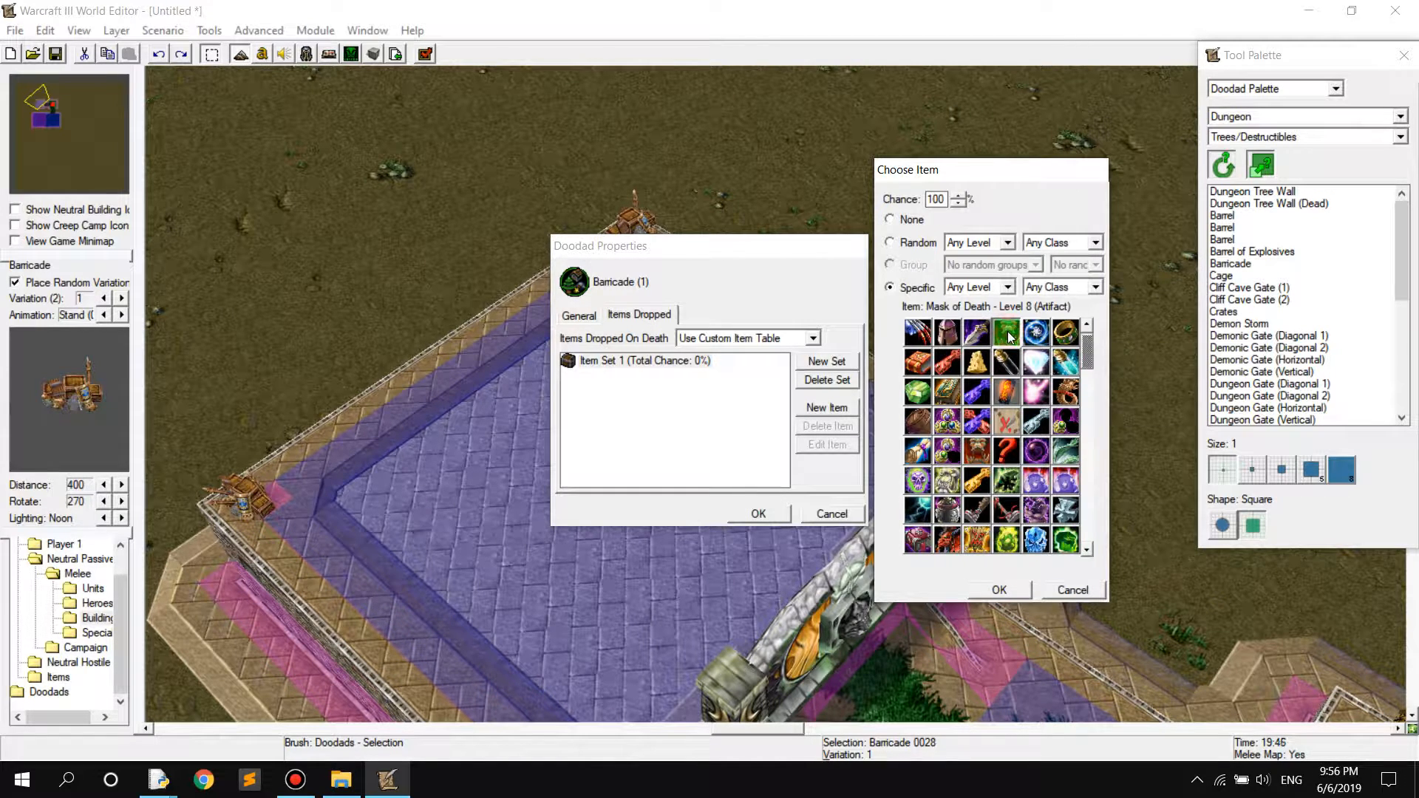
left_click(1000, 590)
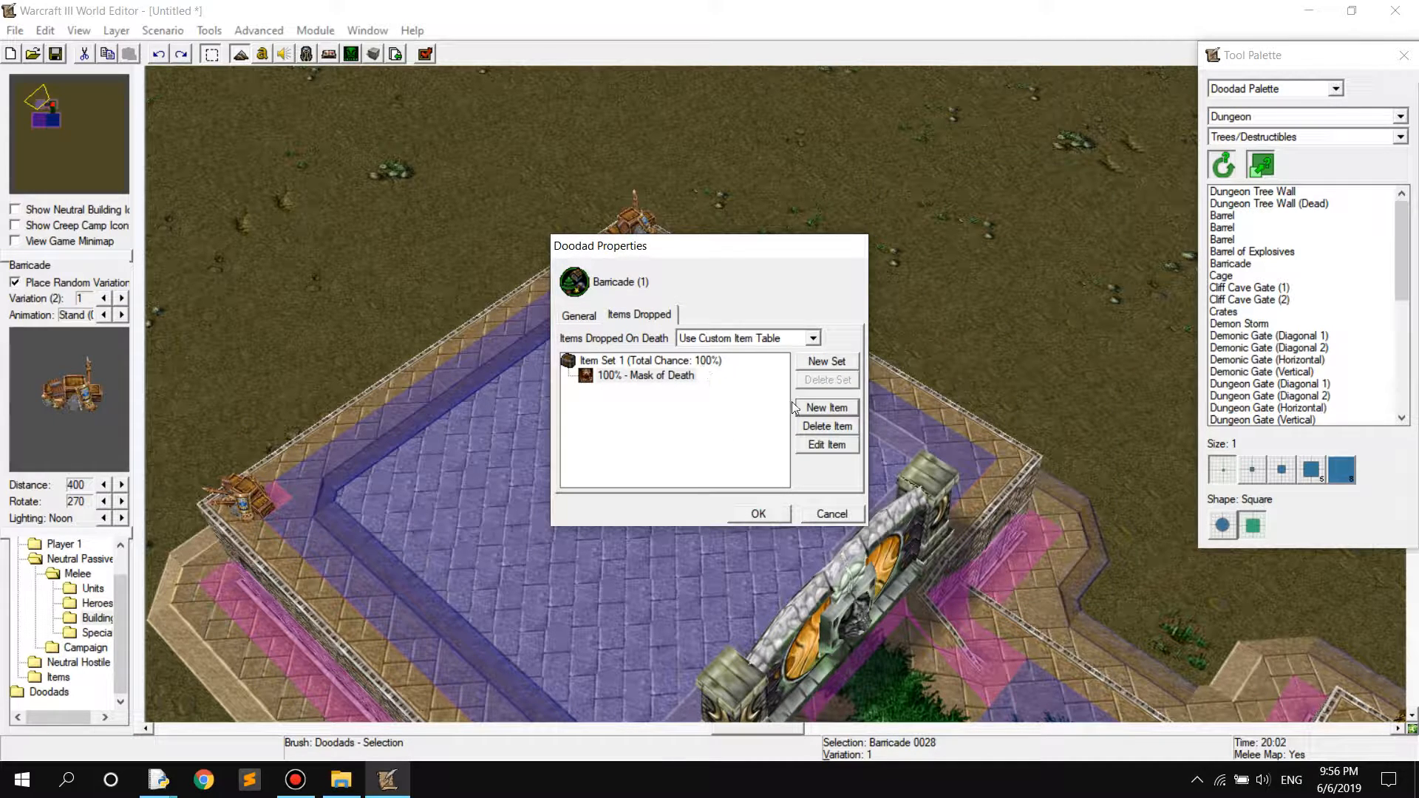
left_click(759, 515)
Open the properties of the Barricade at the platform's left corner and set Items Dropped On Death to Use Custom Item Table
right_click_drag(570, 394, 632, 364)
double_click(389, 468)
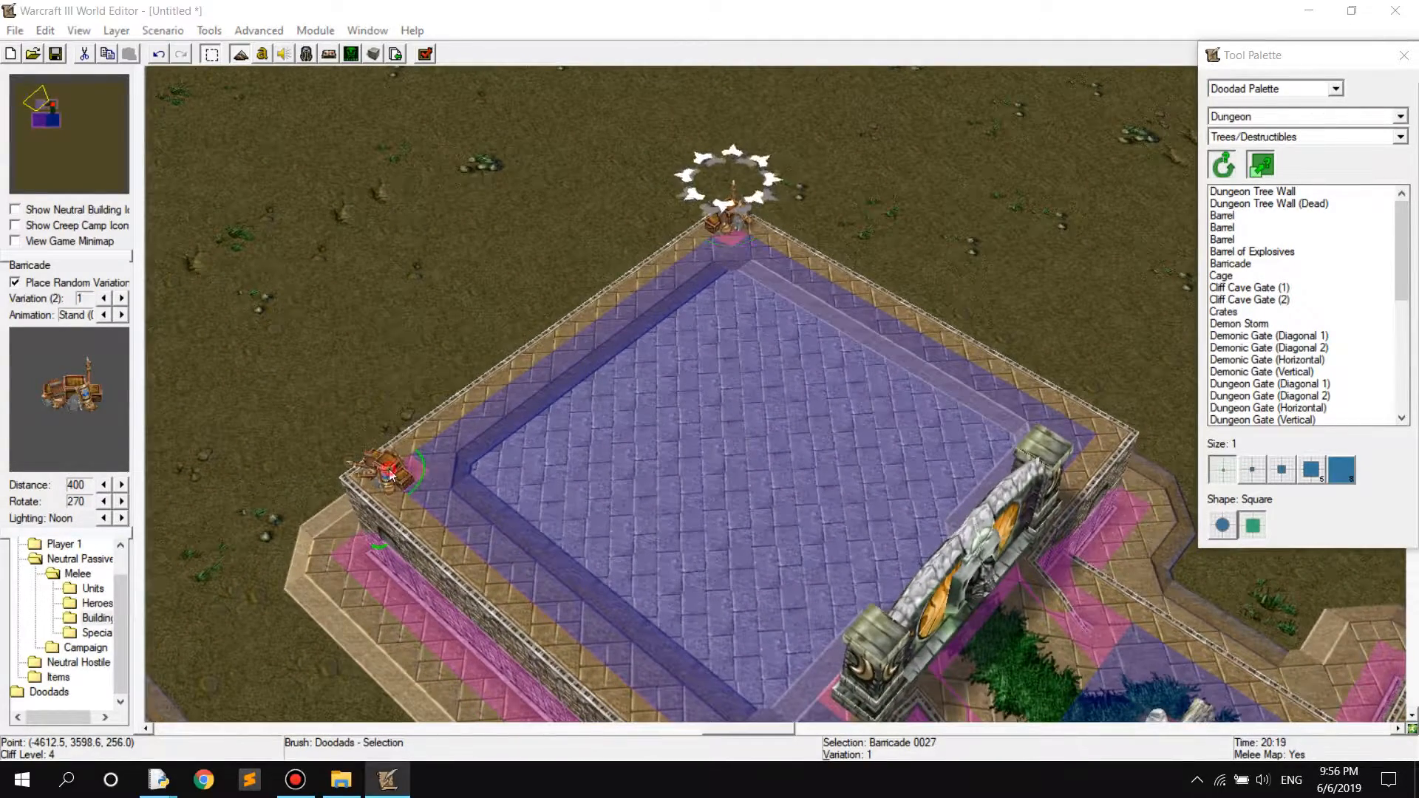
left_click(702, 338)
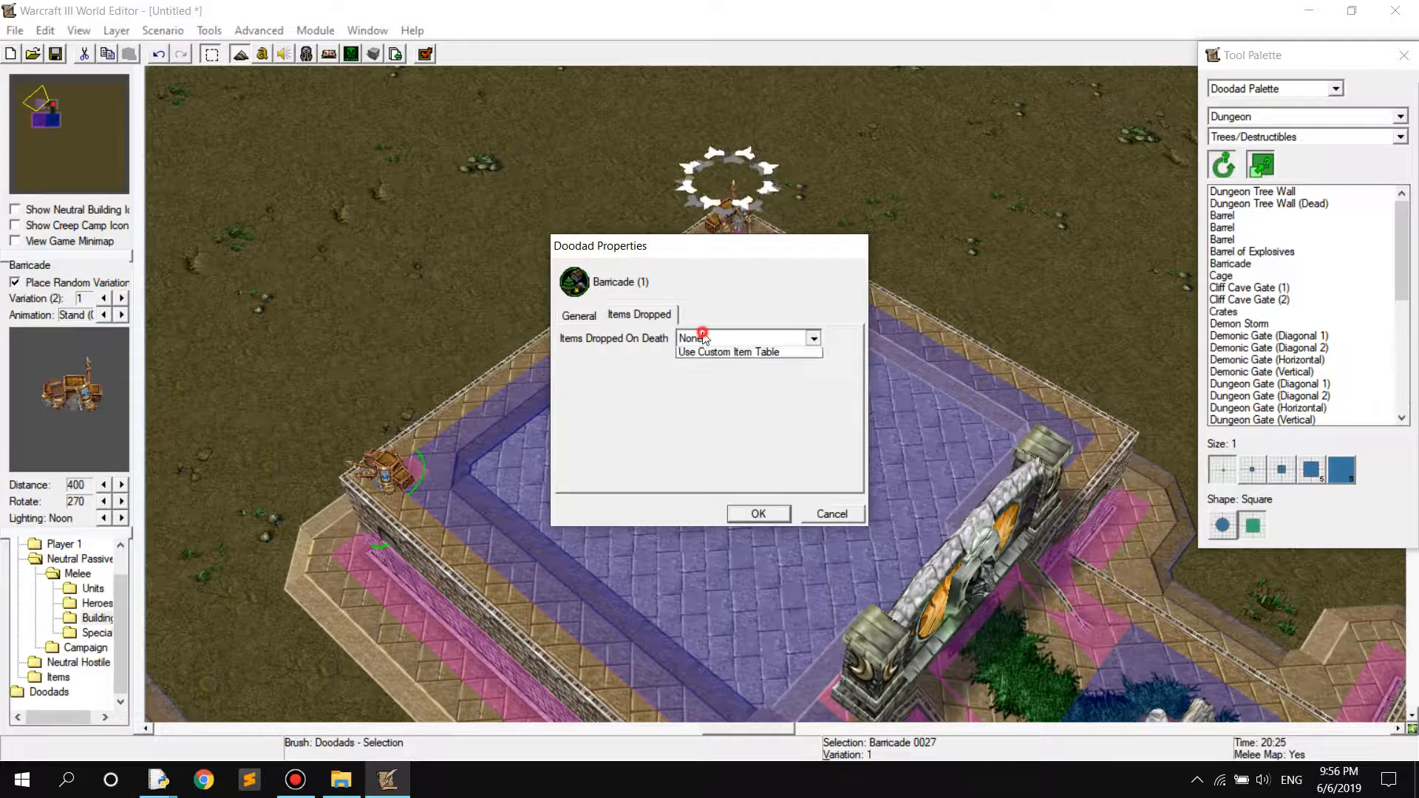
left_click(732, 378)
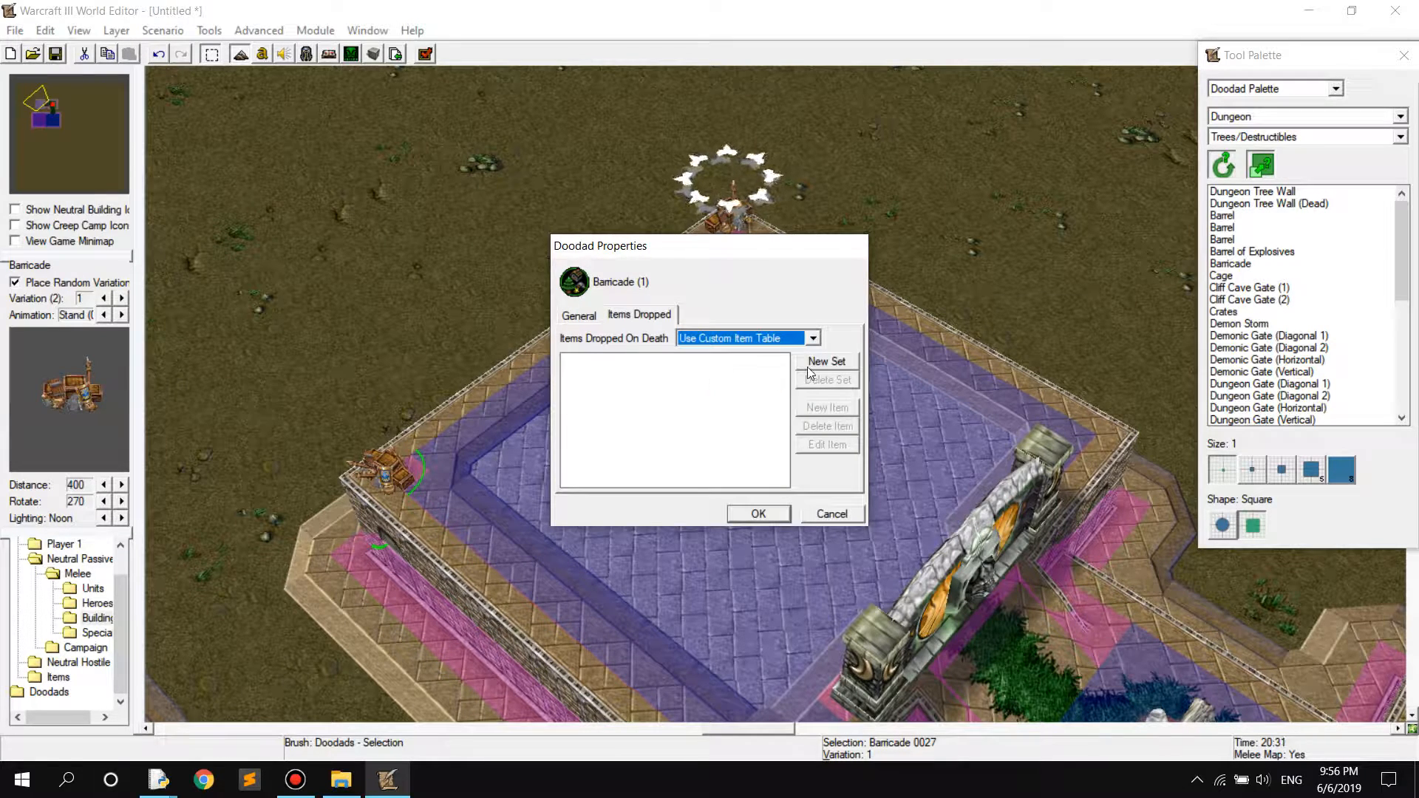
left_click(812, 338)
left_click(754, 362)
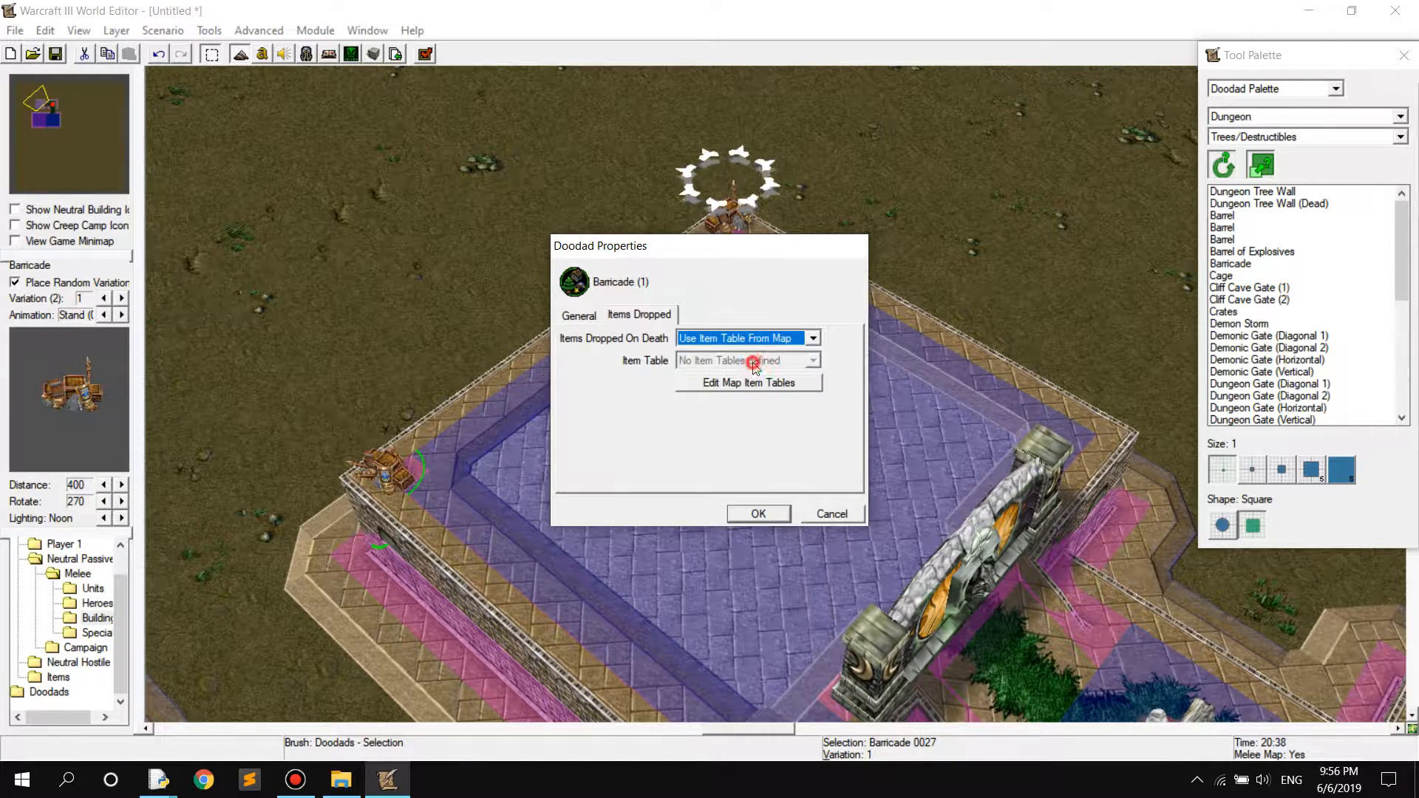
left_click(747, 338)
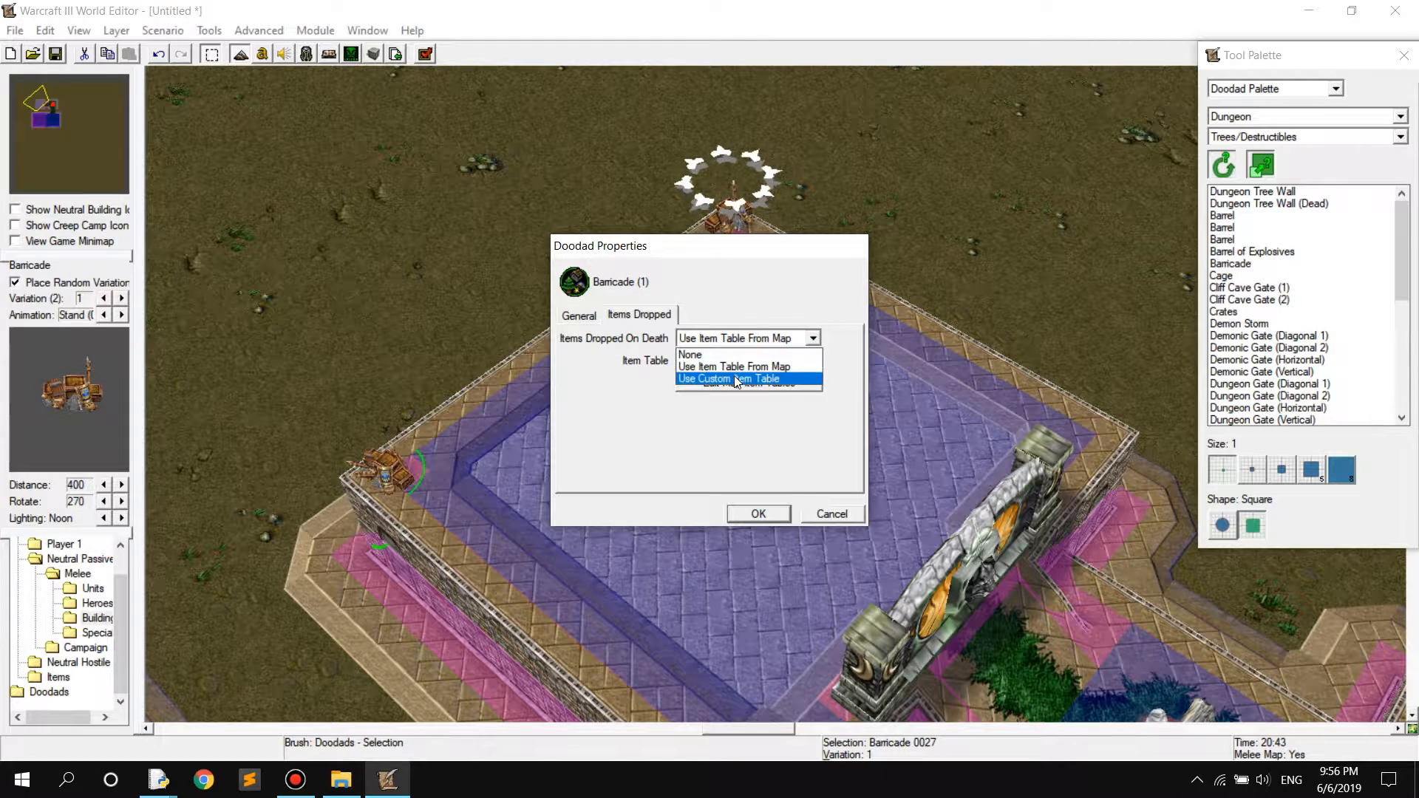
left_click(736, 379)
Add an item set holding Inferno Stone and Ice Shard at 50% chance each to this Barricade's custom item table
left_click(826, 360)
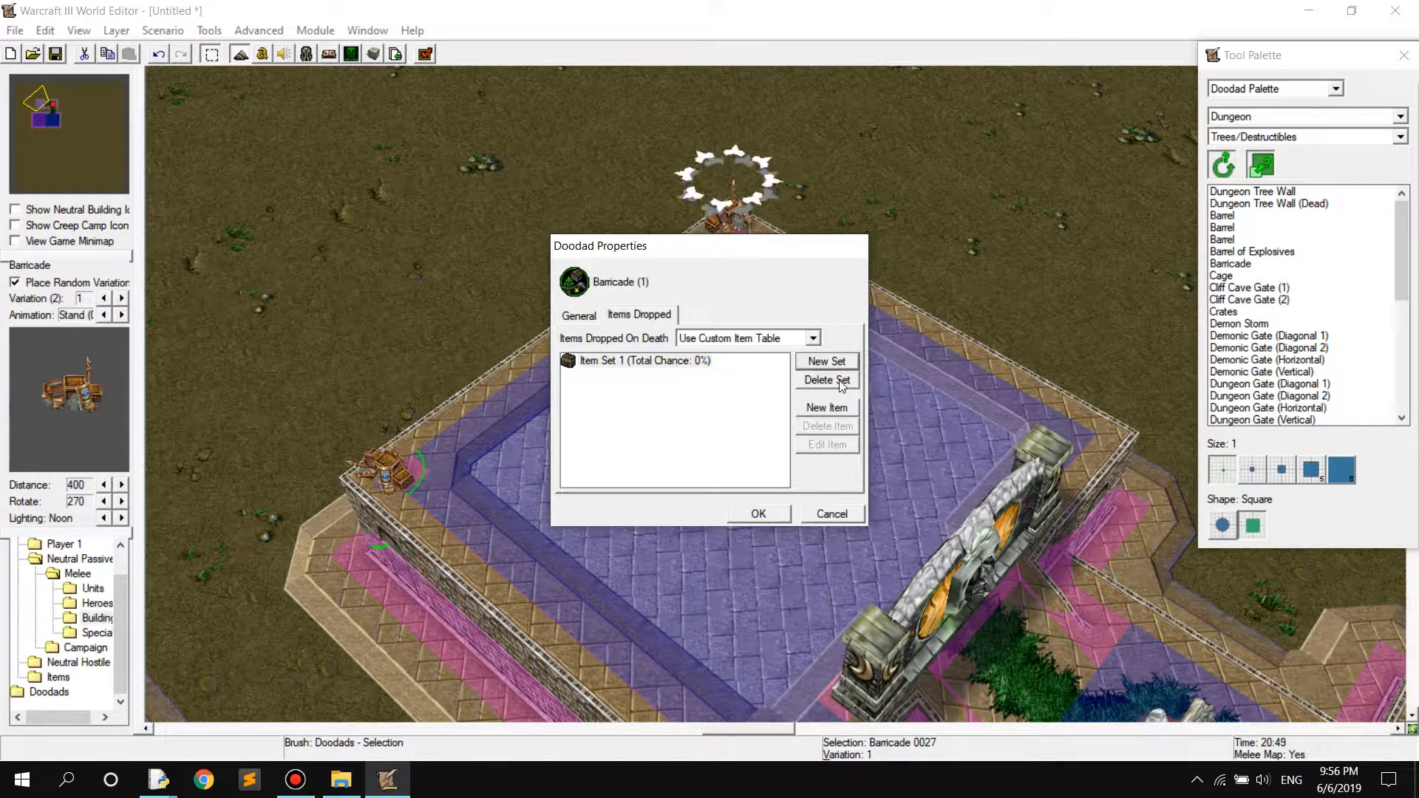
left_click(828, 407)
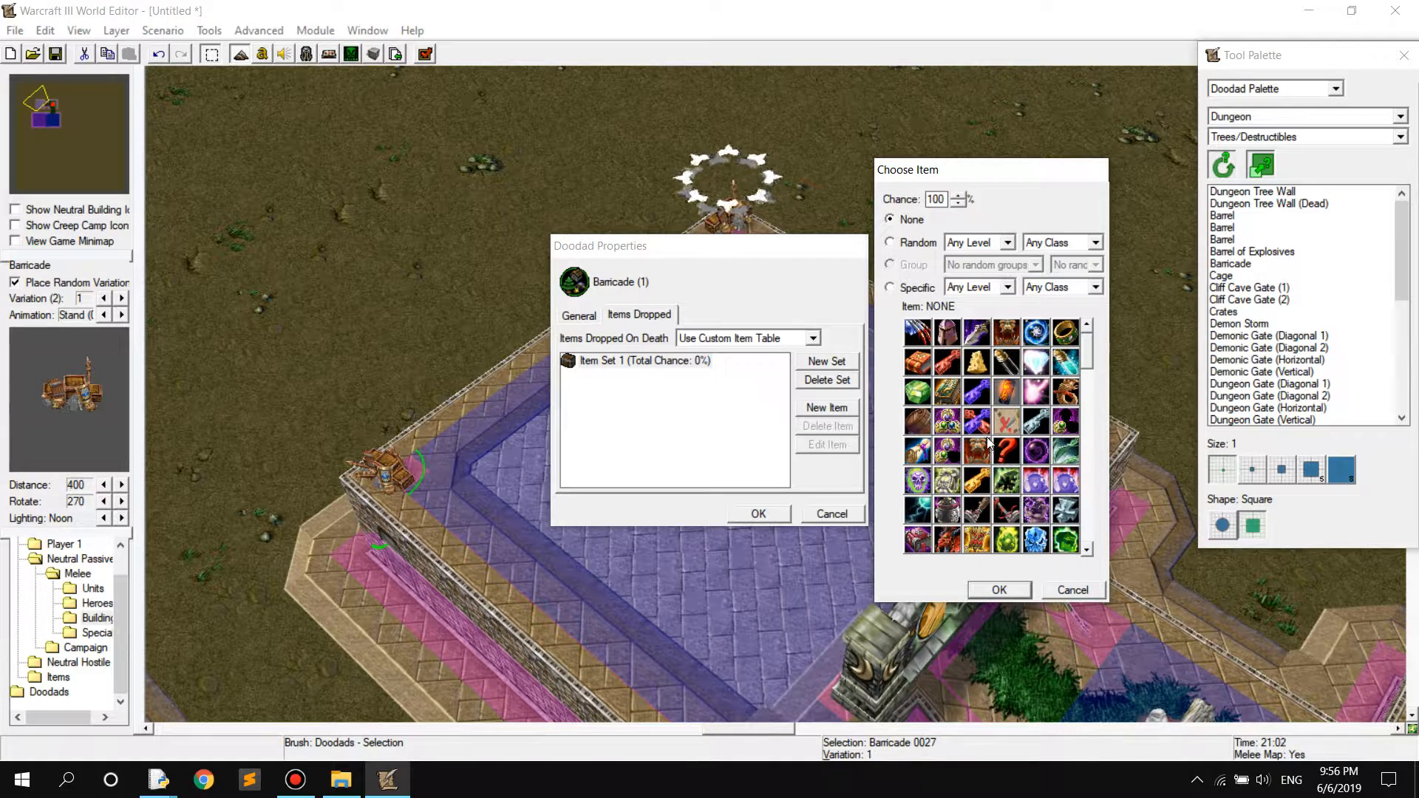
left_click(1066, 543)
left_click(999, 589)
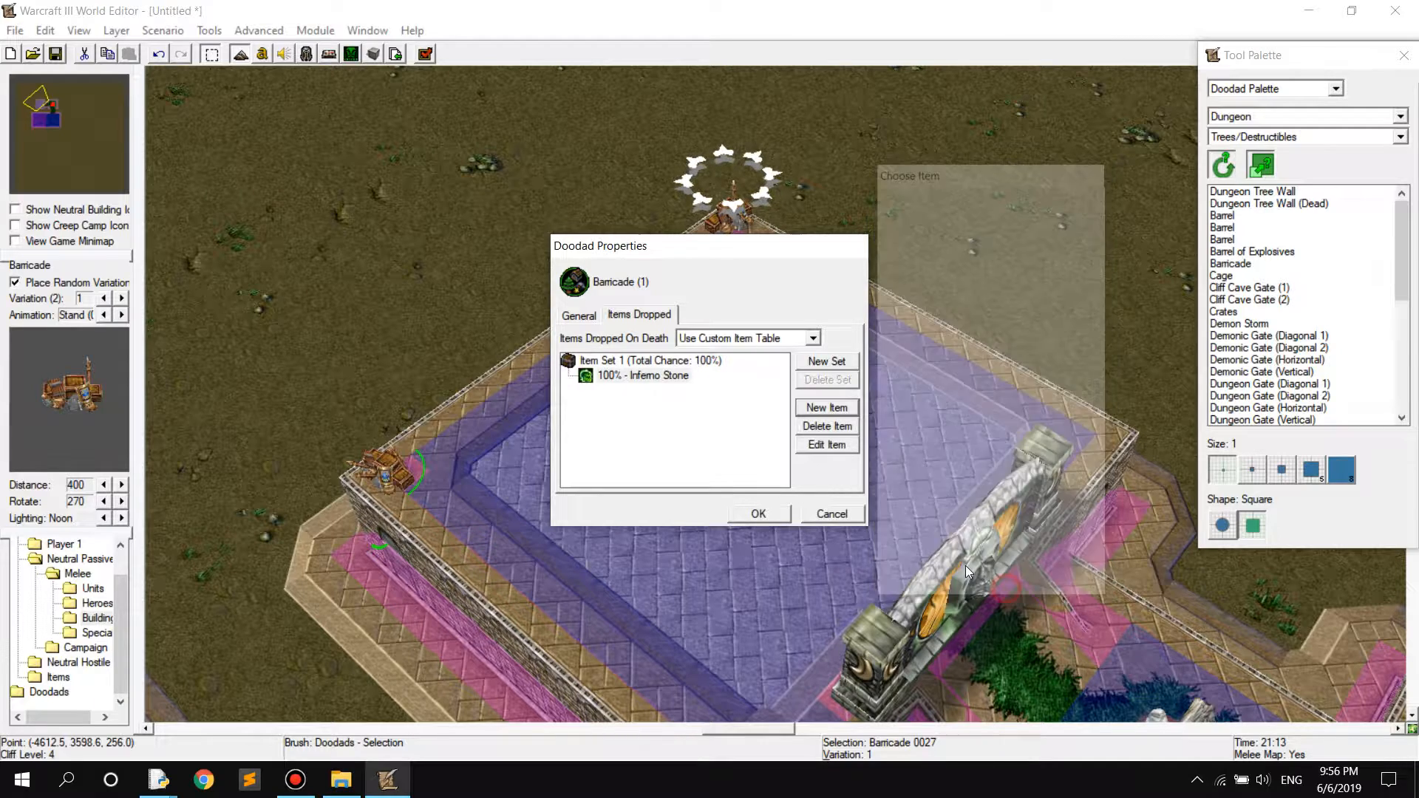
left_click(834, 410)
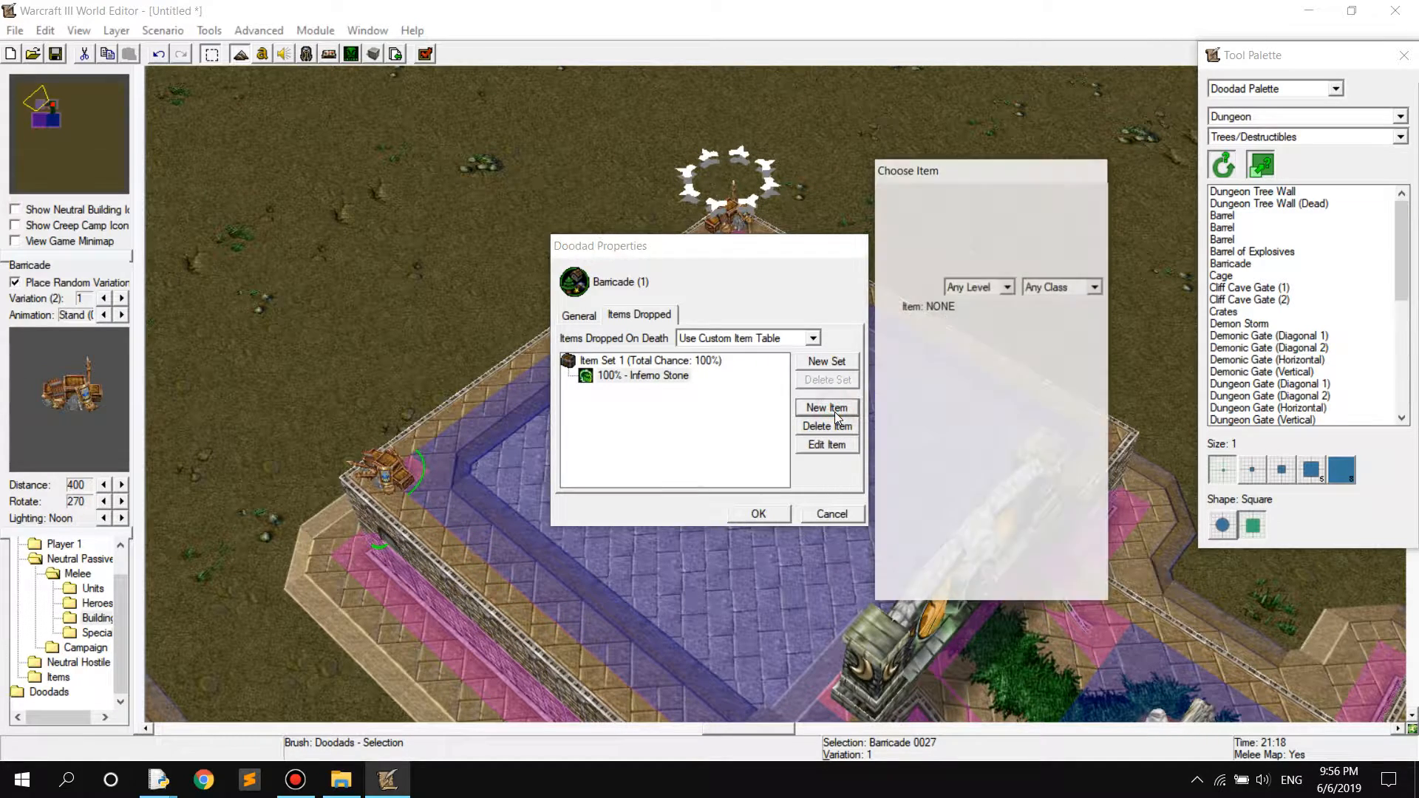
left_click(1037, 543)
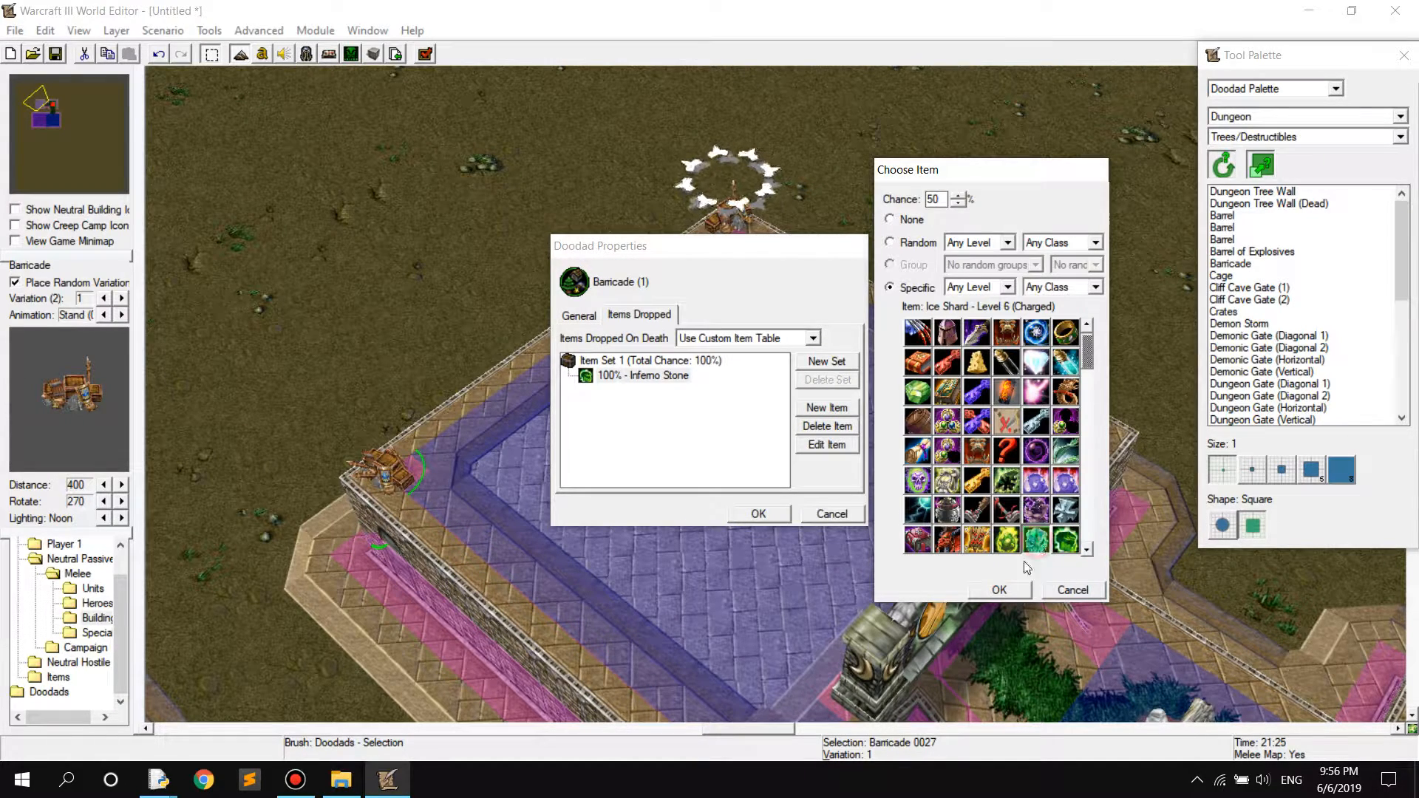
left_click(1003, 590)
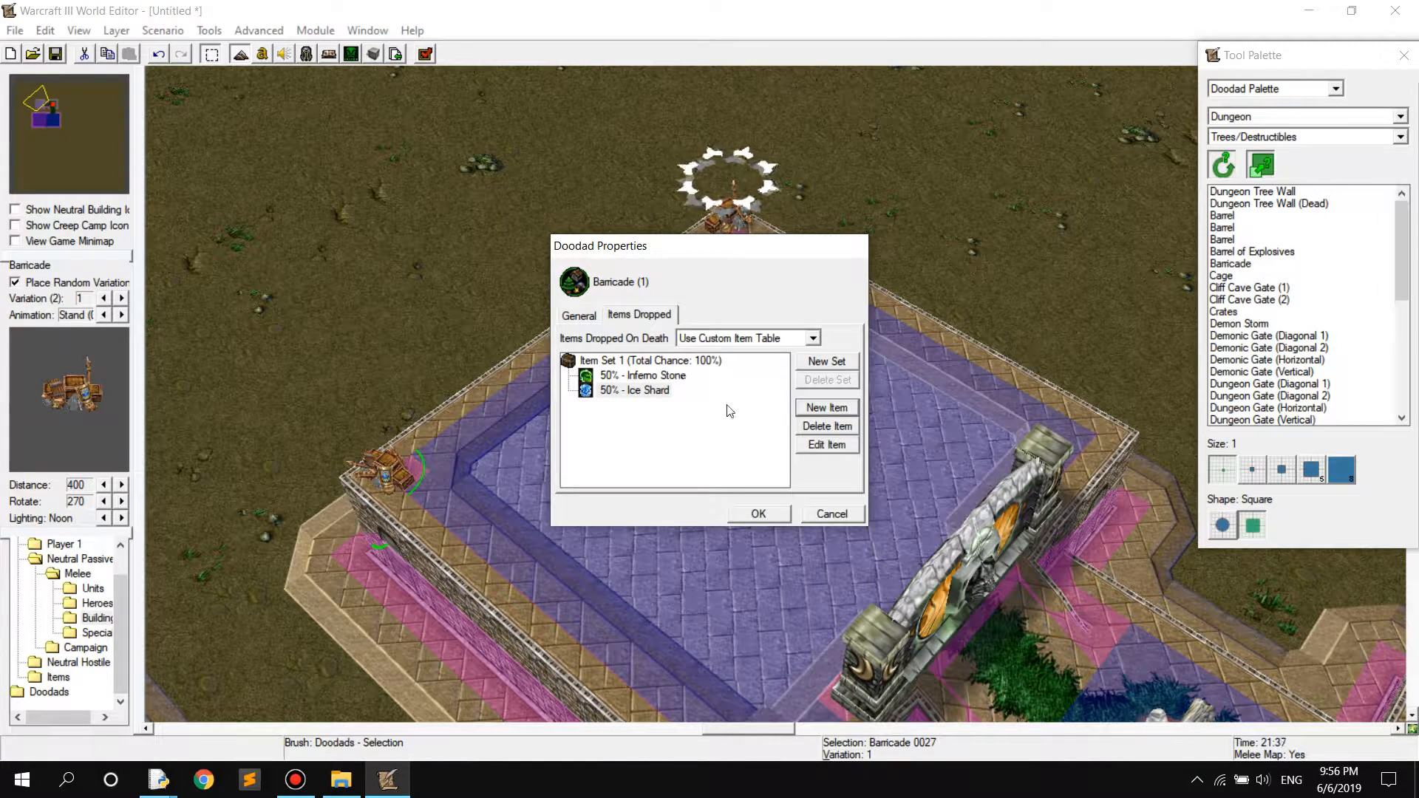
Examine the custom item set and its Inferno Stone and Ice Shard entries
left_click(647, 362)
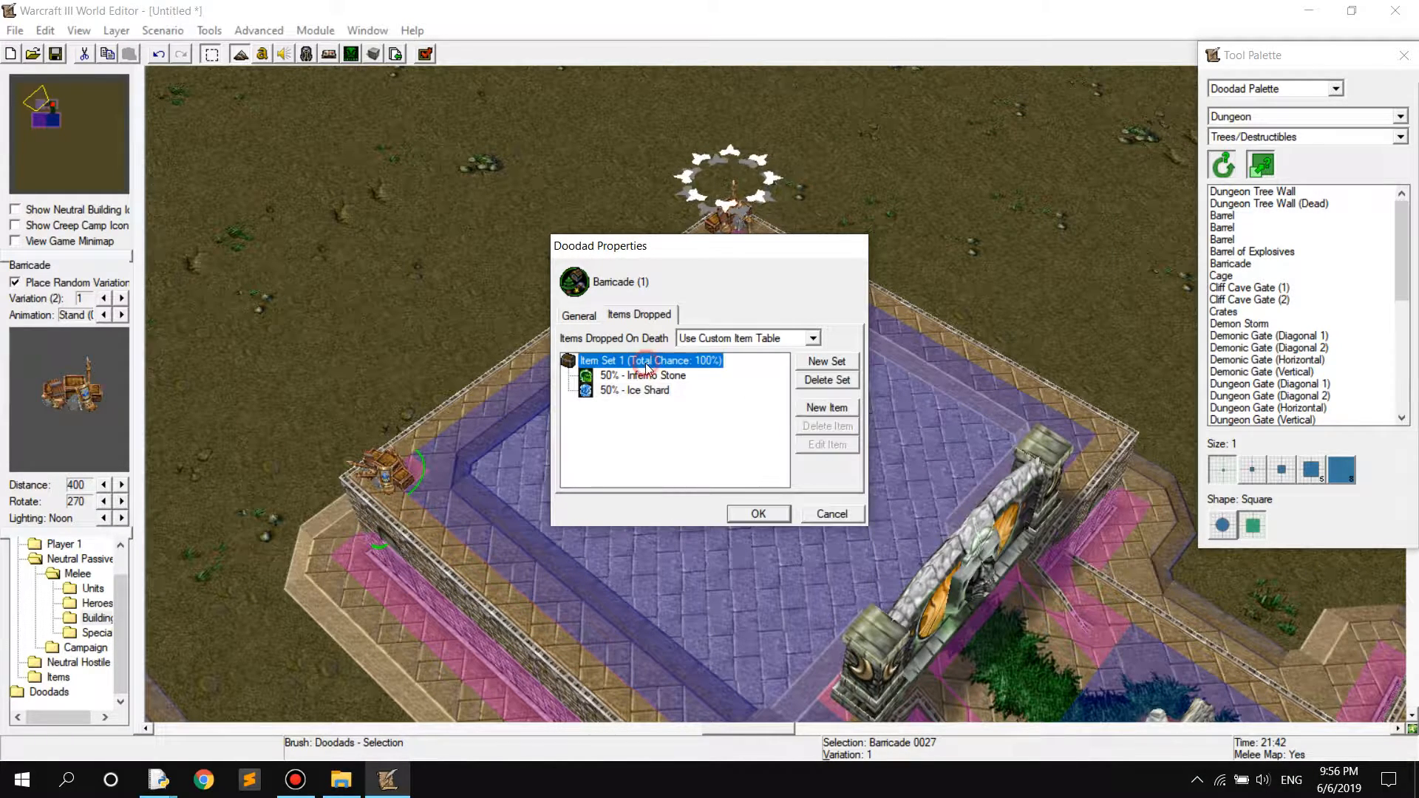
left_click(700, 341)
left_click(708, 340)
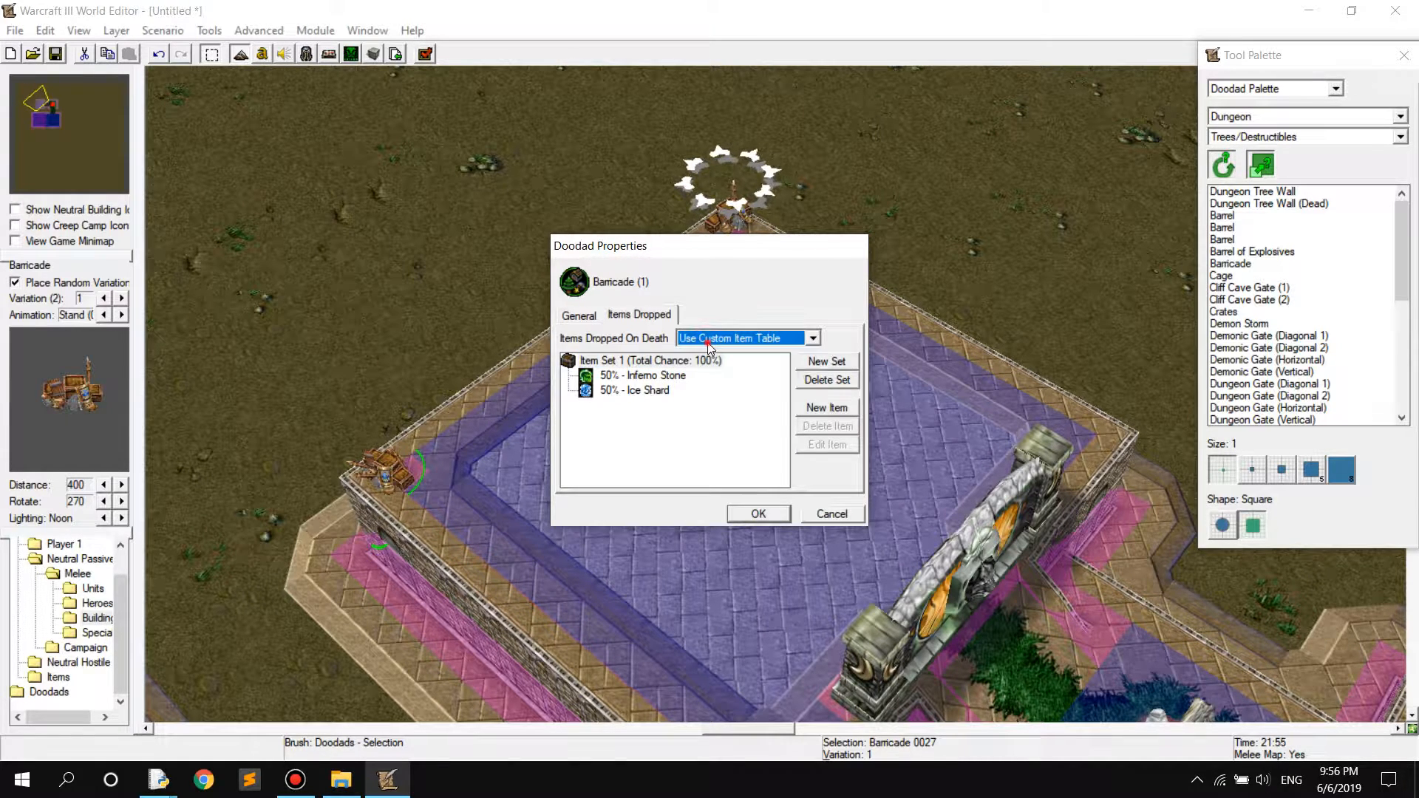
double_click(655, 362)
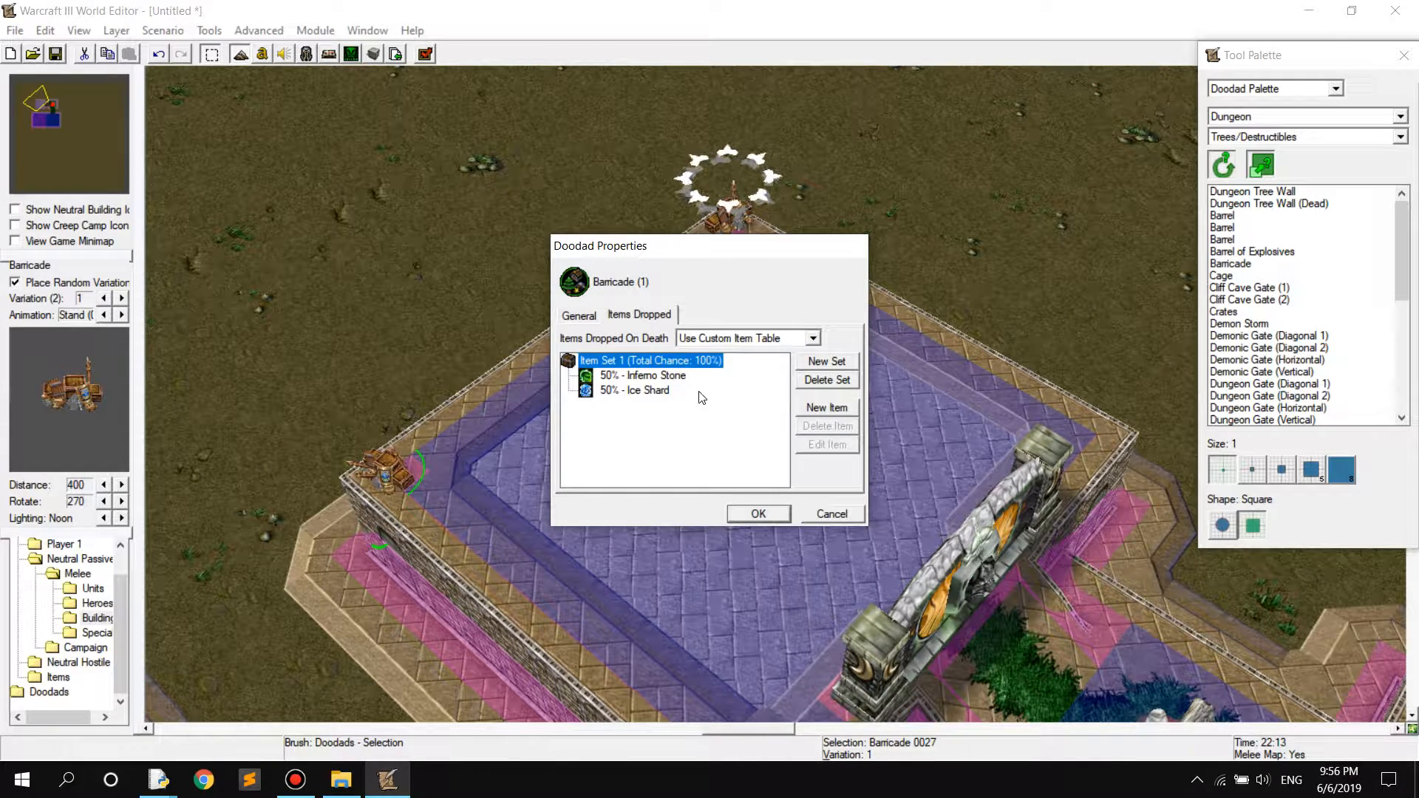
left_click(644, 390)
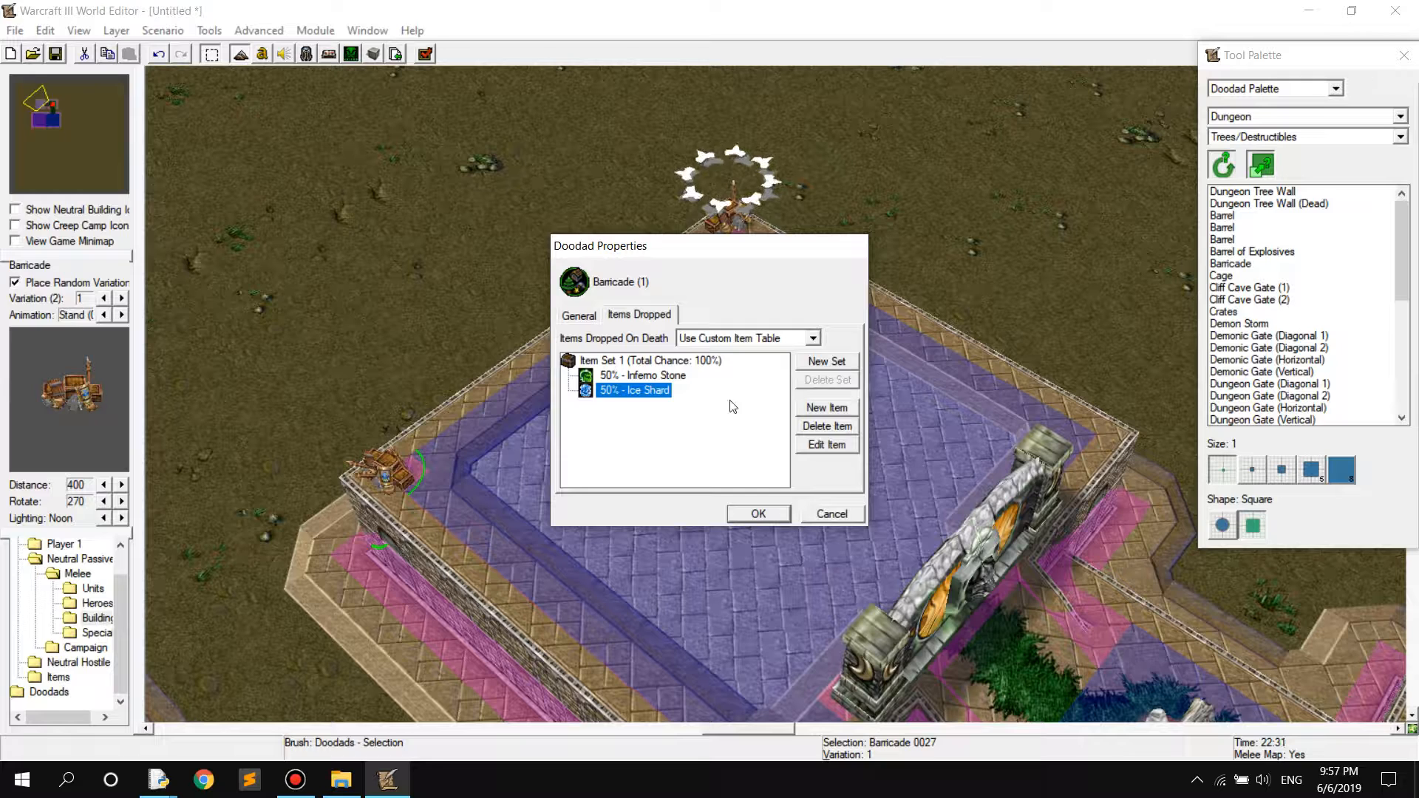
Switch Items Dropped On Death to Use Item Table From Map and create a map item table with a new item set
left_click(754, 342)
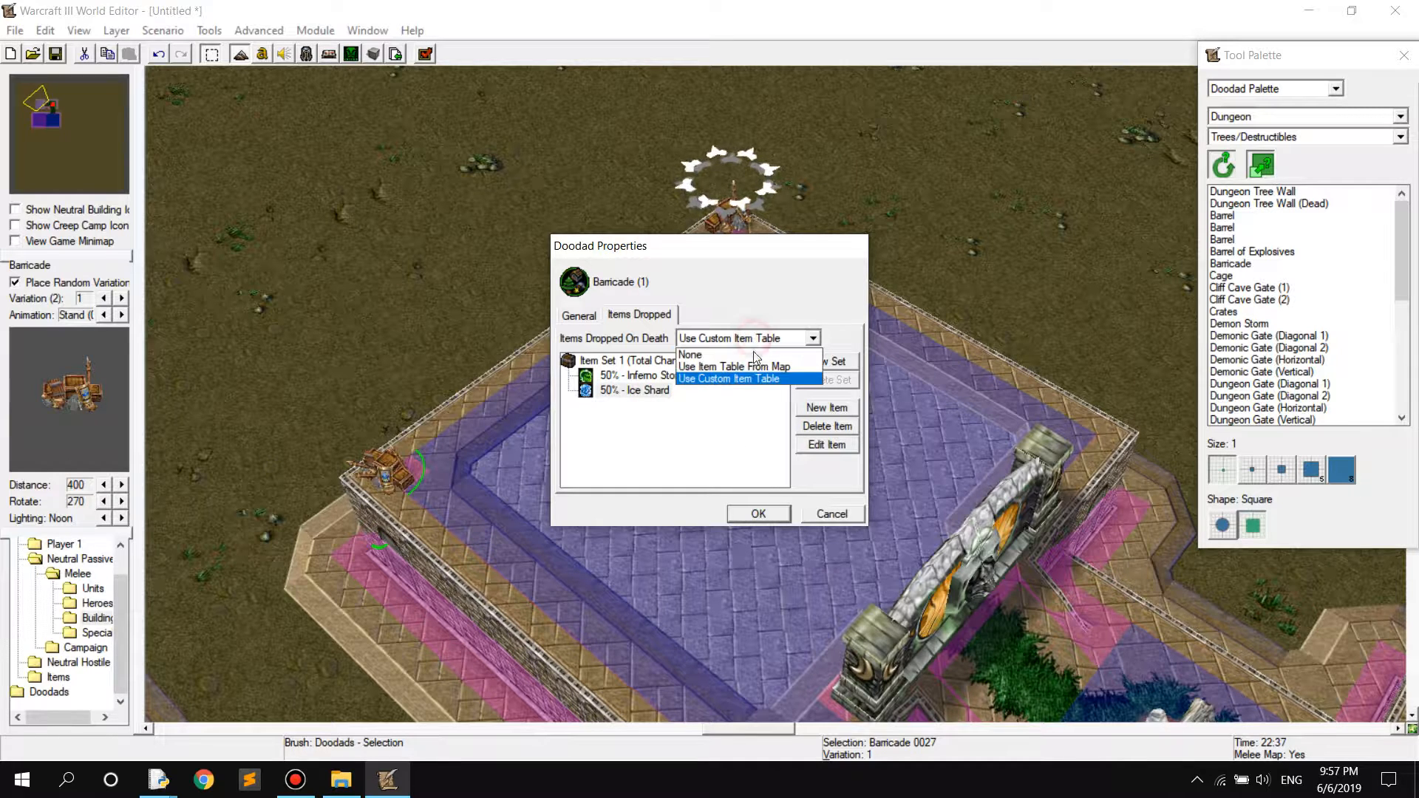
left_click(732, 360)
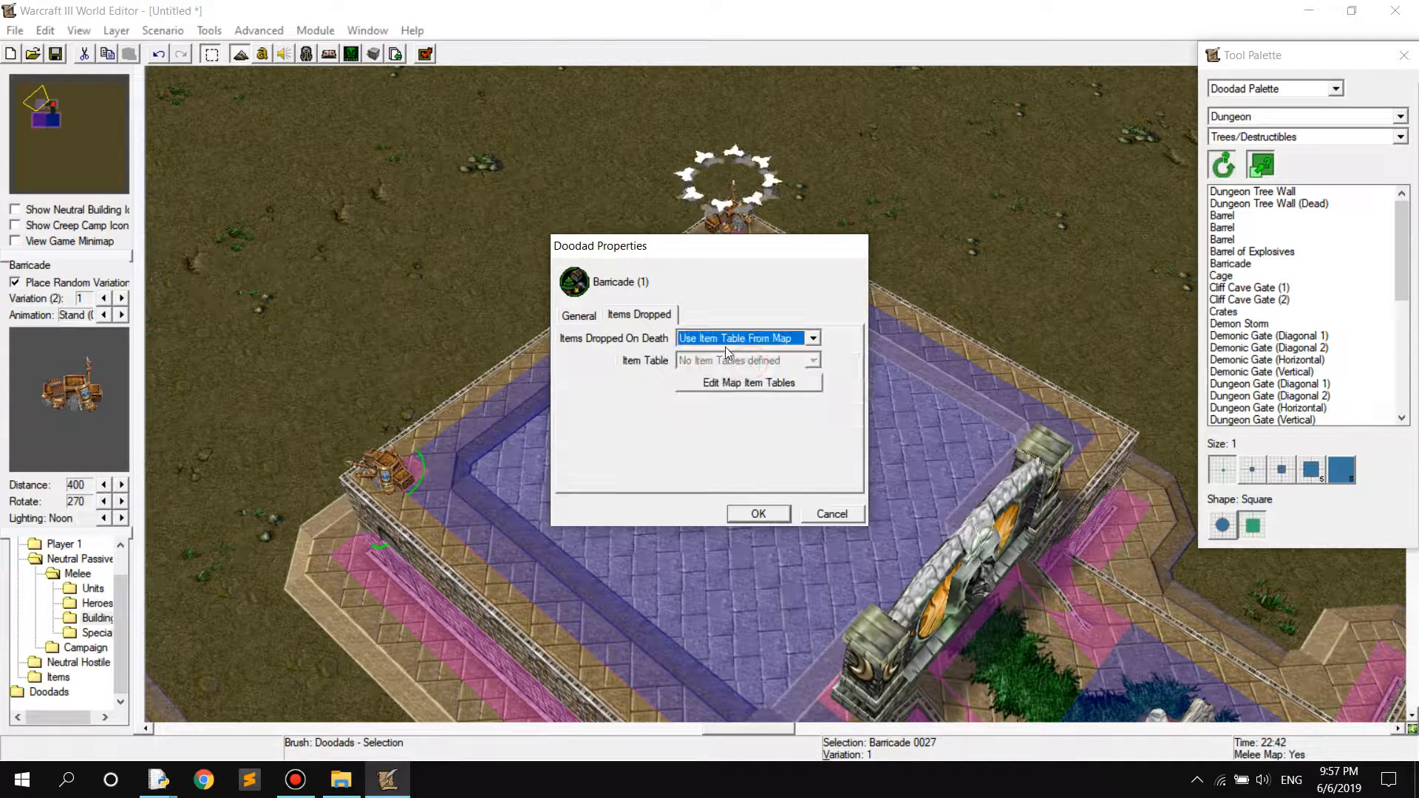
left_click(734, 387)
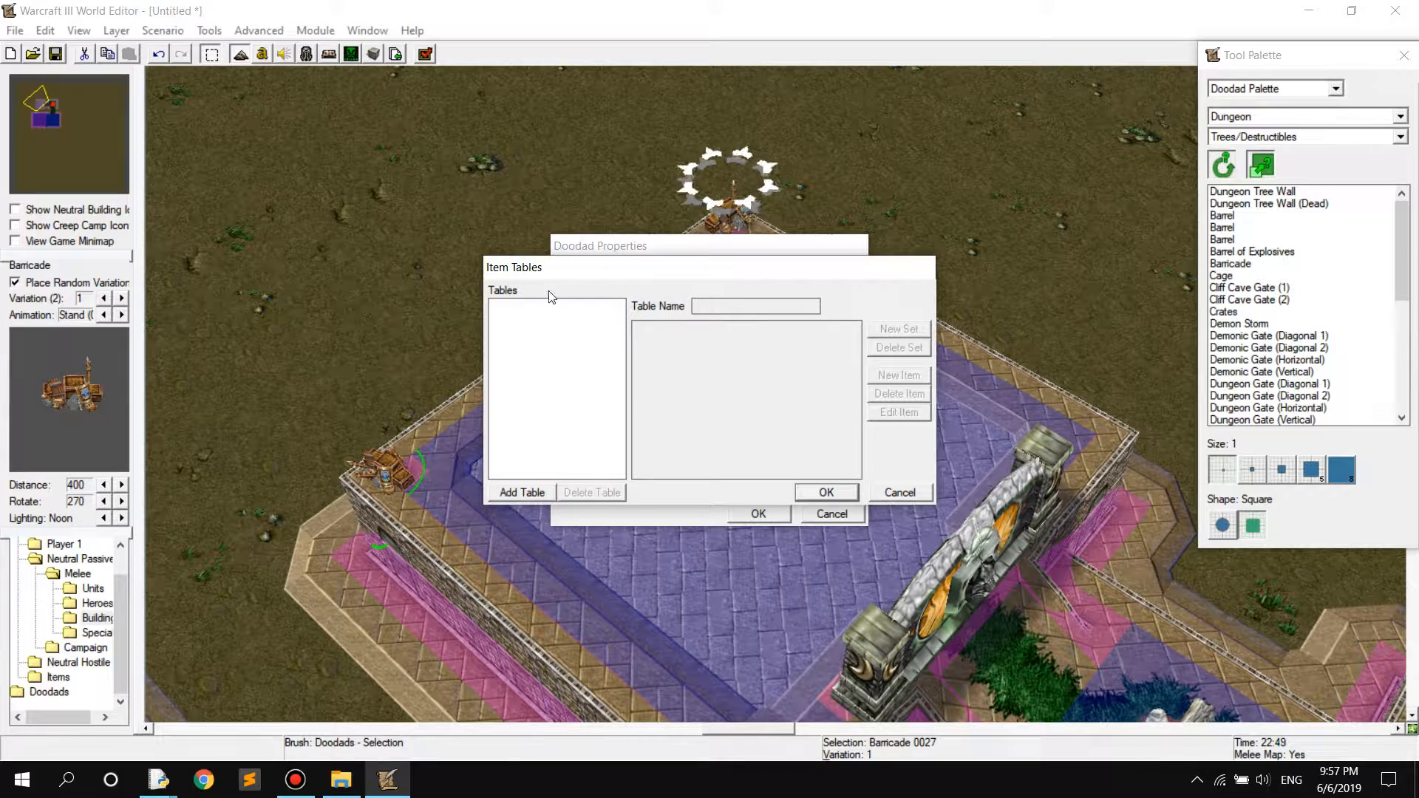
left_click(524, 488)
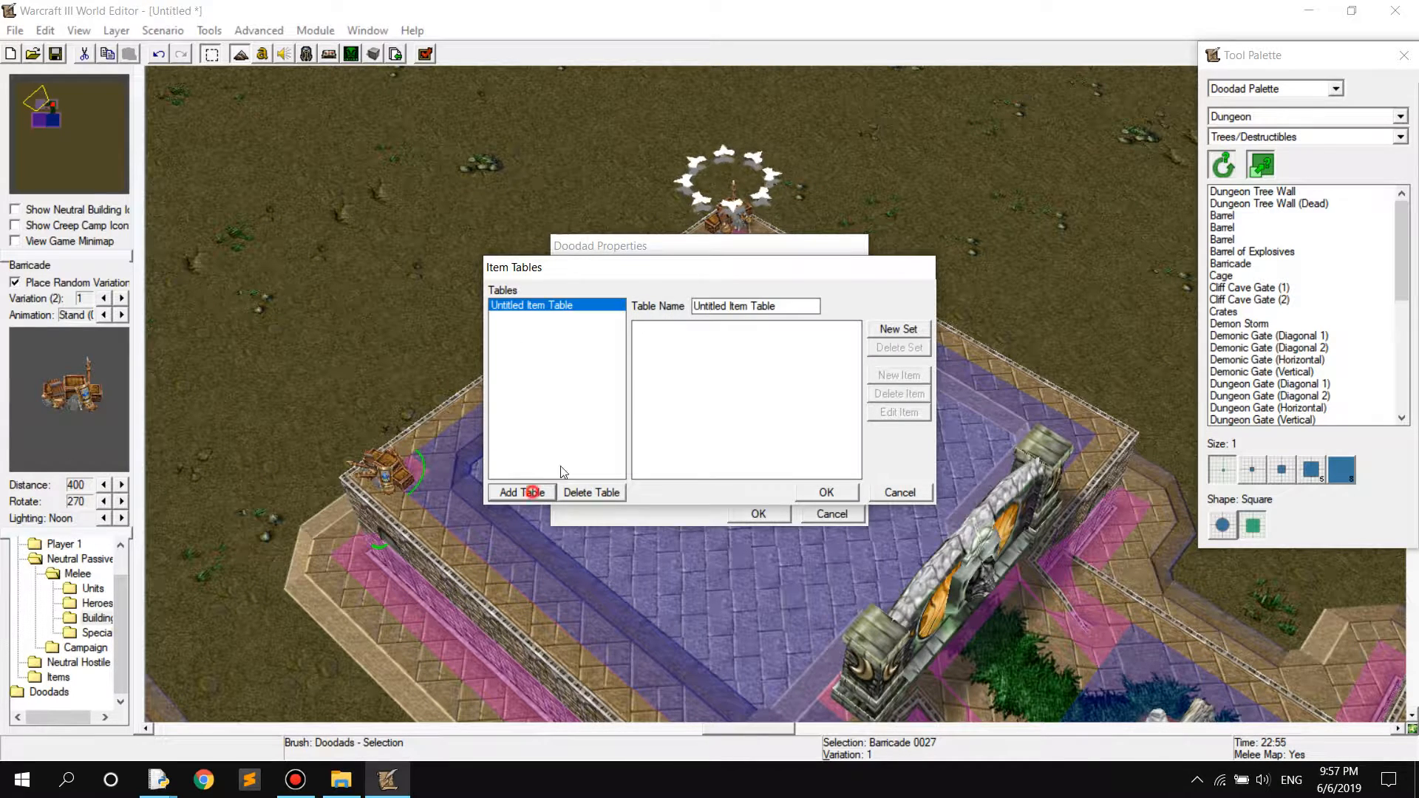
left_click(899, 331)
Fill the item set with Healing Wards and Health Stone at 50% each, and name the table First Item Table for this Barricade
left_click(899, 373)
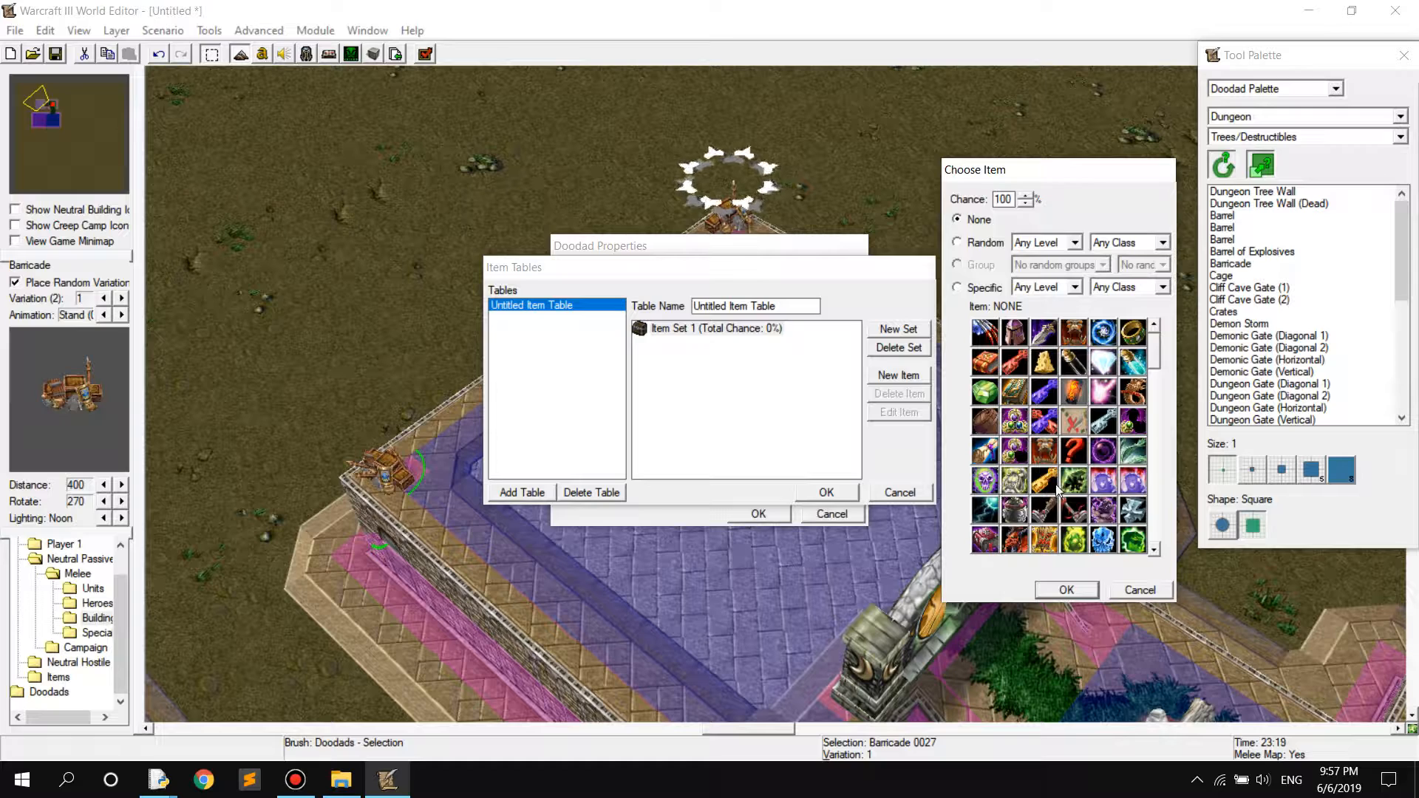
mouse_move(1046, 549)
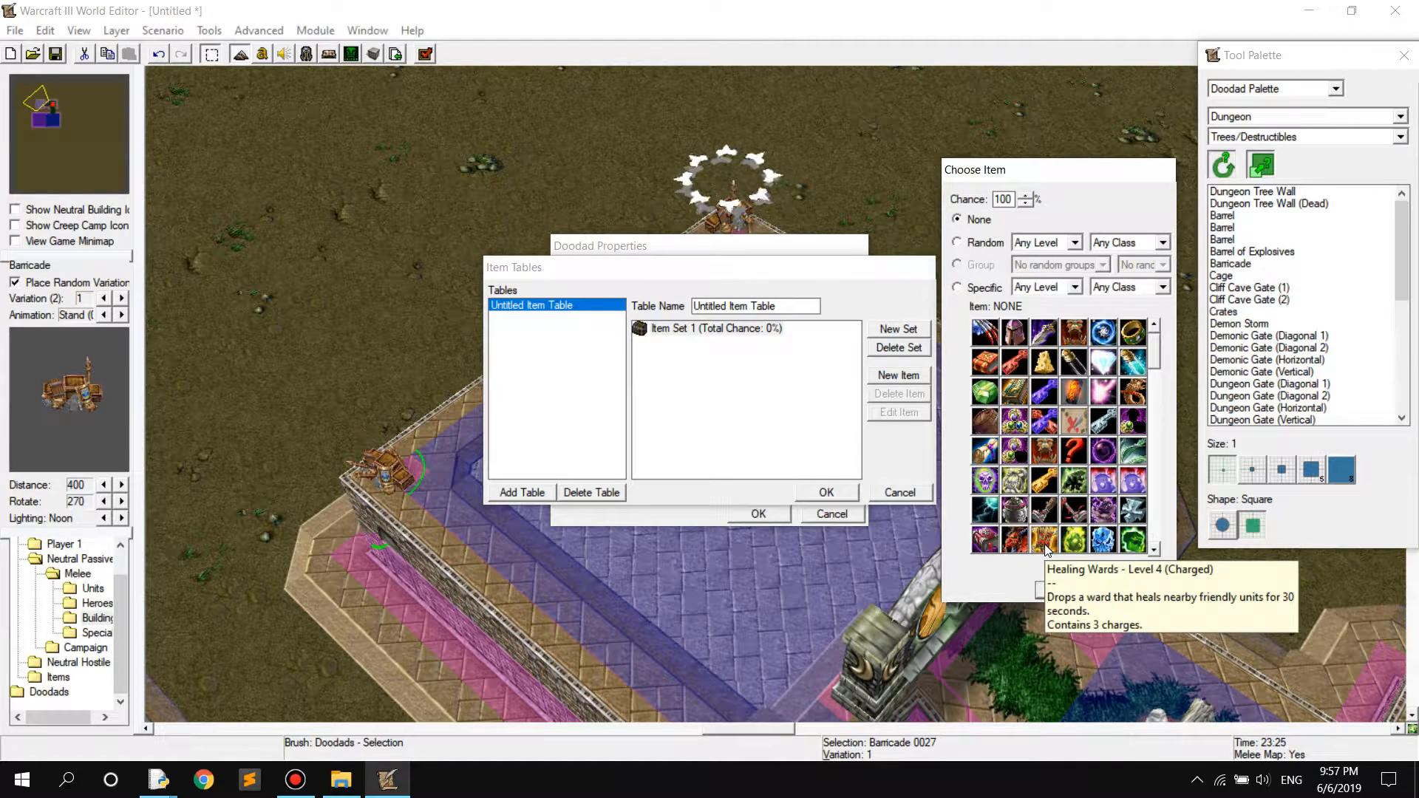
left_click(1045, 542)
left_click(1046, 589)
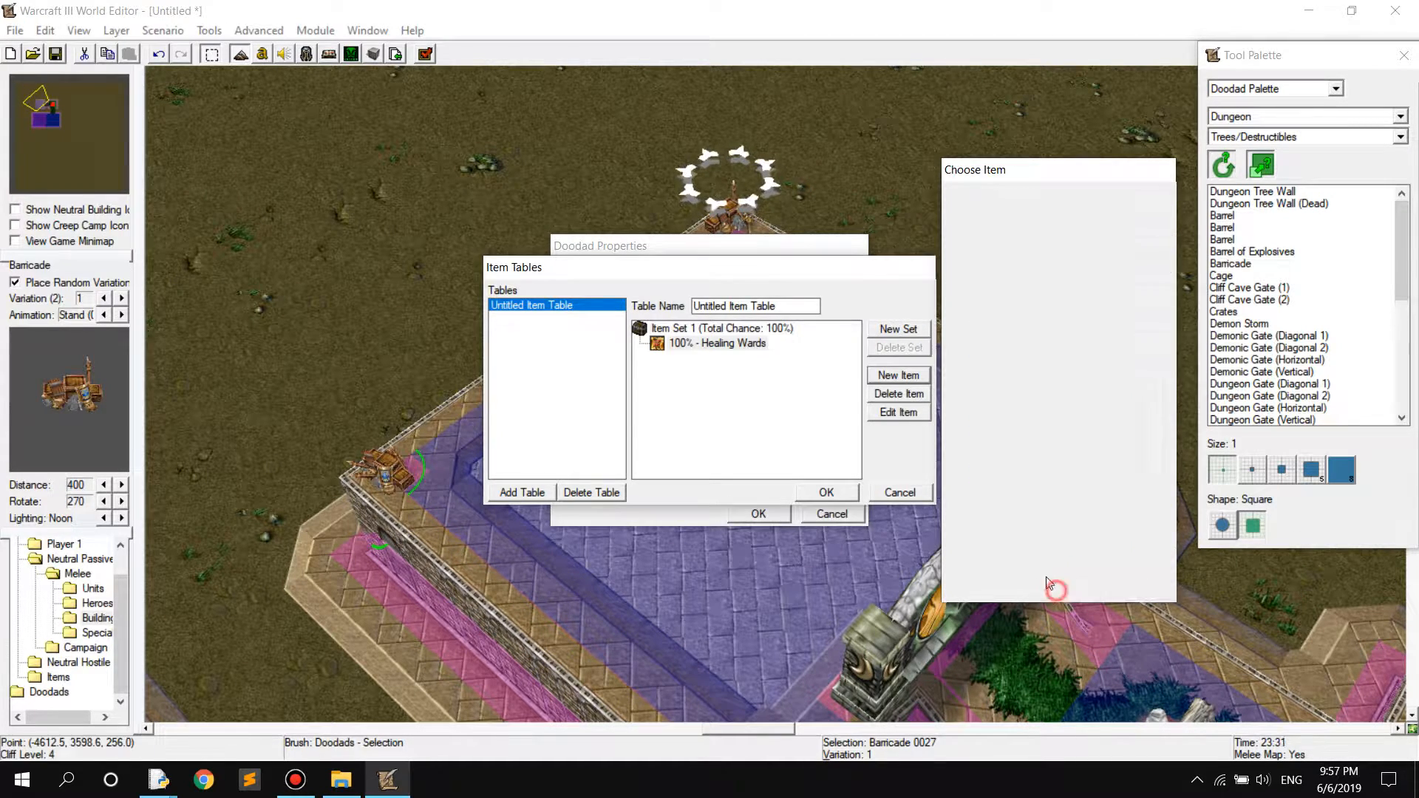
left_click(898, 375)
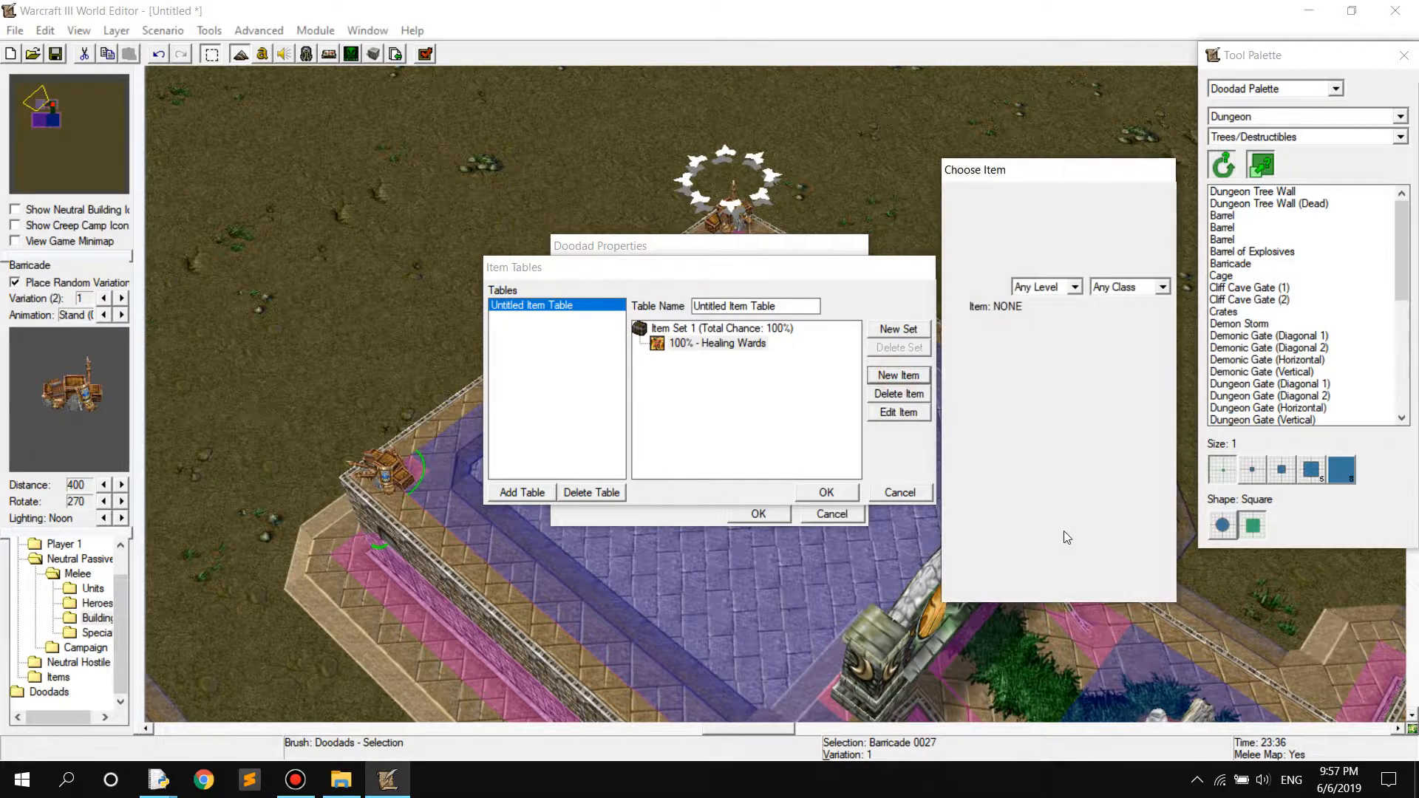
left_click(1076, 544)
left_click(1072, 589)
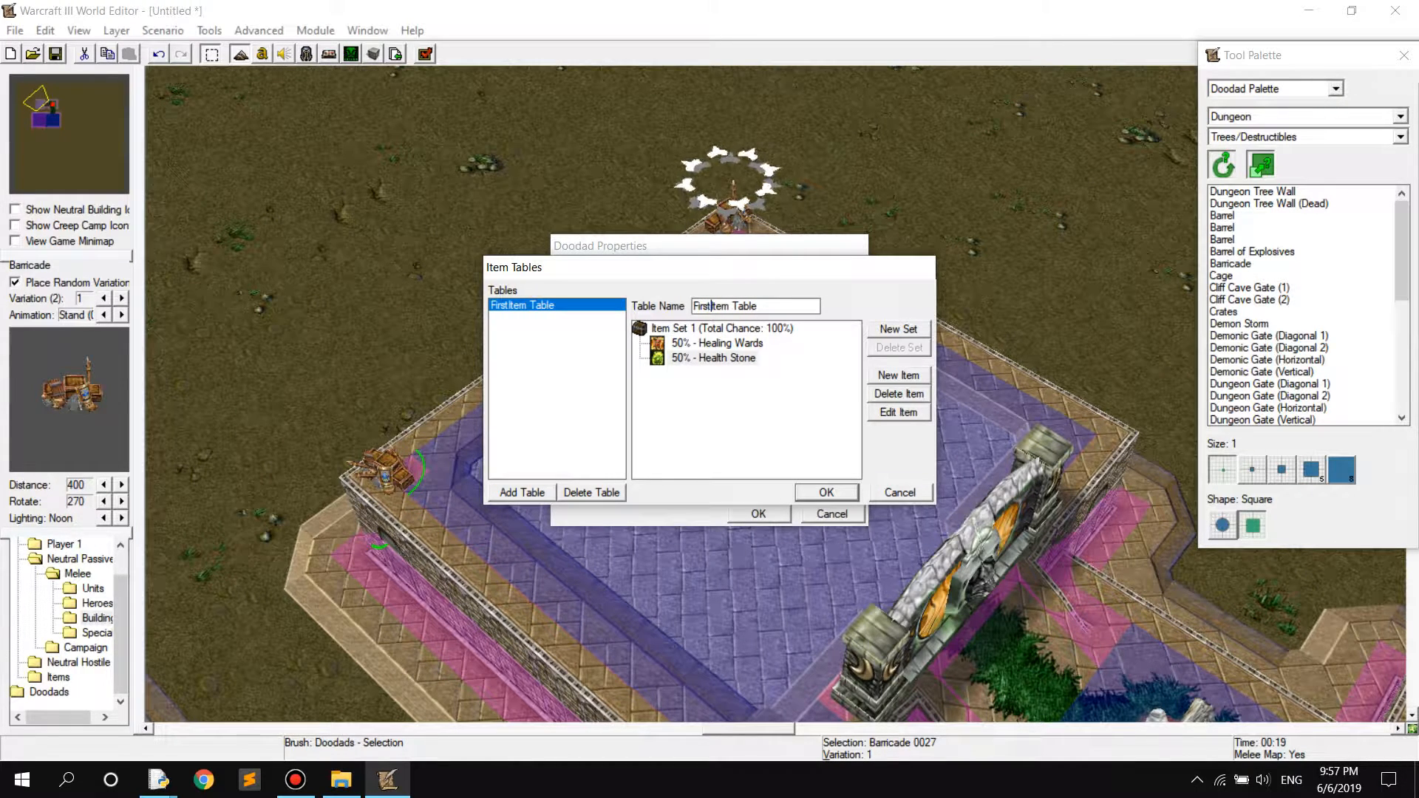
key("Return")
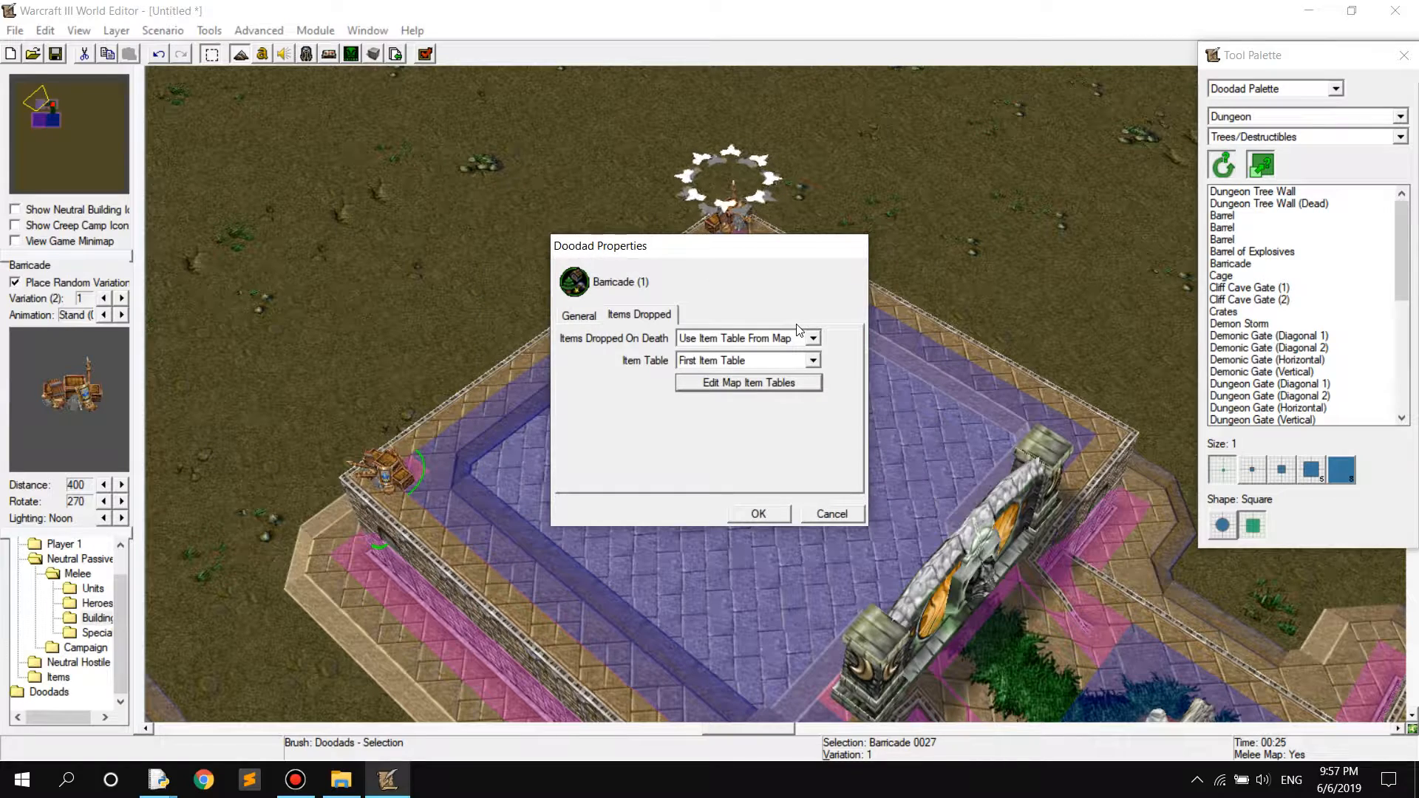
left_click(760, 513)
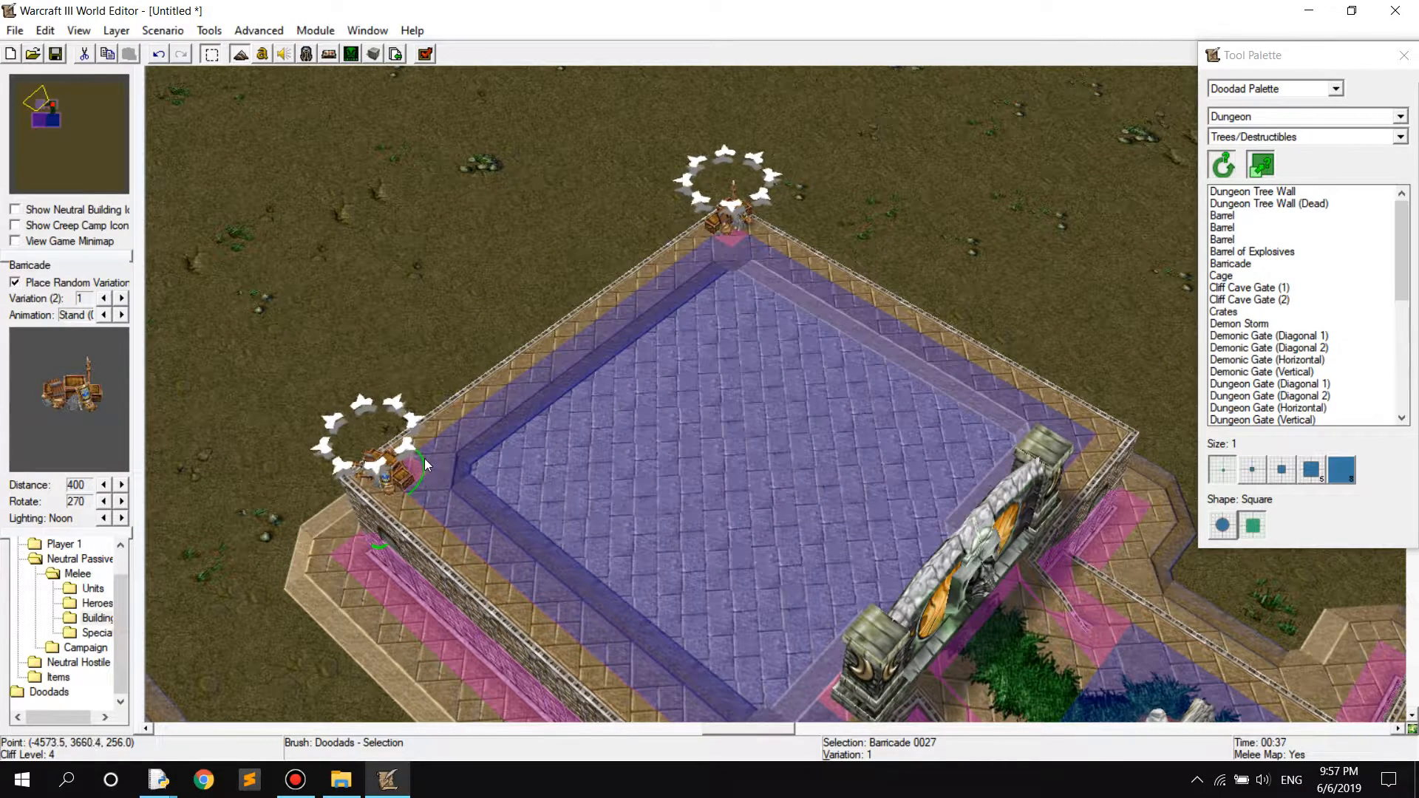
Reopen the same Barricade's properties, check its First Item Table assignment, and set Items Dropped On Death to Use Custom Item Table
double_click(400, 475)
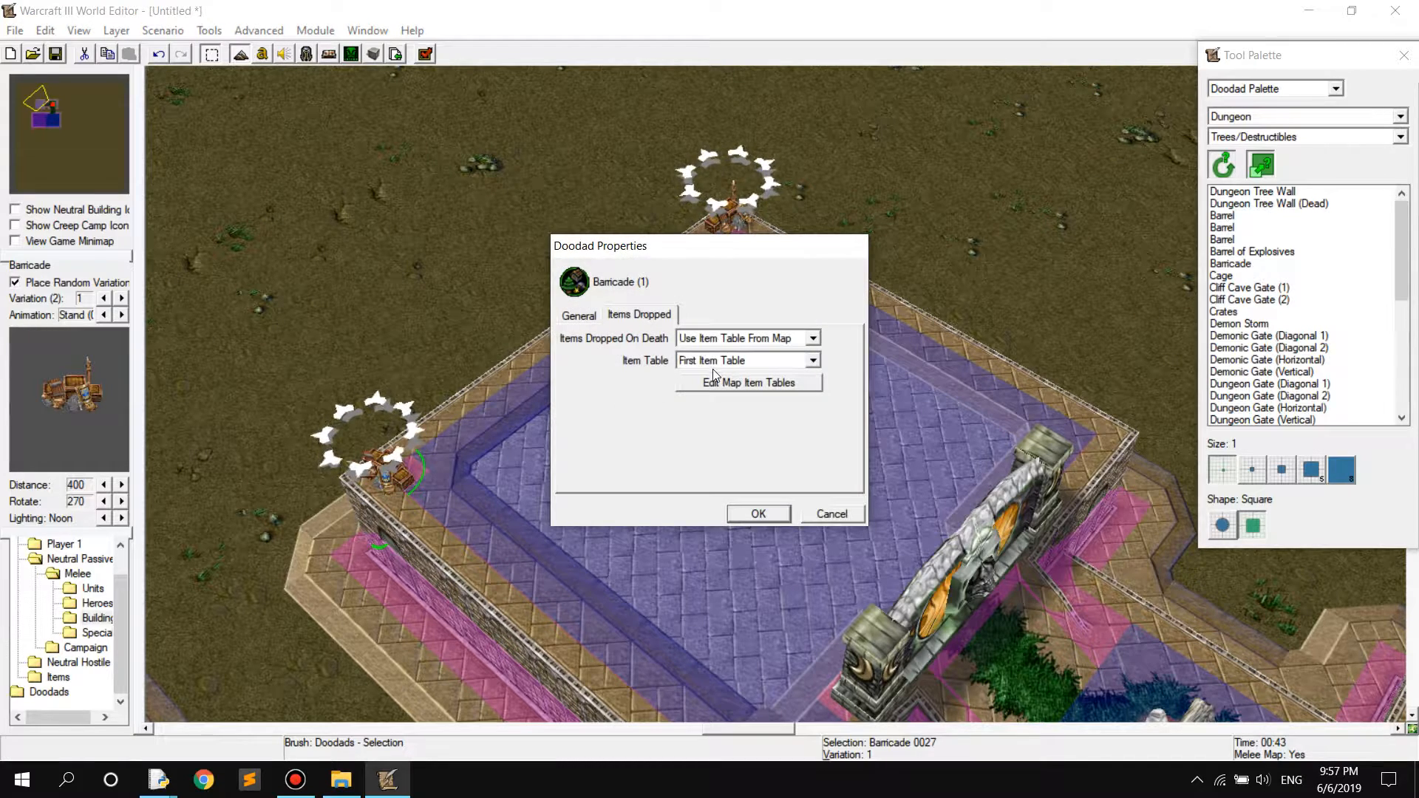
left_click(732, 338)
left_click(735, 359)
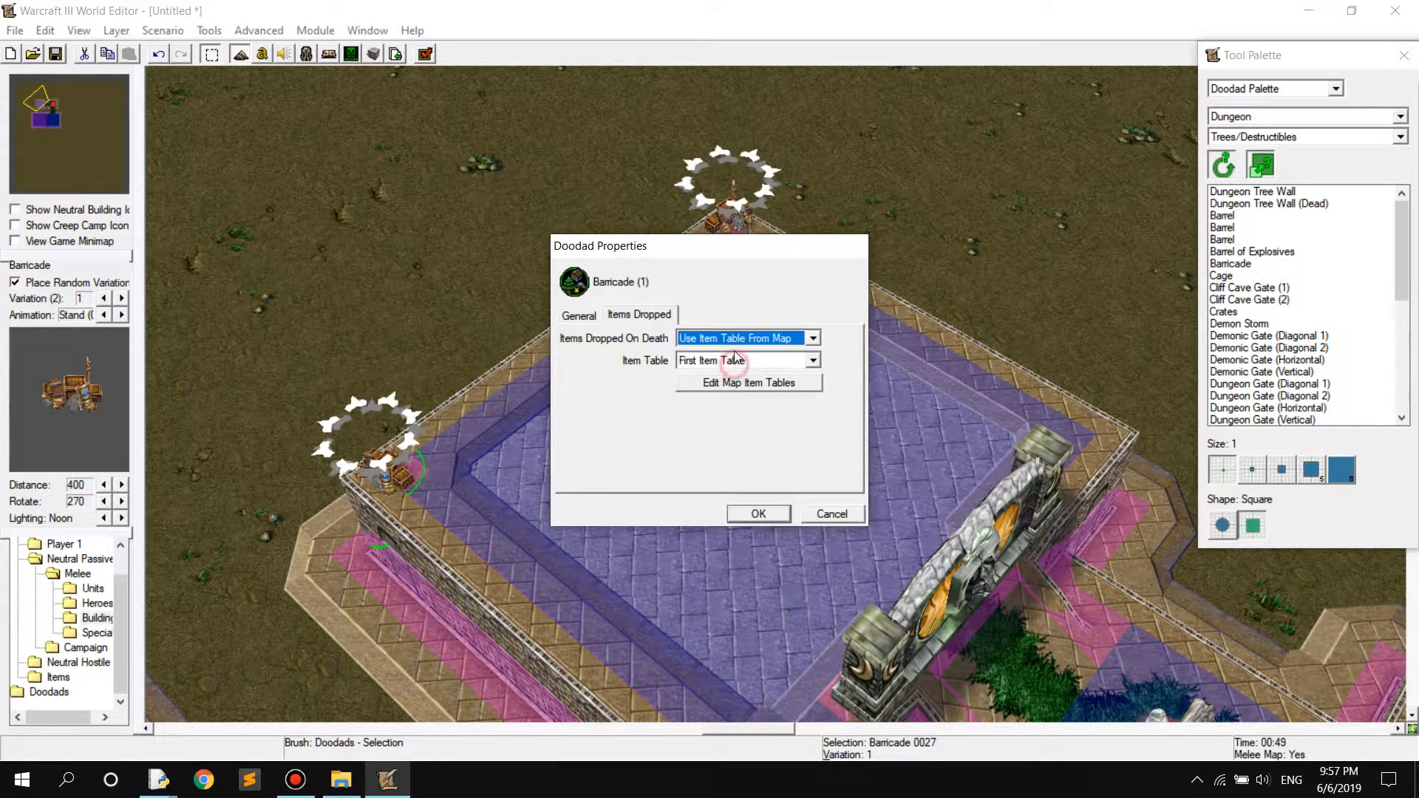
left_click(735, 360)
left_click(728, 371)
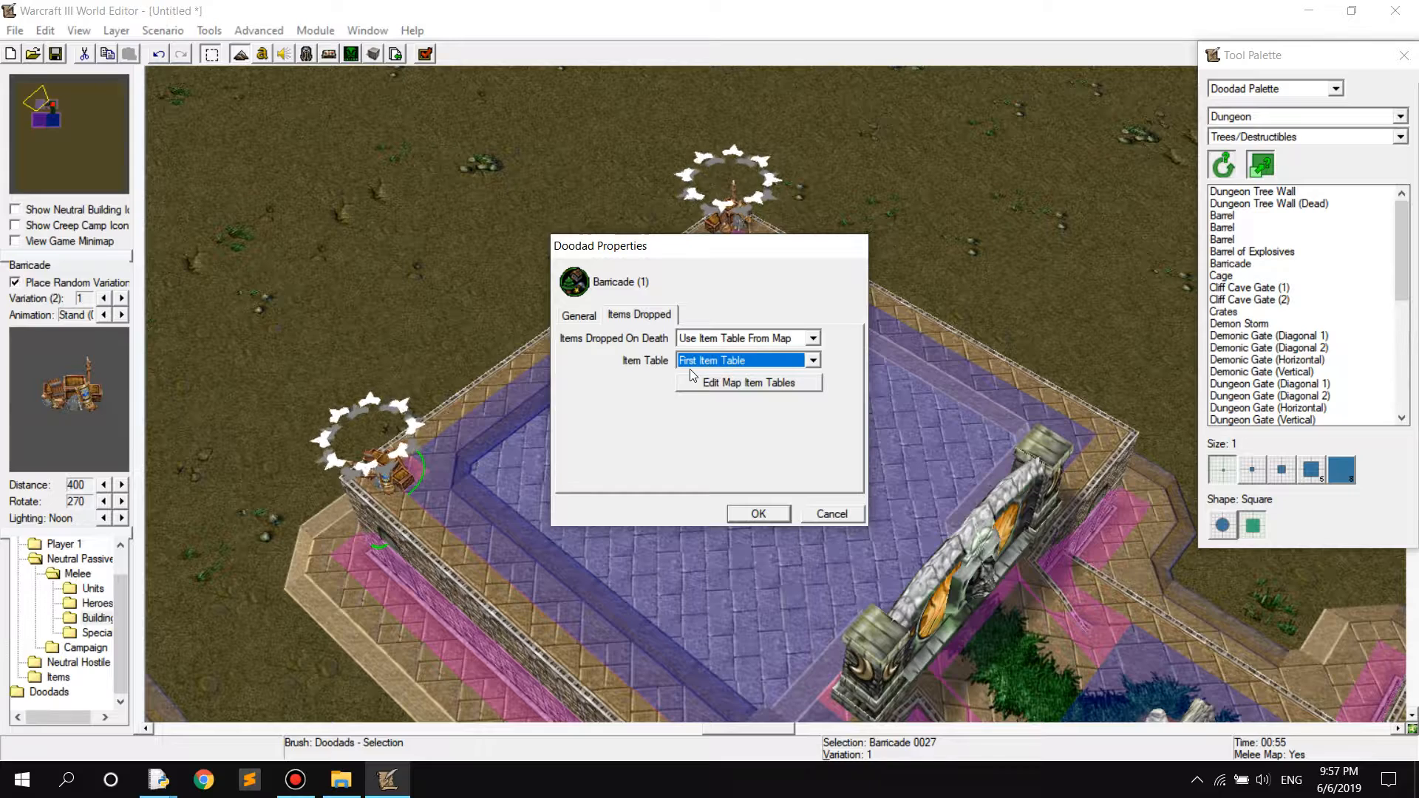
left_click(728, 338)
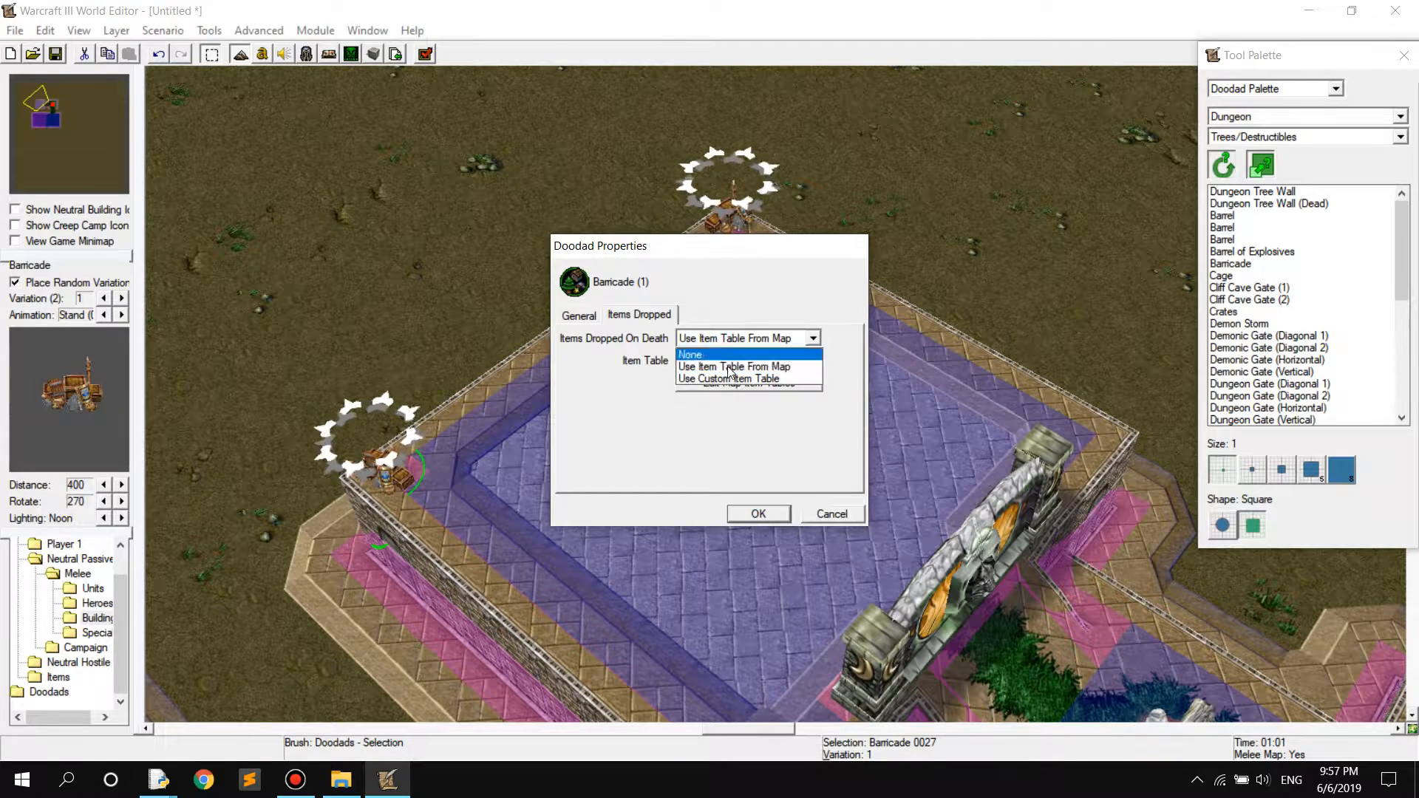
left_click(728, 380)
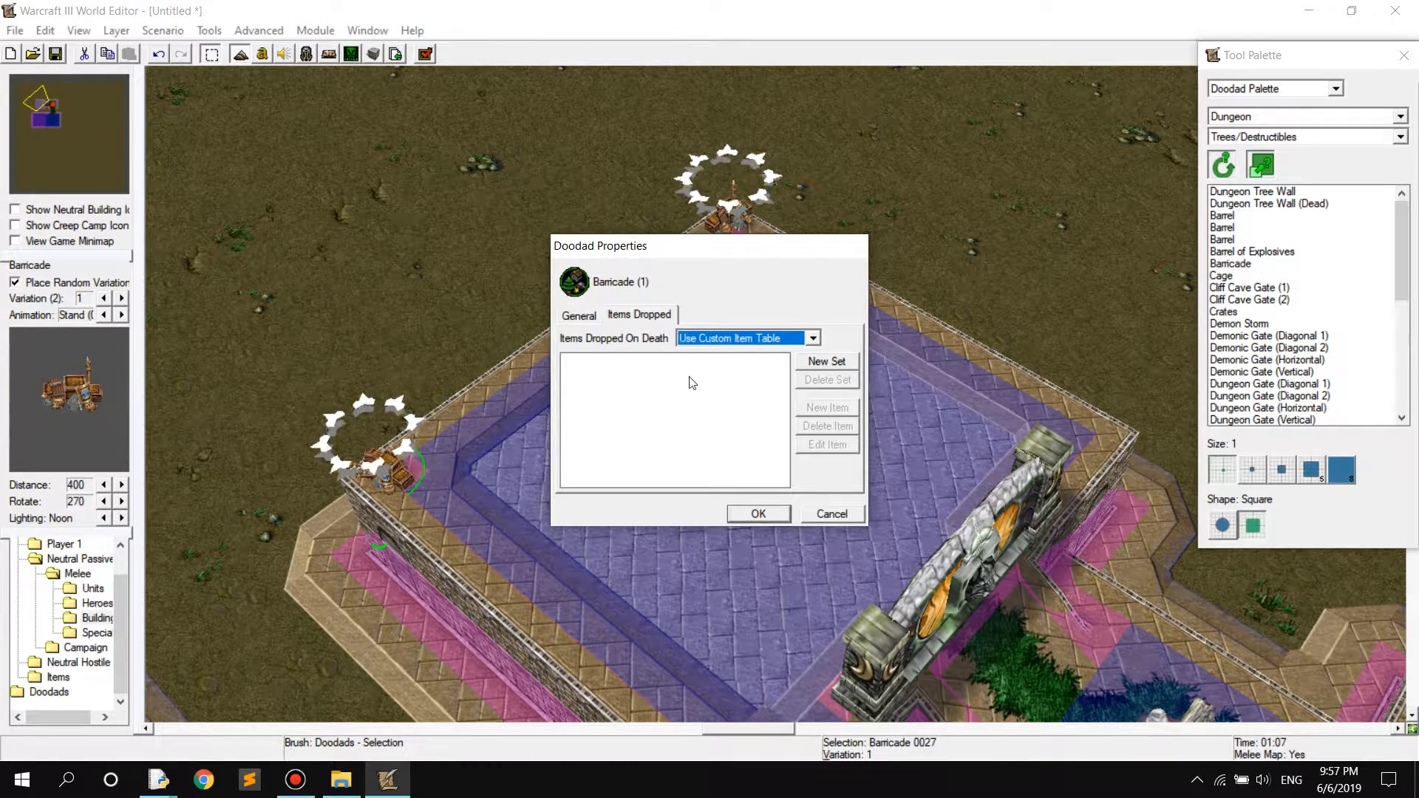
Set the Barricade's Items Dropped On Death to Use Item Table From Map and apply the doodad properties
left_click(721, 338)
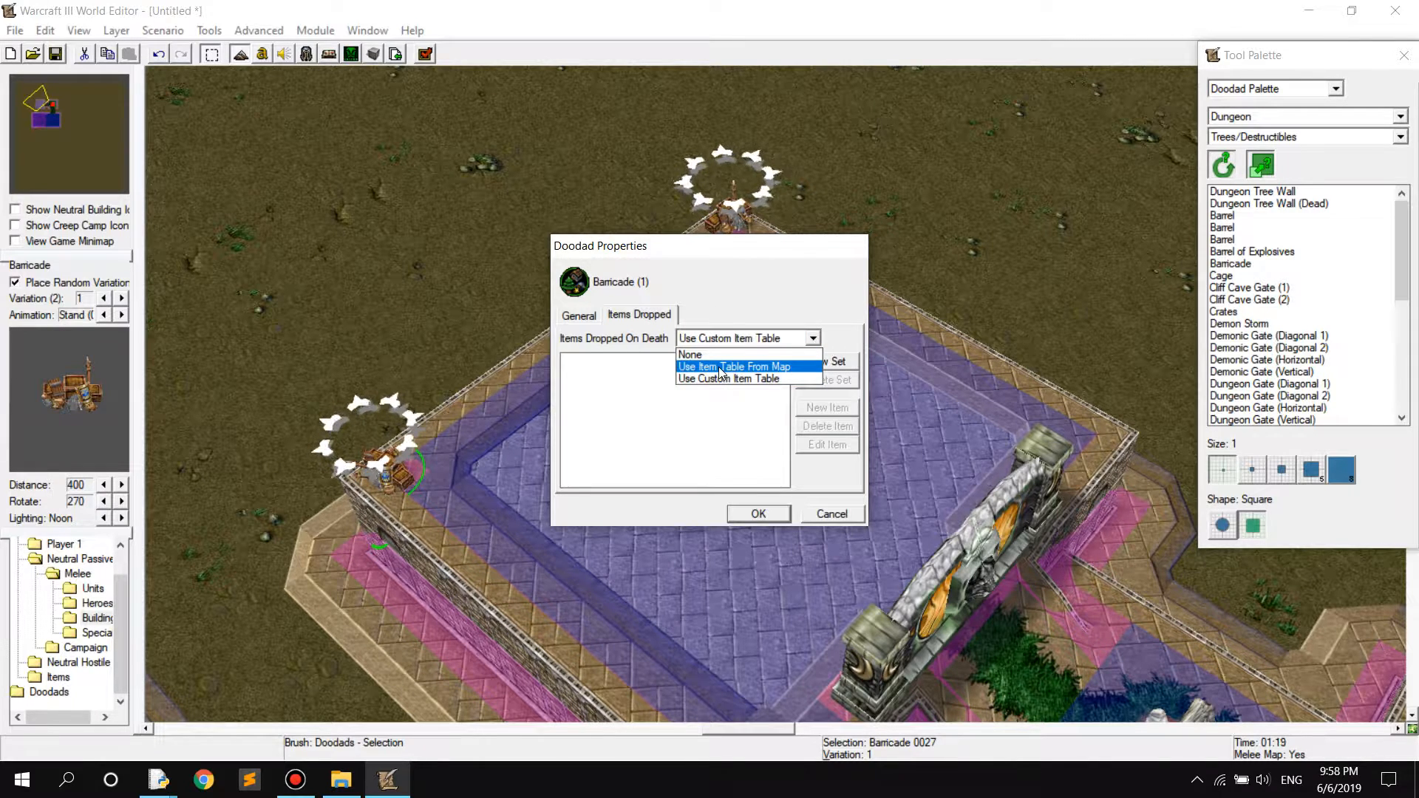
left_click(720, 367)
left_click(755, 516)
Place a Blood Mage hero for Player 1 (Red) on the grass between the gold mine and the start location
right_click_drag(770, 496, 536, 251)
right_click_drag(836, 425, 786, 387)
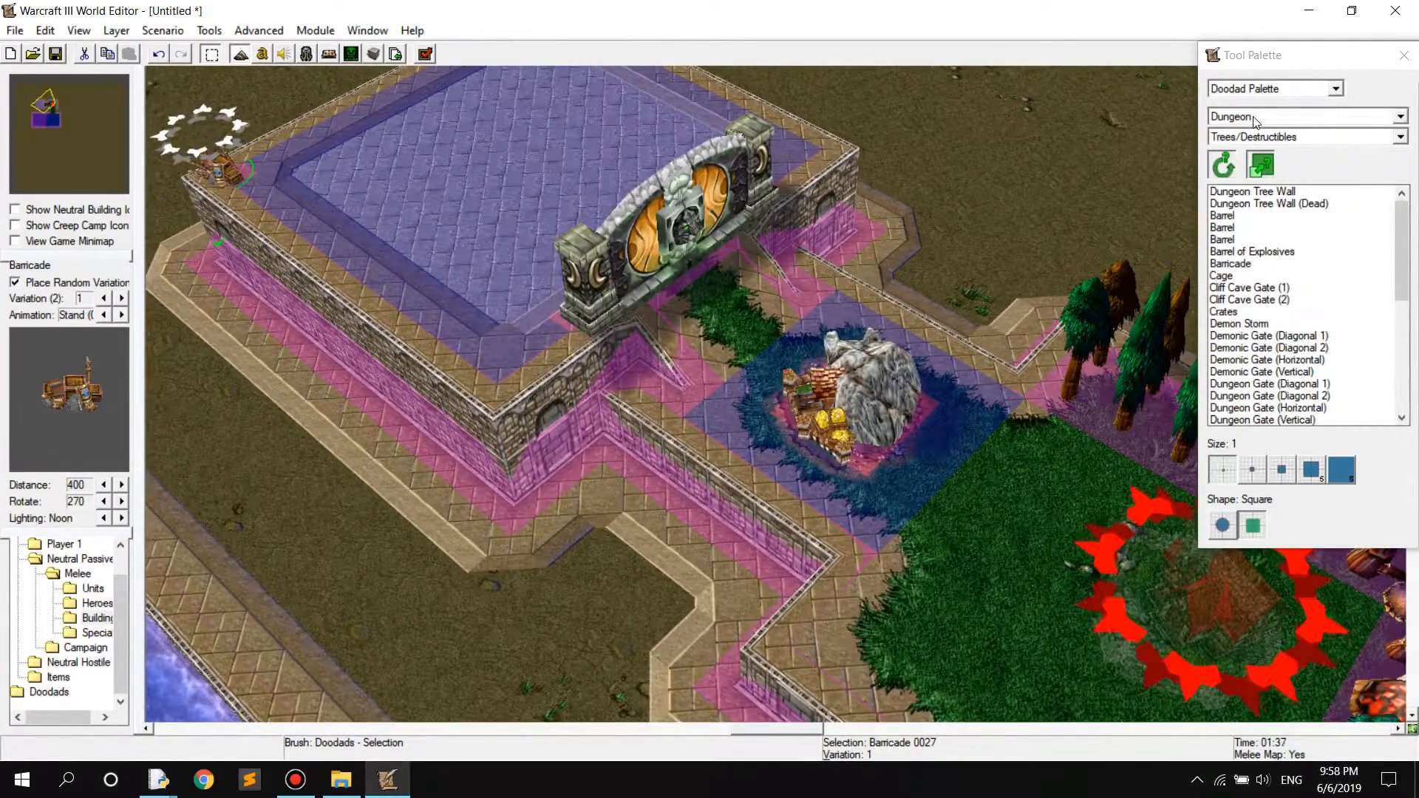
key("u")
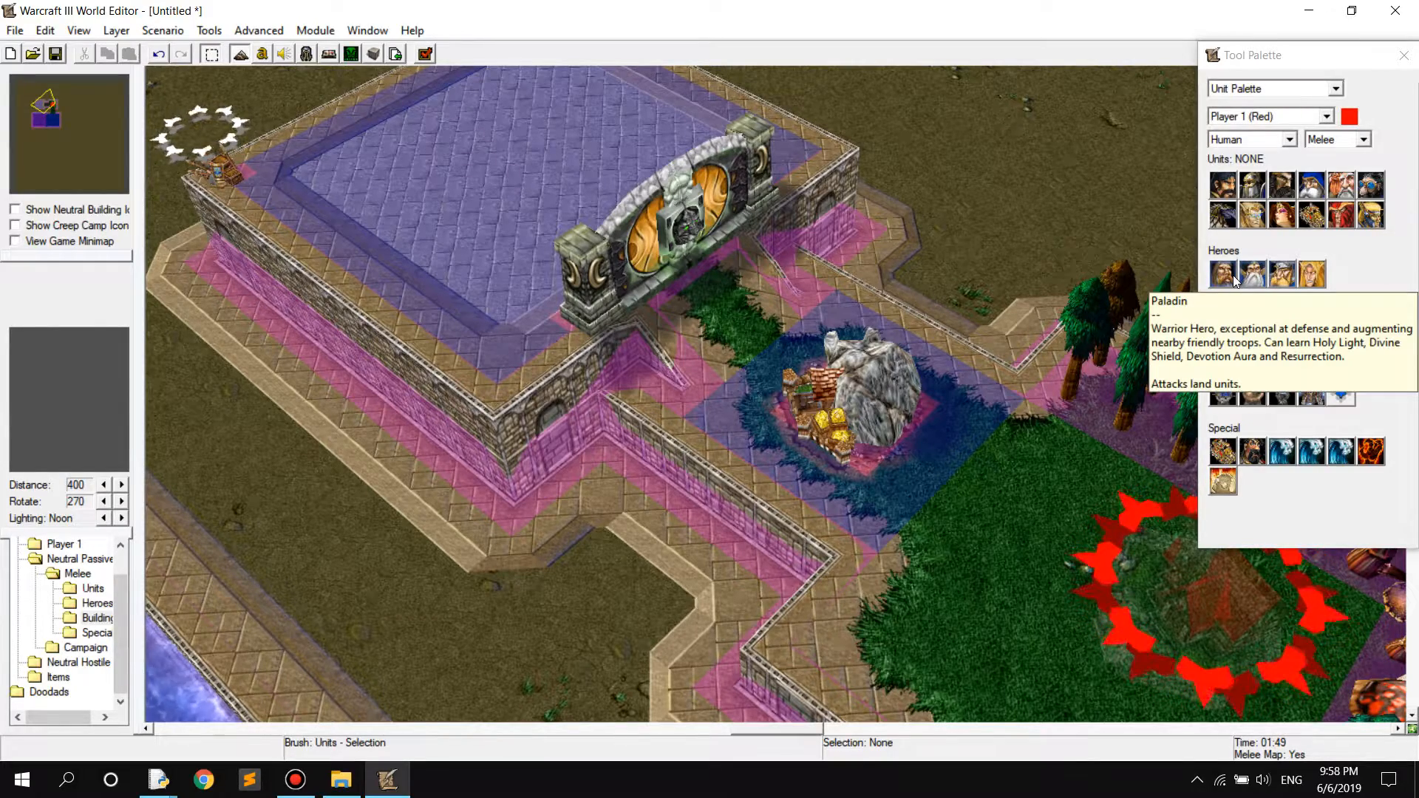
left_click(1312, 284)
right_click_drag(1145, 469, 958, 429)
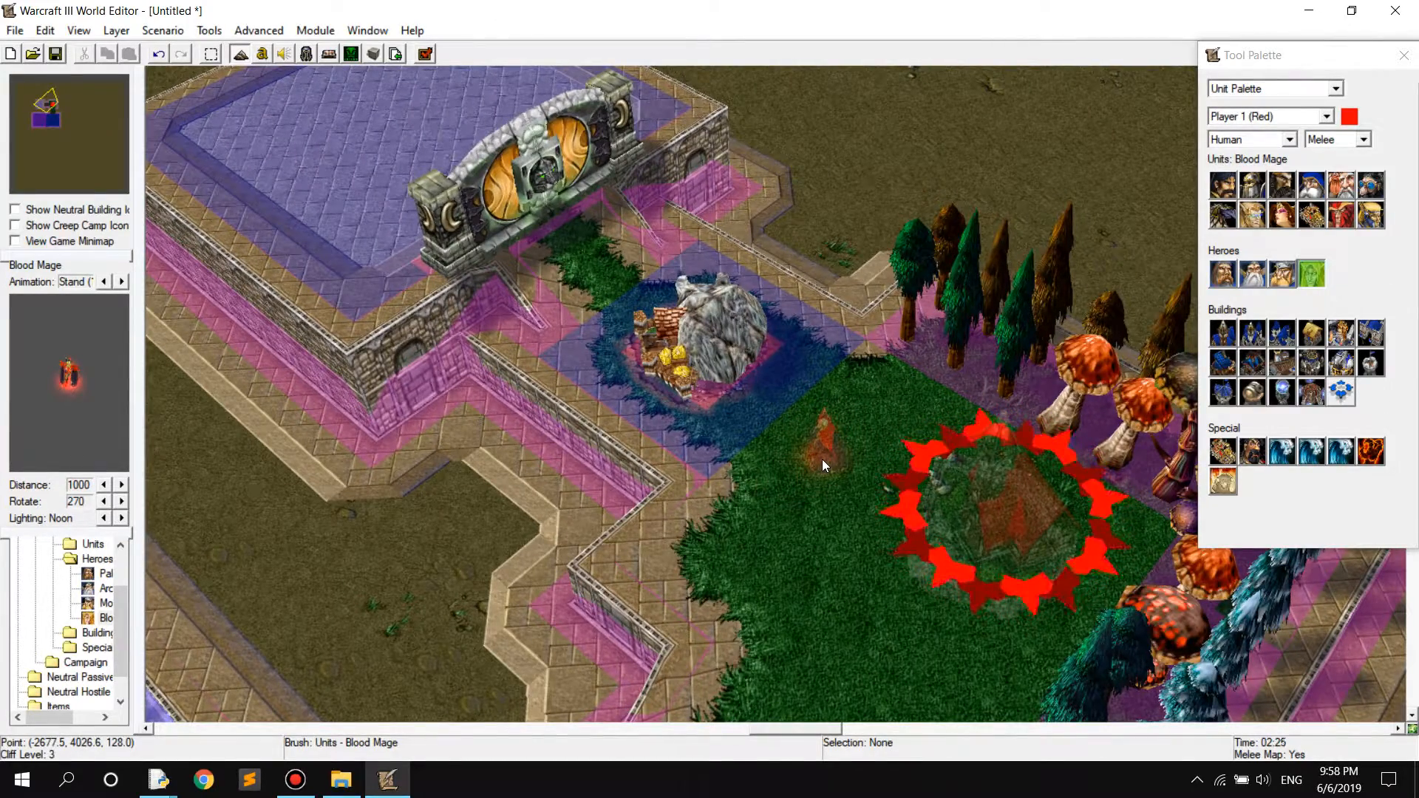
left_click(822, 459)
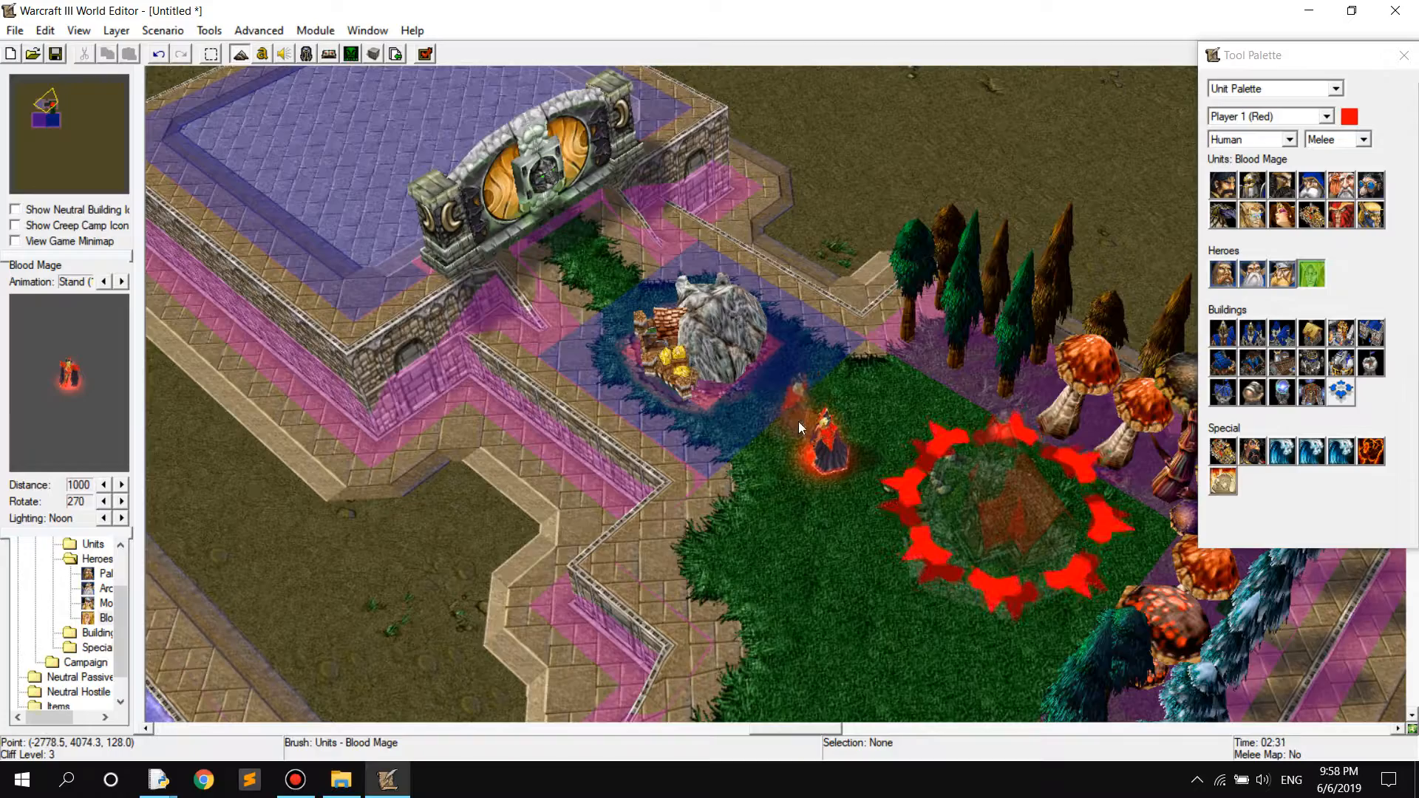
key("Escape")
View the placed Blood Mage up close and launch a test of the map, accepting the expansion and non-melee warnings
right_click_drag(656, 547, 1121, 432, "ctrl")
scroll(1023, 396, "up", 5)
scroll(998, 390, "up", 5)
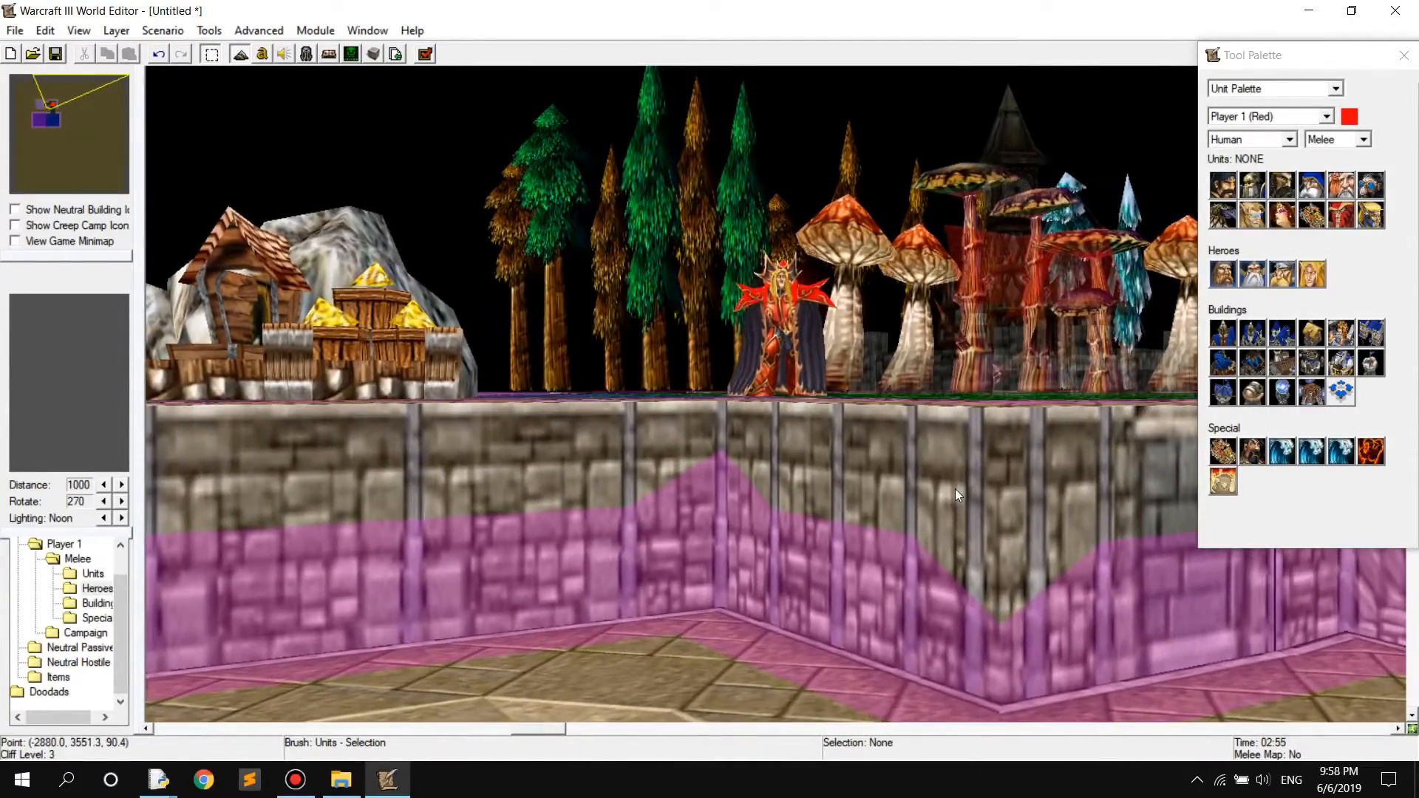
right_click_drag(955, 490, 940, 601, "ctrl")
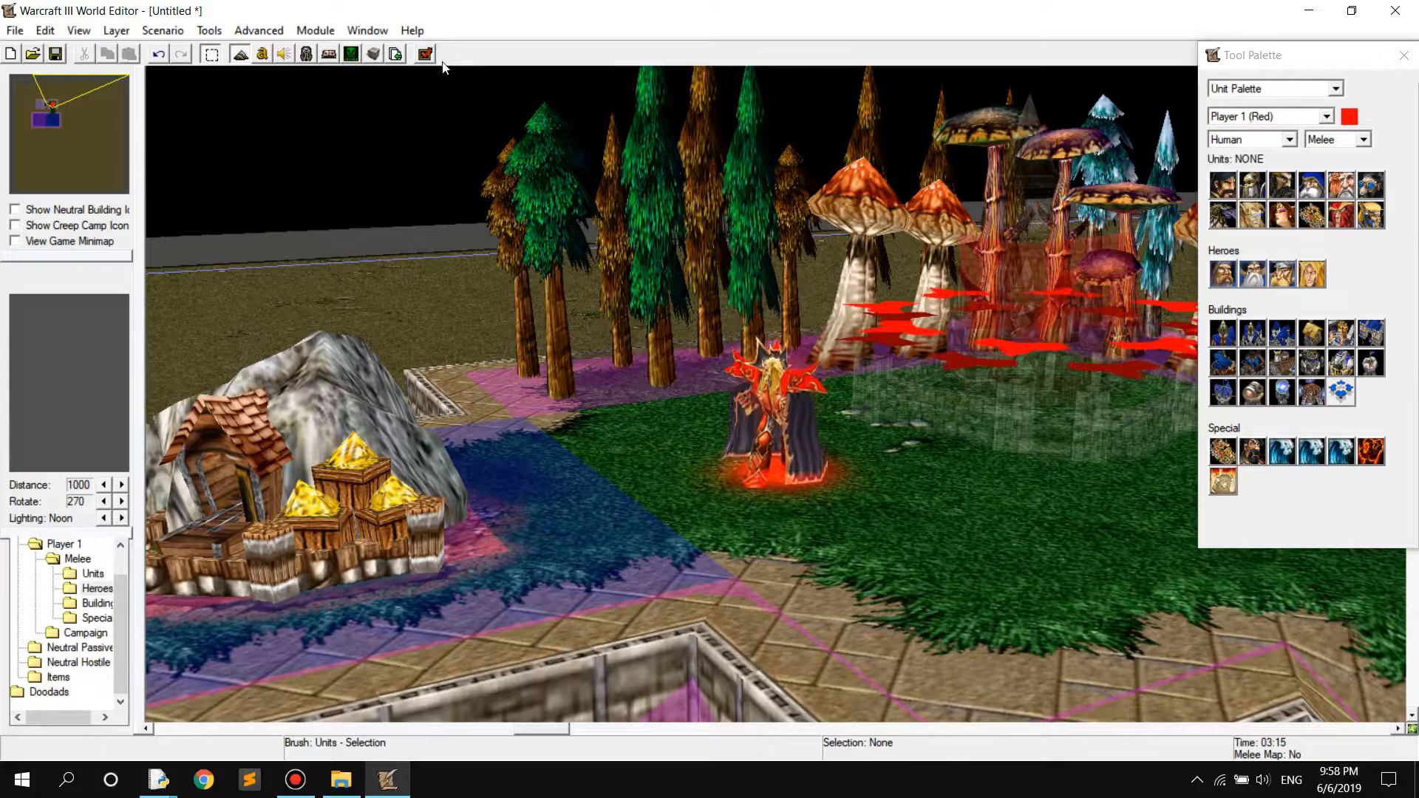
left_click(425, 53)
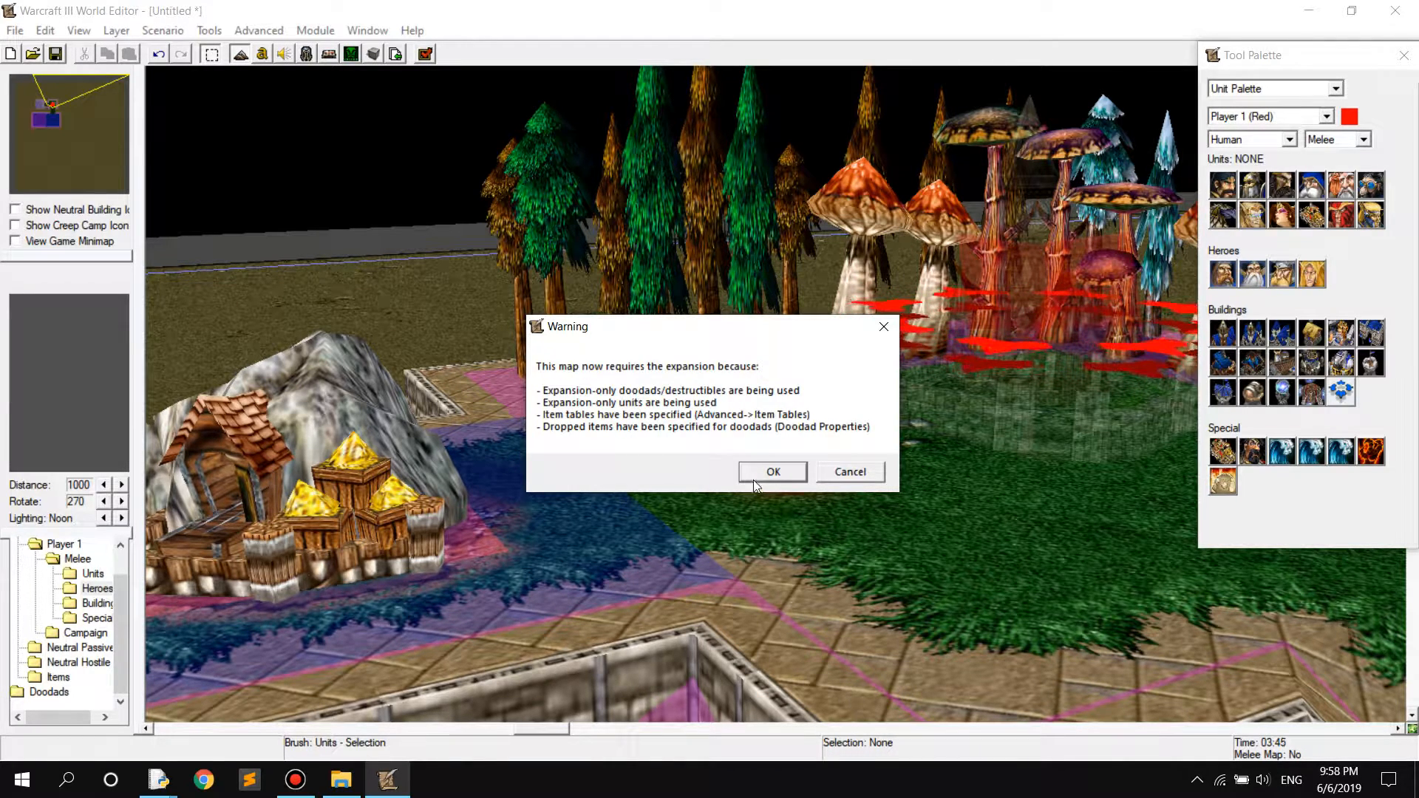
left_click(776, 473)
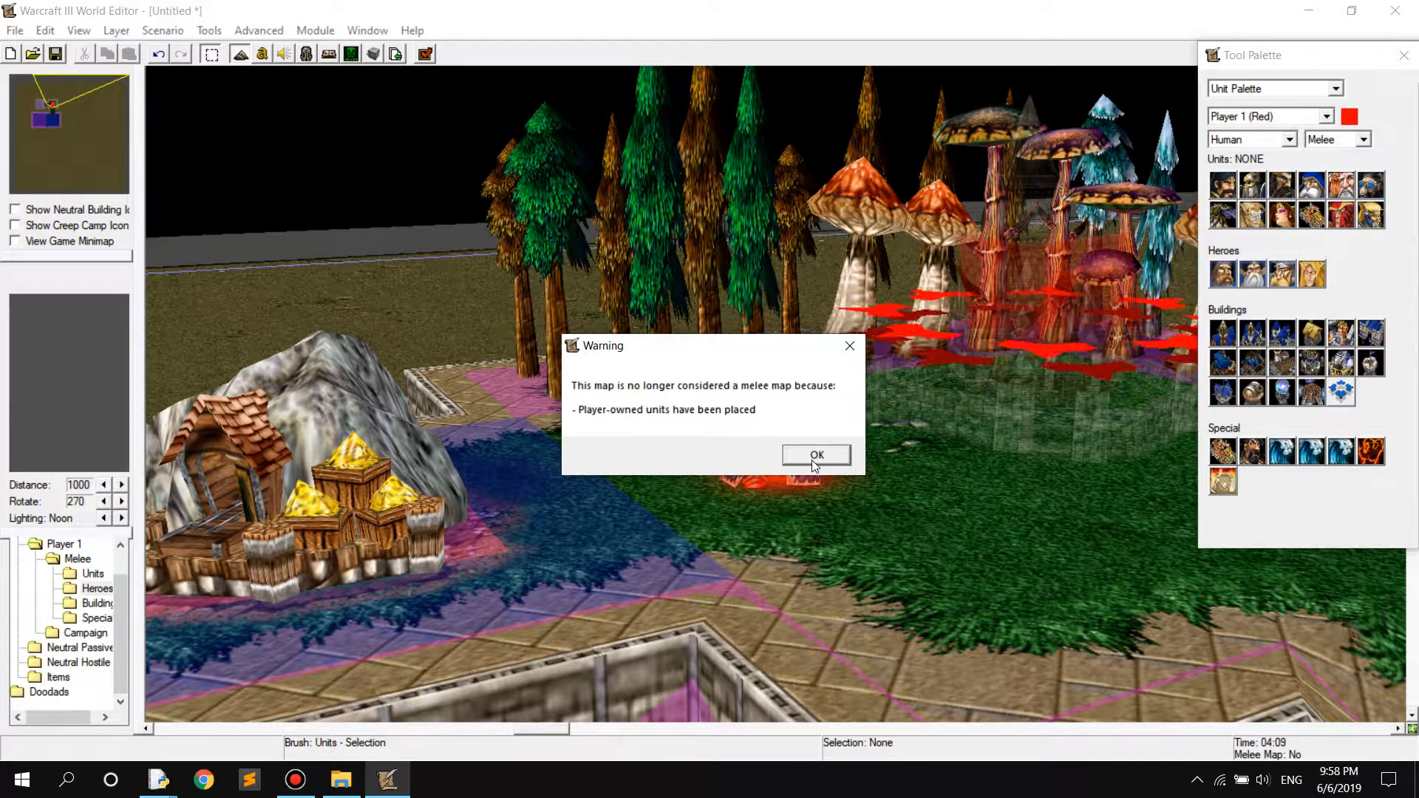
left_click(814, 460)
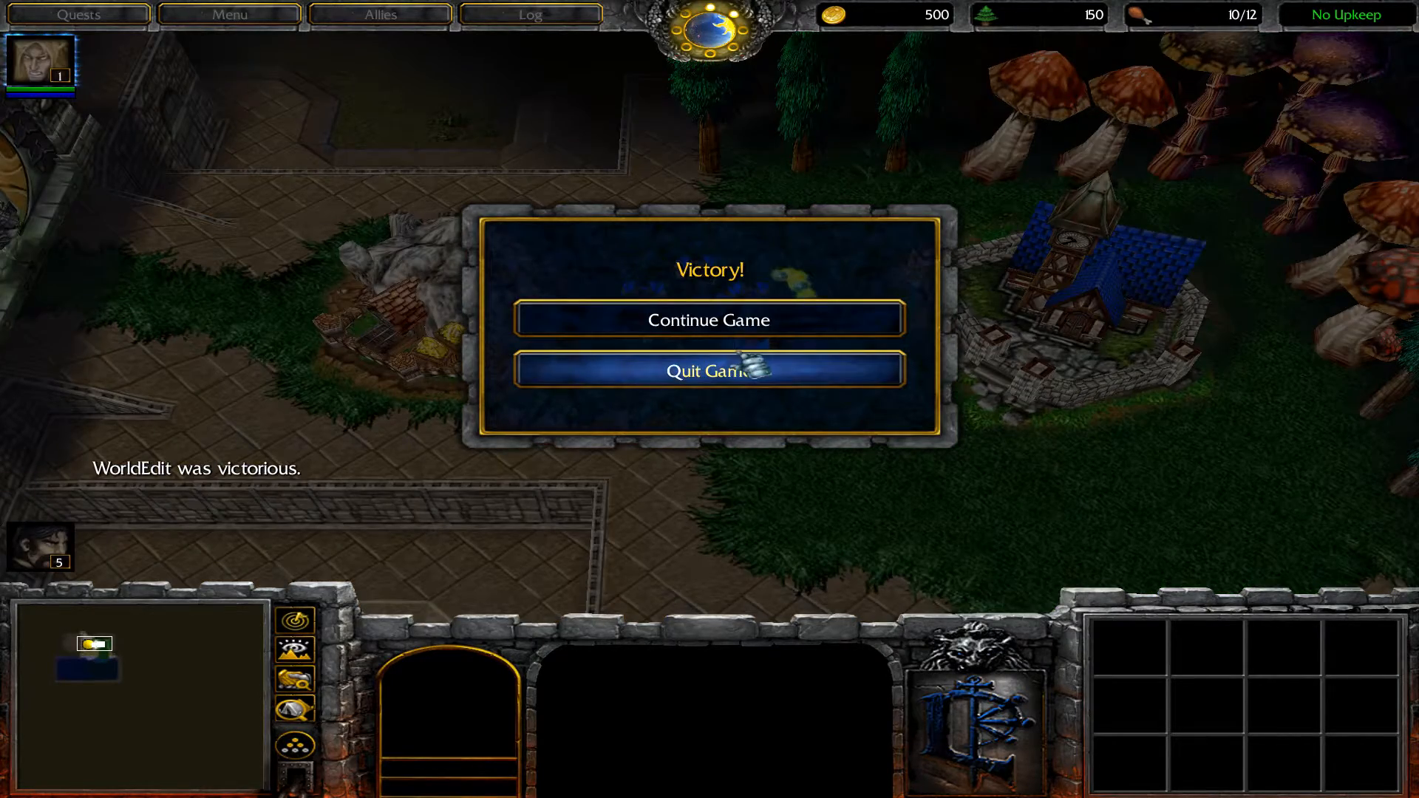
Continue the game past the victory dialog and move the Blood Mage away from the peasants toward the grass edge
left_click(739, 326)
left_click(772, 326)
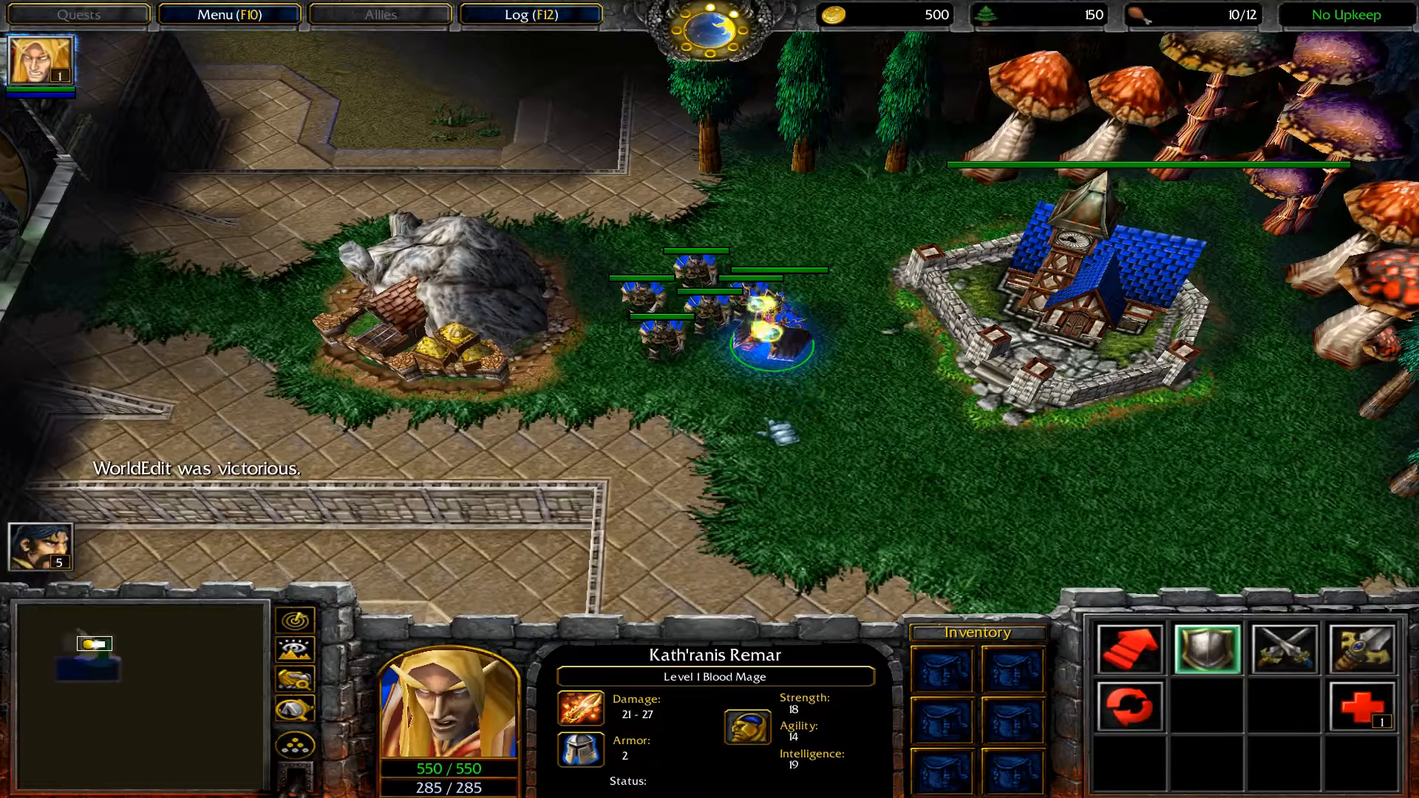
right_click(739, 440)
Send two peasants to mine gold and the other peasants to harvest lumber beside the town hall
left_click_drag(615, 228, 680, 355)
right_click(529, 317)
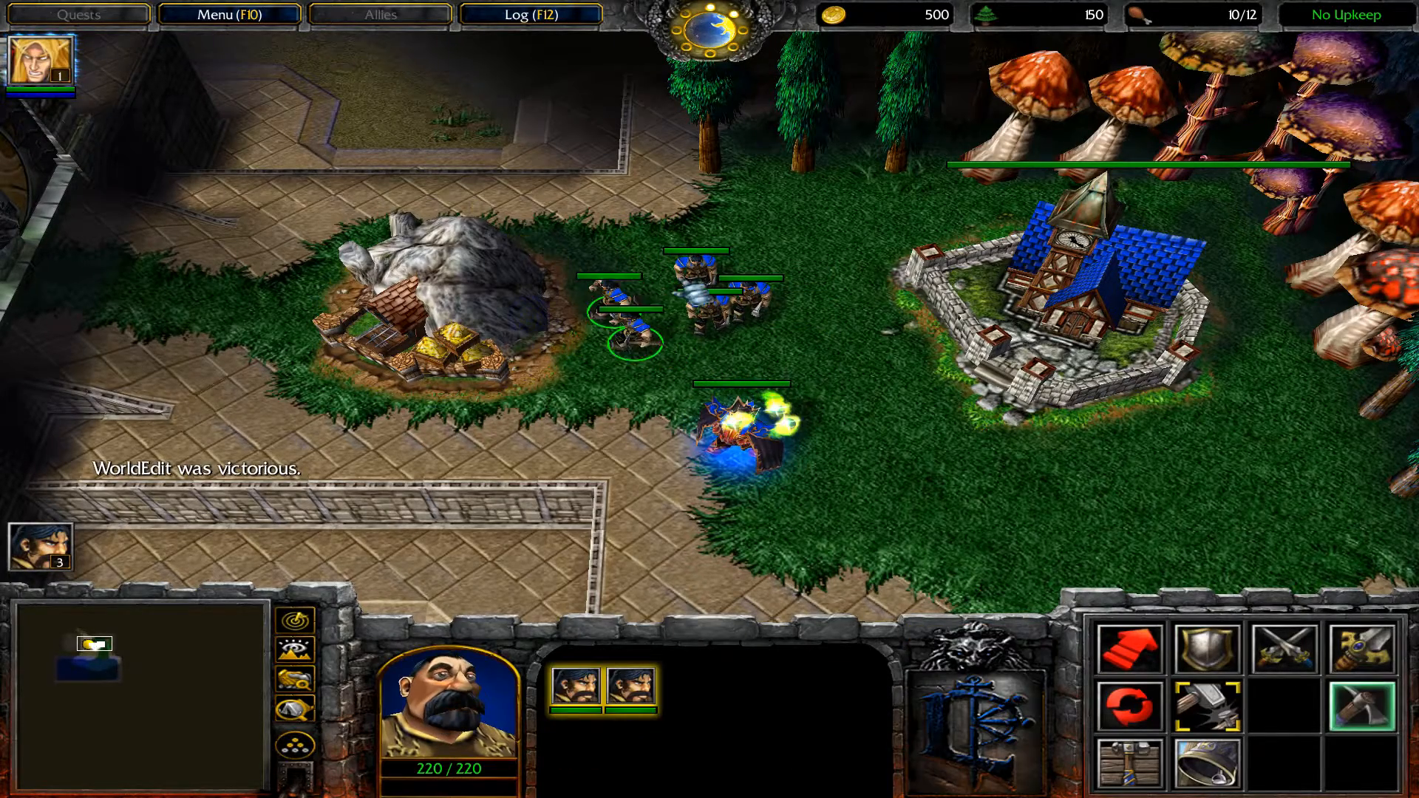
left_click_drag(668, 241, 777, 325)
right_click(900, 127)
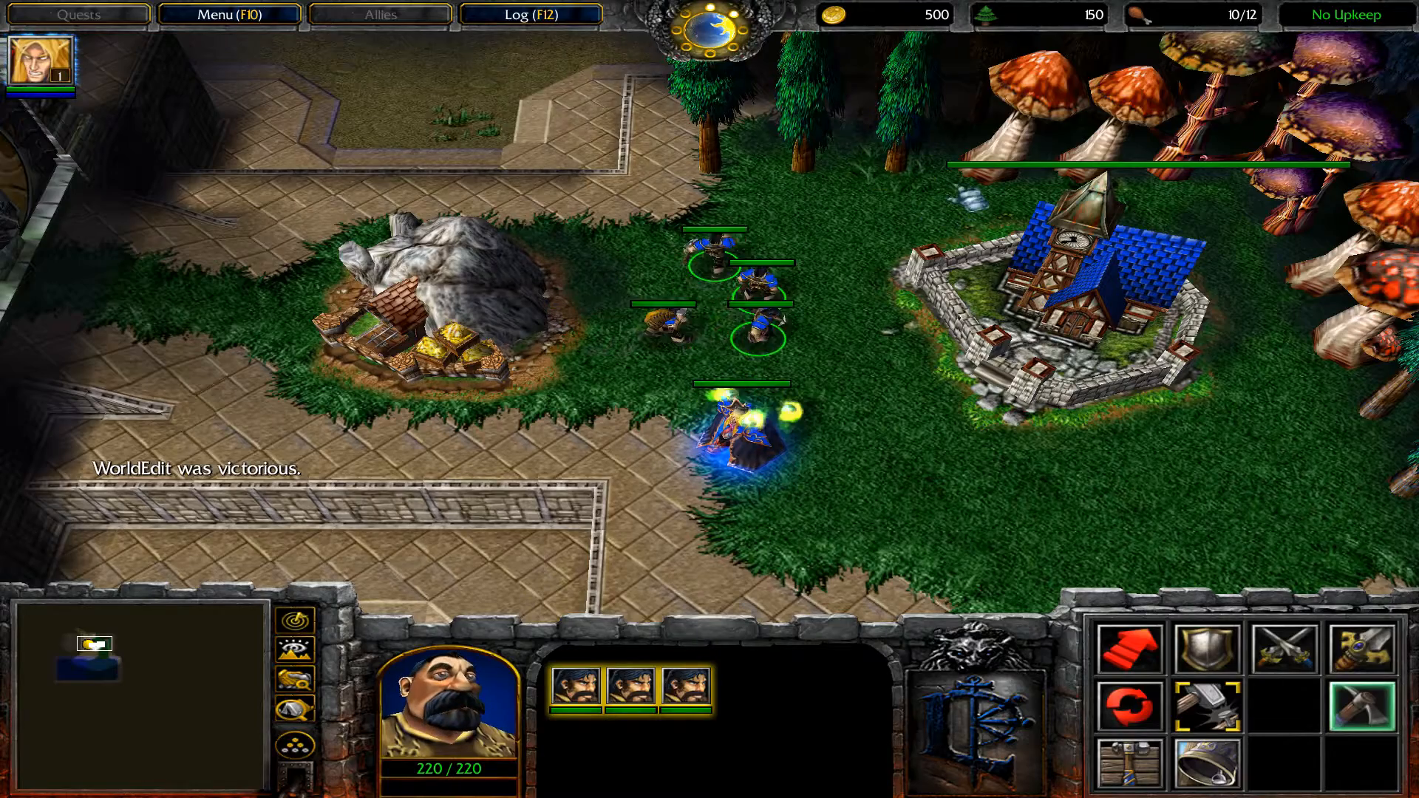
left_click(792, 258)
right_click(1001, 156)
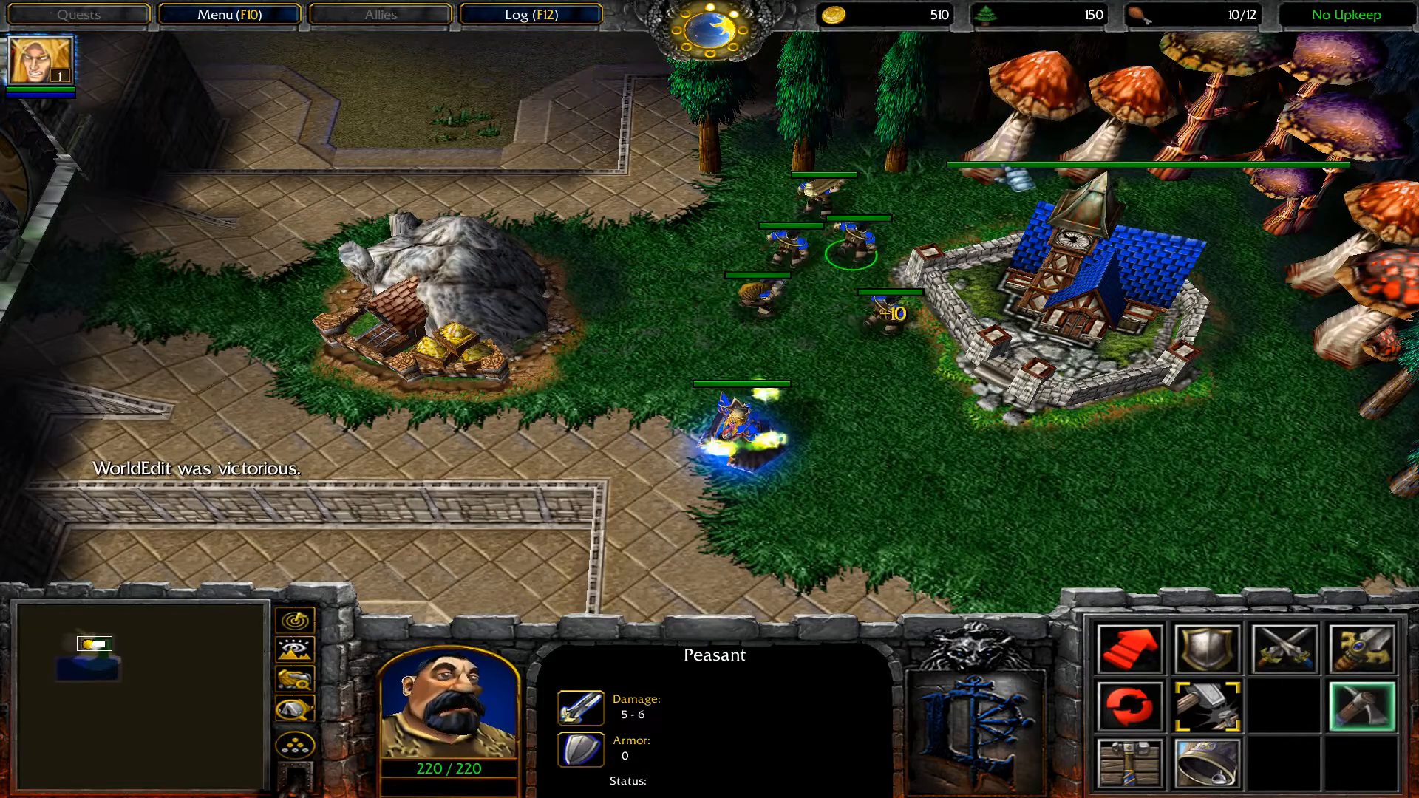
Order the Blood Mage to attack the large gate, and have him learn Flame Strike and cast it on the gate
left_click(738, 433)
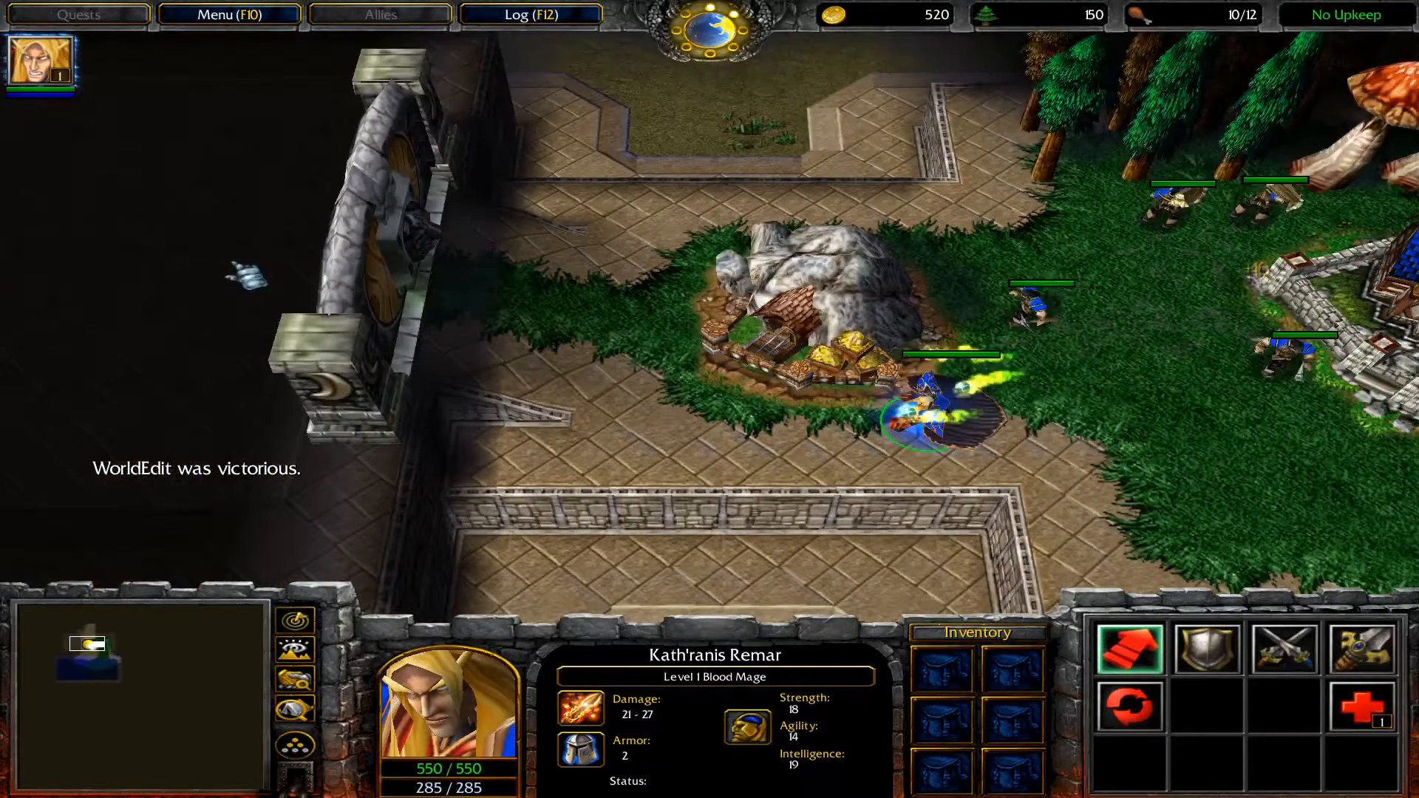
key("a")
left_click(420, 271)
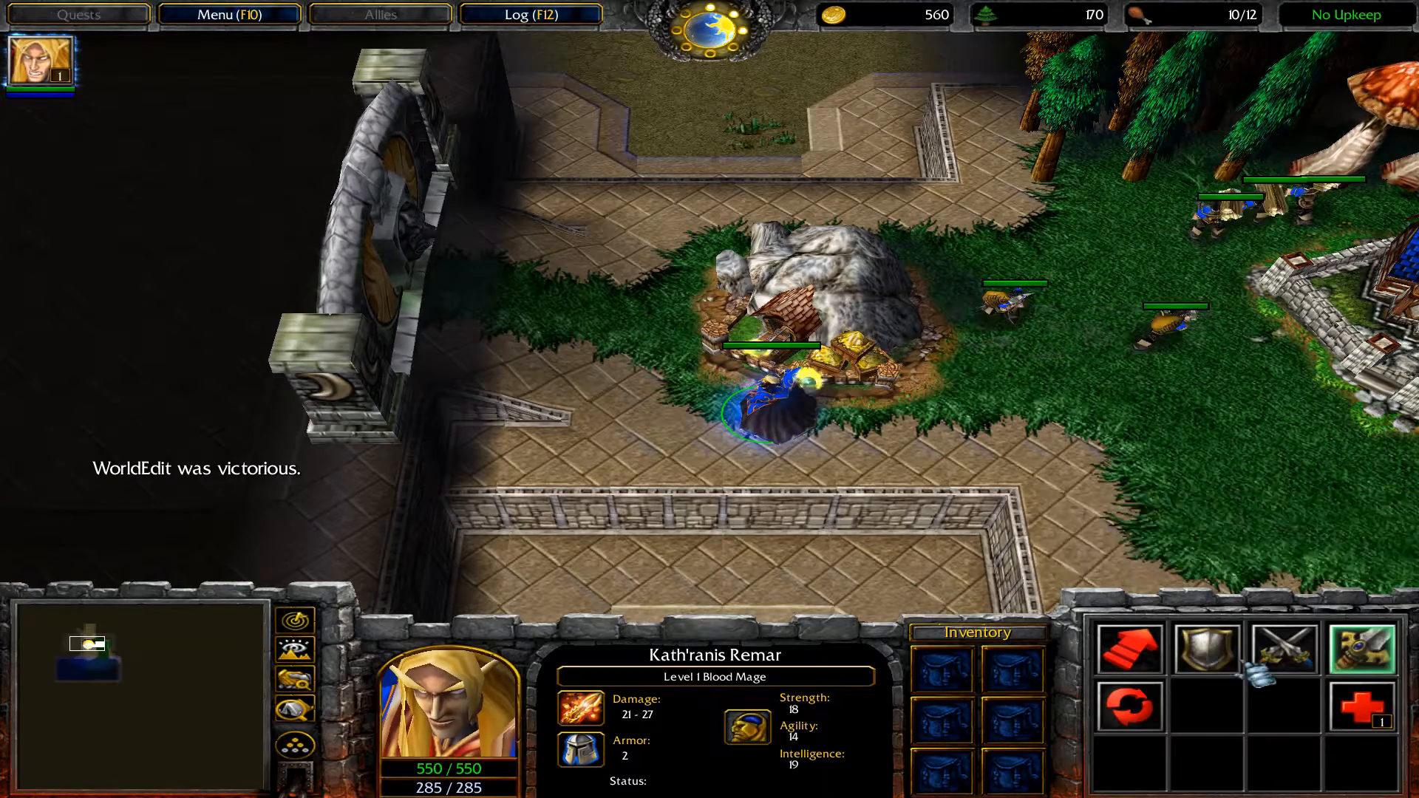
key("o")
left_click(1159, 653)
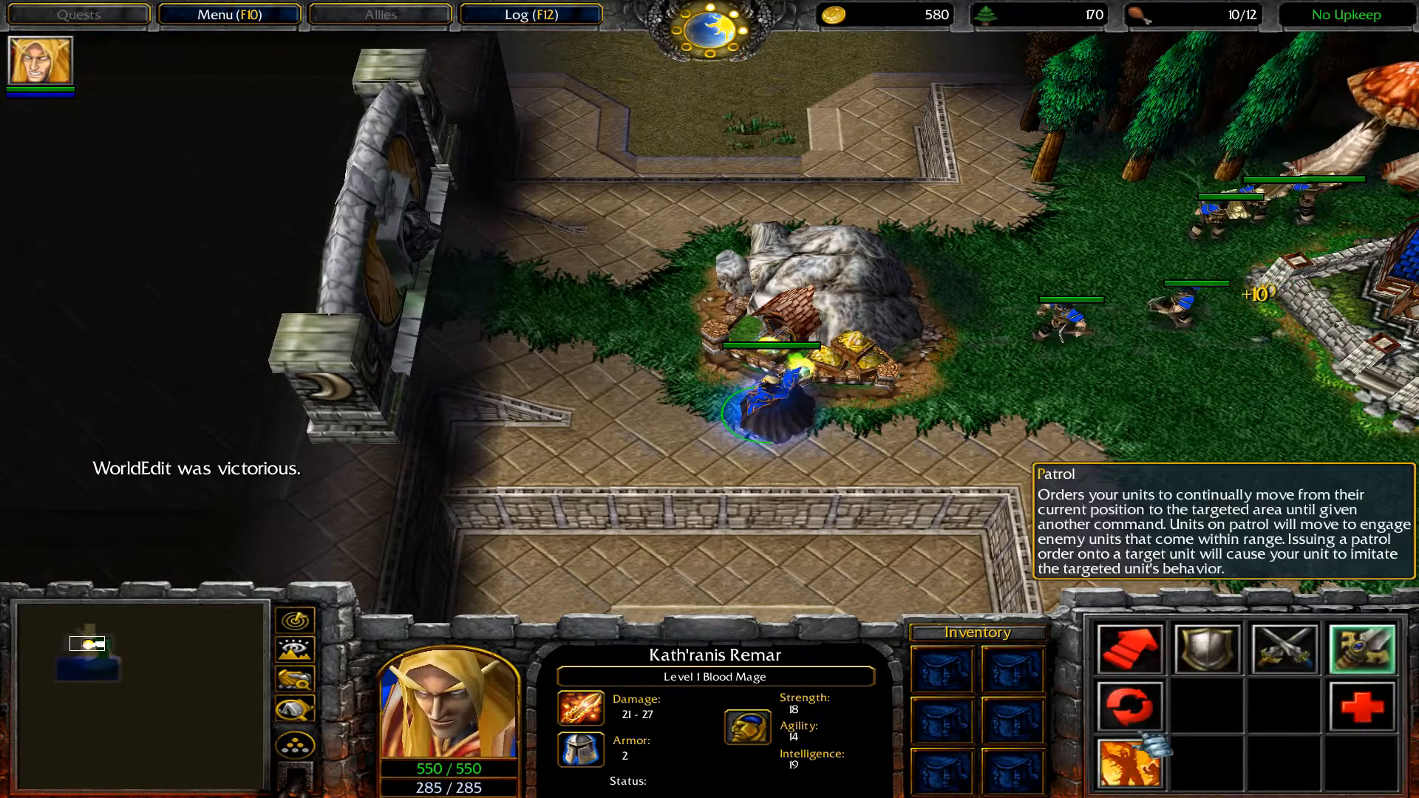
key("f")
left_click(361, 283)
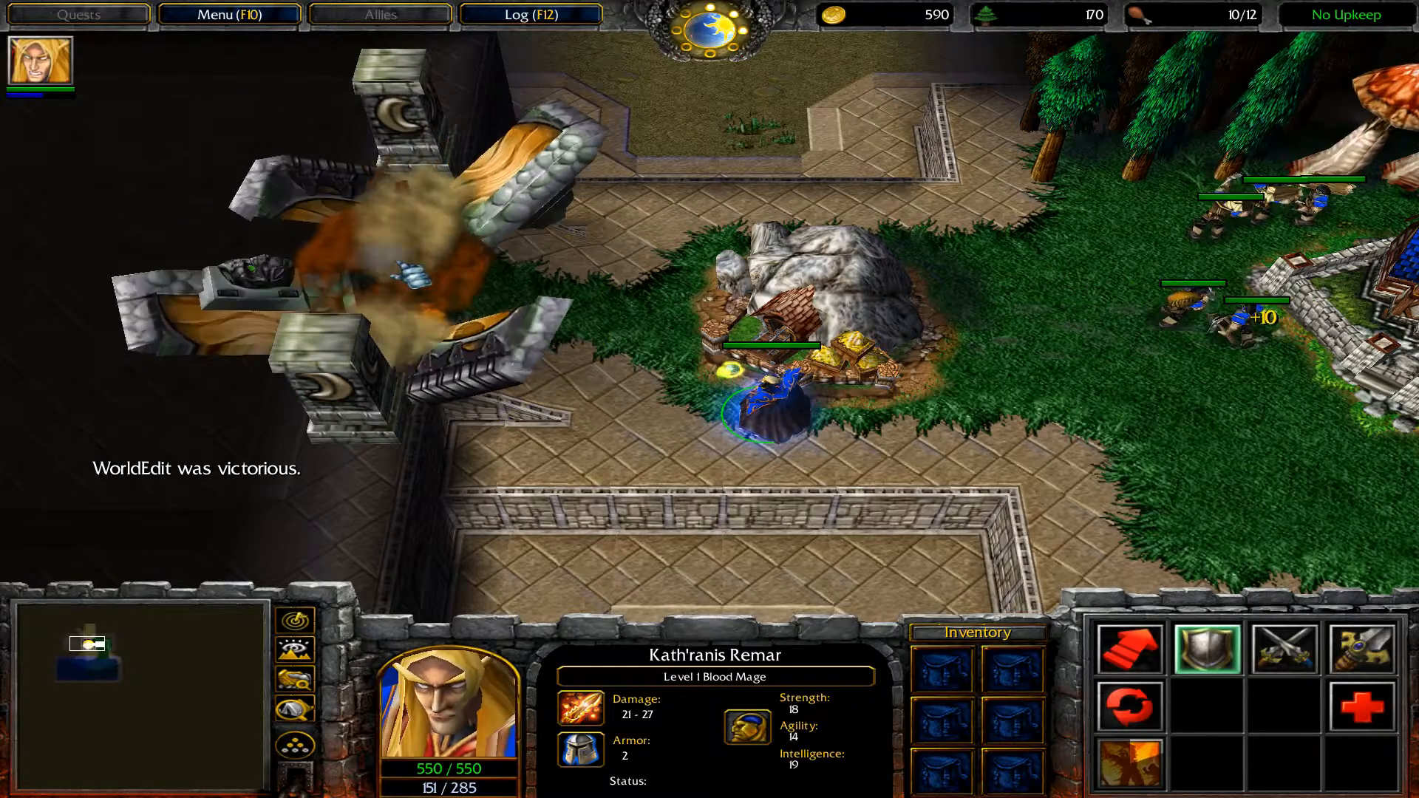
Move the Blood Mage through the destroyed gate, collect the Mask of Death from the far Barricade, and go for the second Barricade
right_click(228, 215)
right_click(228, 207)
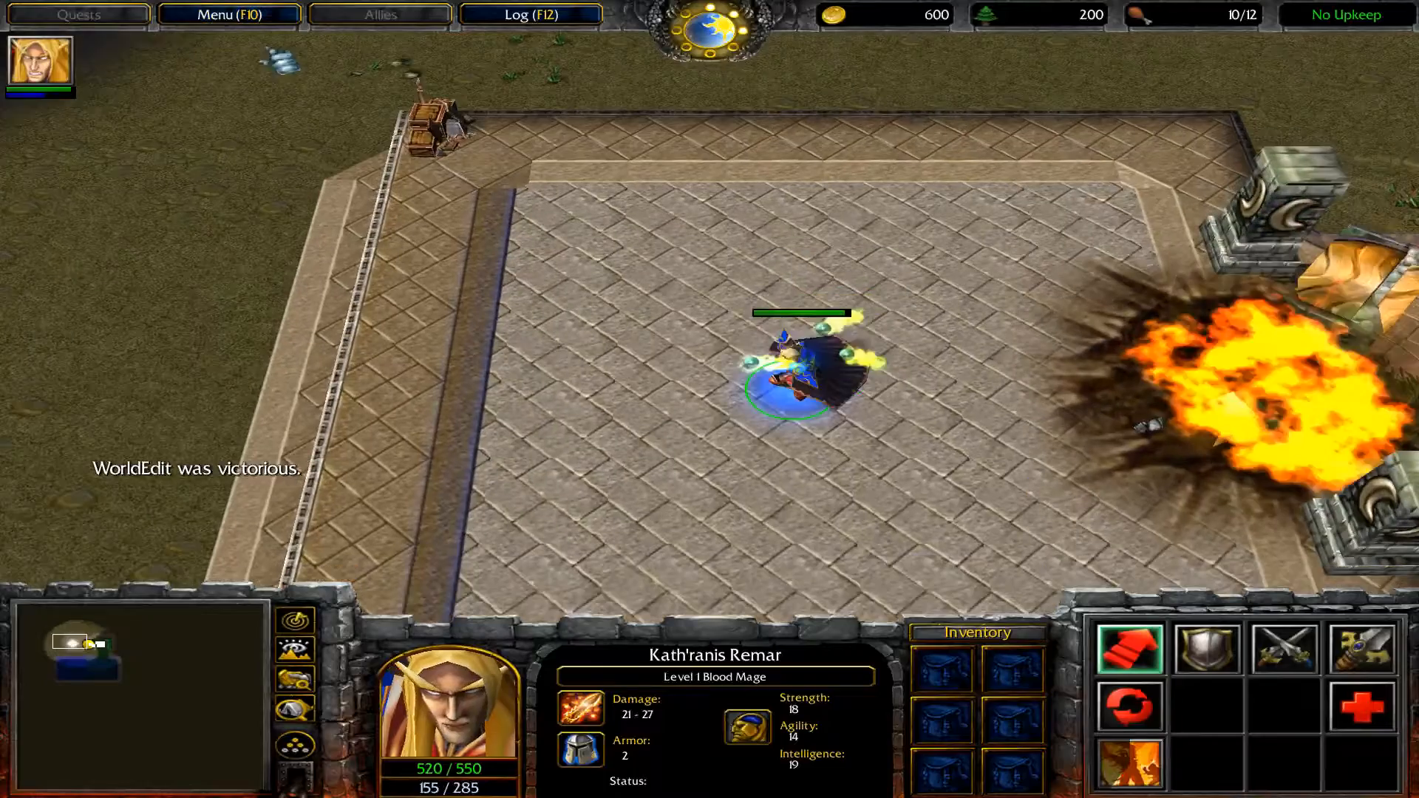
key("a")
left_click(436, 127)
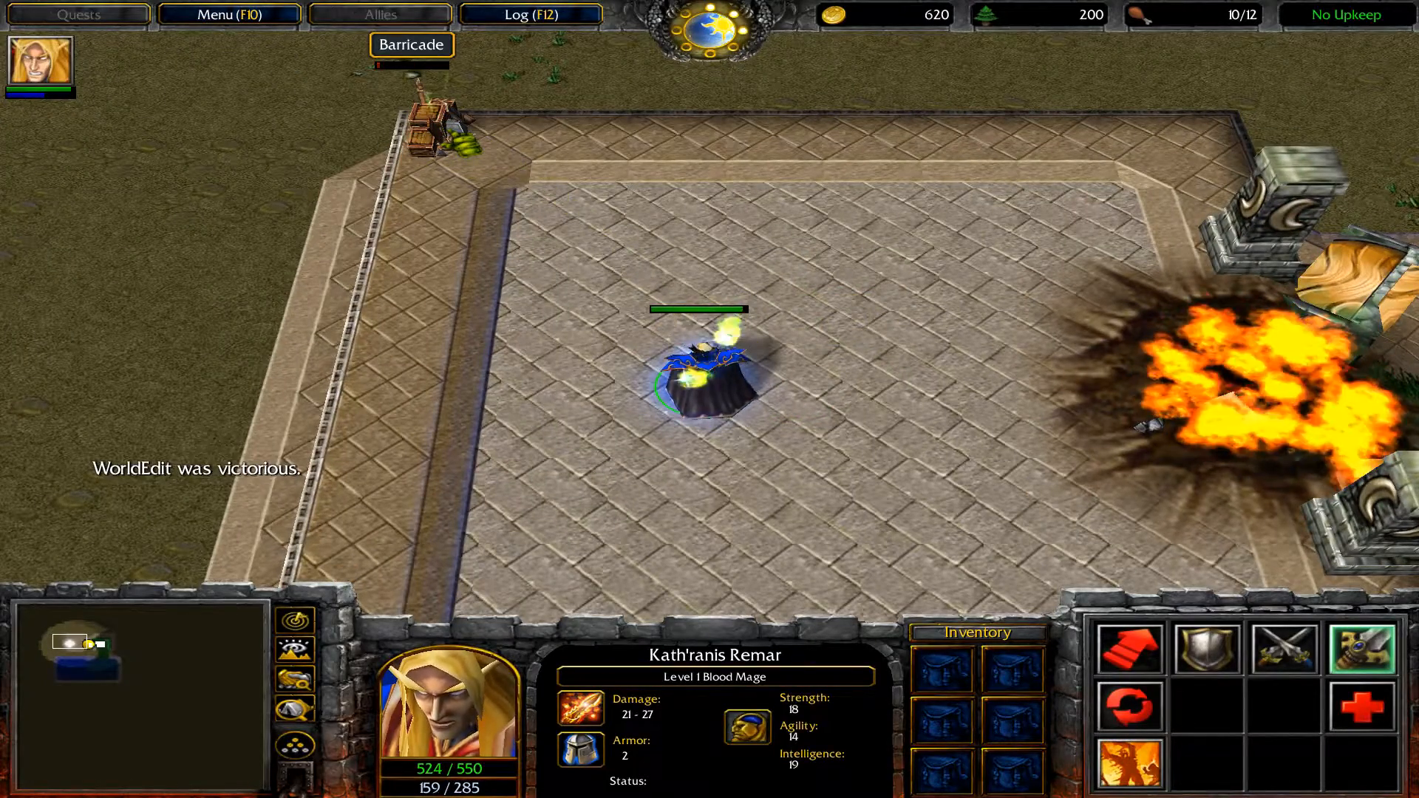
right_click(442, 123)
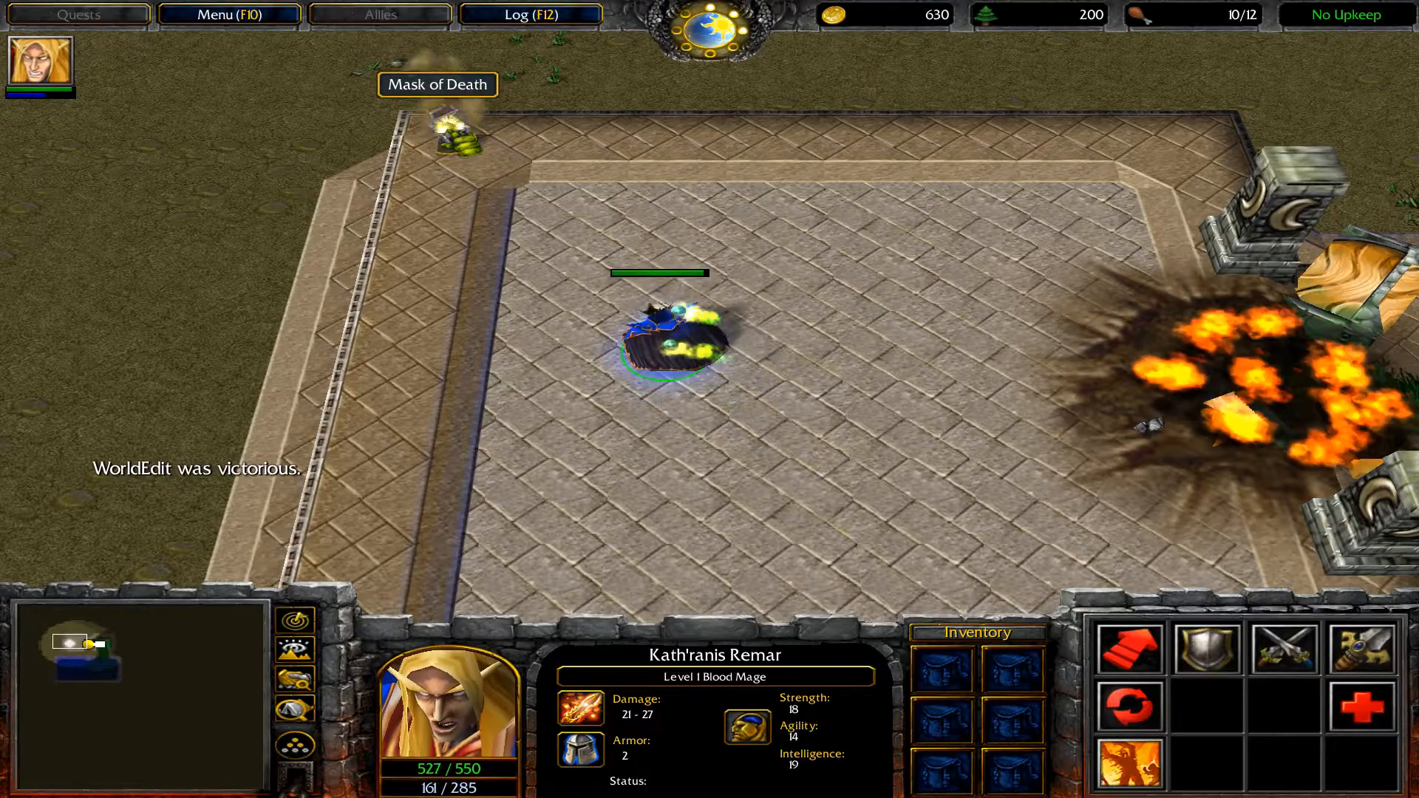
right_click(791, 341)
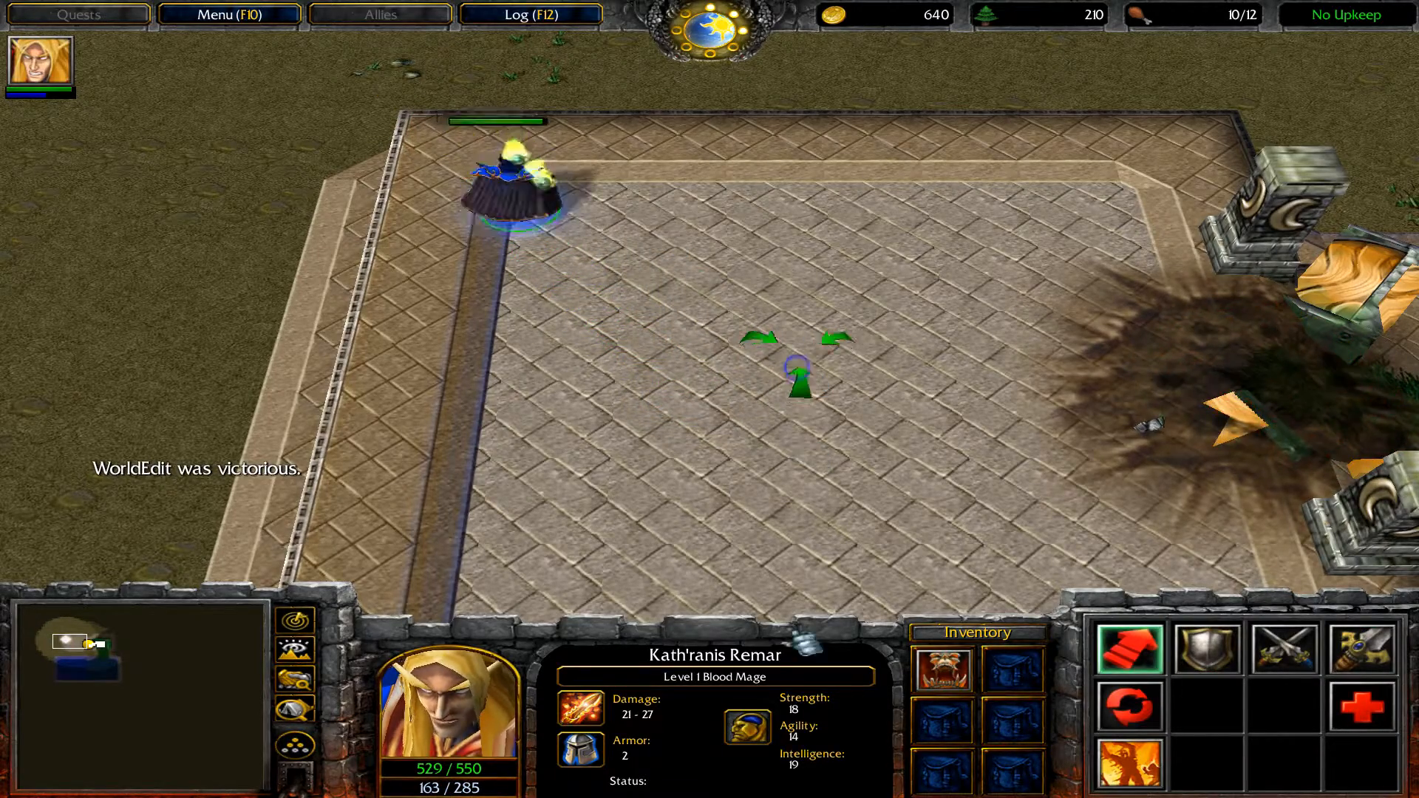
key("Down")
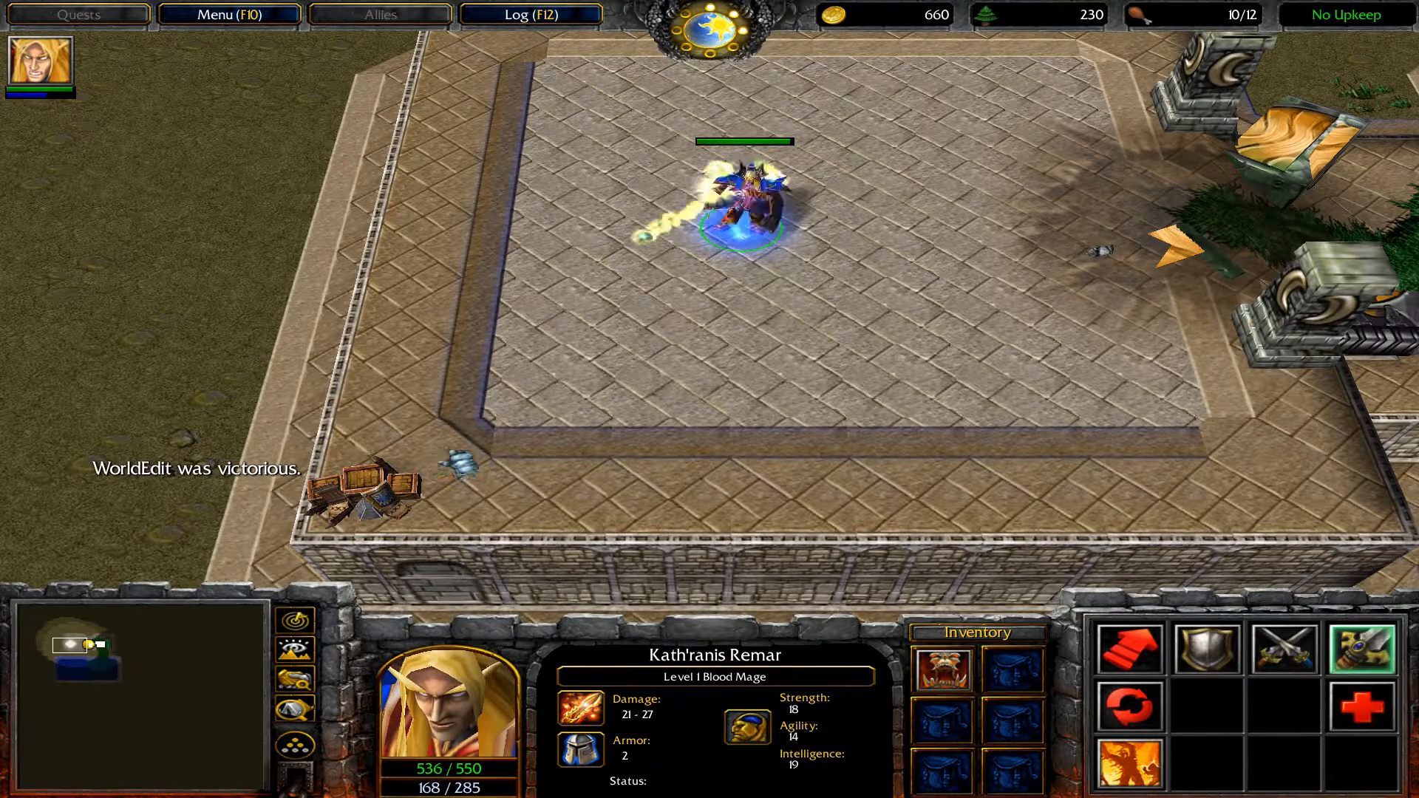
right_click(378, 488)
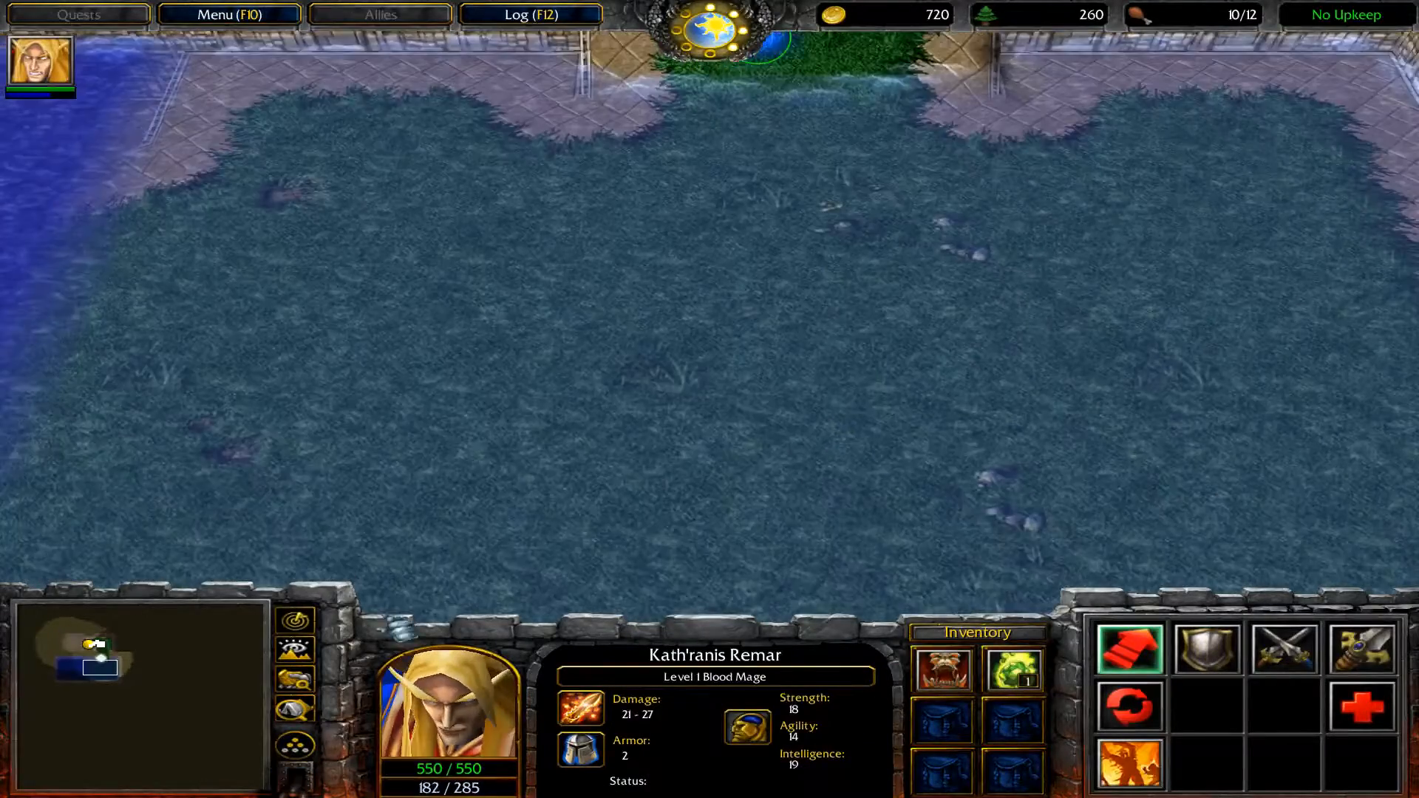
Walk the Blood Mage through the shallow water and along the edge of the deep water
right_click(579, 439)
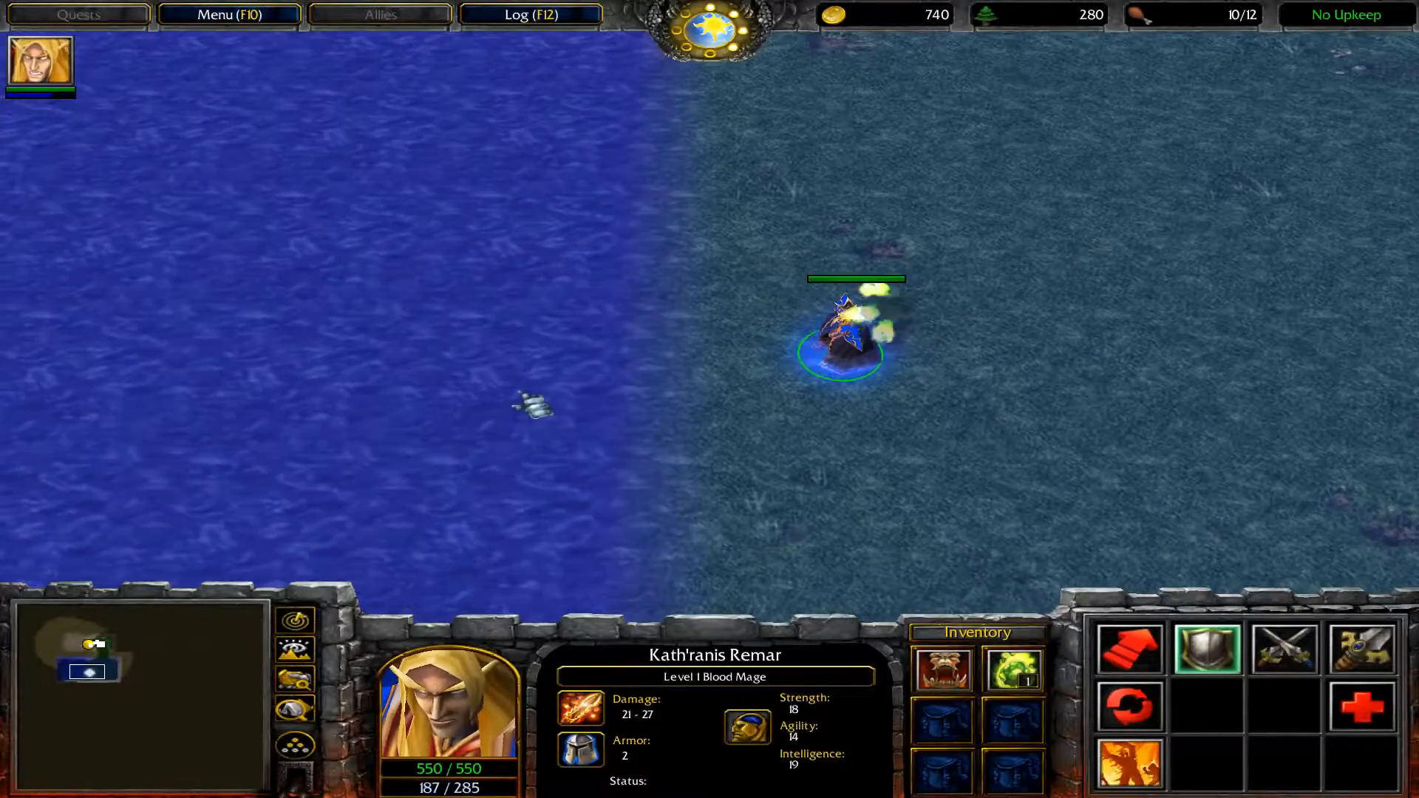
scroll(937, 348, "up", 4)
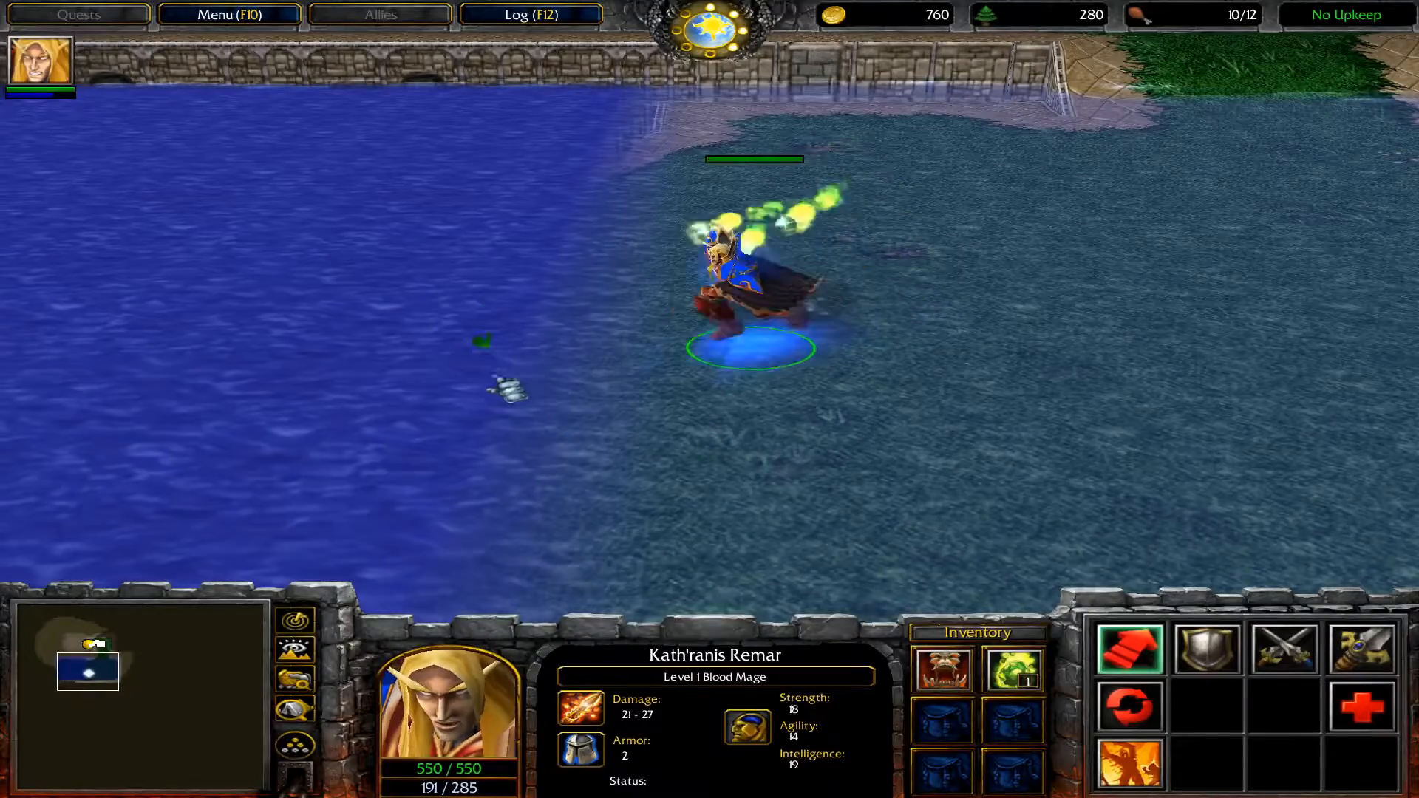
right_click(707, 537)
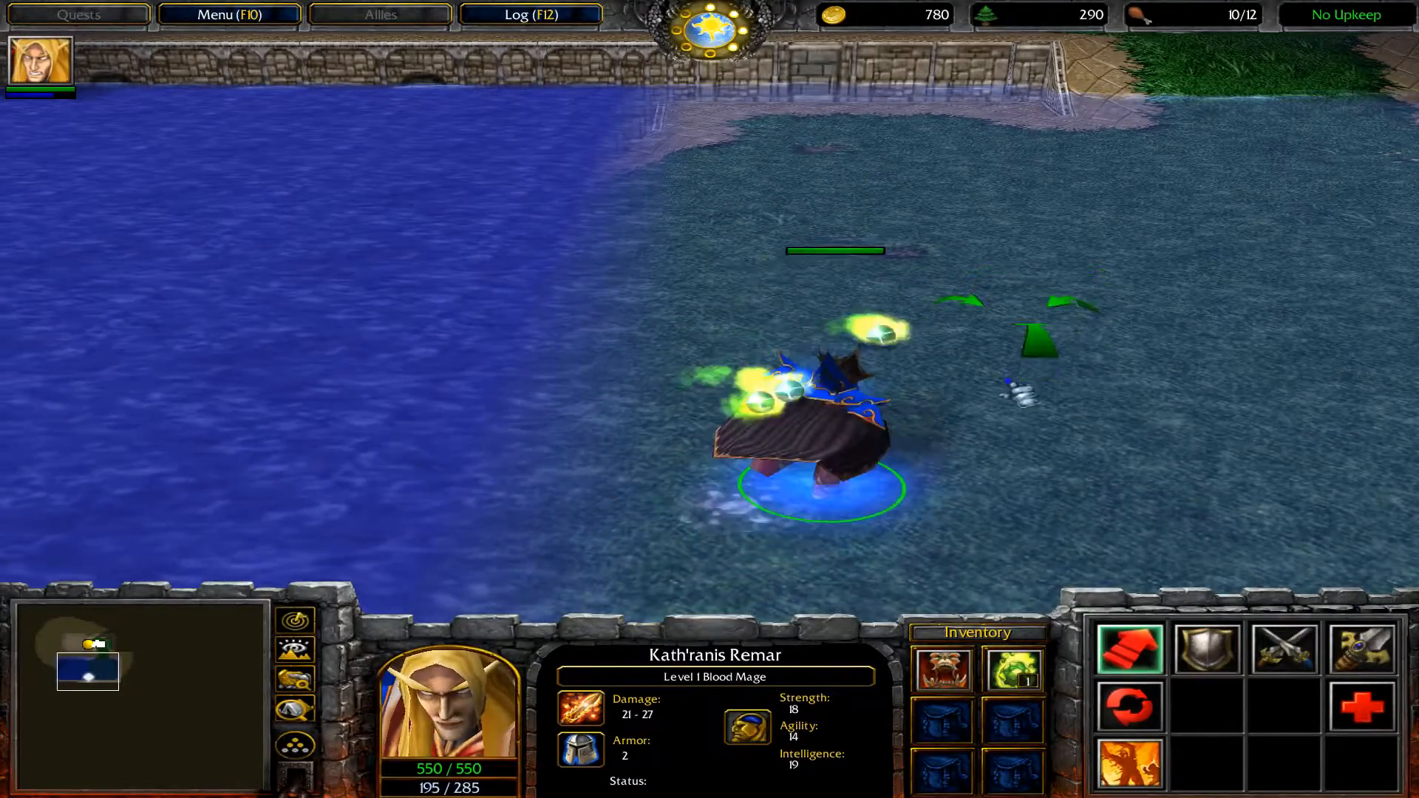
Cast Flame Strike on the shallow water and walk the Blood Mage through the flames
left_click(1207, 649)
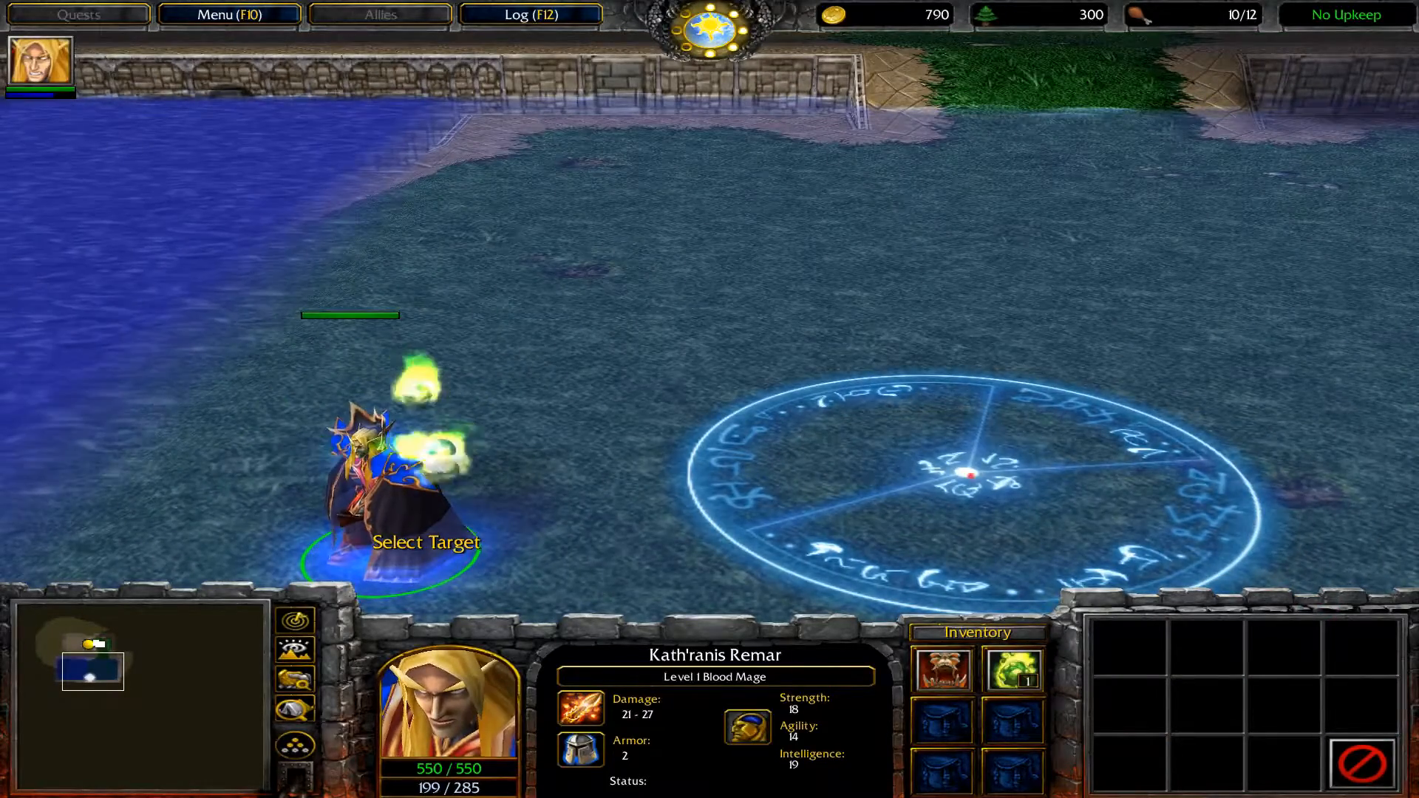
left_click(968, 473)
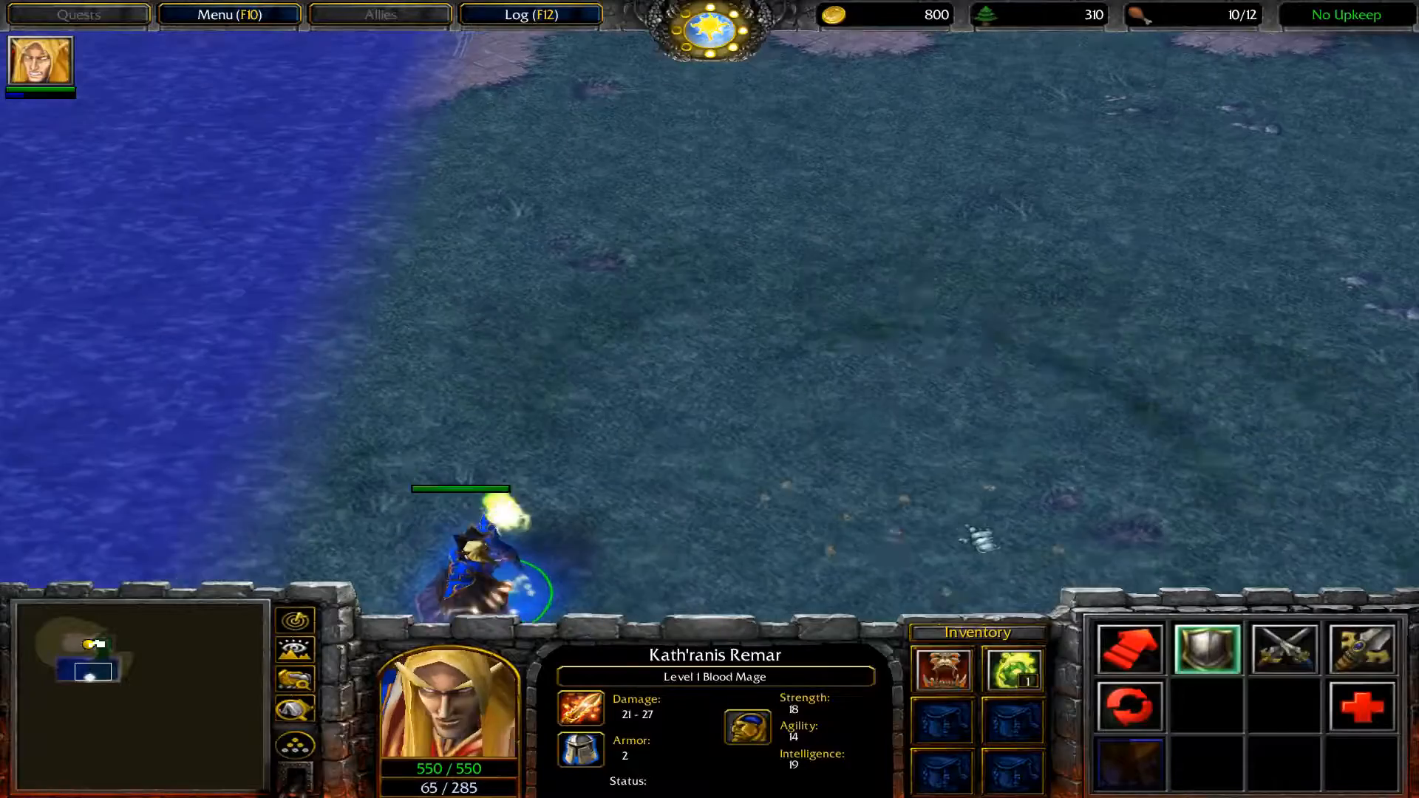
scroll(970, 536, "down", 2)
right_click(975, 551)
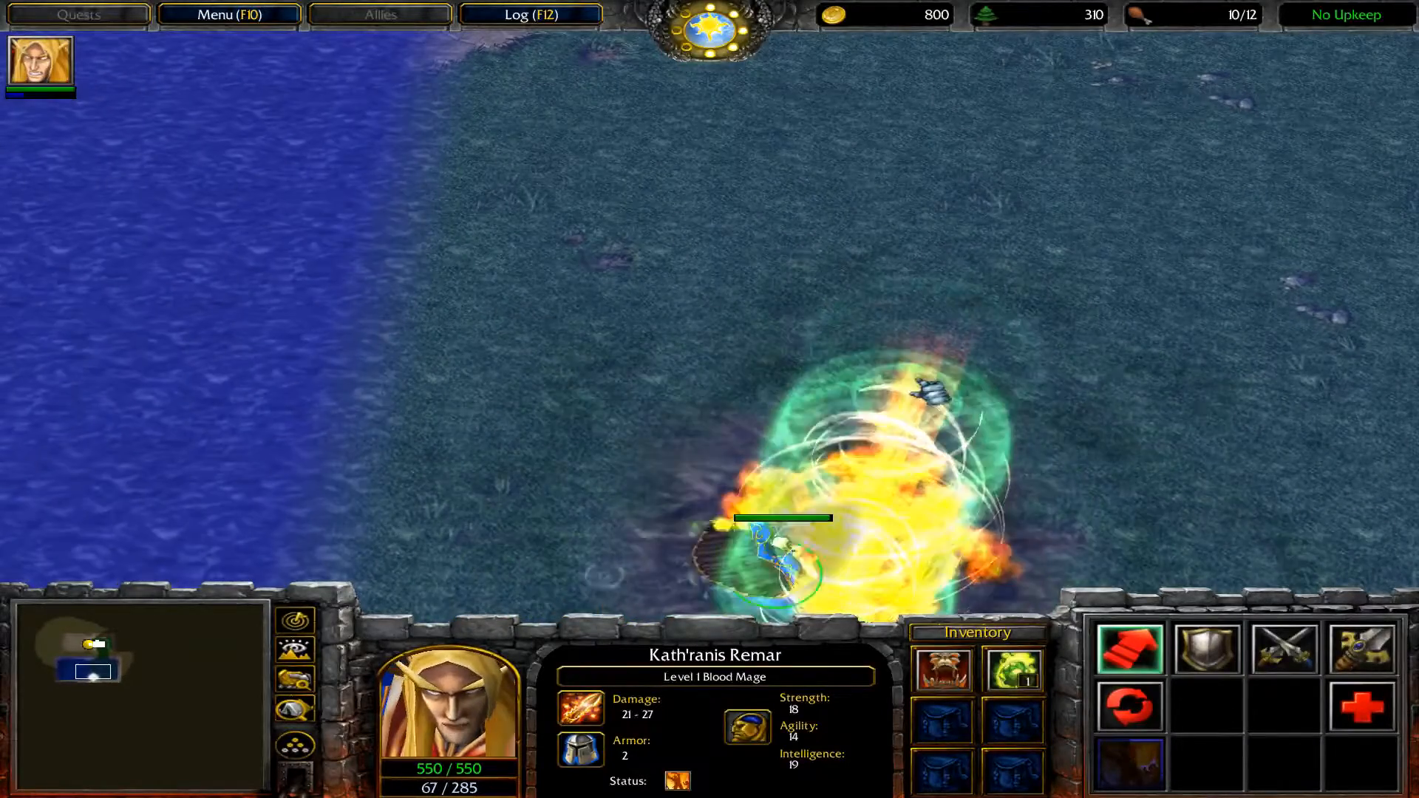
right_click(1024, 178)
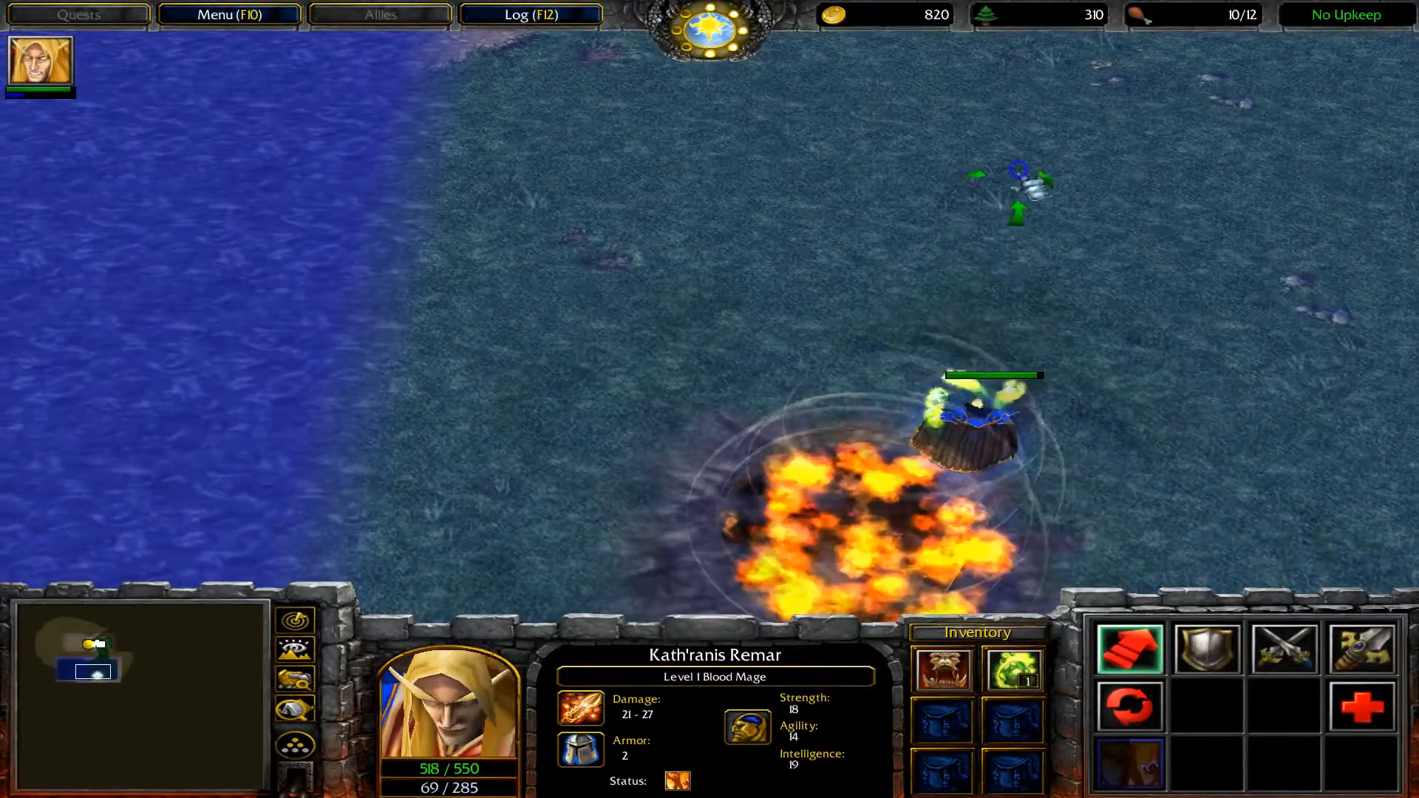
Bring the Blood Mage out of the water and up the grass ramp toward the town hall
right_click(1149, 133)
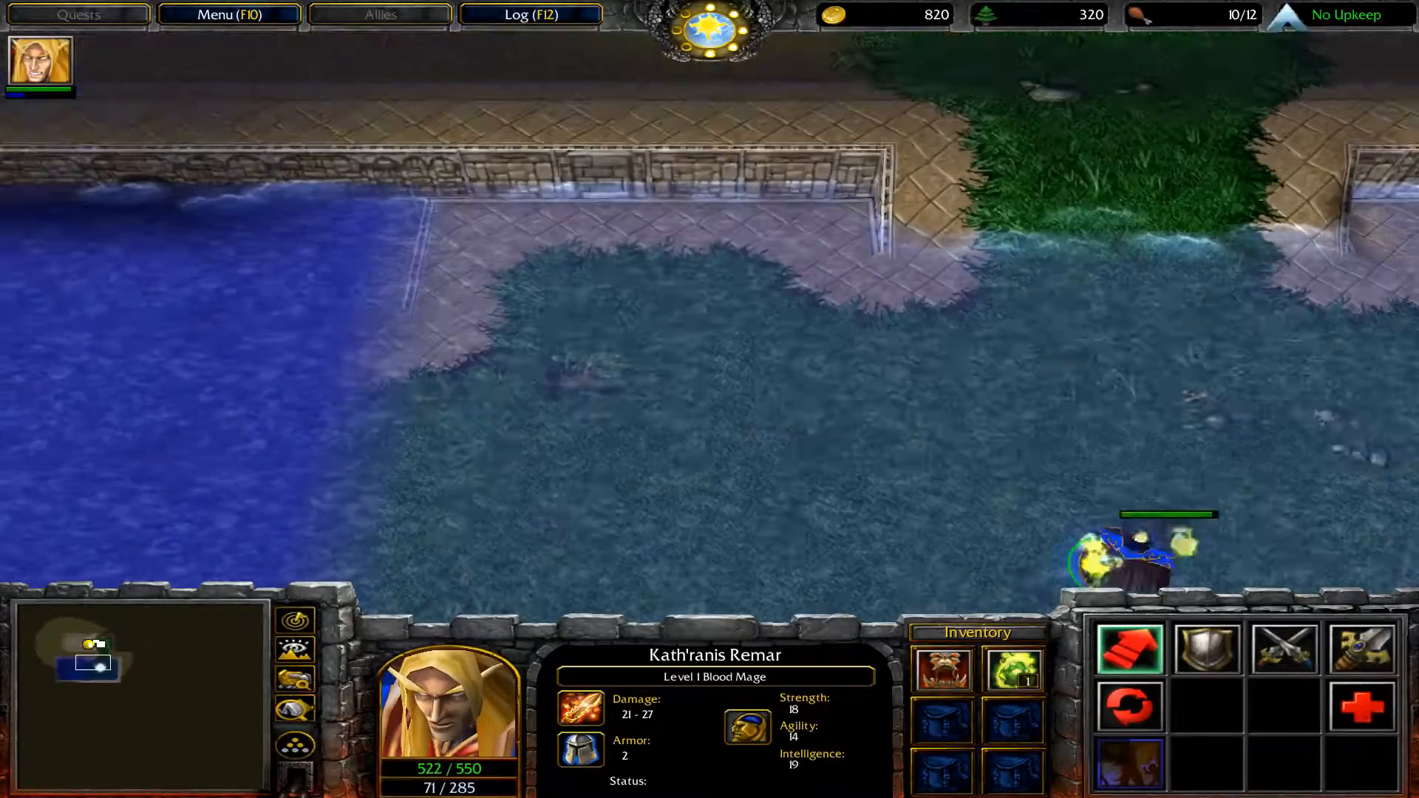
right_click(1155, 211)
key("a")
left_click(1116, 169)
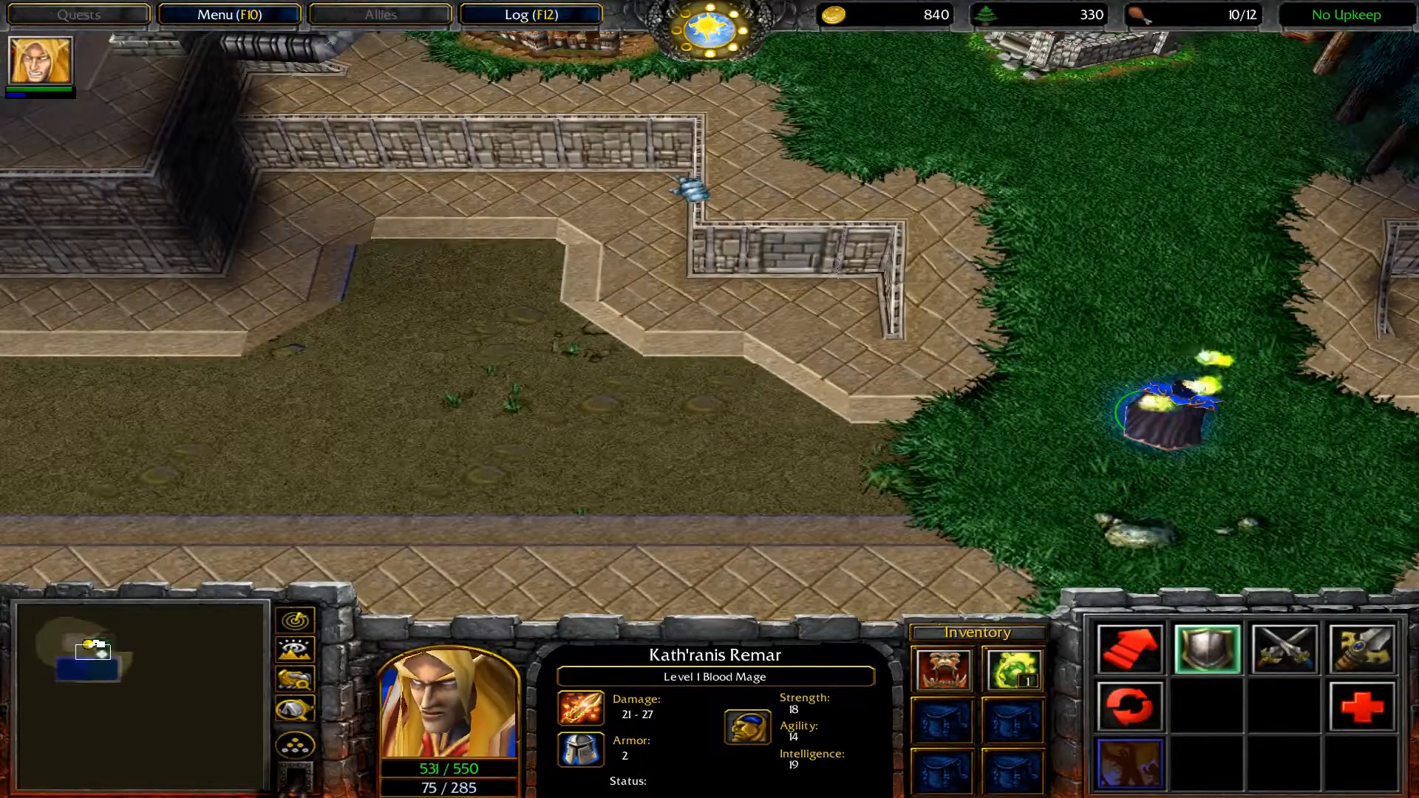
Quit the test game and return to the map in World Editor
key("F10")
key("e")
key("x")
key("x")
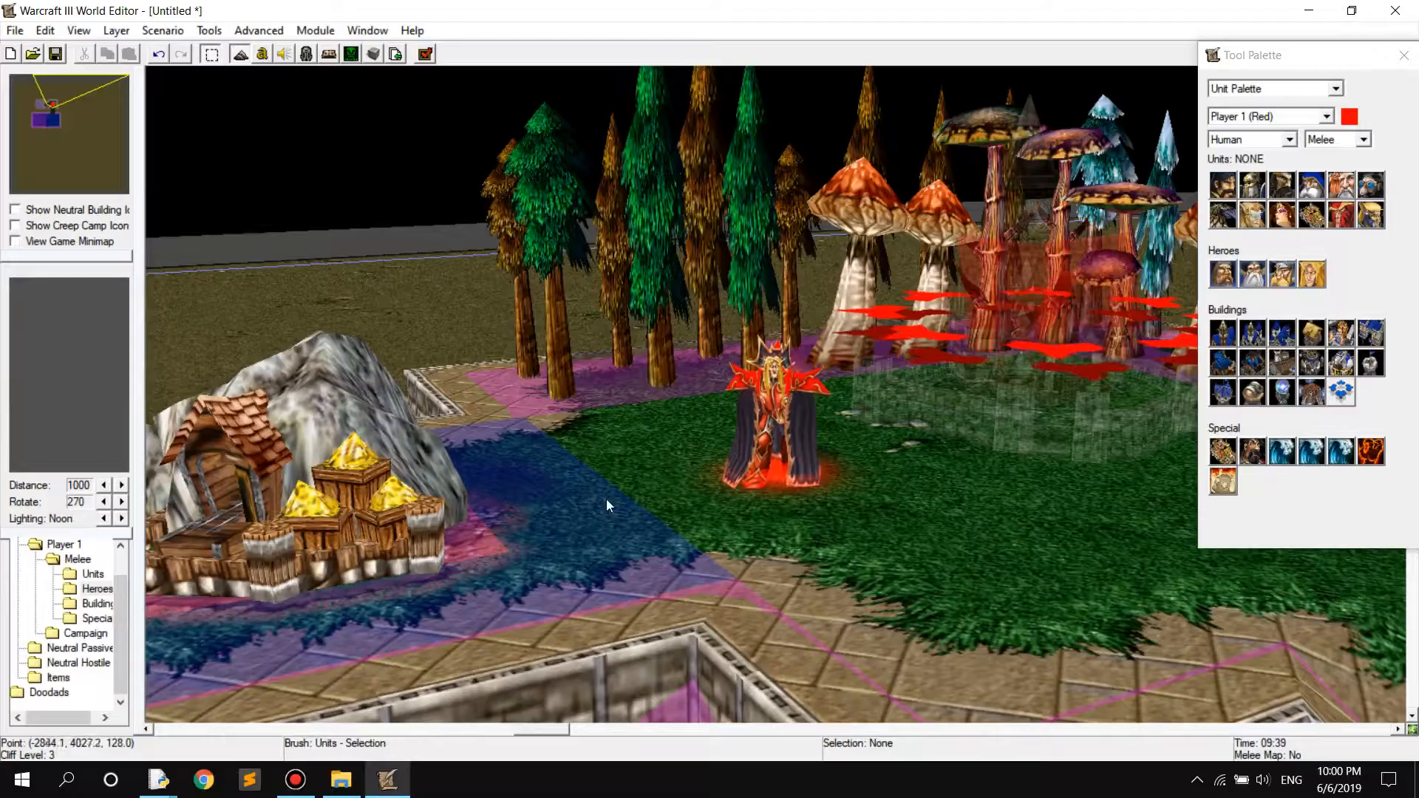
scroll(887, 510, "down", 5)
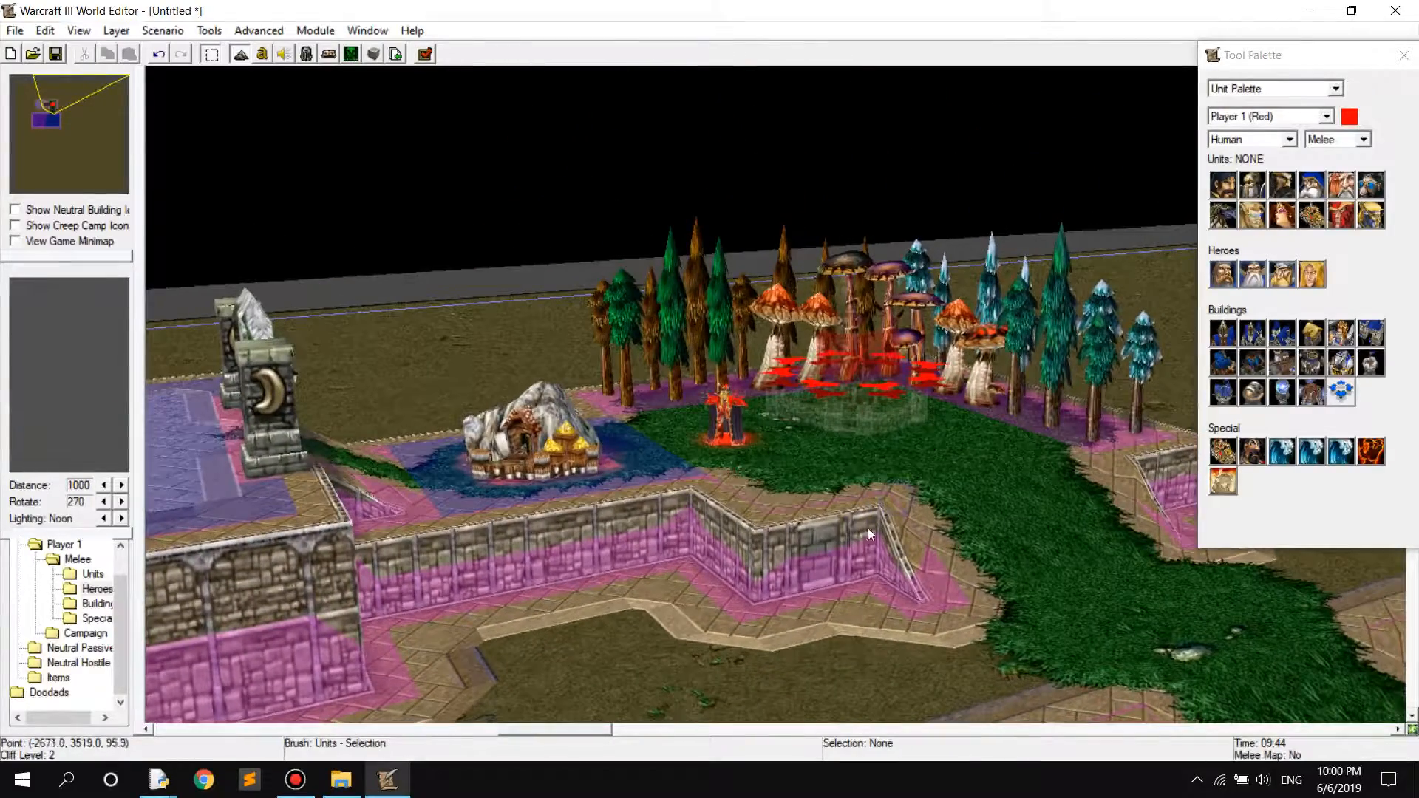